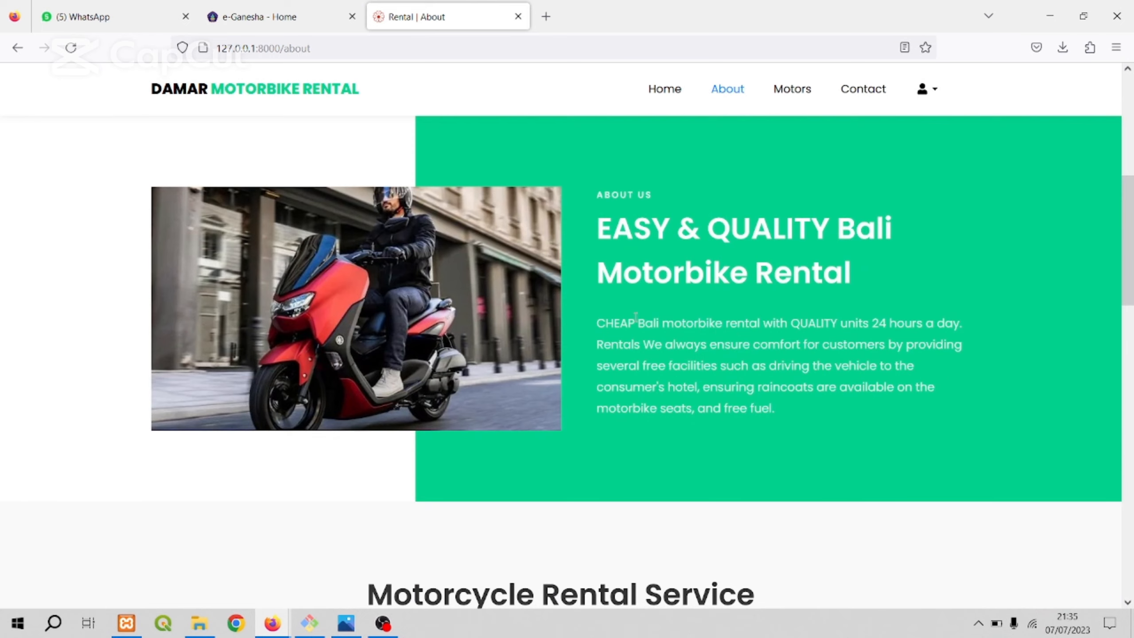
# Look through the About page's company description, rental service section and footer.
pyautogui.scroll(-3, 662, 322)
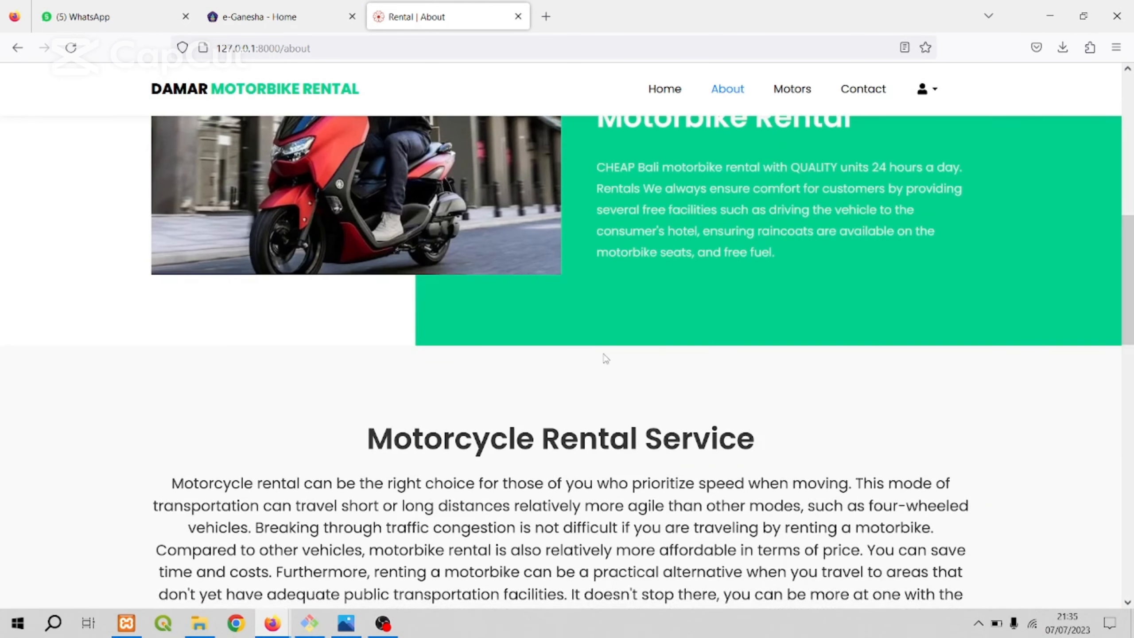
pyautogui.scroll(-15, 755, 344)
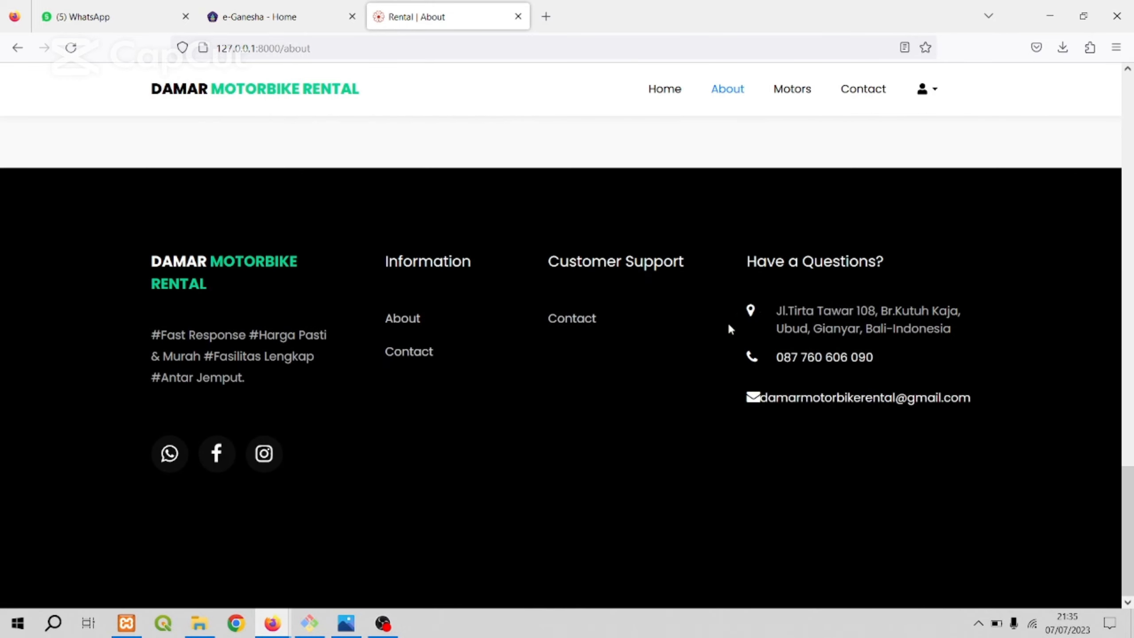
pyautogui.scroll(20, 728, 322)
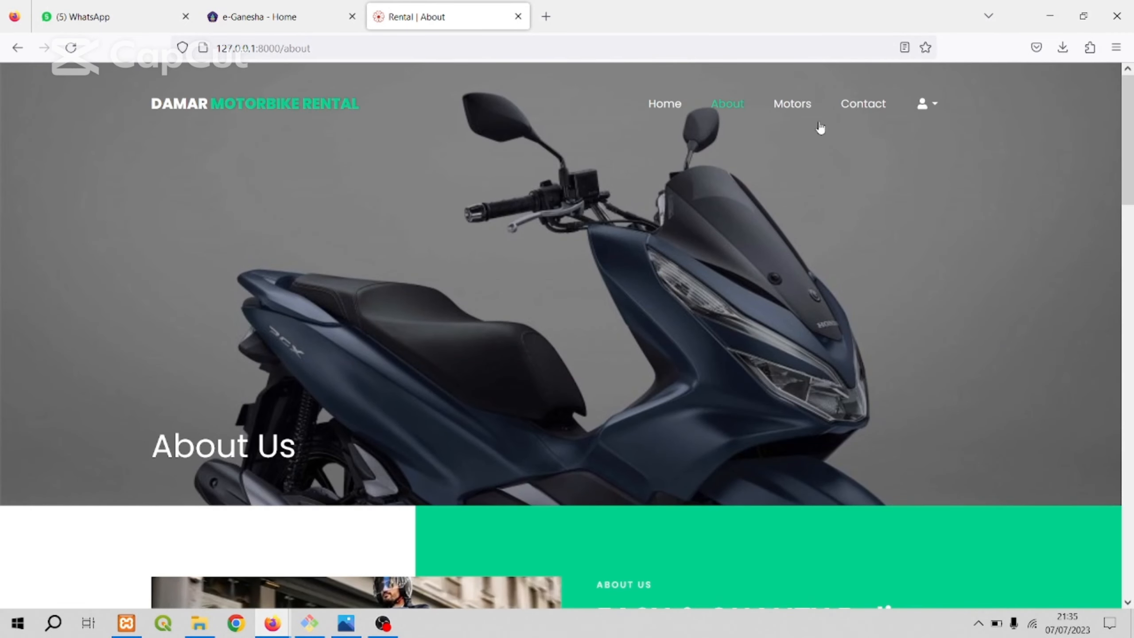
# Open the Motors page and look through the motorcycle listings, search field and pagination.
pyautogui.click(798, 115)
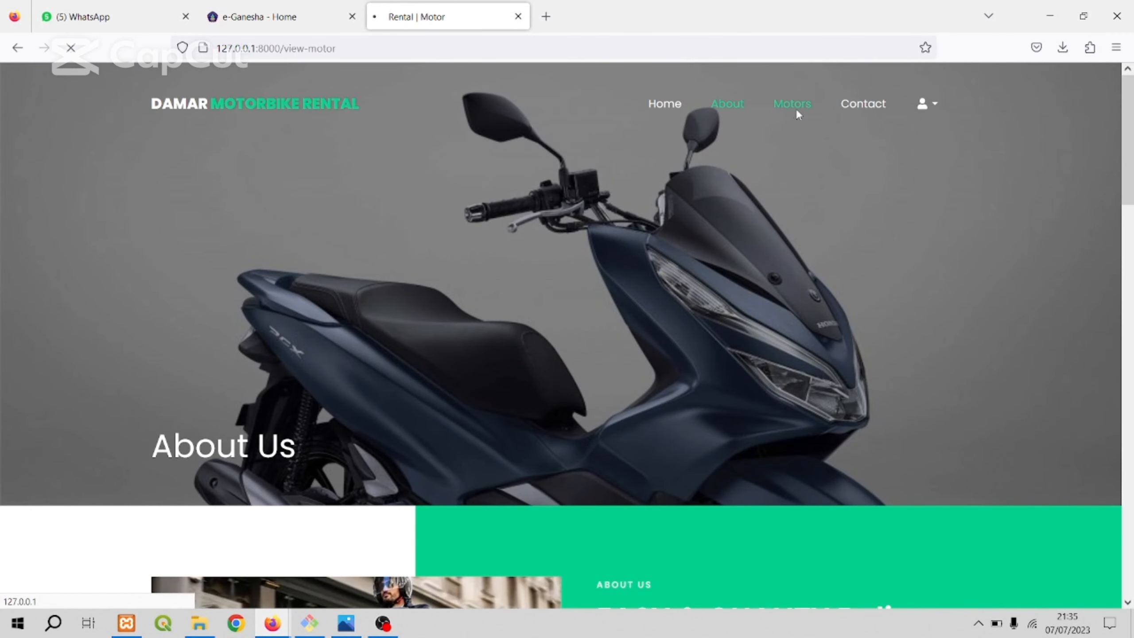
pyautogui.scroll(-10, 786, 281)
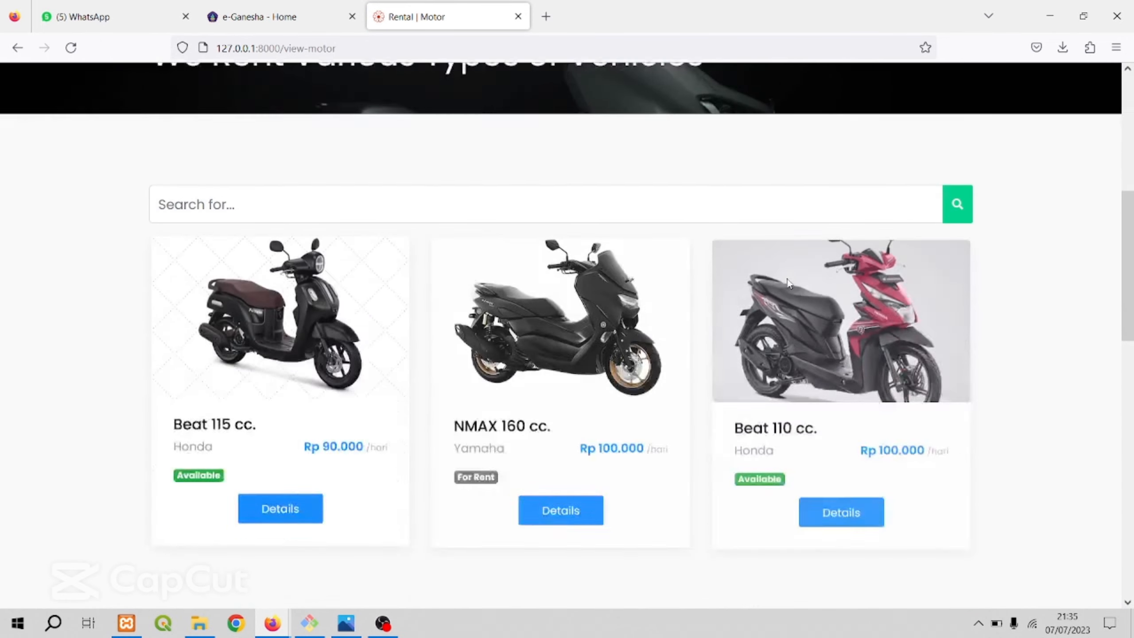
pyautogui.scroll(-5, 720, 332)
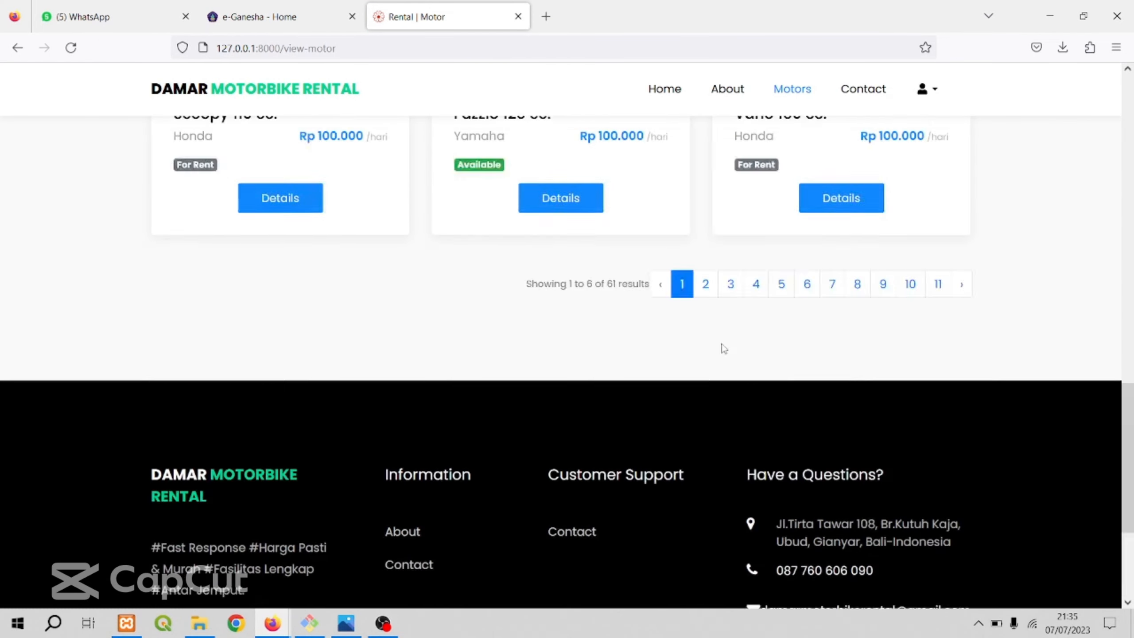
pyautogui.scroll(12, 716, 337)
pyautogui.scroll(5, 728, 338)
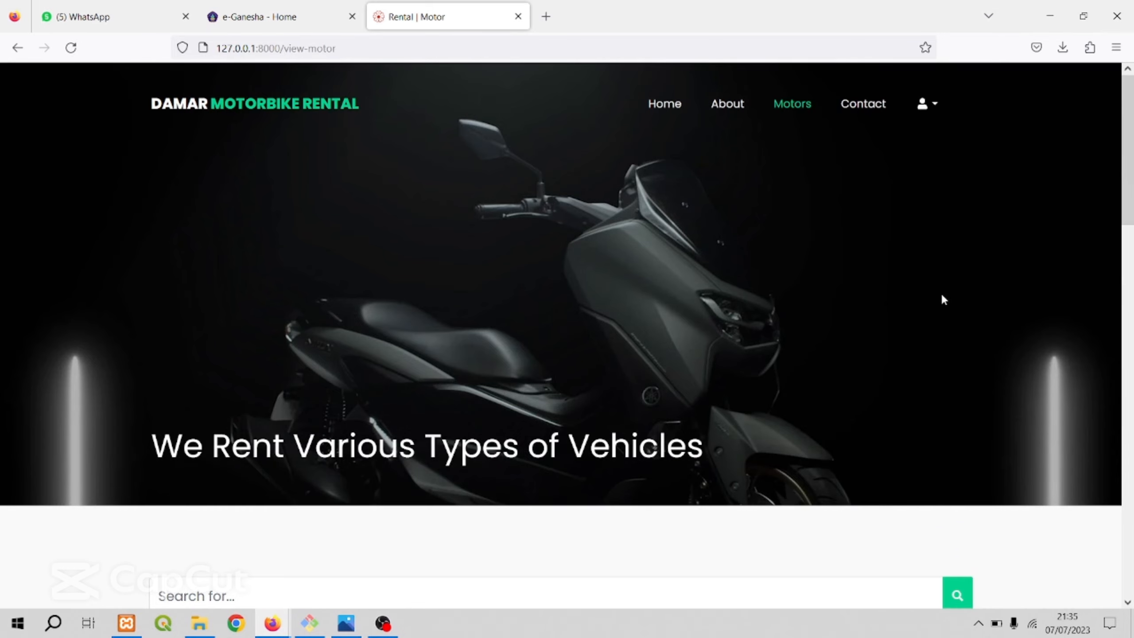
pyautogui.scroll(-8, 643, 356)
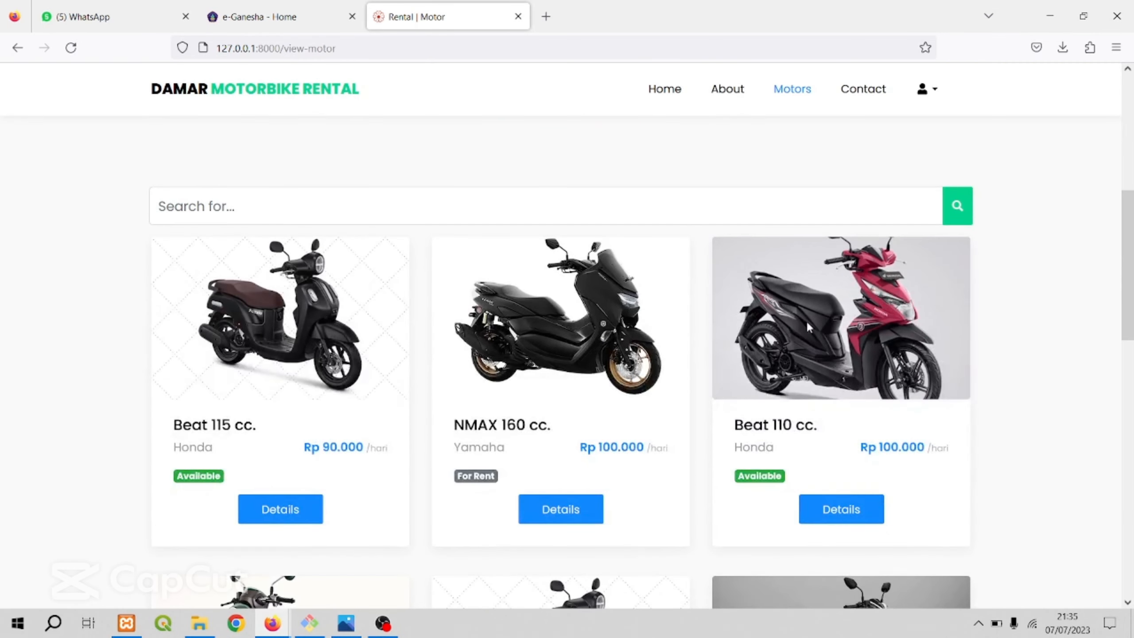
pyautogui.scroll(-5, 493, 298)
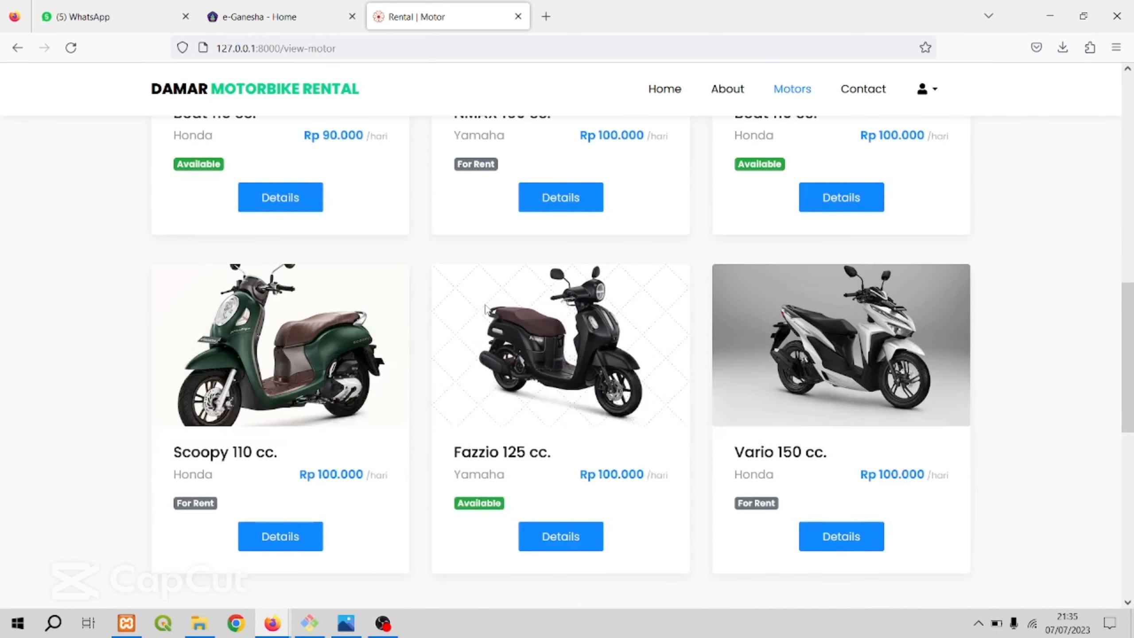
pyautogui.scroll(5, 674, 335)
pyautogui.scroll(5, 625, 322)
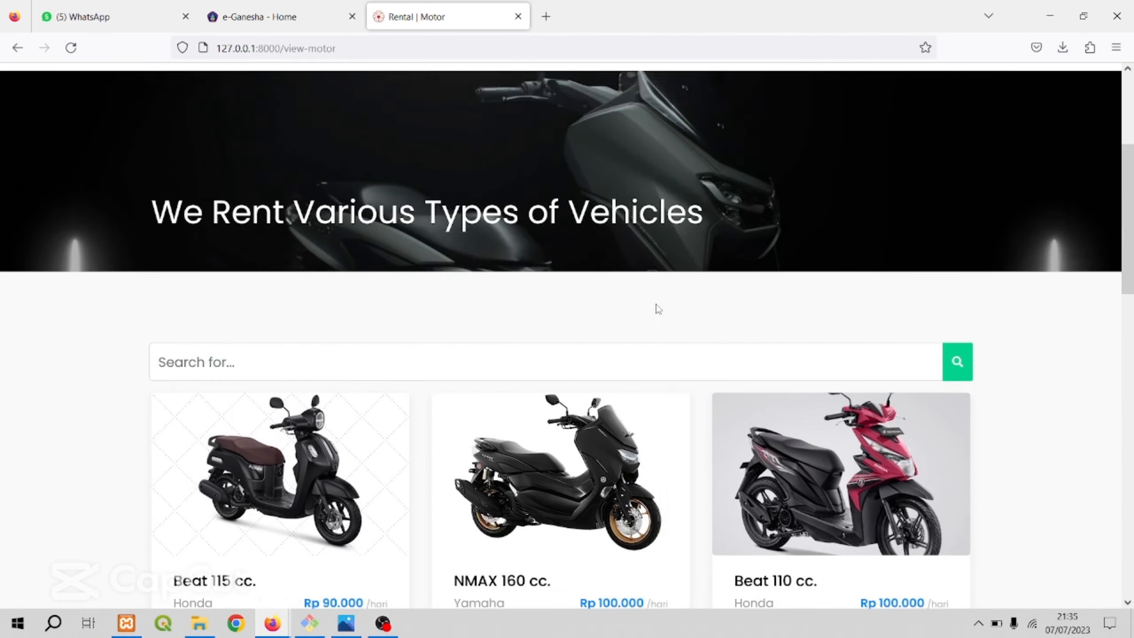
# View the details of the Honda Beat 115 cc, then close them and look over the remaining listings.
pyautogui.scroll(-4, 513, 370)
pyautogui.scroll(-3, 380, 419)
pyautogui.scroll(-3, 357, 357)
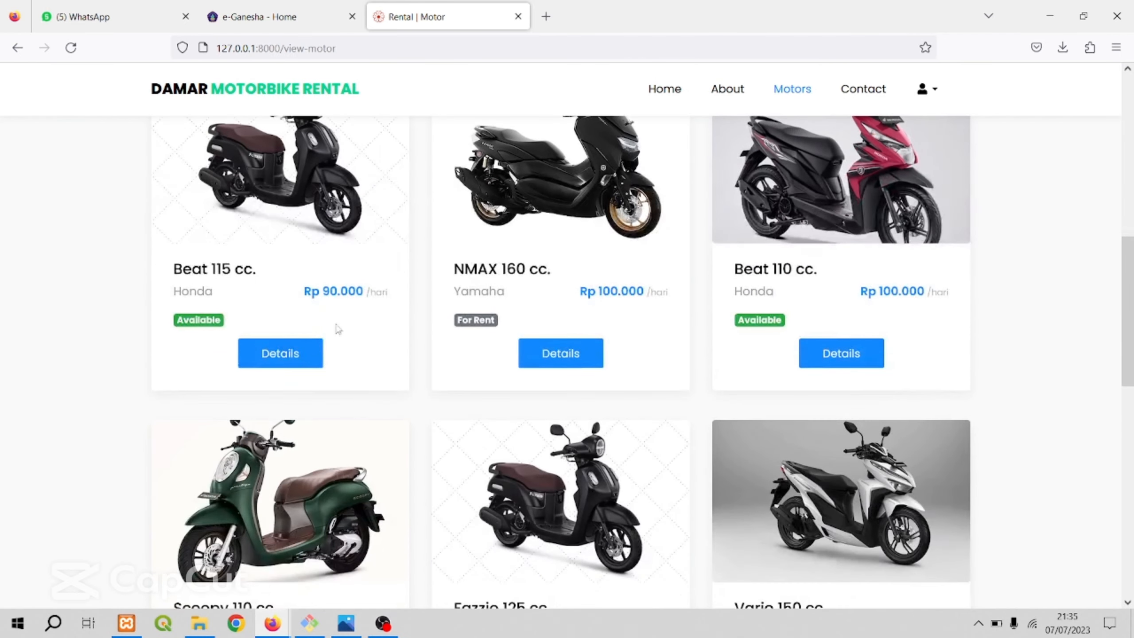
pyautogui.click(309, 287)
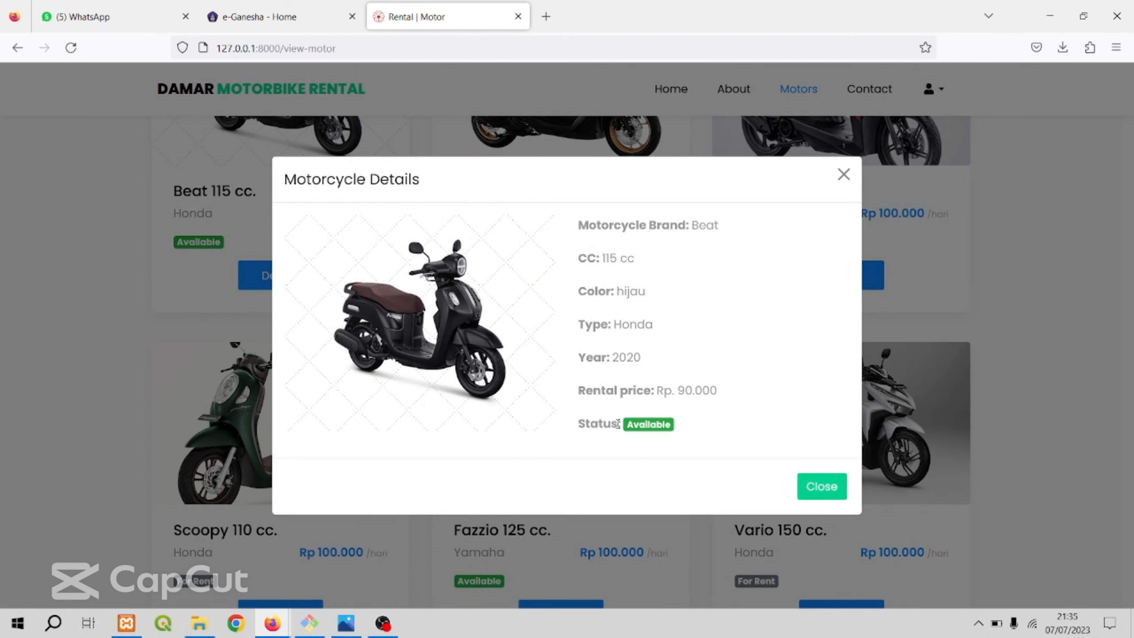
pyautogui.click(843, 174)
pyautogui.scroll(-10, 732, 321)
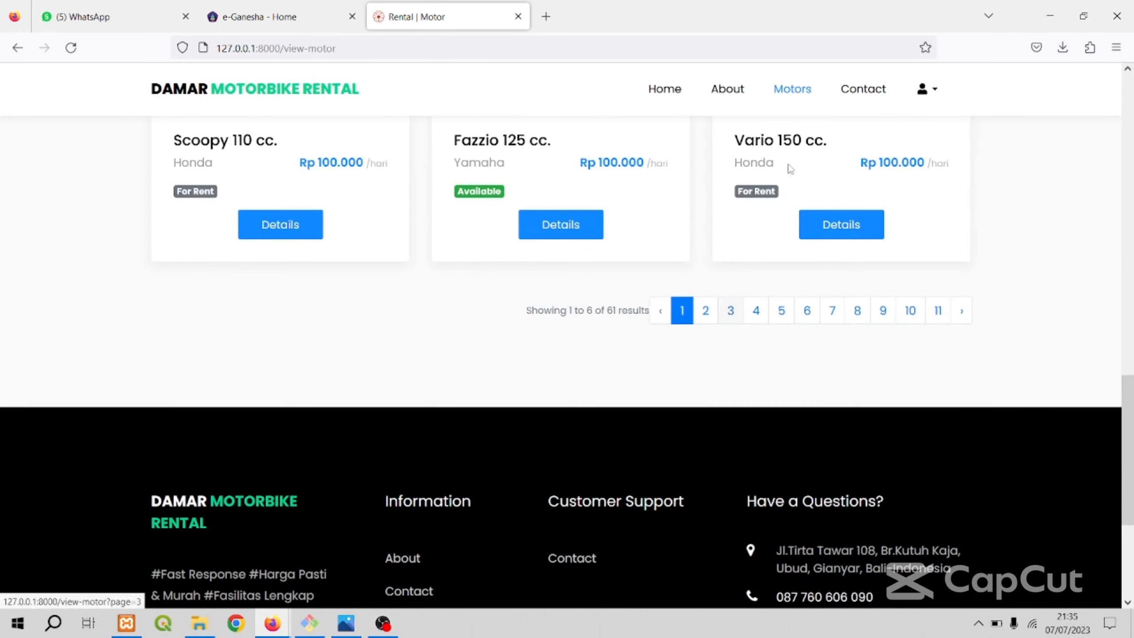
# Open the Contact page and examine the contact details, location map and message form.
pyautogui.click(856, 91)
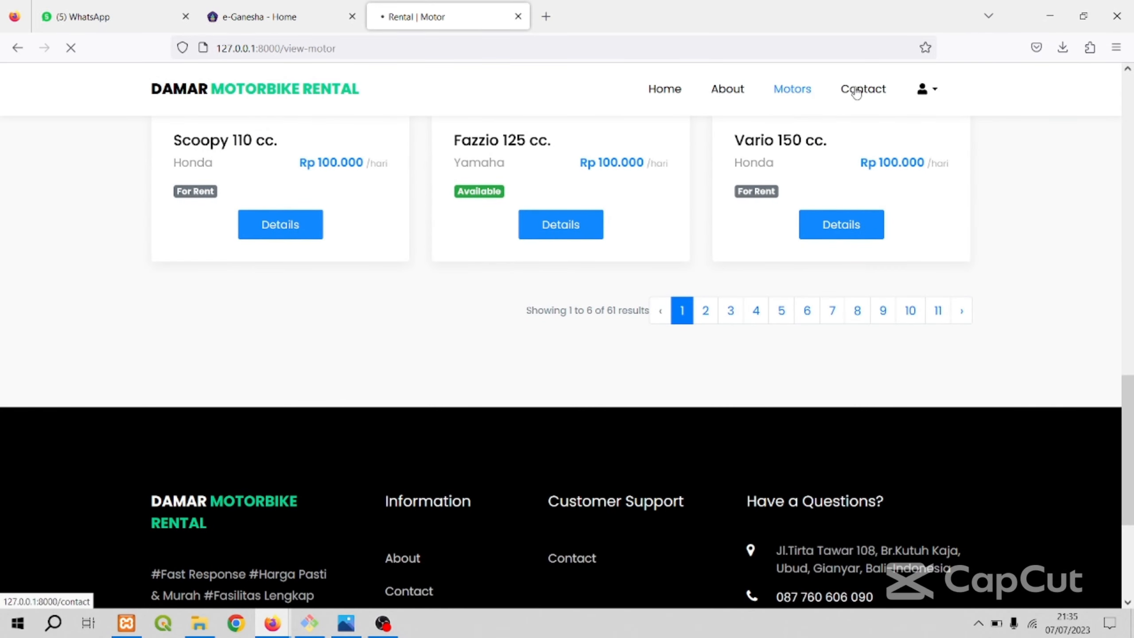
pyautogui.scroll(-8, 740, 203)
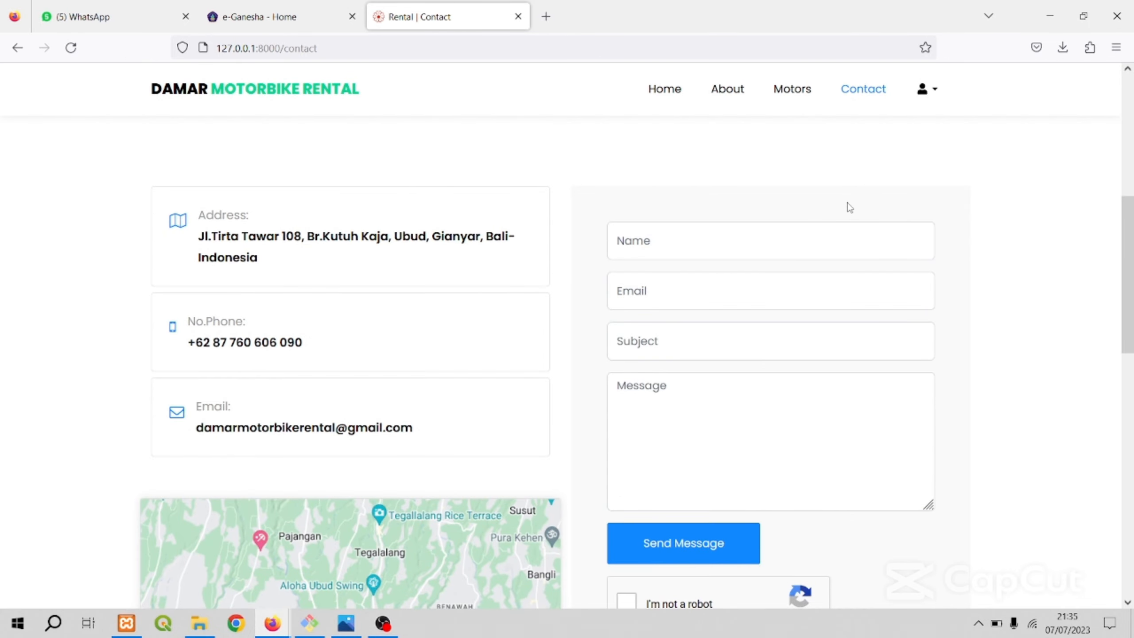
pyautogui.scroll(-2, 844, 206)
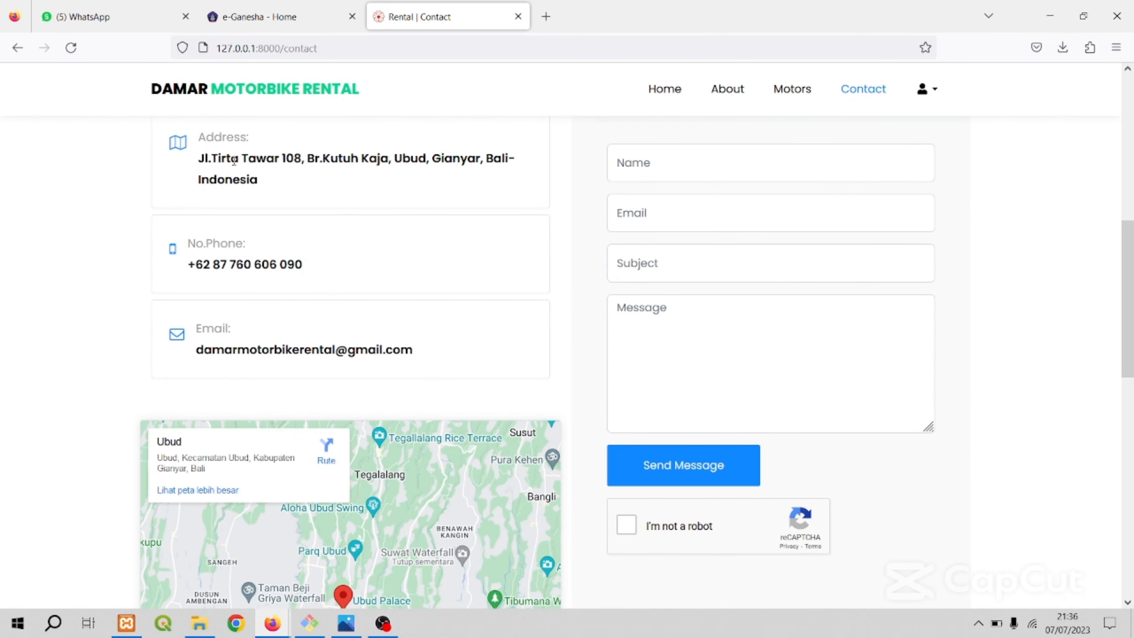
pyautogui.scroll(-10, 400, 309)
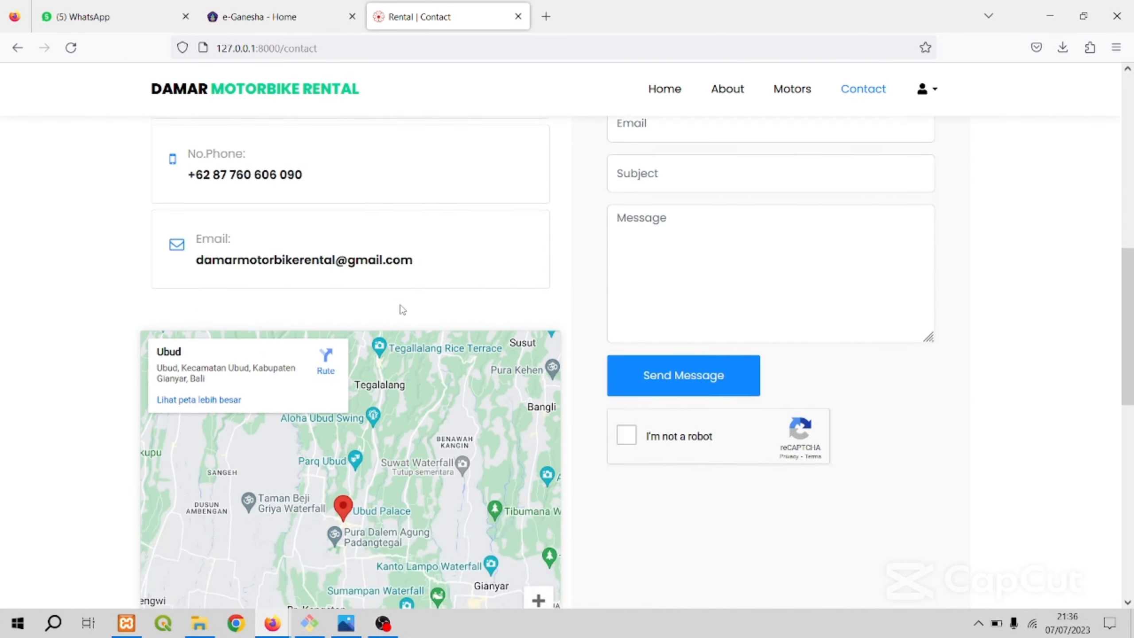
pyautogui.scroll(5, 612, 317)
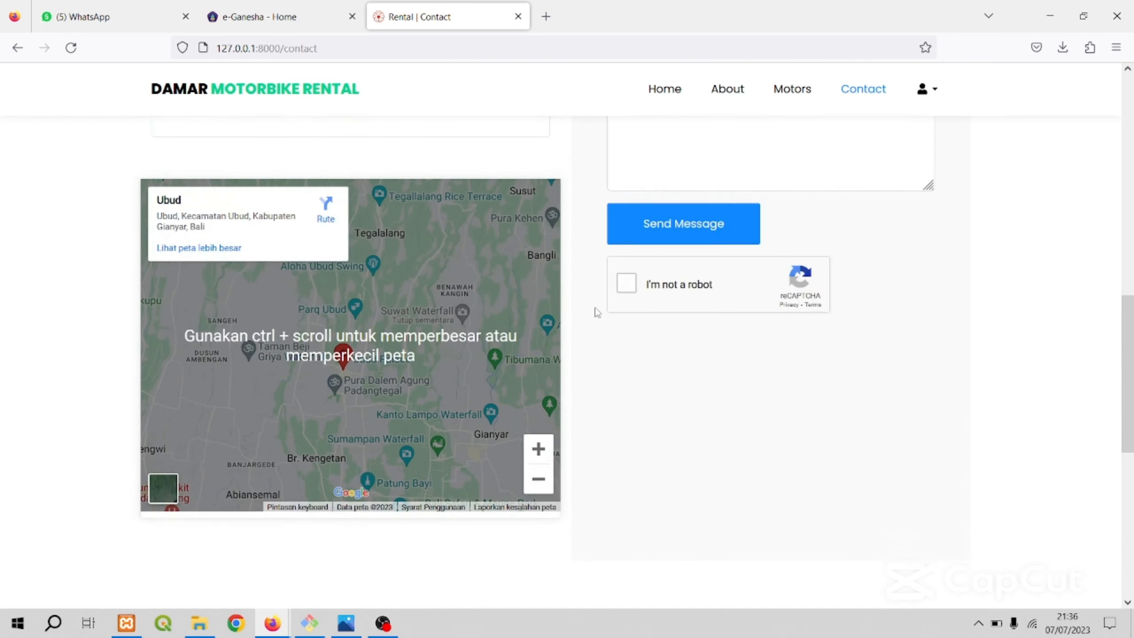
pyautogui.scroll(-9, 594, 313)
pyautogui.scroll(12, 633, 297)
pyautogui.scroll(6, 636, 295)
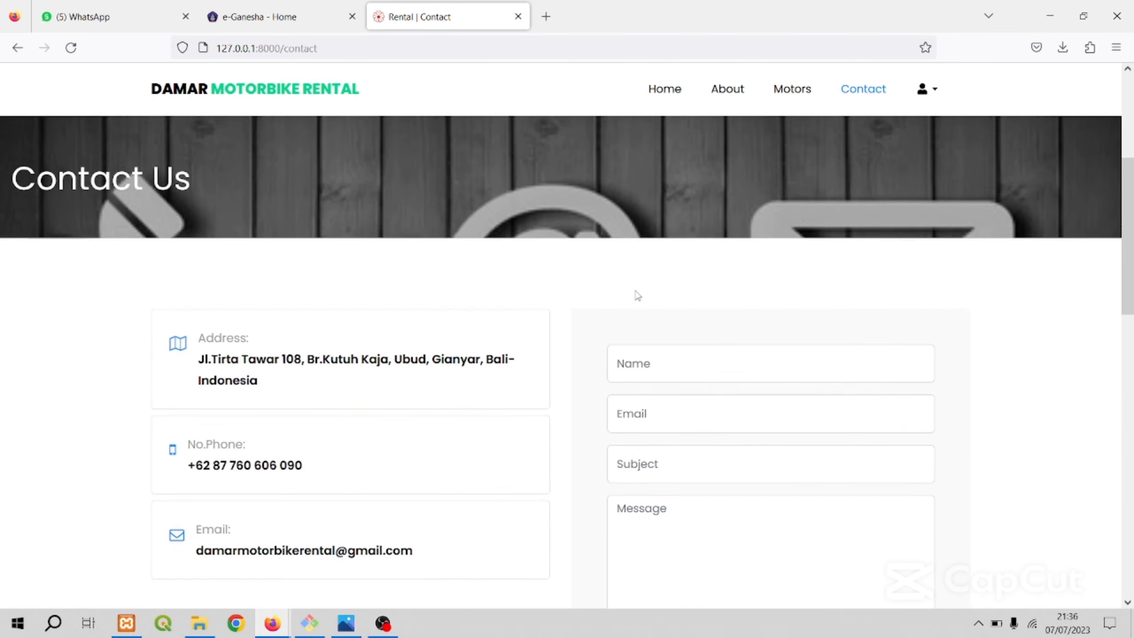
pyautogui.scroll(-3, 625, 277)
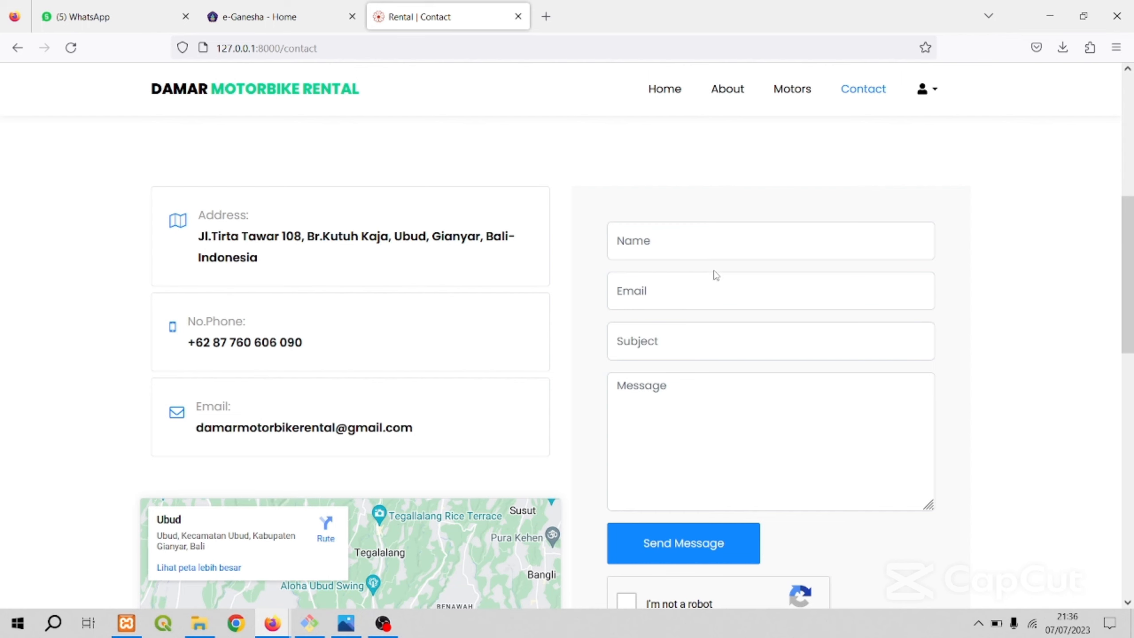
pyautogui.scroll(-2, 716, 274)
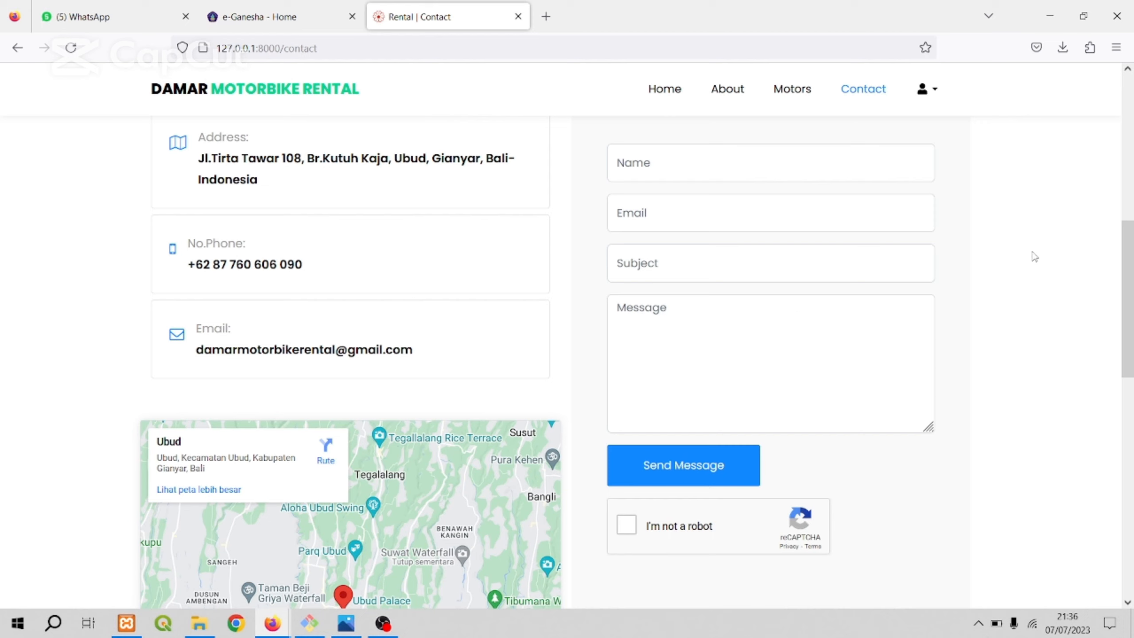
# Log in to the admin area with the prefilled e-mail and password and dismiss the login notice.
pyautogui.moveTo(943, 91)
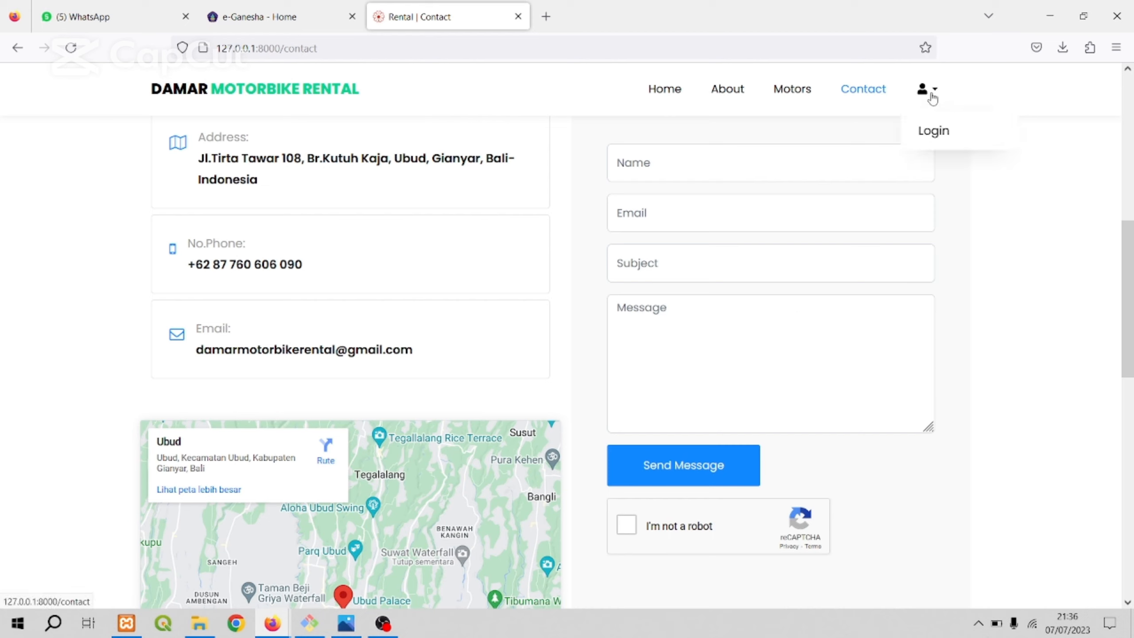
pyautogui.click(931, 142)
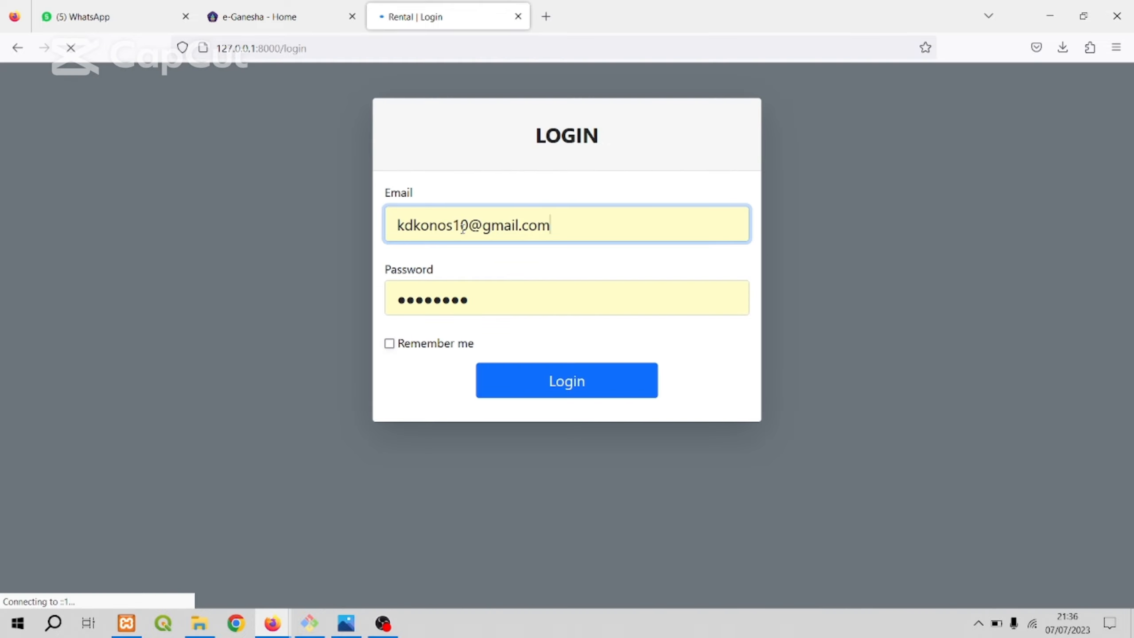
pyautogui.click(517, 308)
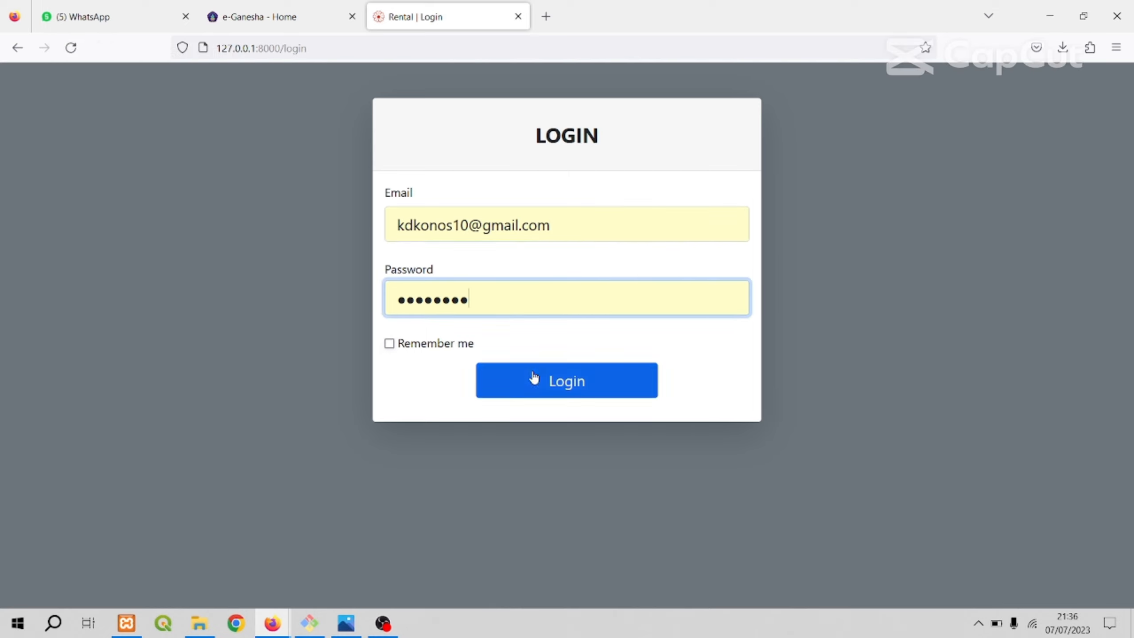
pyautogui.click(568, 387)
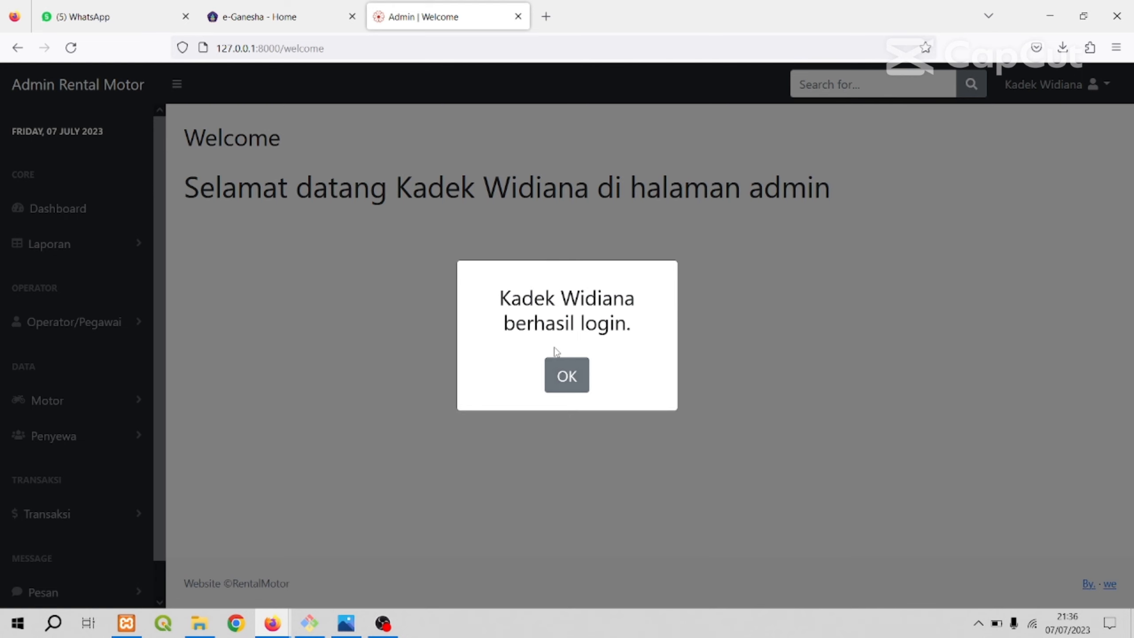
pyautogui.click(564, 377)
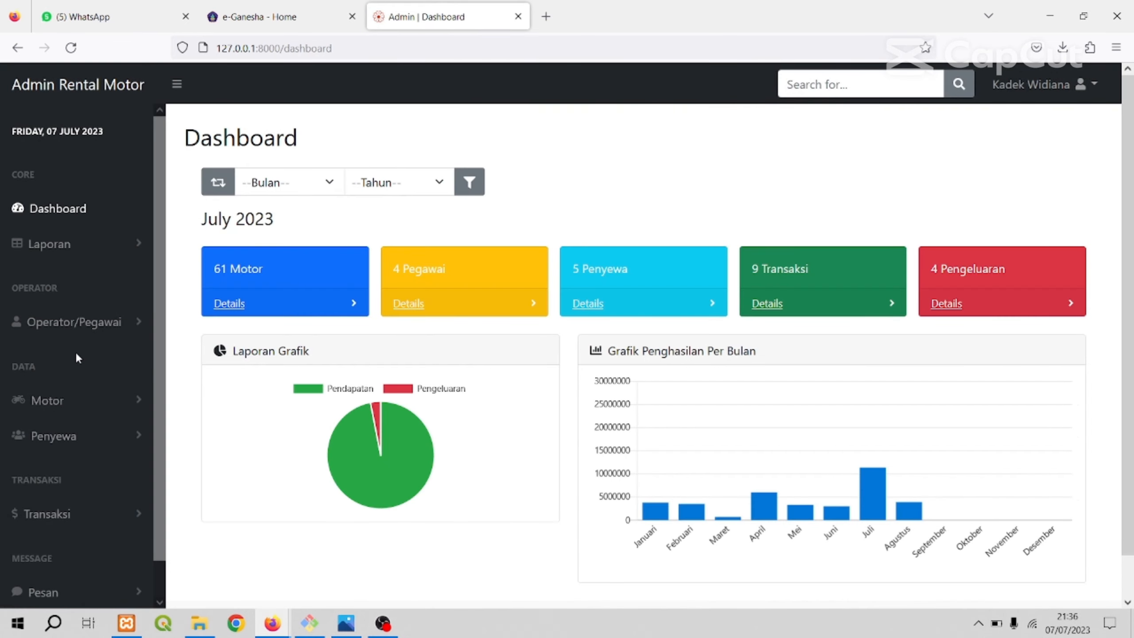
# Look through the admin dashboard's summary cards and charts.
pyautogui.scroll(-1, 74, 351)
pyautogui.scroll(1, 78, 372)
pyautogui.scroll(-2, 128, 315)
pyautogui.scroll(2, 129, 315)
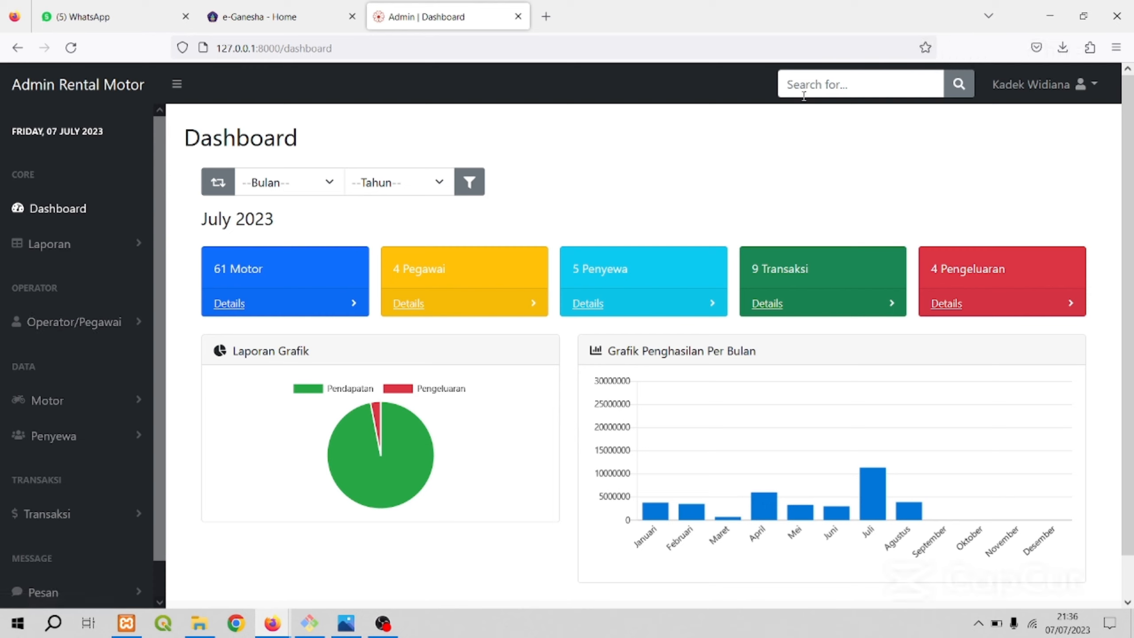
# Open the account's profile editing page and view its change-password form.
pyautogui.click(1093, 89)
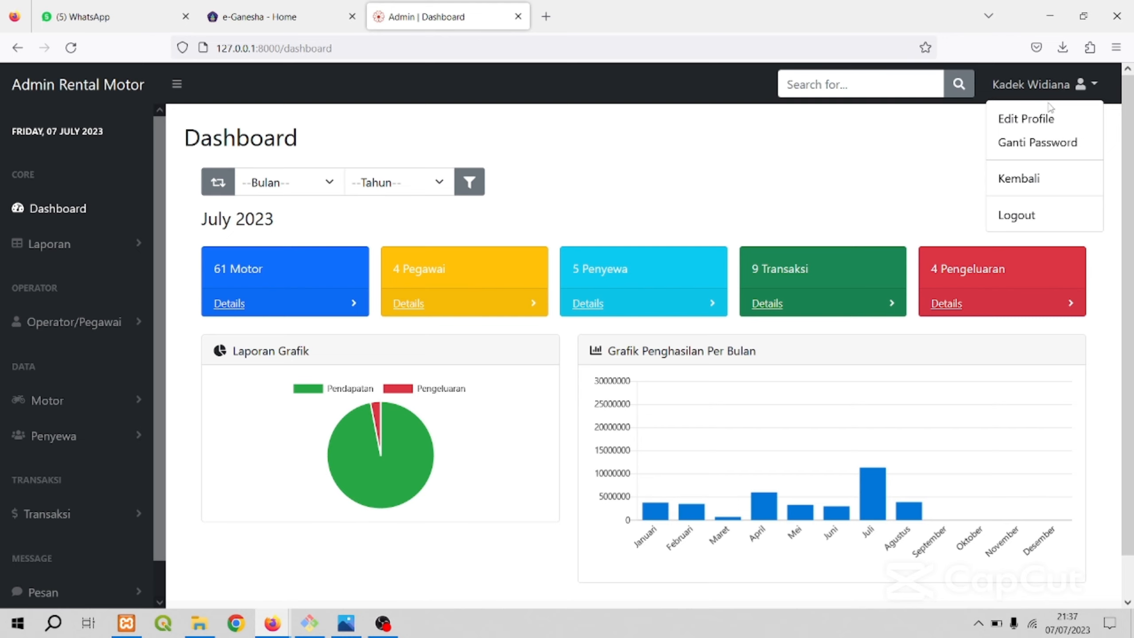
pyautogui.click(1044, 118)
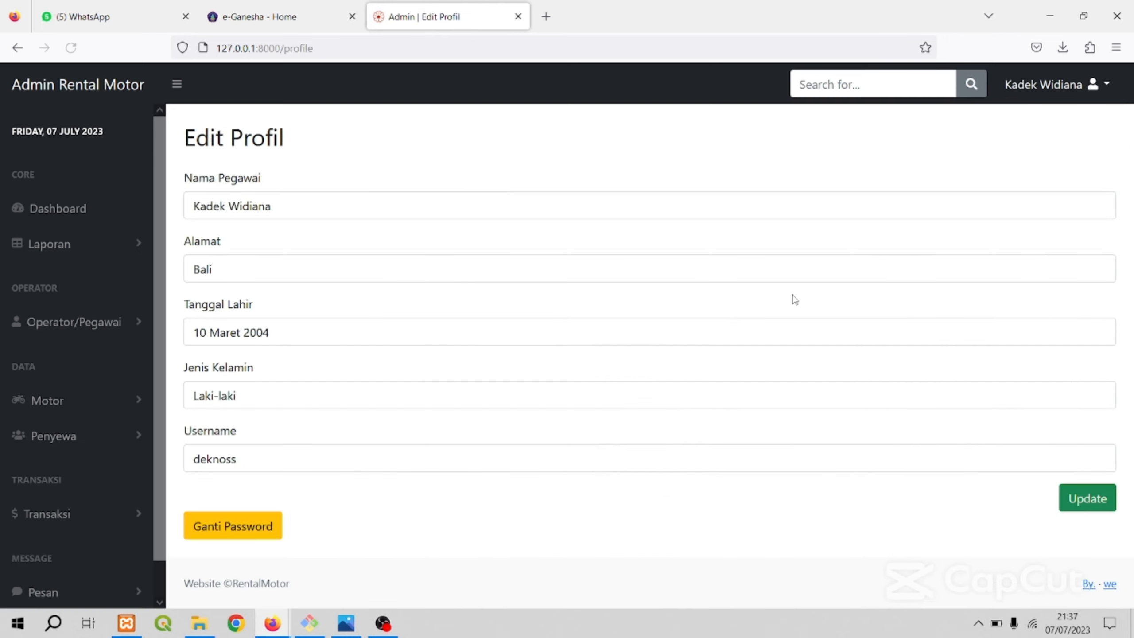
pyautogui.click(238, 527)
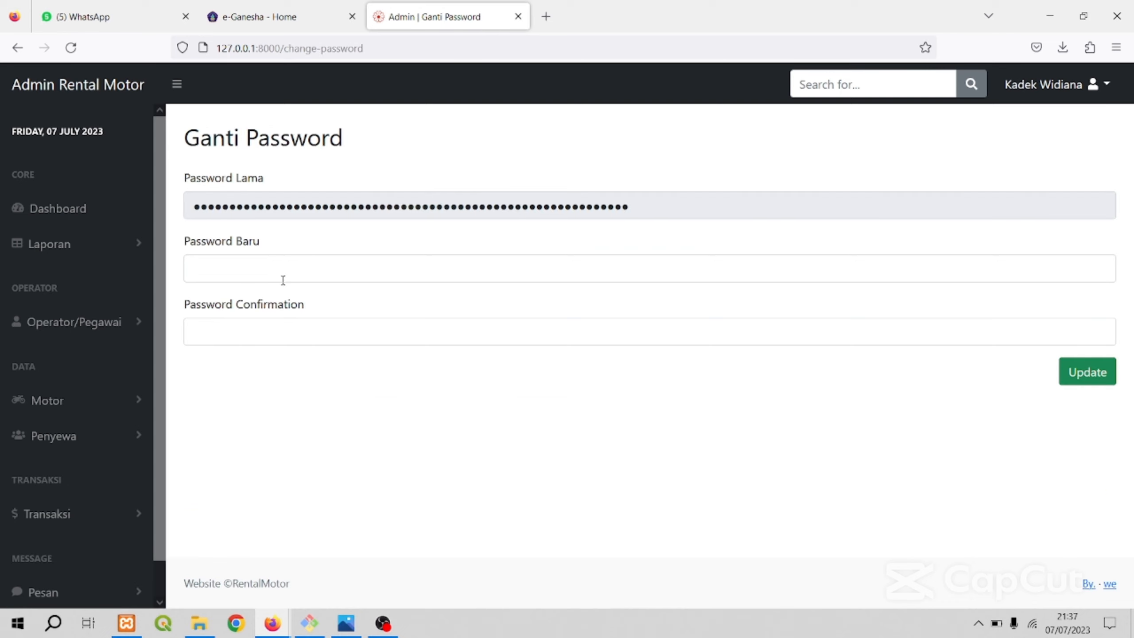
pyautogui.click(283, 278)
pyautogui.click(293, 423)
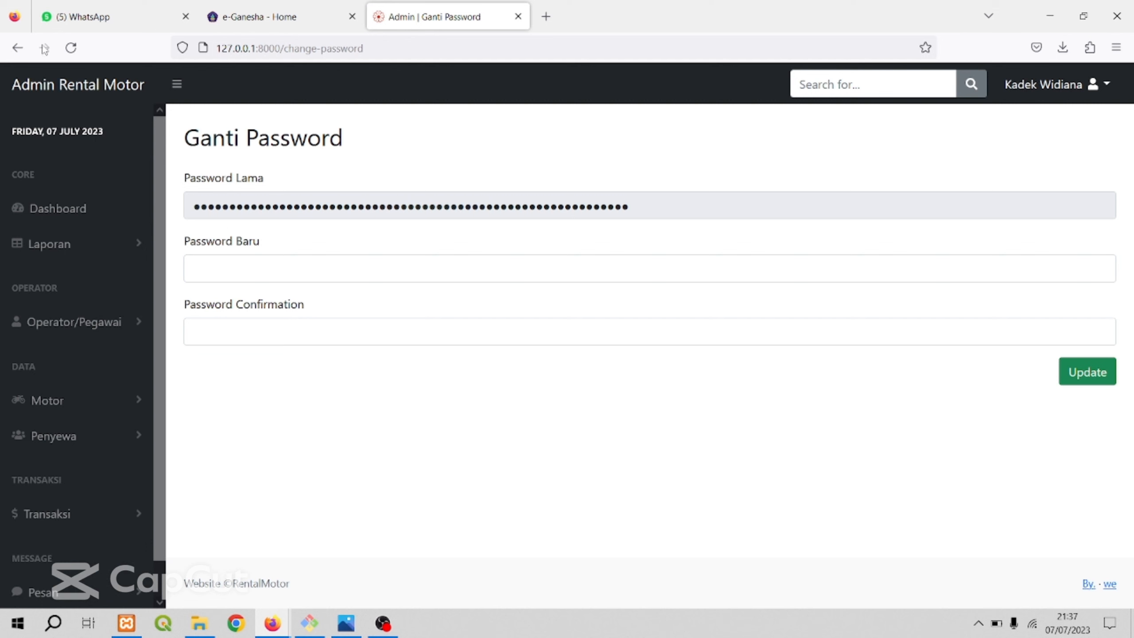
# Return to the dashboard and look through the account menu options and the admin navigation entries.
pyautogui.click(17, 48)
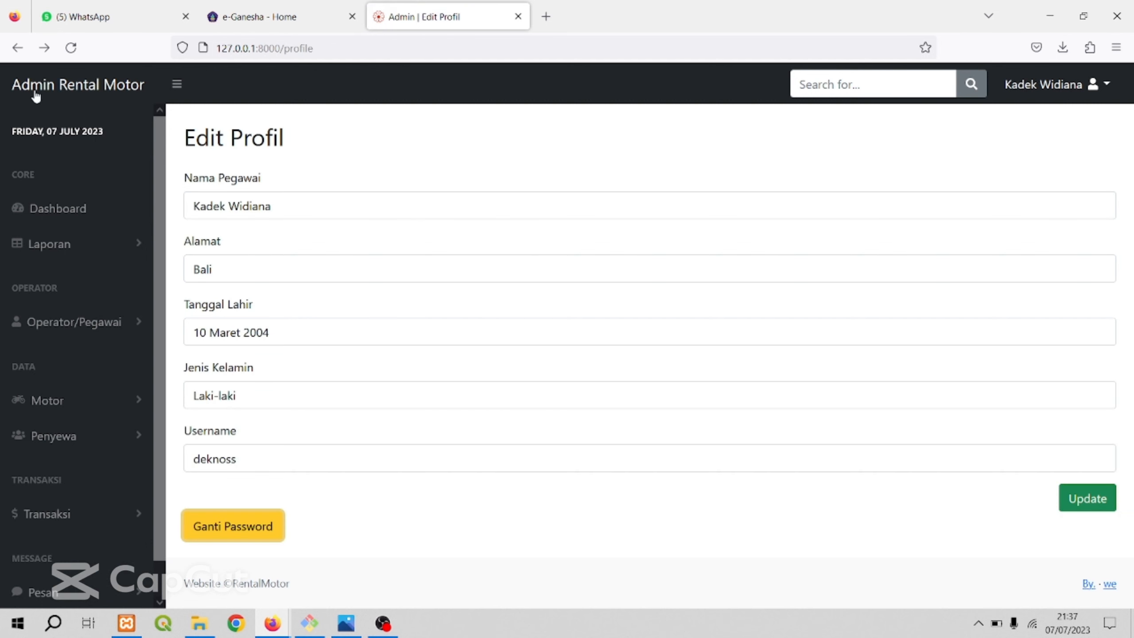
pyautogui.click(17, 47)
pyautogui.click(1047, 86)
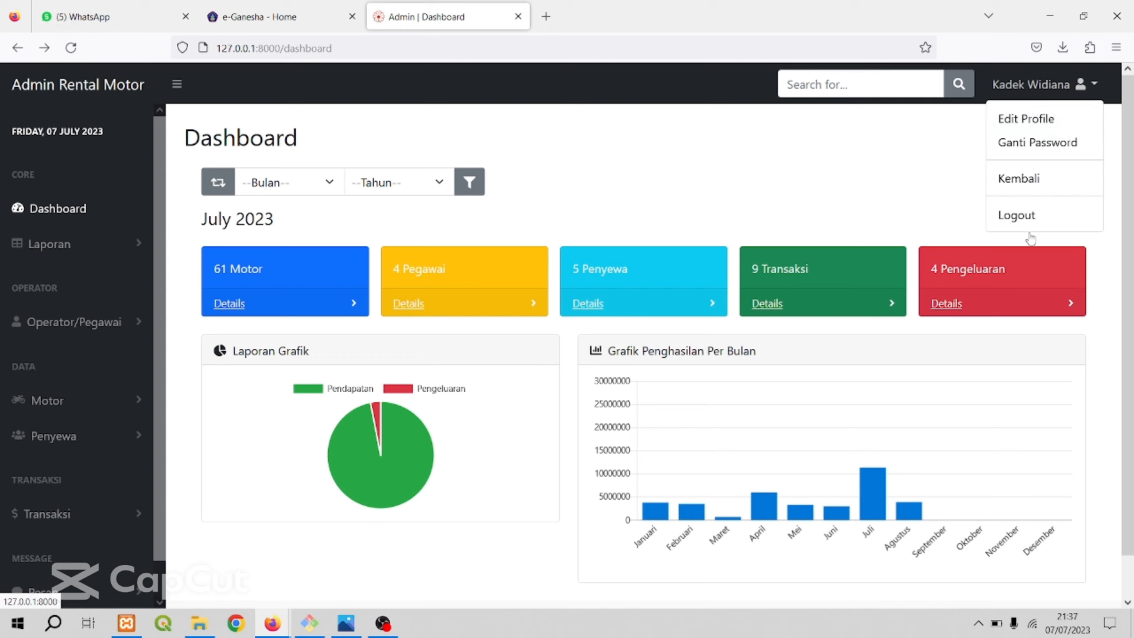
pyautogui.click(640, 147)
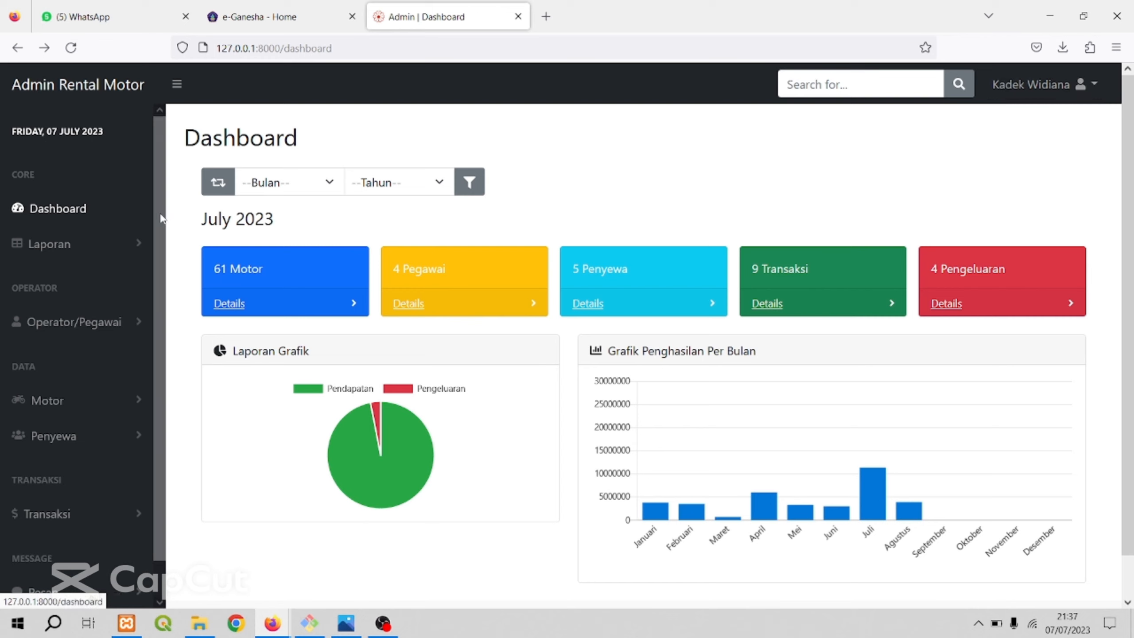
pyautogui.moveTo(157, 220)
pyautogui.mouseDown()
pyautogui.moveTo(161, 283)
pyautogui.moveTo(162, 203)
pyautogui.moveTo(163, 238)
pyautogui.mouseUp()
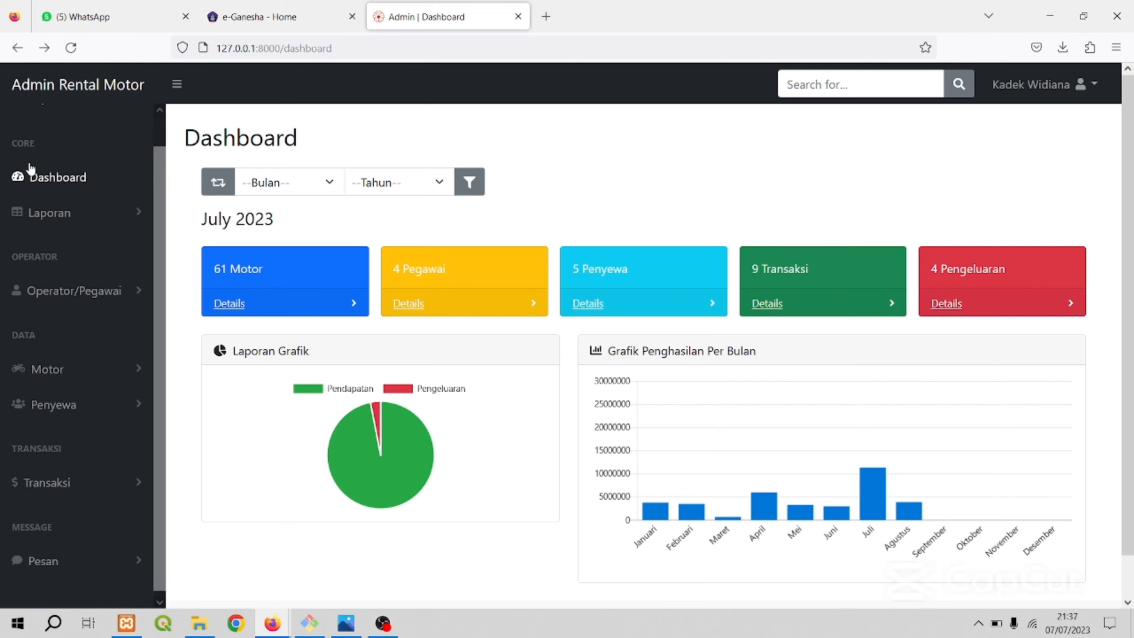
# Look through the admin navigation's Laporan, Operator/Pegawai and Motor groups to see which entries each contains.
pyautogui.click(109, 214)
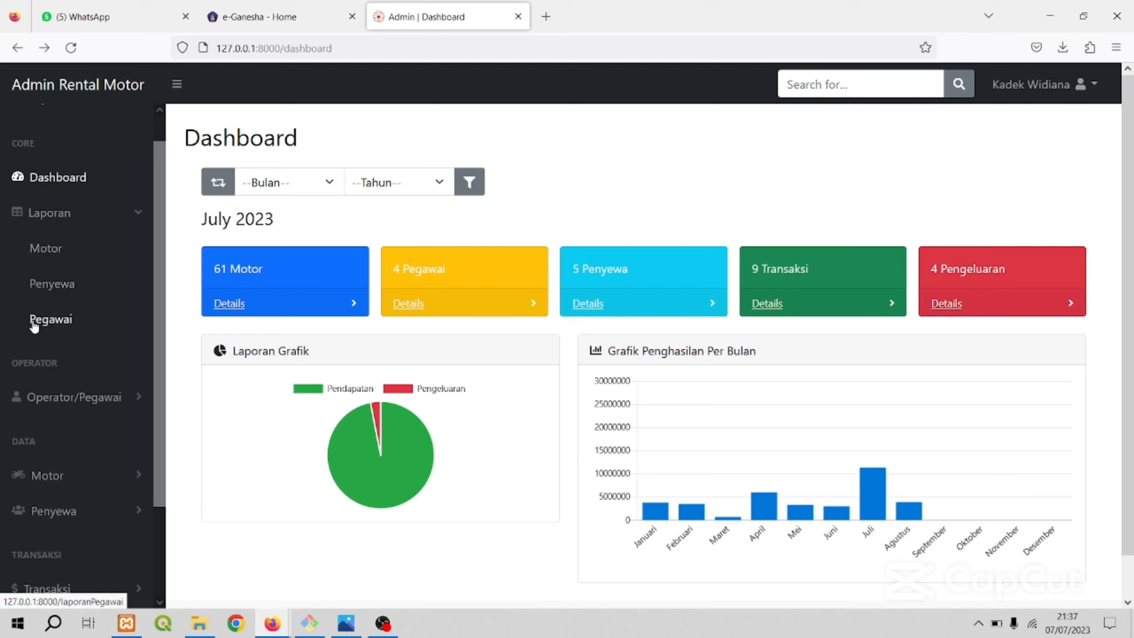
pyautogui.scroll(-3, 107, 312)
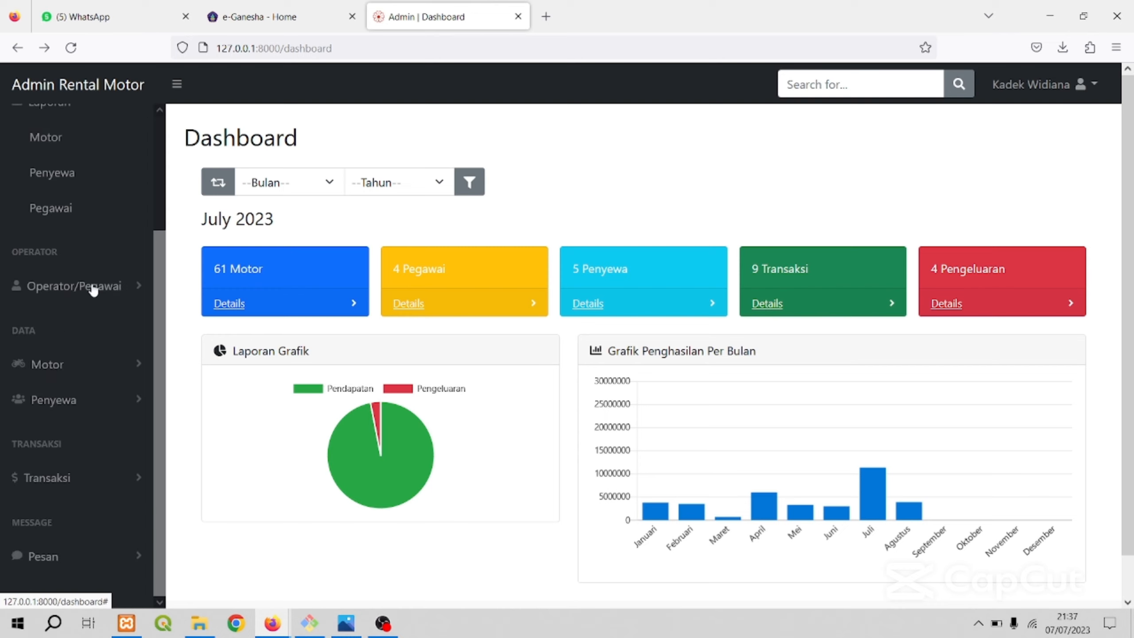
pyautogui.click(129, 293)
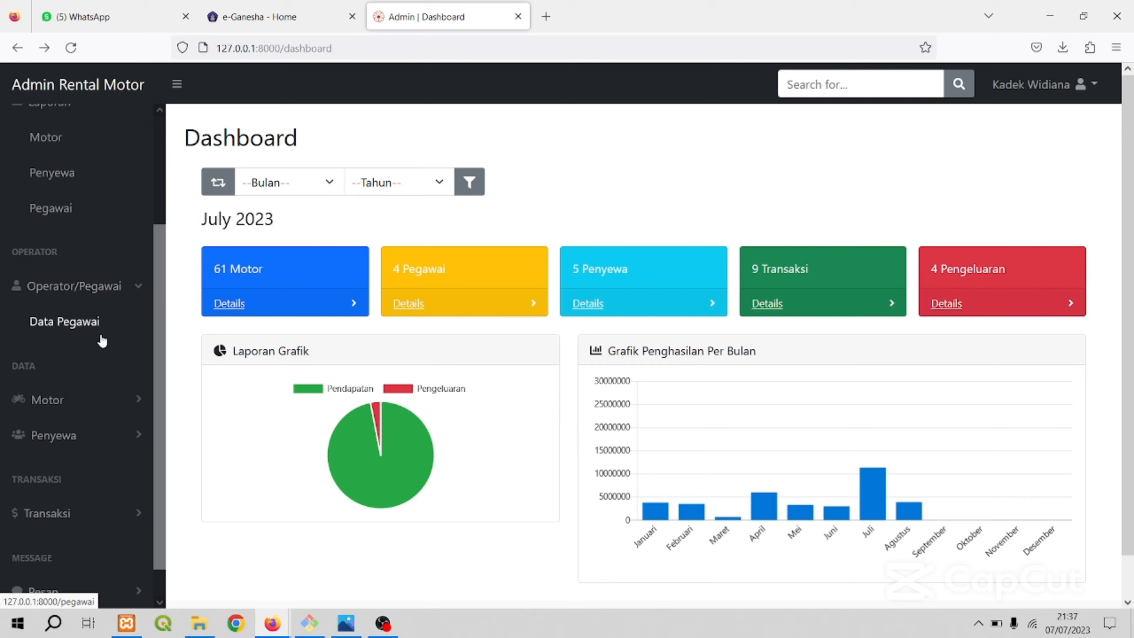
pyautogui.scroll(-1, 102, 341)
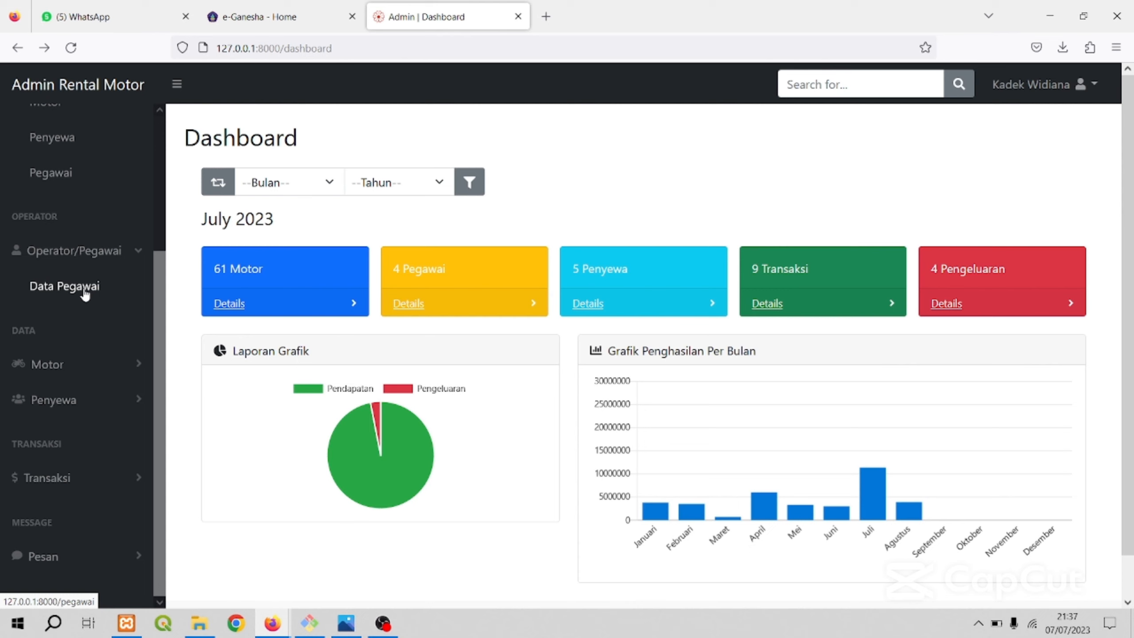
pyautogui.scroll(-1, 99, 305)
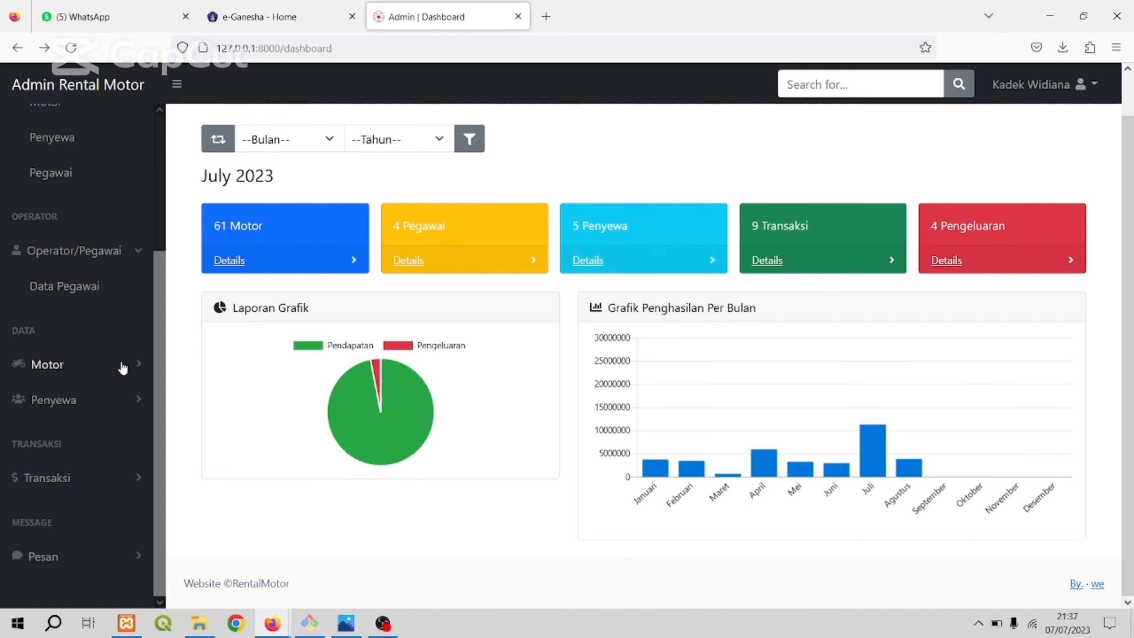
pyautogui.click(118, 365)
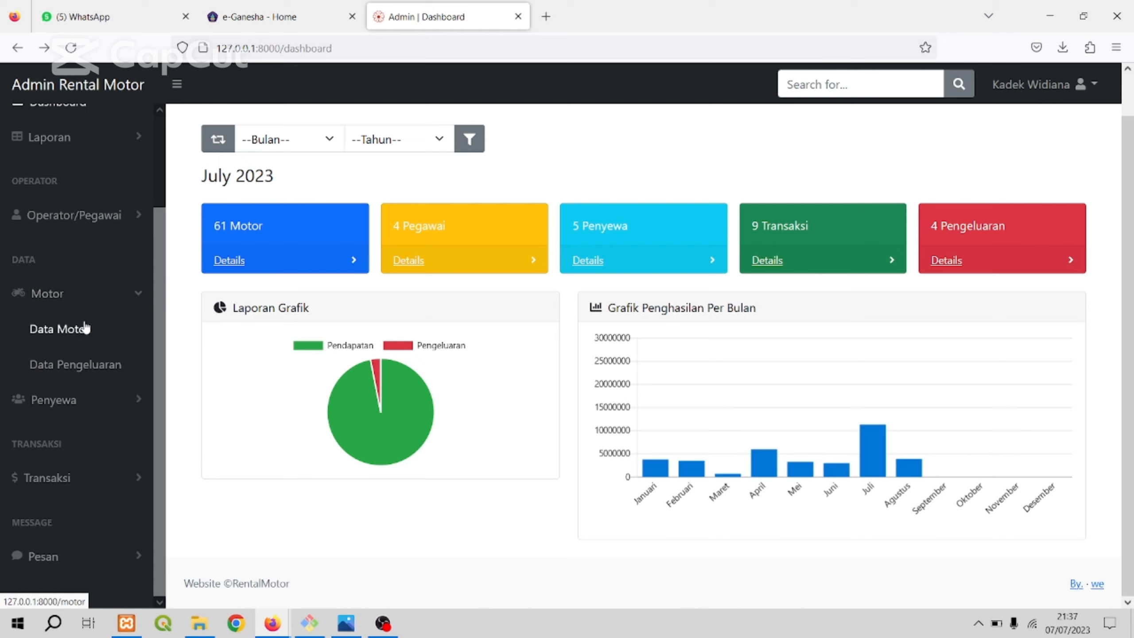
pyautogui.click(134, 302)
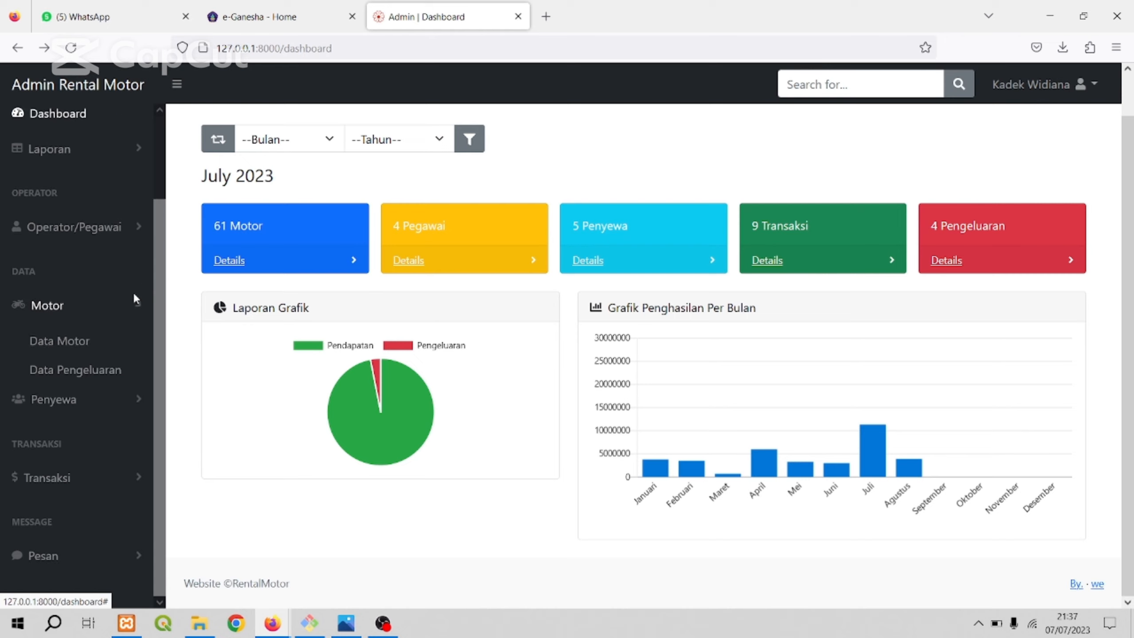
# Look through the entries of the Penyewa, Transaksi and Pesan navigation groups.
pyautogui.click(119, 407)
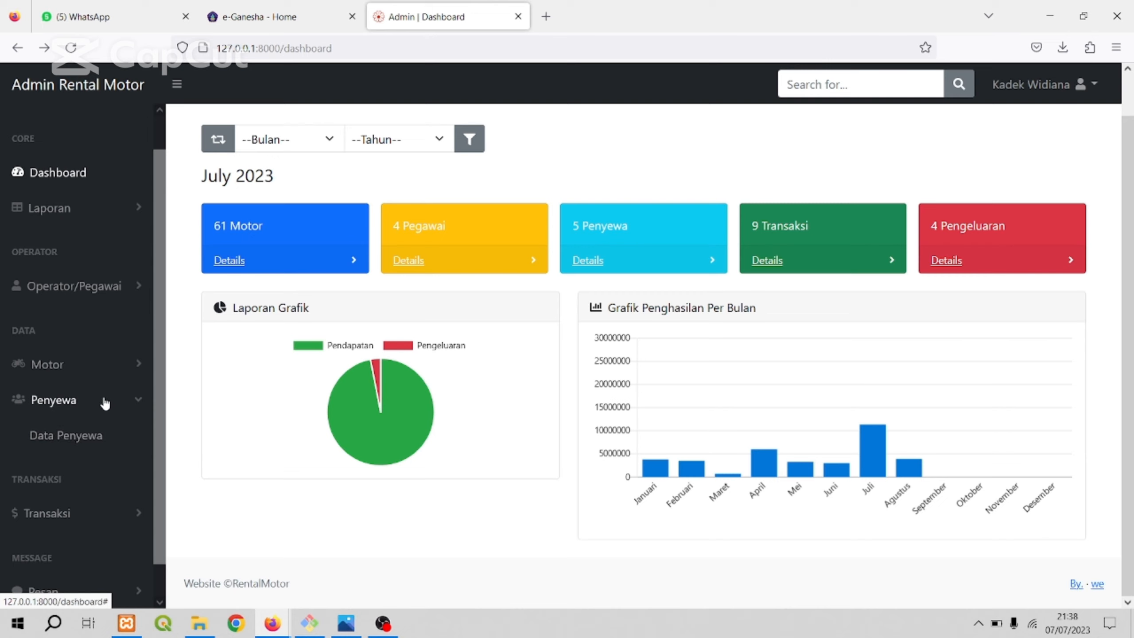
pyautogui.scroll(-1, 104, 401)
pyautogui.click(99, 474)
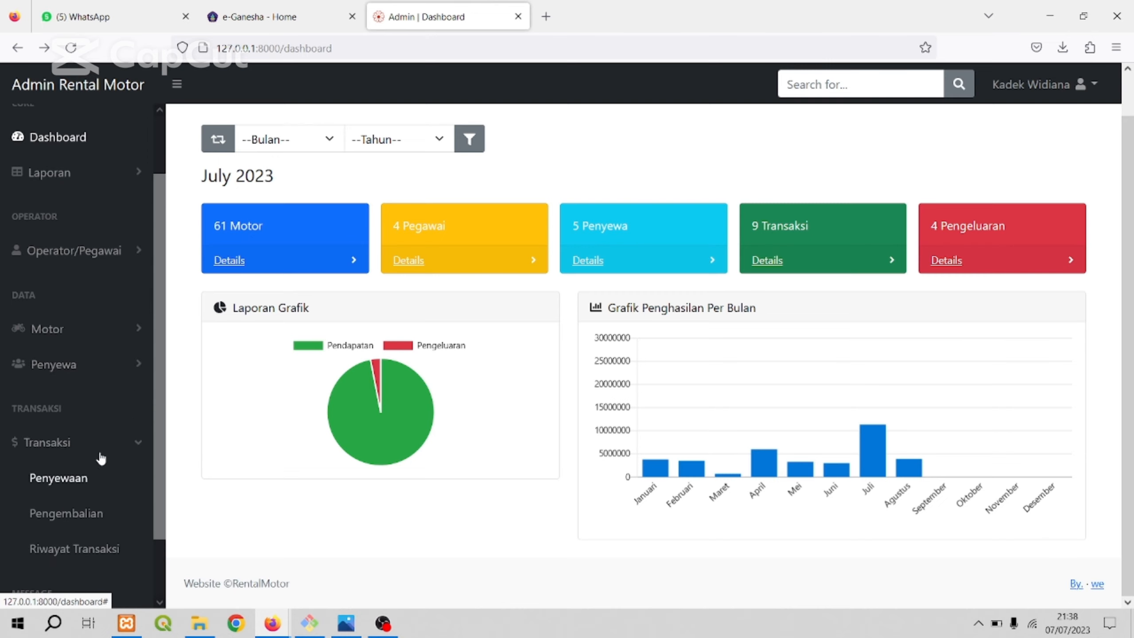
pyautogui.scroll(-2, 96, 442)
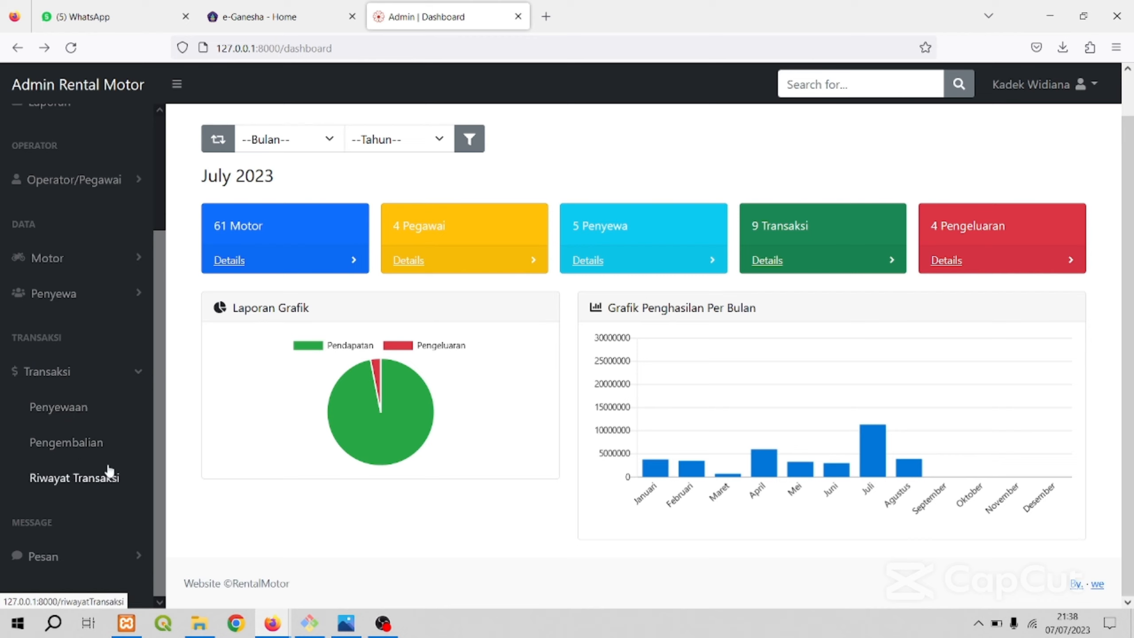
pyautogui.click(93, 566)
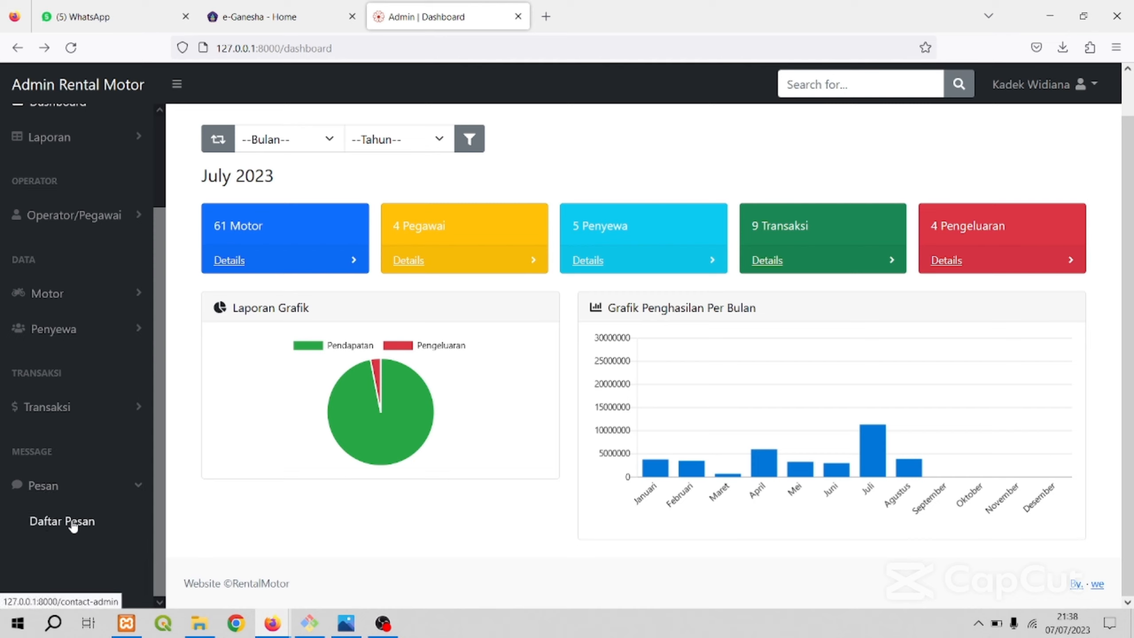
pyautogui.scroll(3, 83, 459)
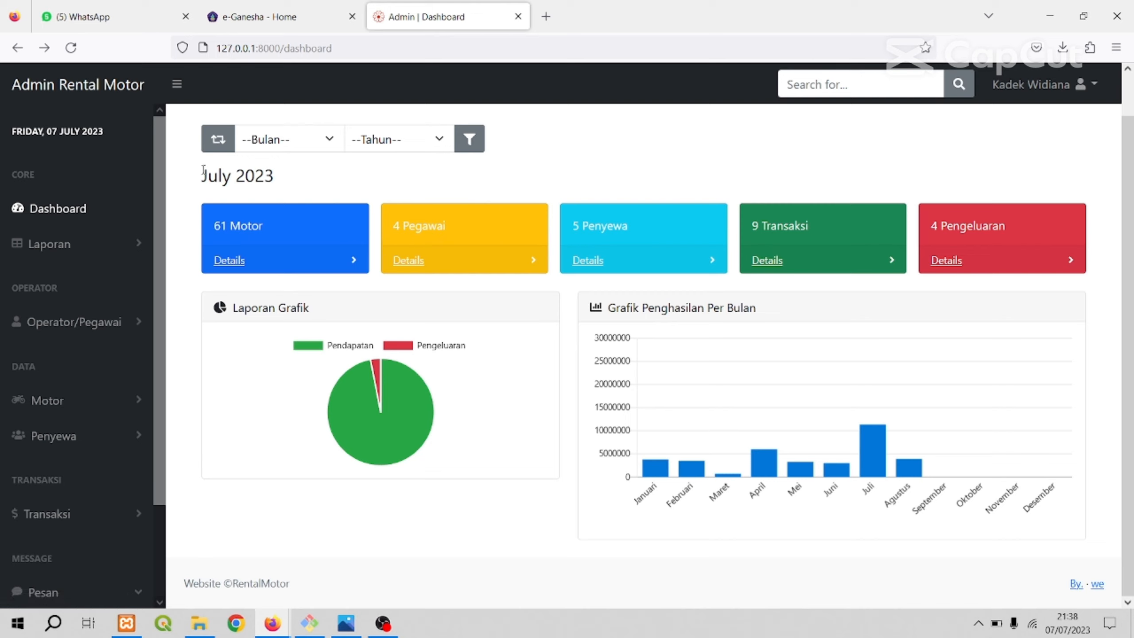
# Examine the dashboard's reporting month, the Laporan Grafik pie chart and the monthly income bar chart.
pyautogui.moveTo(203, 175); pyautogui.dragTo(309, 183)
pyautogui.click(310, 189)
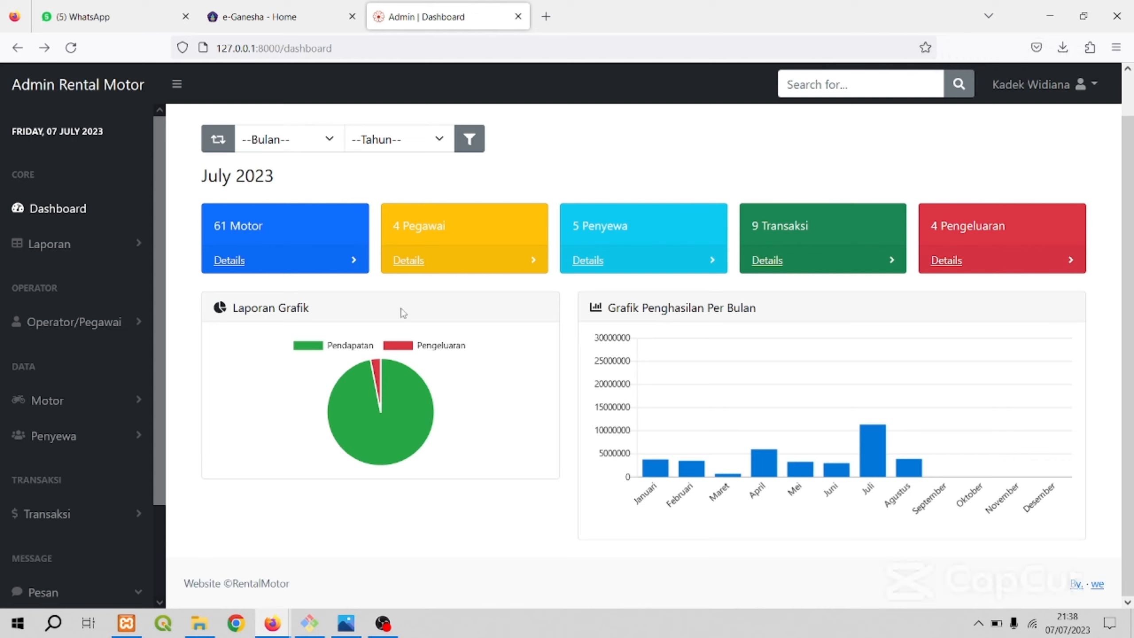
pyautogui.moveTo(239, 307); pyautogui.dragTo(378, 319)
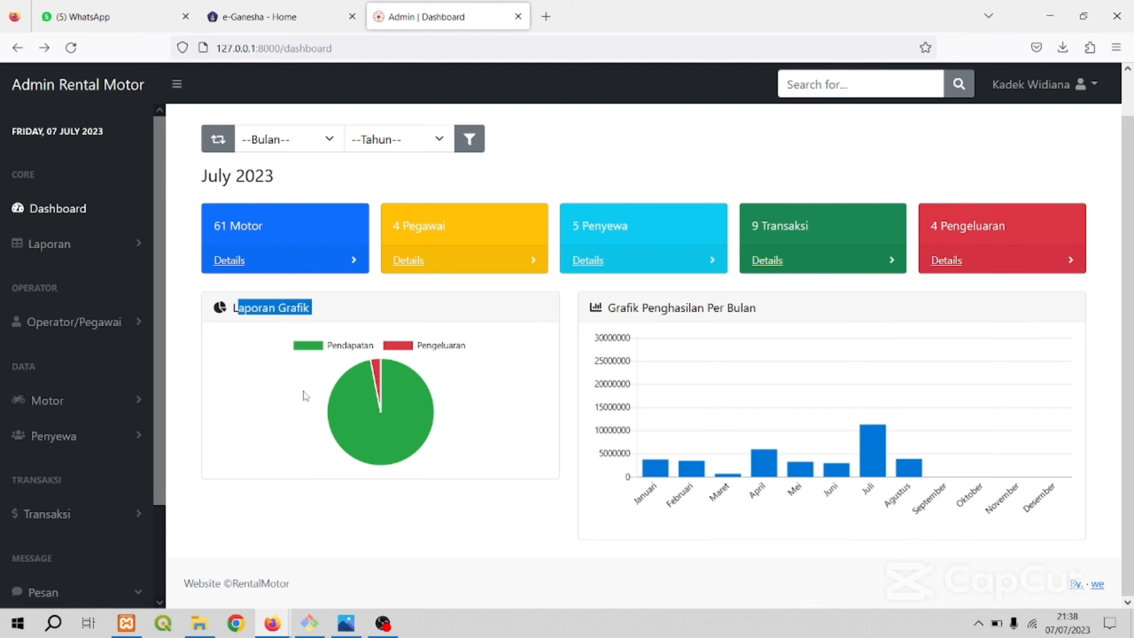
pyautogui.click(291, 351)
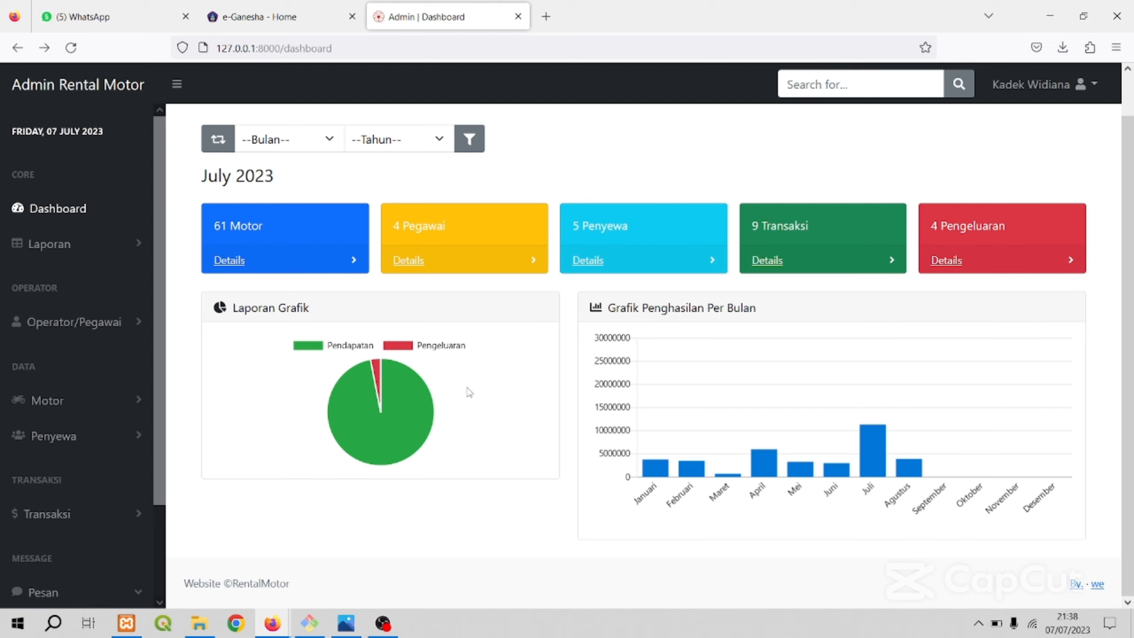
pyautogui.moveTo(360, 403)
pyautogui.moveTo(376, 375)
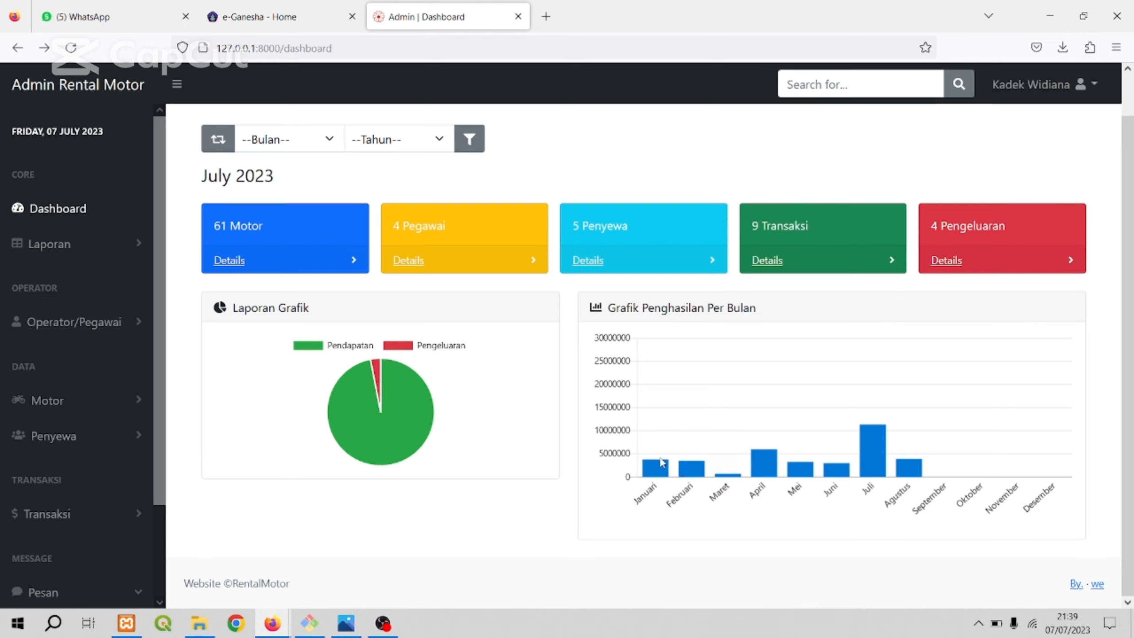
pyautogui.moveTo(875, 448)
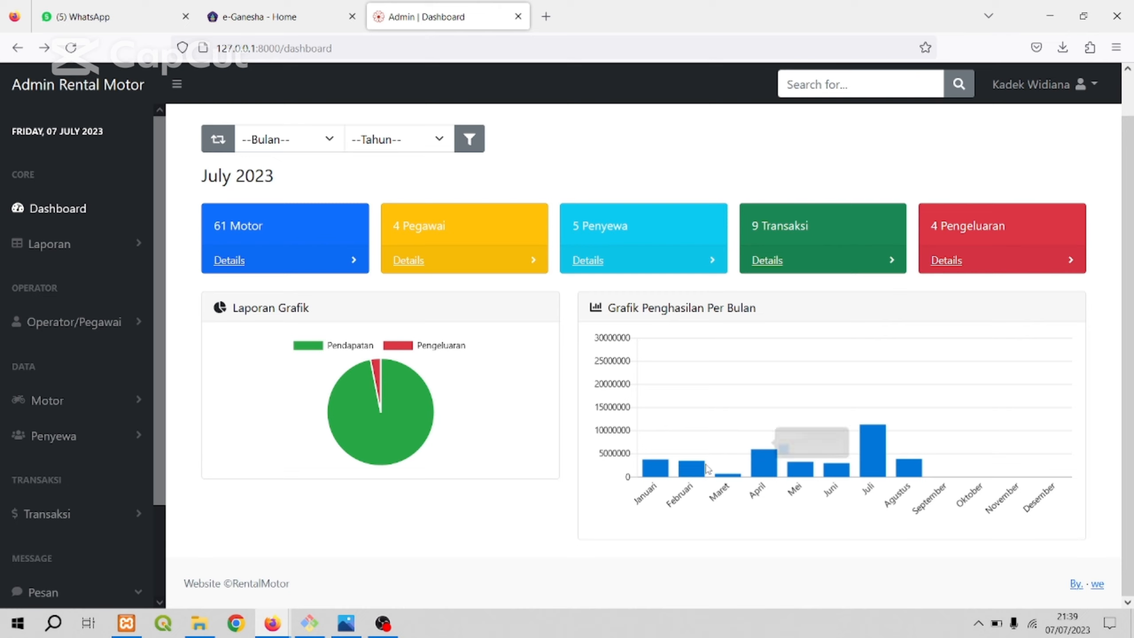
pyautogui.moveTo(655, 470)
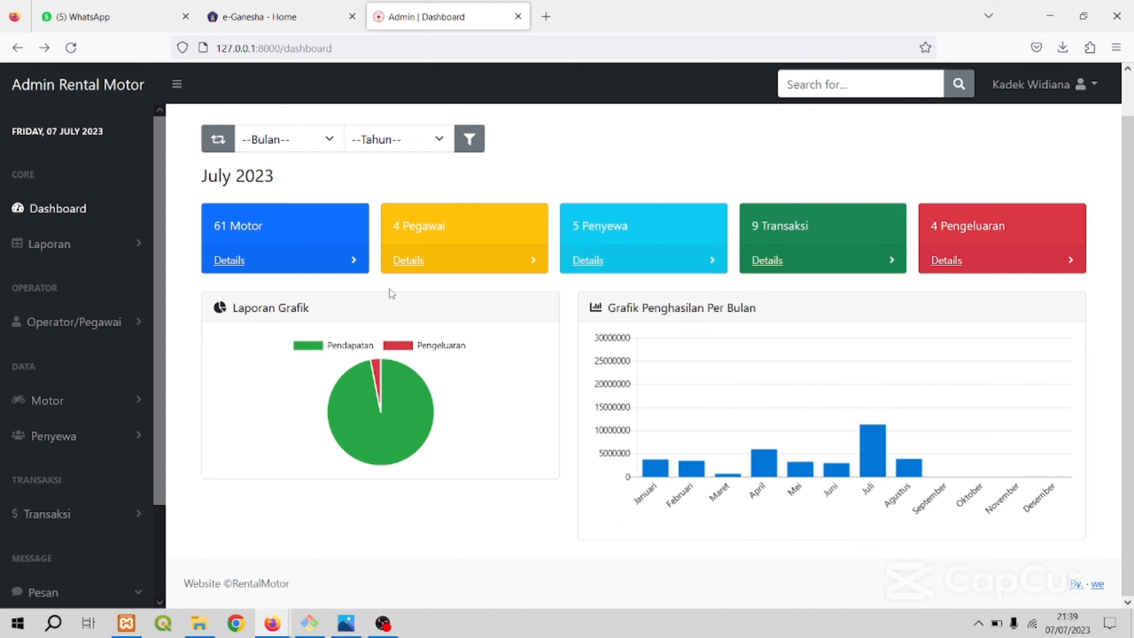
# Filter the dashboard to Januari 2023 and review its summary cards and charts.
pyautogui.click(330, 142)
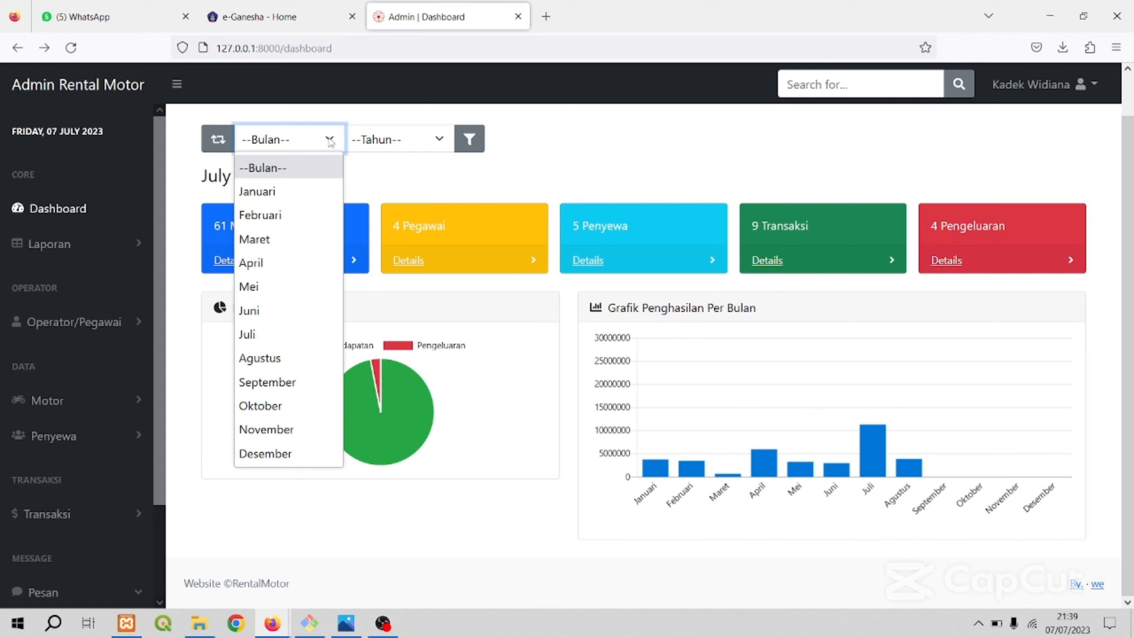
pyautogui.click(331, 142)
pyautogui.click(329, 141)
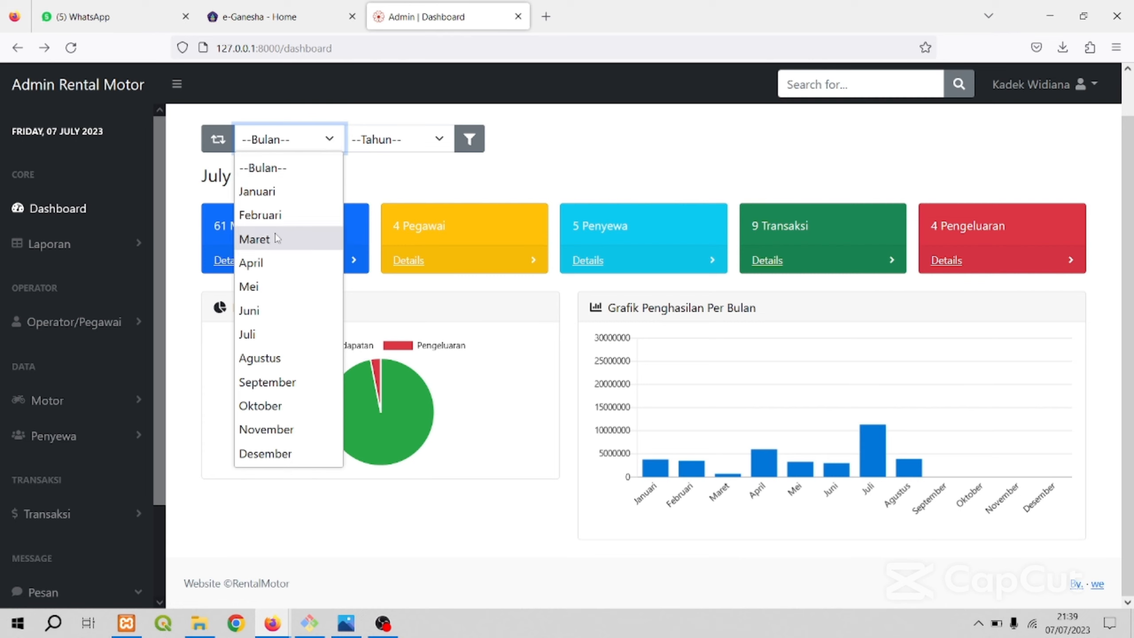
pyautogui.click(310, 191)
pyautogui.click(424, 140)
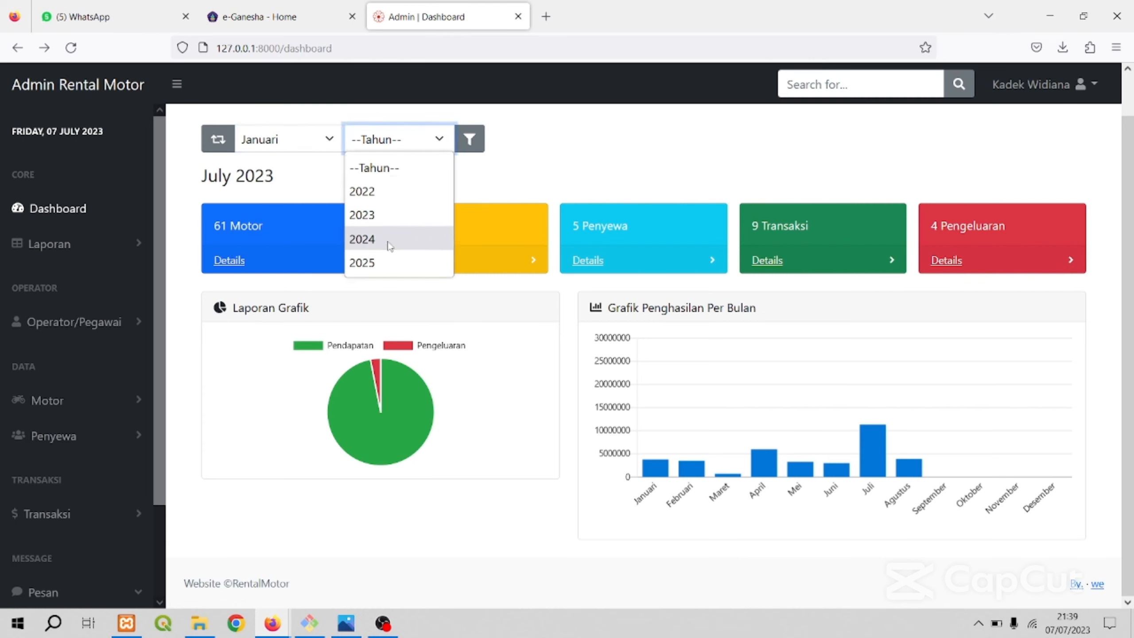
pyautogui.click(384, 215)
pyautogui.click(472, 145)
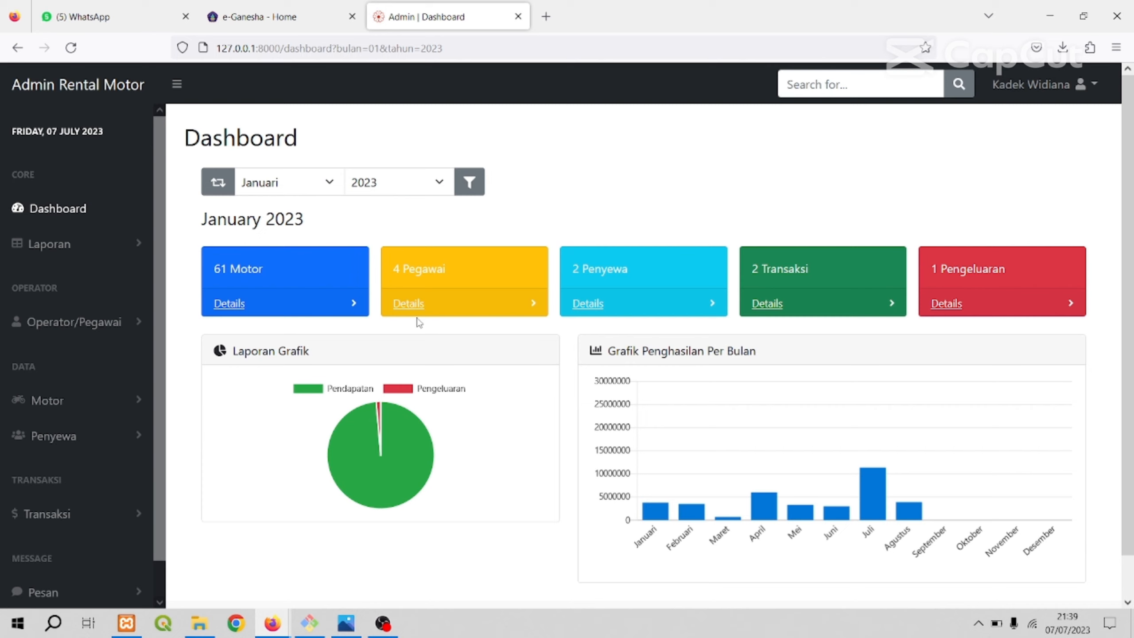
pyautogui.moveTo(369, 443)
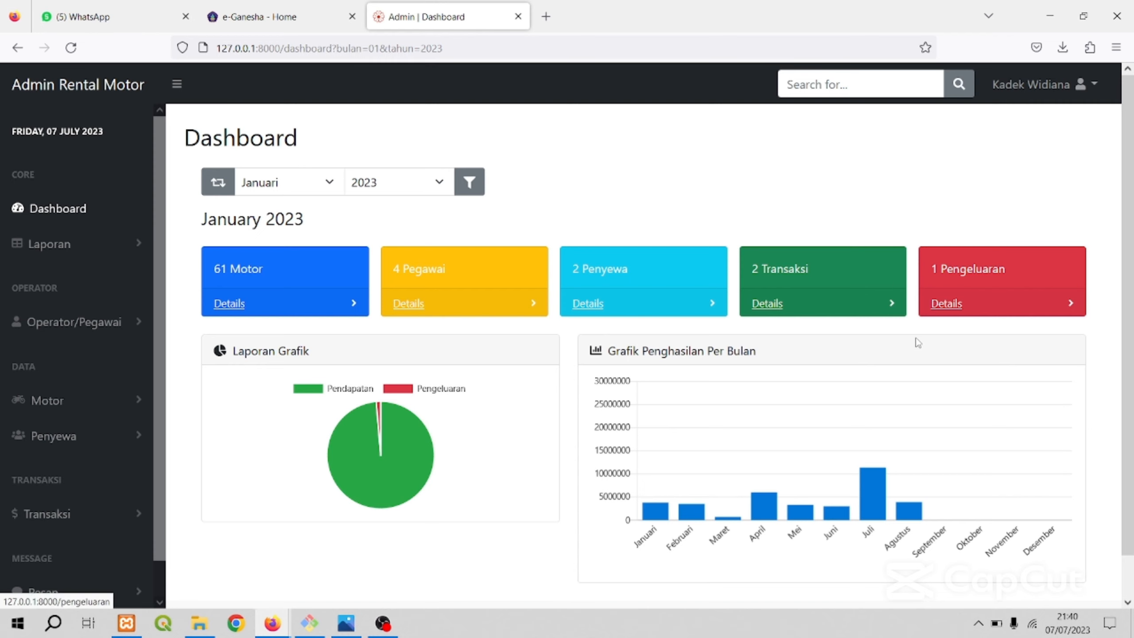
pyautogui.scroll(-1, 824, 342)
pyautogui.scroll(1, 804, 334)
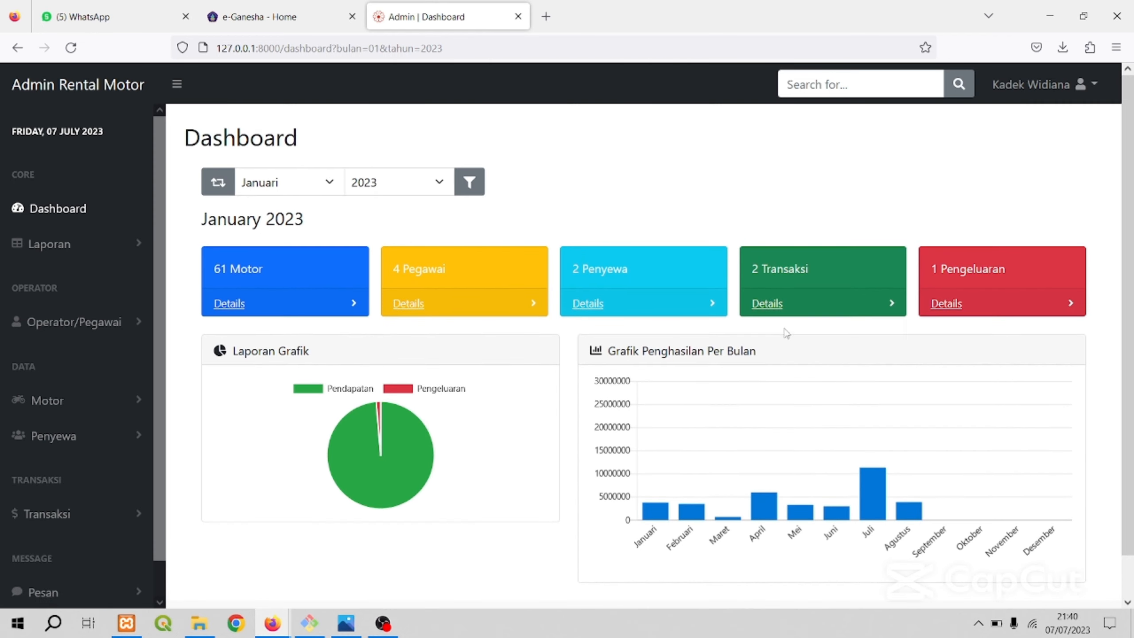
# Open the Motor report from the Laporan group and expand the group's entries again.
pyautogui.click(96, 248)
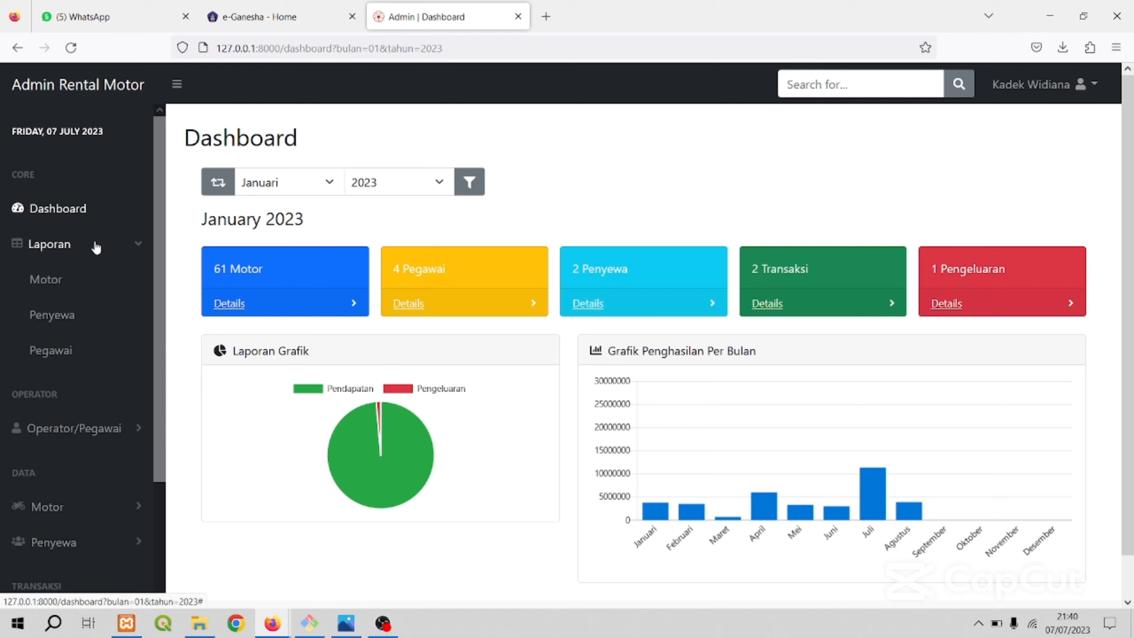
pyautogui.click(54, 280)
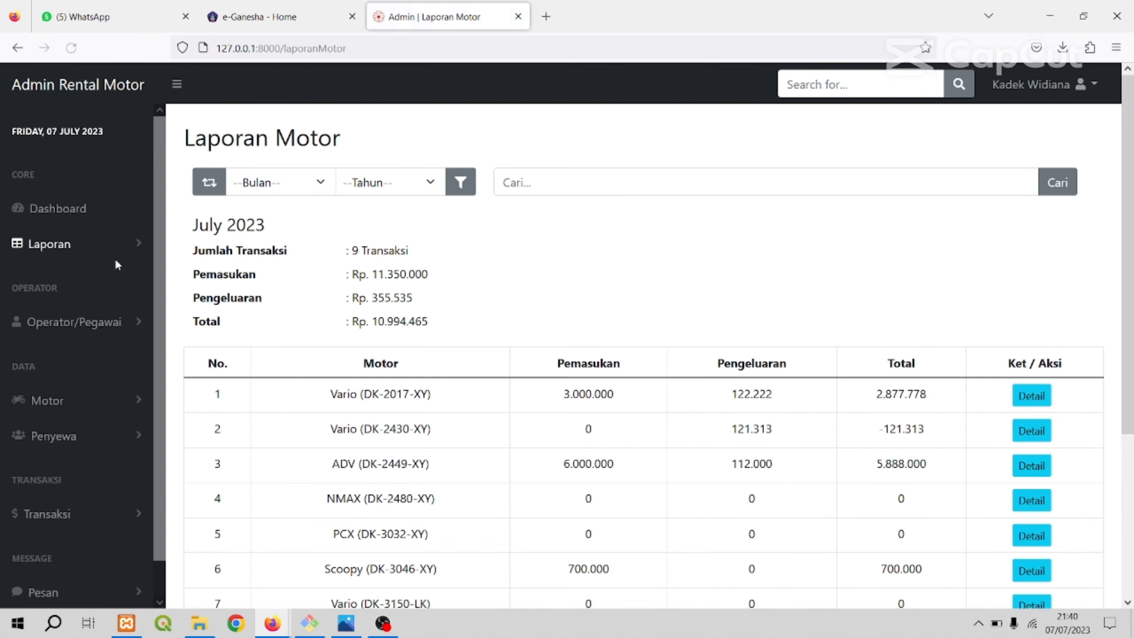
pyautogui.click(114, 257)
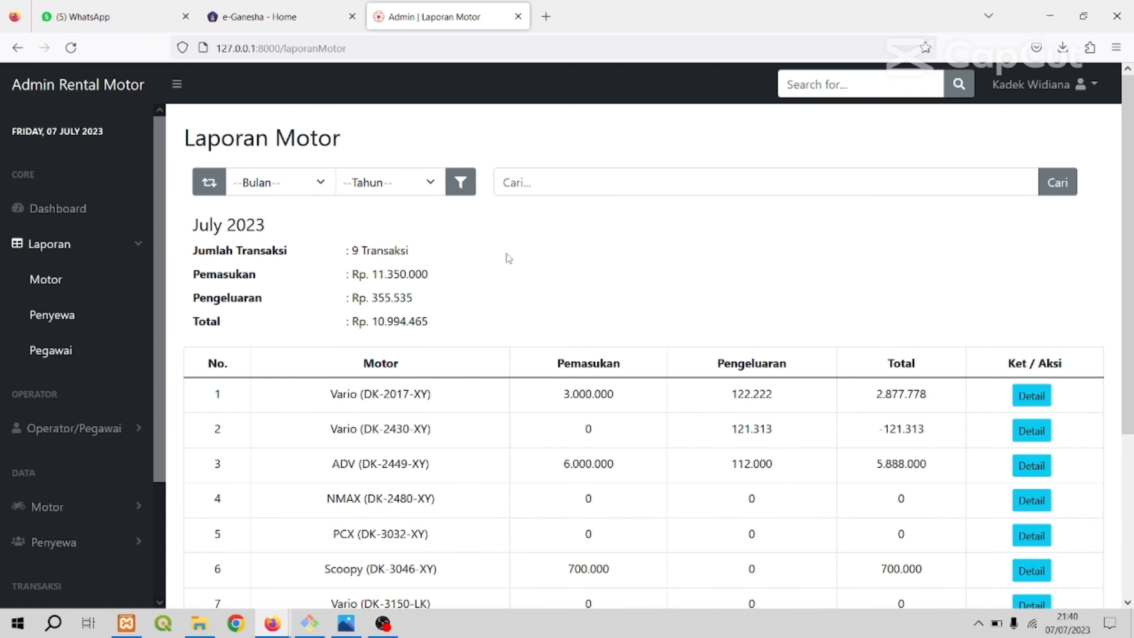
# Examine the motor report's month, its transaction, income, expense and total summary, and the table of results per motorbike.
pyautogui.scroll(-4, 515, 256)
pyautogui.scroll(4, 515, 257)
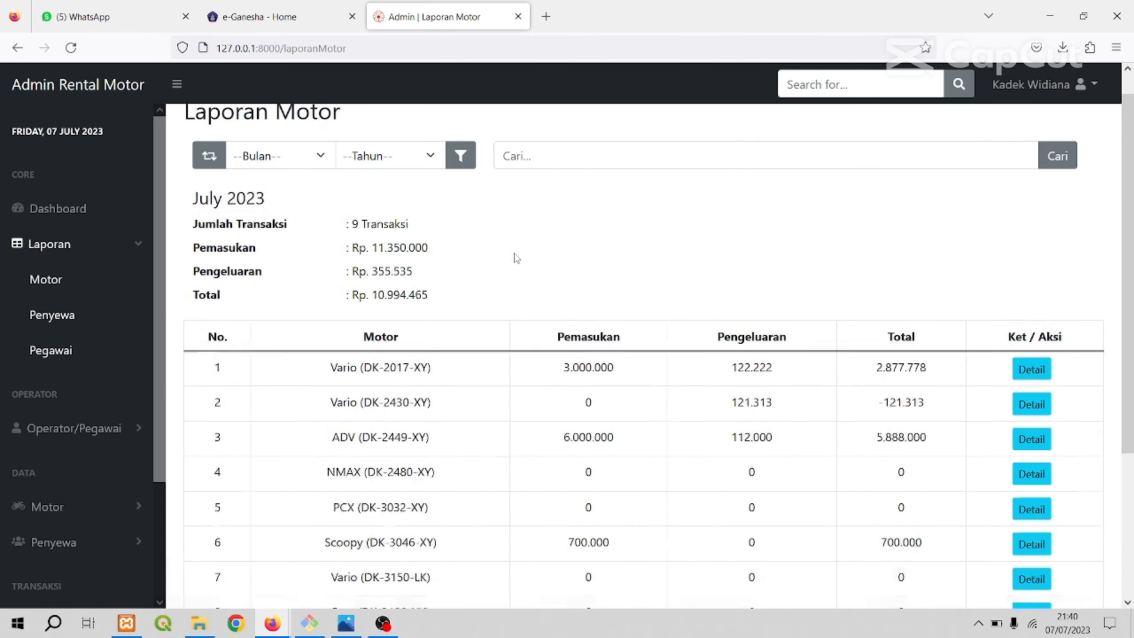
pyautogui.scroll(-3, 516, 257)
pyautogui.scroll(3, 517, 258)
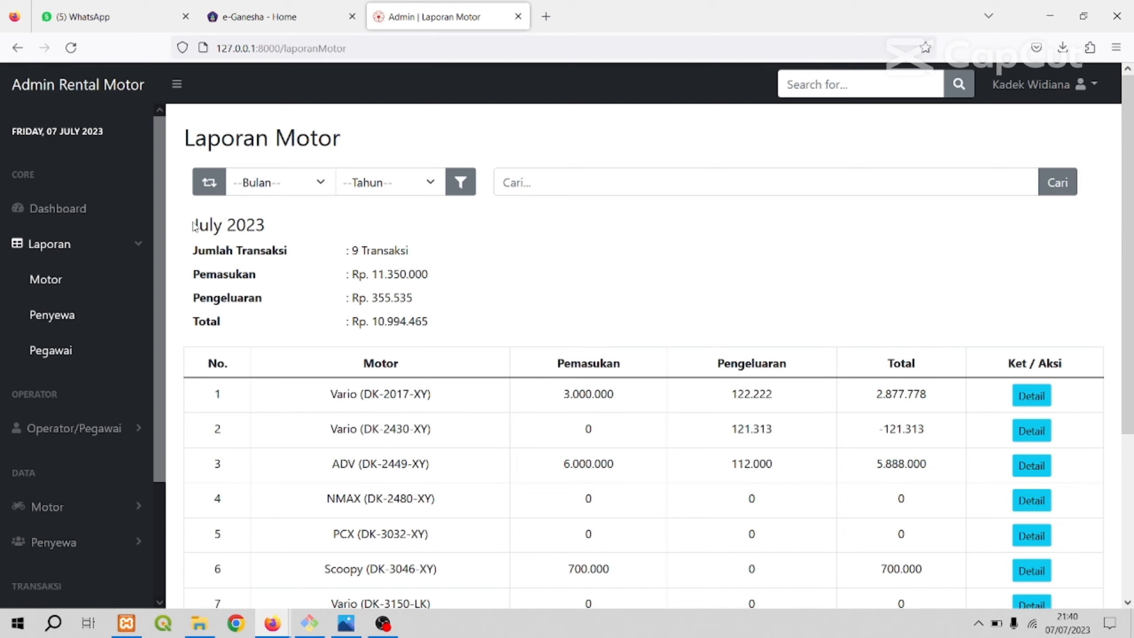
pyautogui.moveTo(195, 225); pyautogui.dragTo(270, 230)
pyautogui.click(286, 232)
pyautogui.scroll(-3, 553, 259)
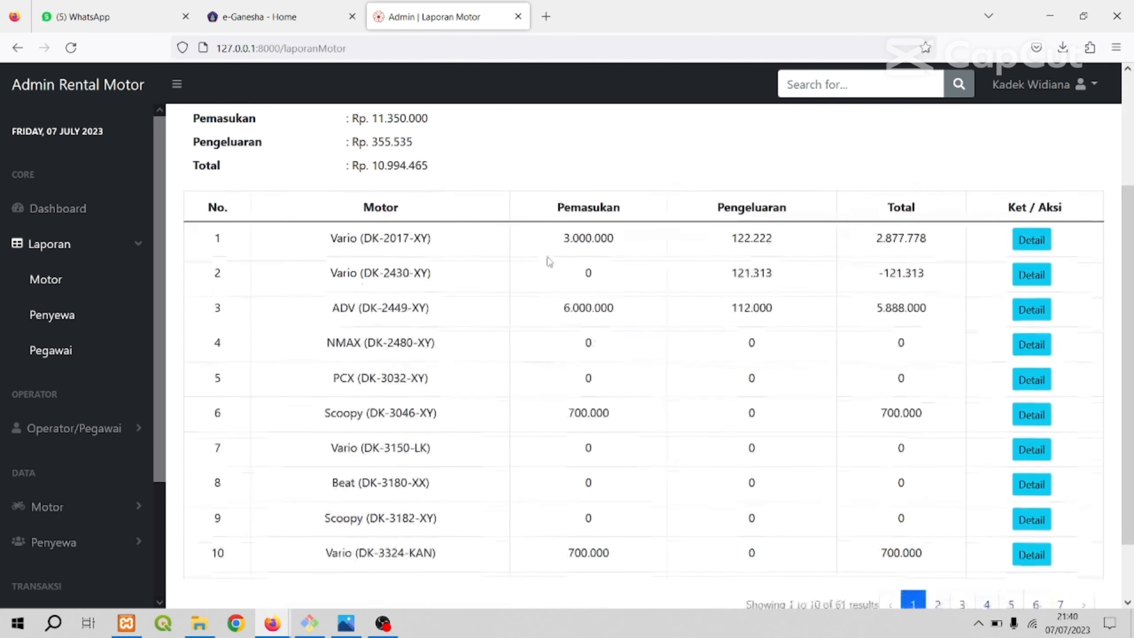
pyautogui.scroll(3, 545, 261)
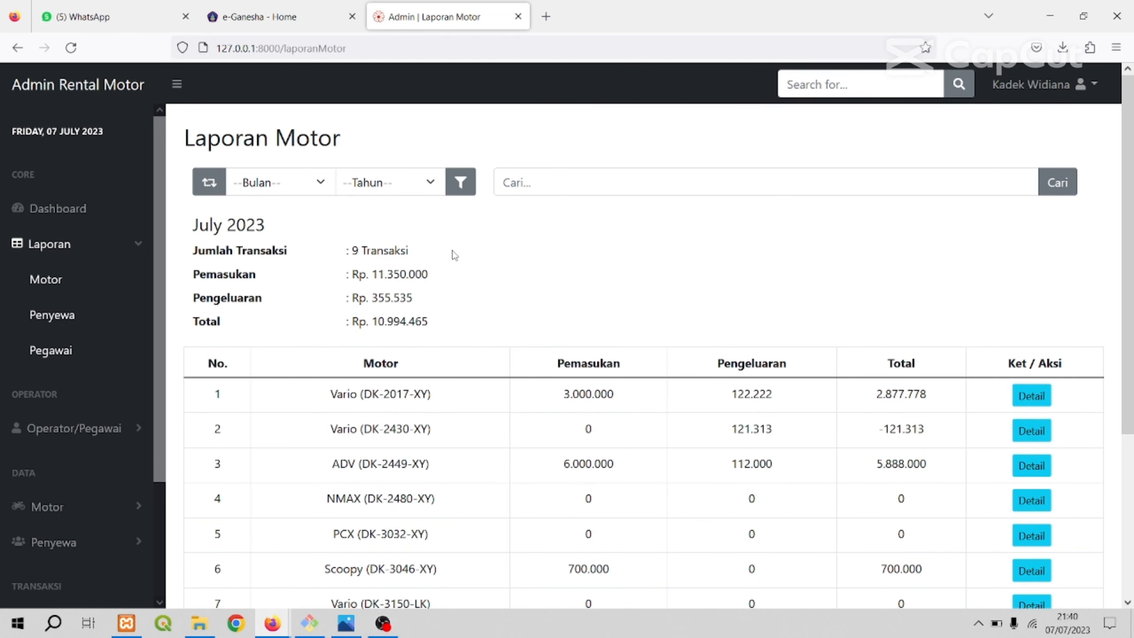
pyautogui.scroll(-1, 574, 267)
pyautogui.scroll(-5, 576, 268)
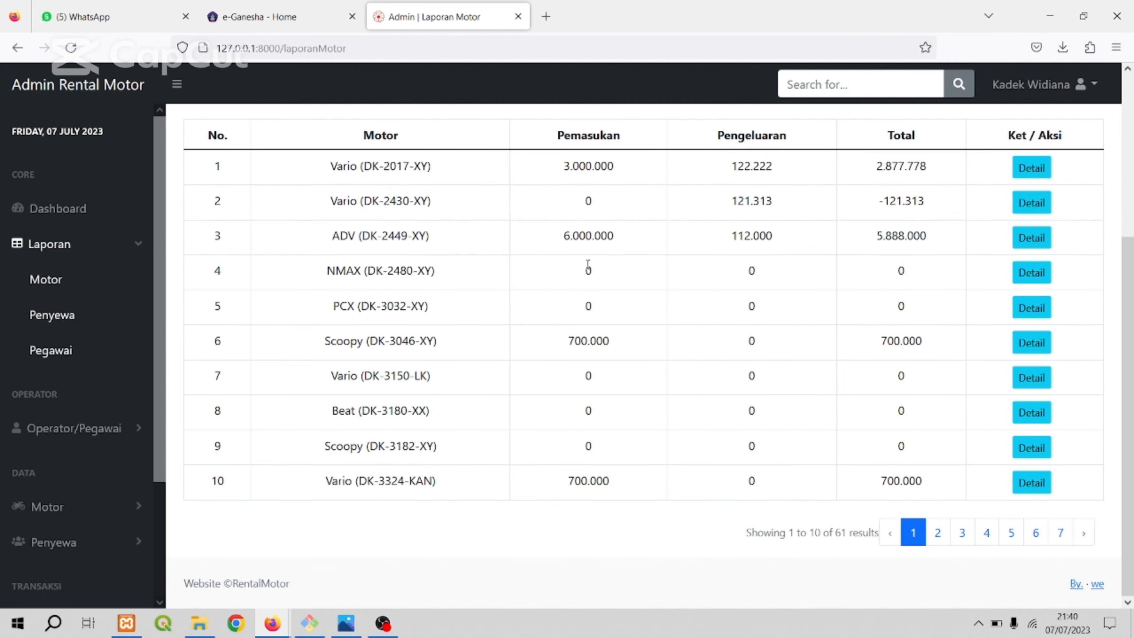
pyautogui.scroll(5, 587, 268)
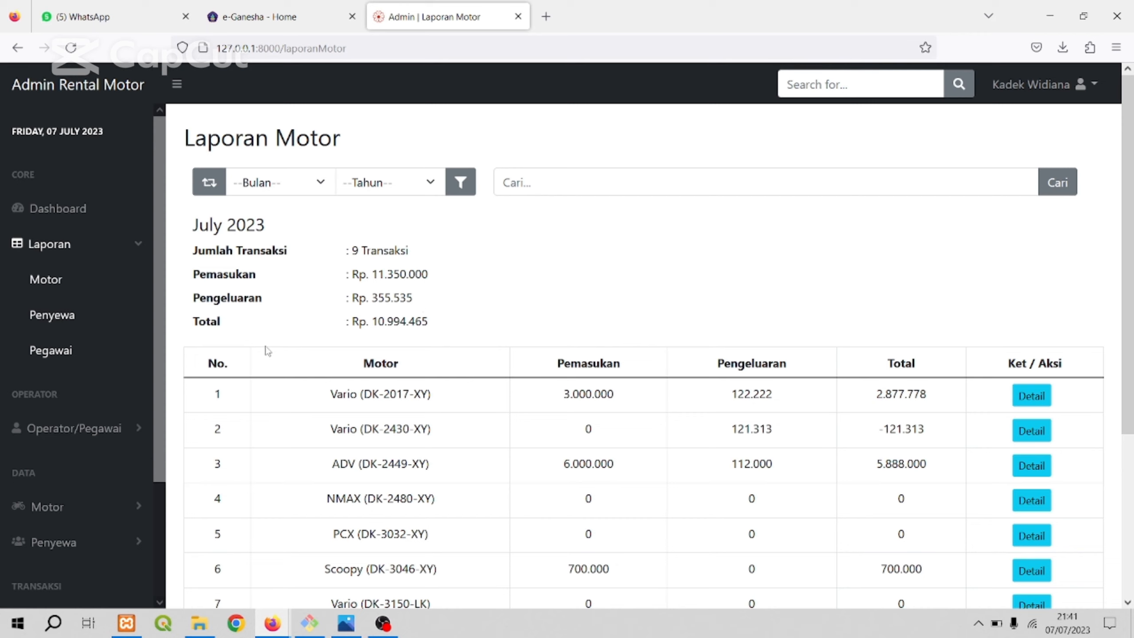
pyautogui.doubleClick(384, 321)
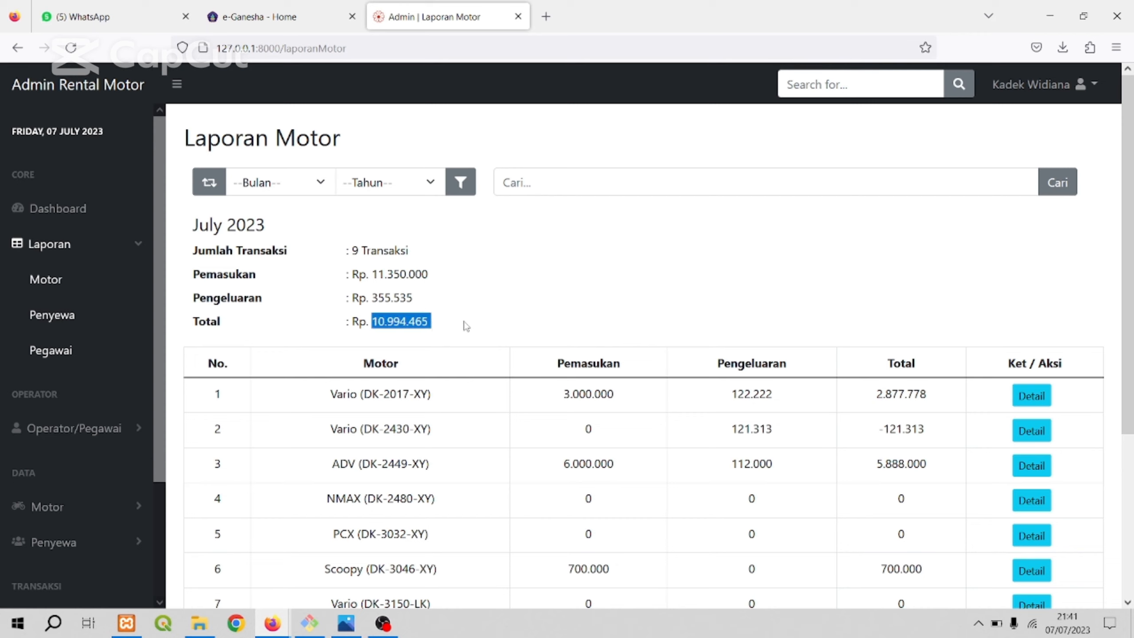
pyautogui.click(465, 325)
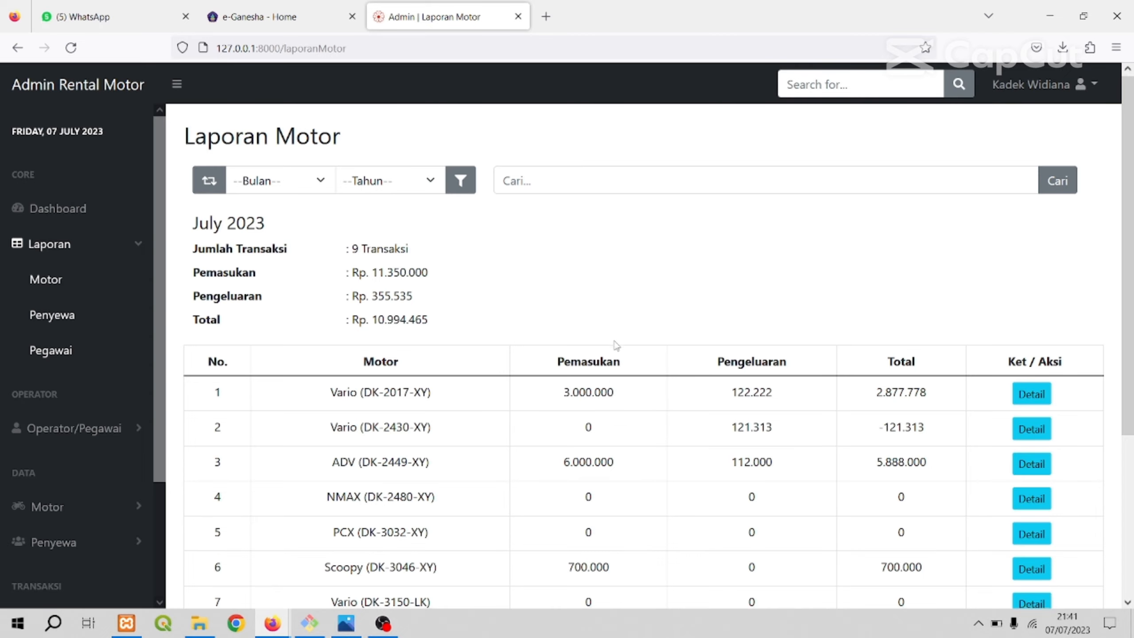
# Open the detail report of the Vario (DK-2017-XY) from the motor report table.
pyautogui.scroll(-3, 615, 347)
pyautogui.scroll(3, 616, 348)
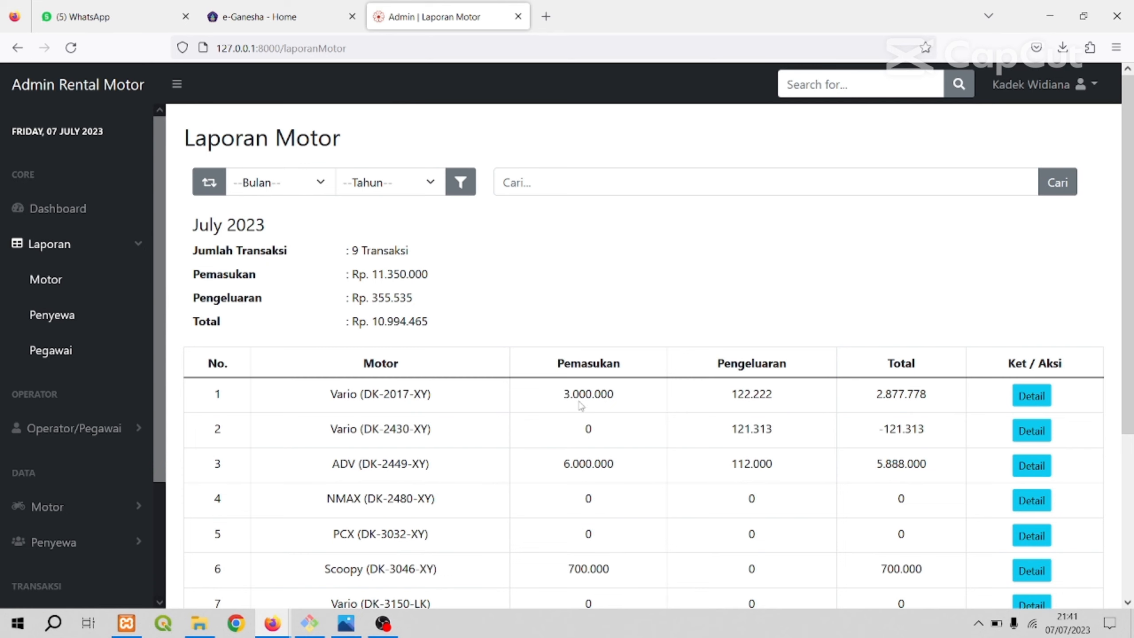
pyautogui.click(1028, 399)
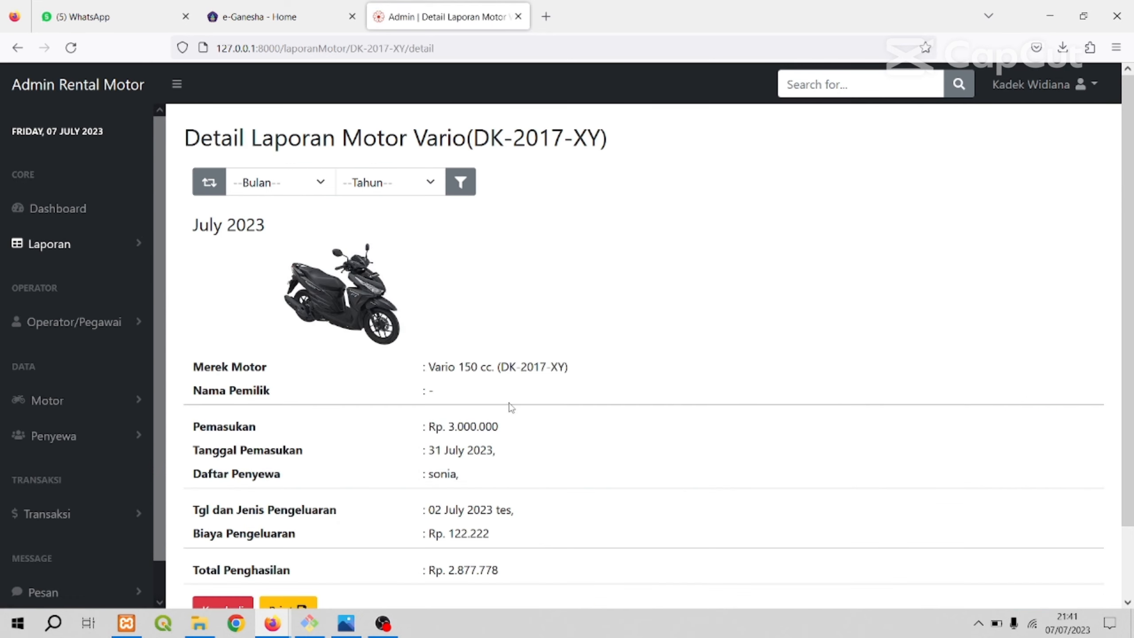
# Examine the Vario (DK-2017-XY) detail report's motorbike data, income, renter list, expenses, total earnings and the Kembali and Print options.
pyautogui.scroll(-2, 580, 313)
pyautogui.scroll(1, 584, 335)
pyautogui.scroll(-1, 584, 336)
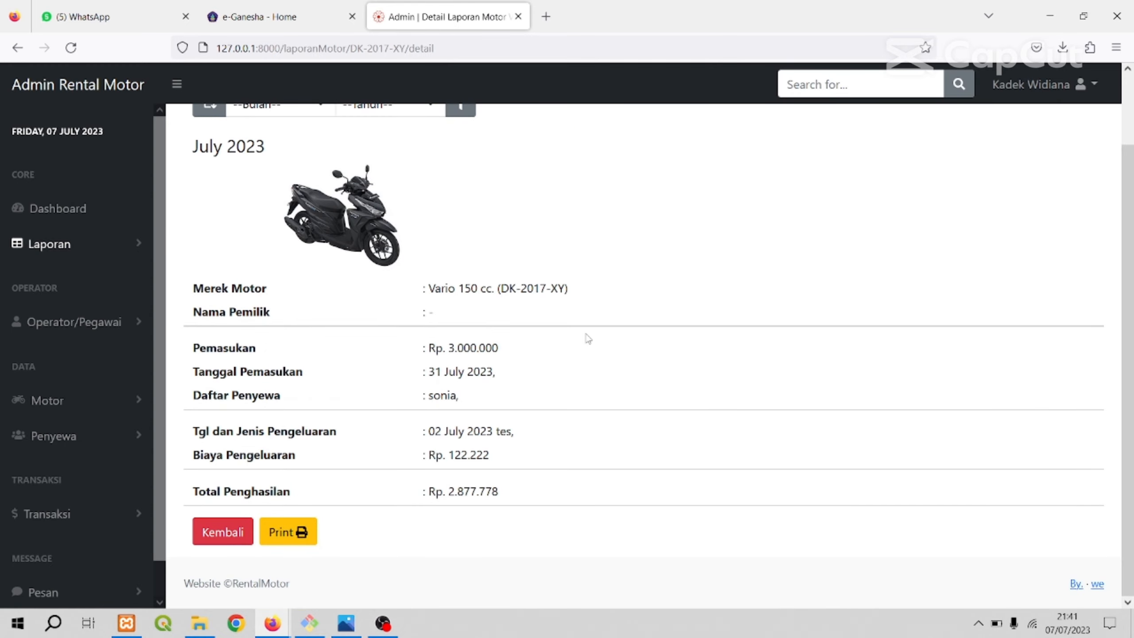
pyautogui.scroll(2, 578, 339)
pyautogui.scroll(-2, 567, 339)
pyautogui.scroll(2, 451, 322)
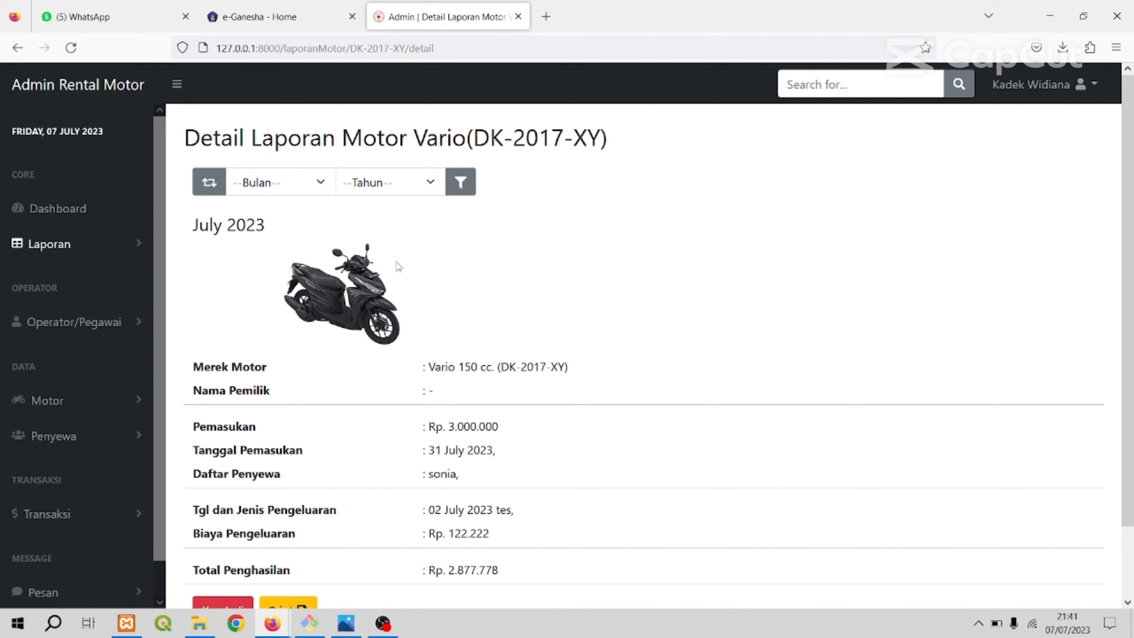
pyautogui.scroll(-2, 517, 262)
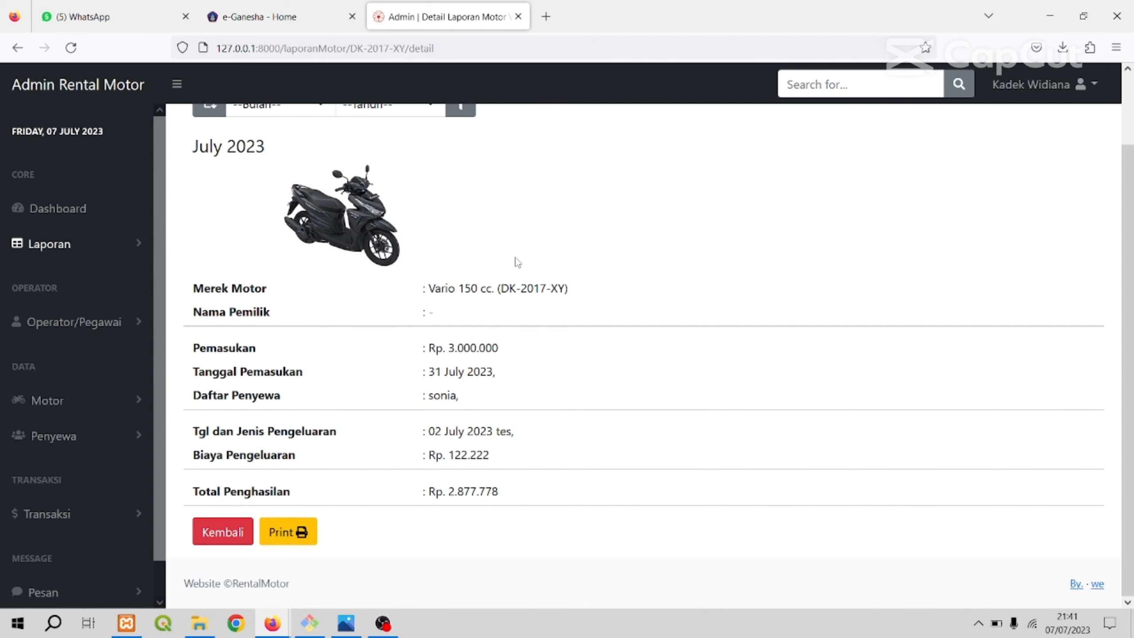
pyautogui.scroll(2, 491, 326)
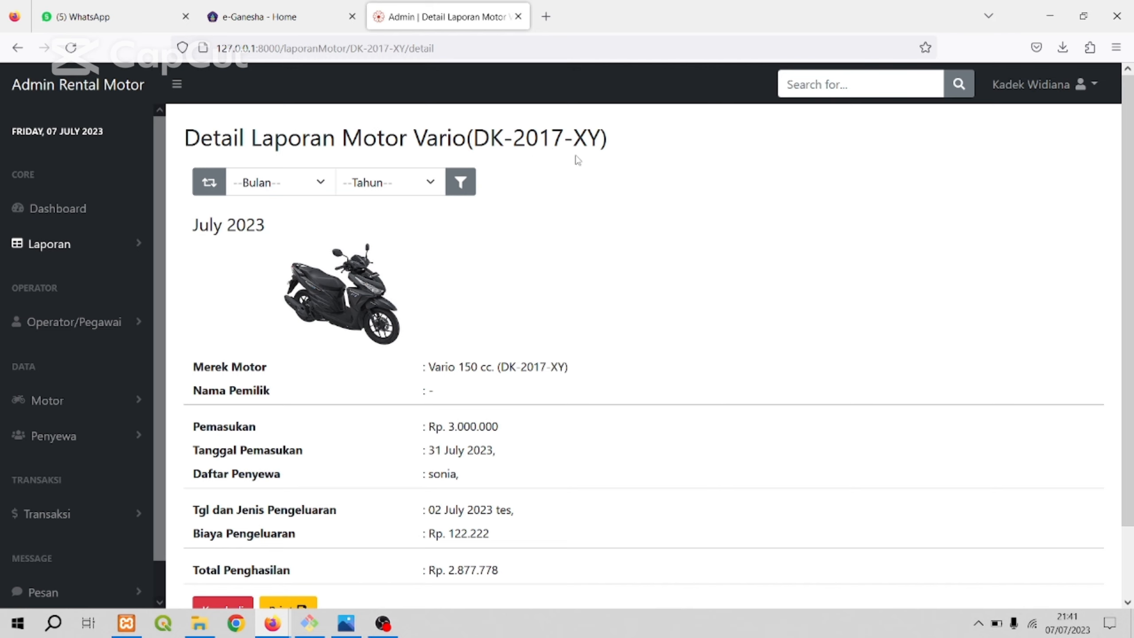
pyautogui.scroll(-2, 578, 193)
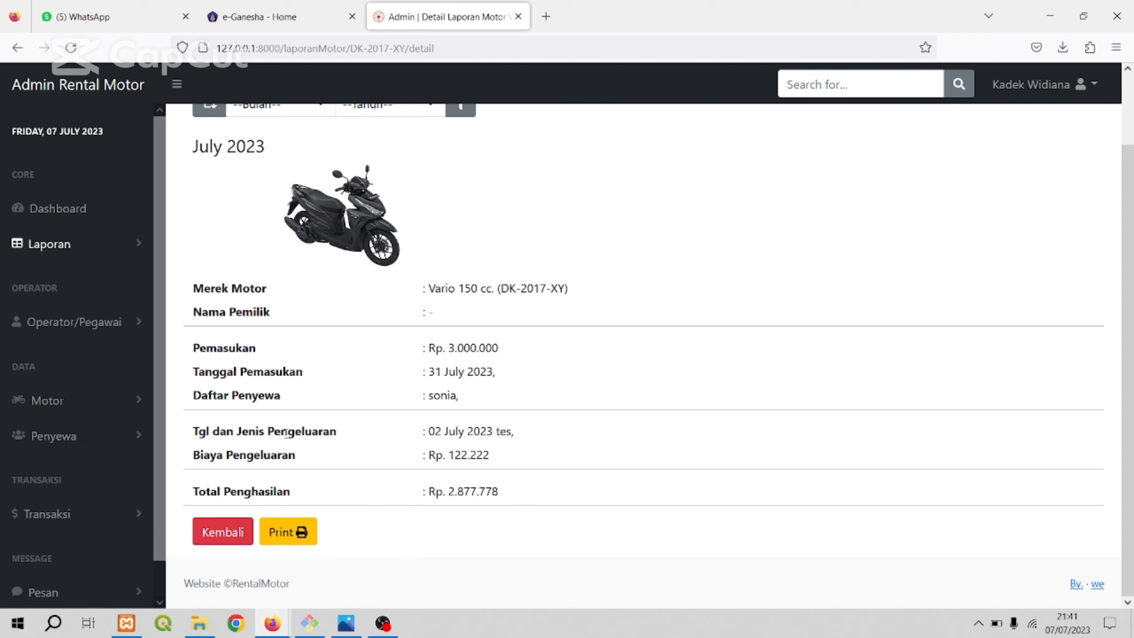
pyautogui.scroll(2, 415, 294)
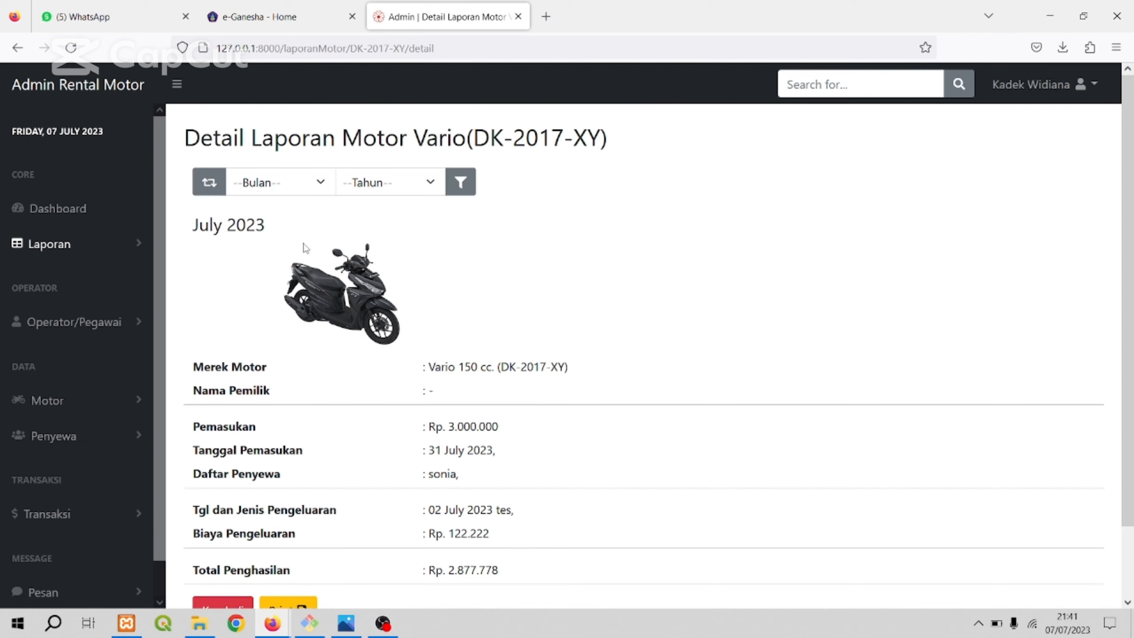
# Filter the Vario (DK-2017-XY) detail report to Maret 2023 and review its income and expense entries.
pyautogui.click(321, 185)
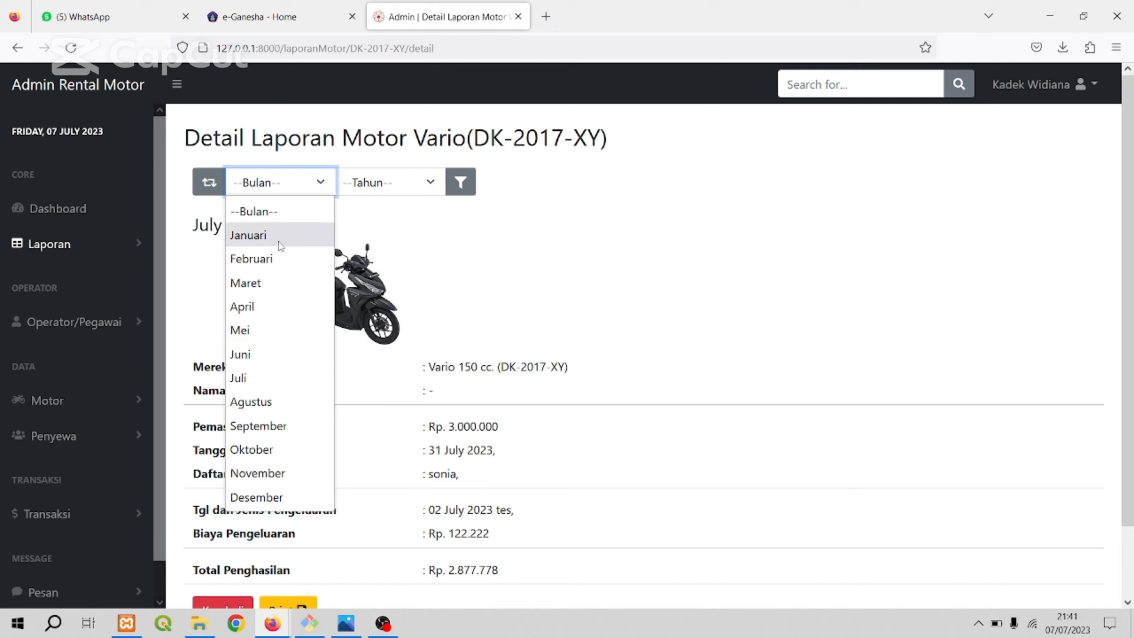
pyautogui.click(273, 289)
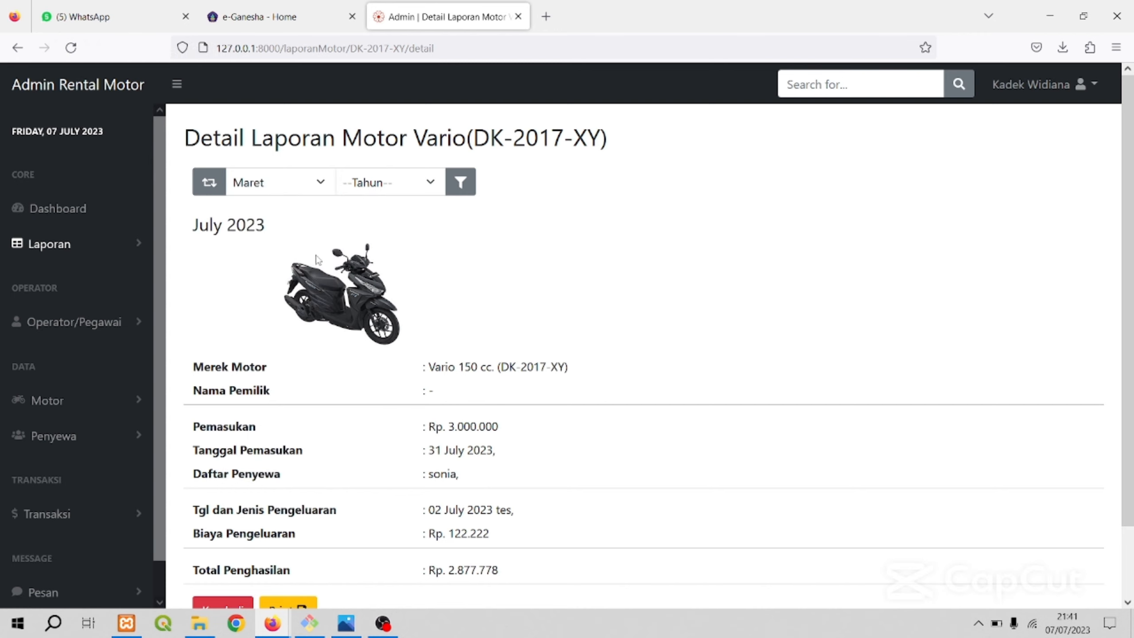
pyautogui.click(416, 183)
pyautogui.click(374, 266)
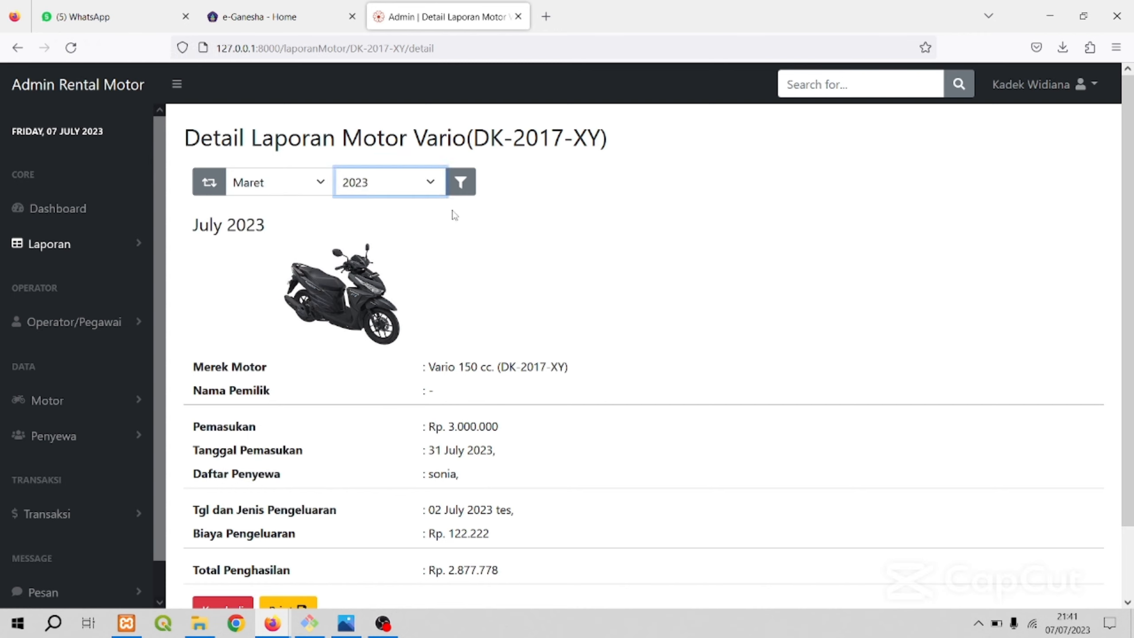
pyautogui.click(461, 182)
pyautogui.scroll(-2, 463, 436)
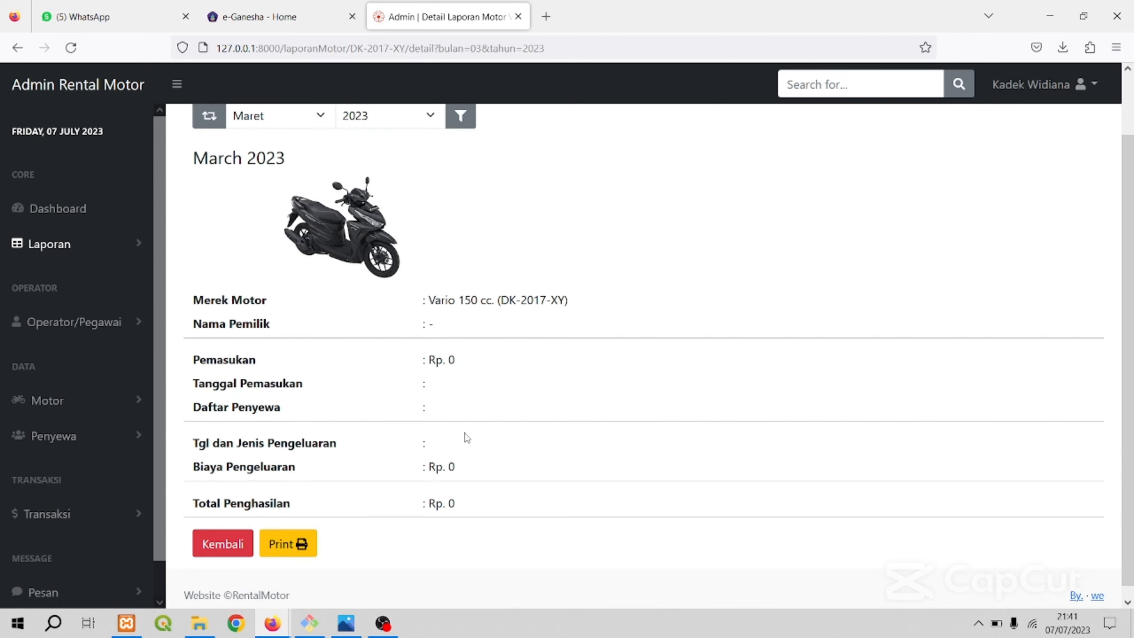
pyautogui.scroll(2, 425, 362)
pyautogui.scroll(-2, 461, 358)
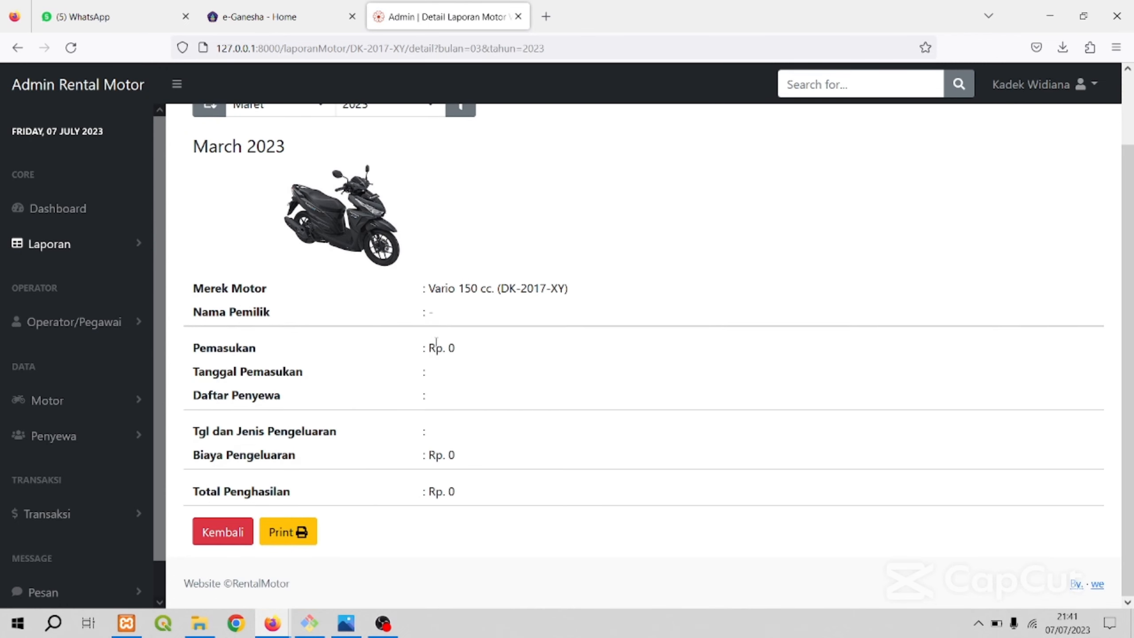
pyautogui.scroll(2, 379, 362)
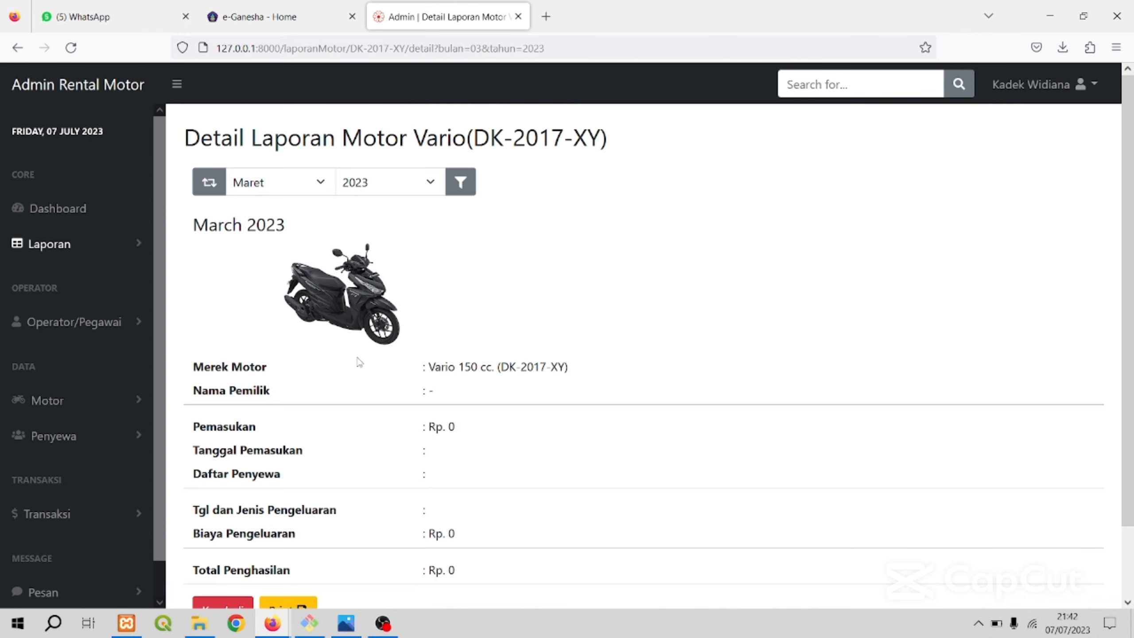
# Return to the Laporan Motor overview and look over its monthly summary and motorbike table.
pyautogui.click(20, 50)
pyautogui.click(22, 52)
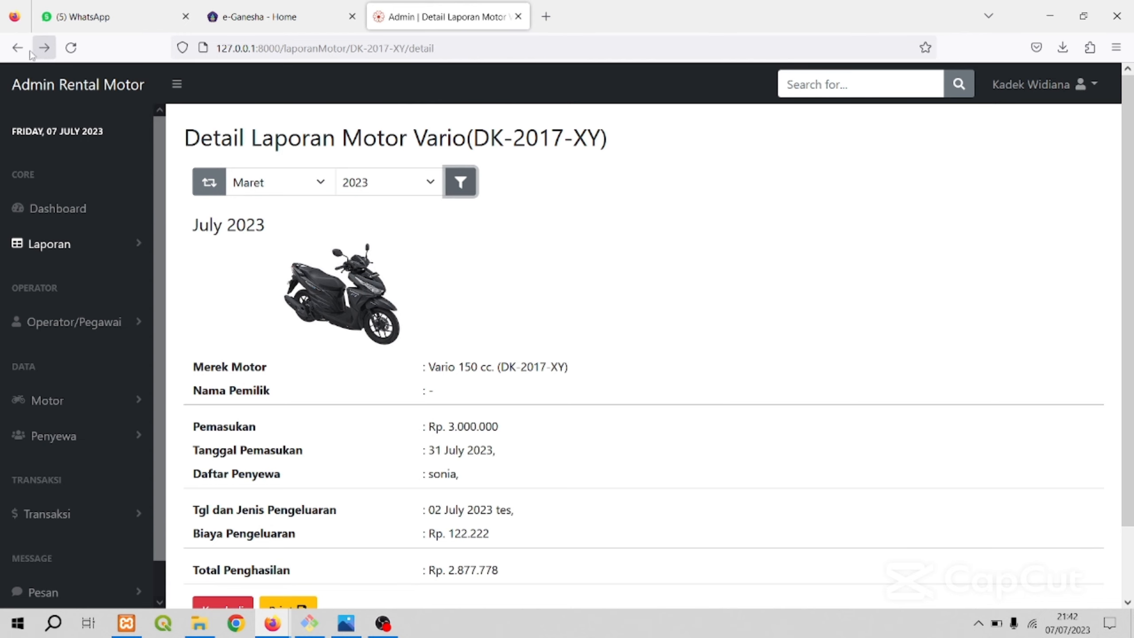
pyautogui.scroll(-2, 549, 285)
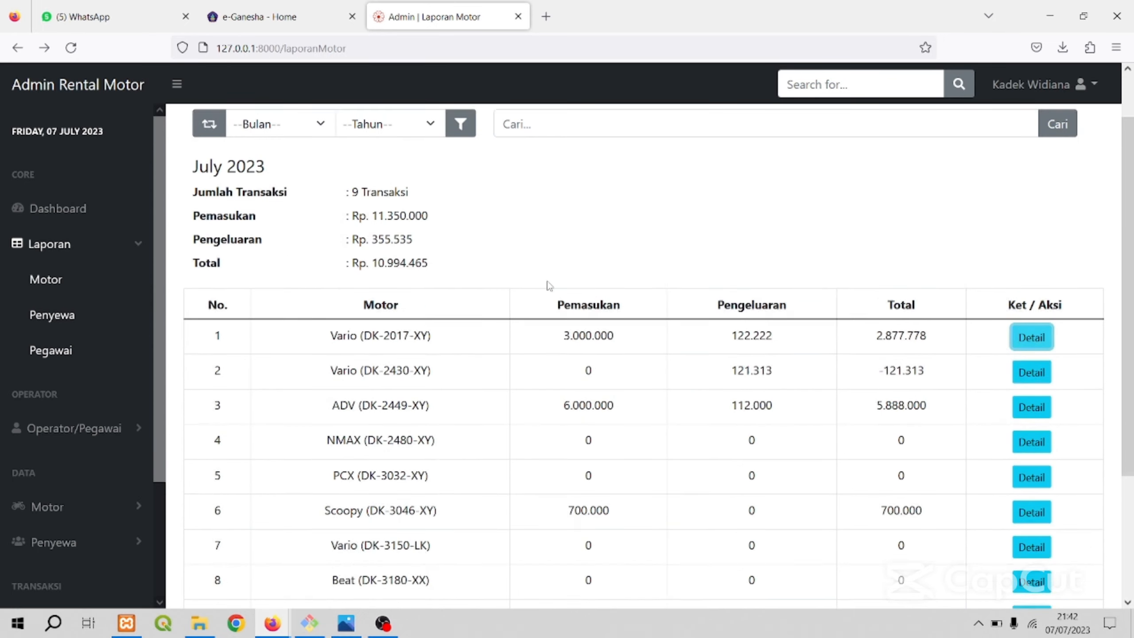
pyautogui.scroll(2, 542, 284)
pyautogui.scroll(-3, 537, 282)
pyautogui.scroll(3, 538, 283)
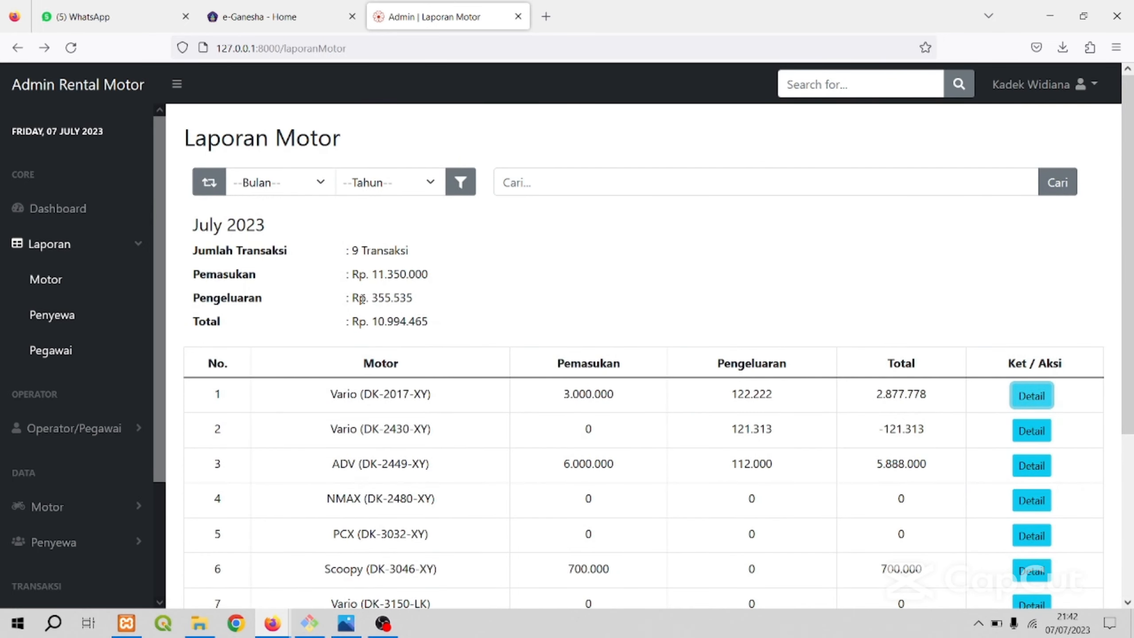
# Filter the Laporan Motor overview to Januari 2023 and highlight its transaction count in the summary.
pyautogui.click(314, 188)
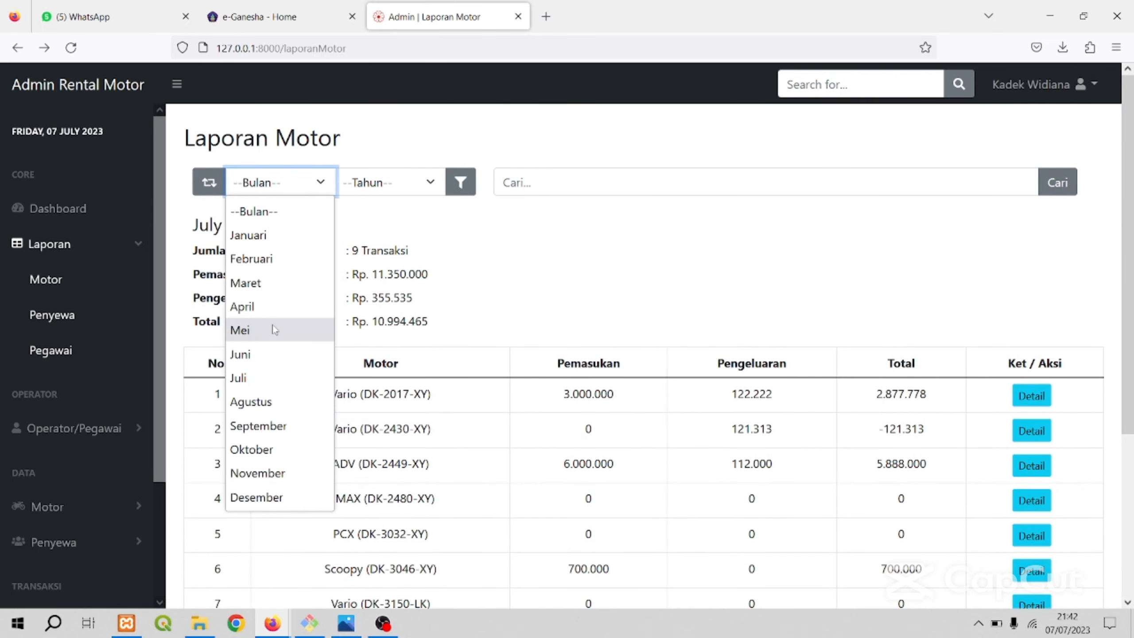
pyautogui.click(273, 283)
pyautogui.click(382, 188)
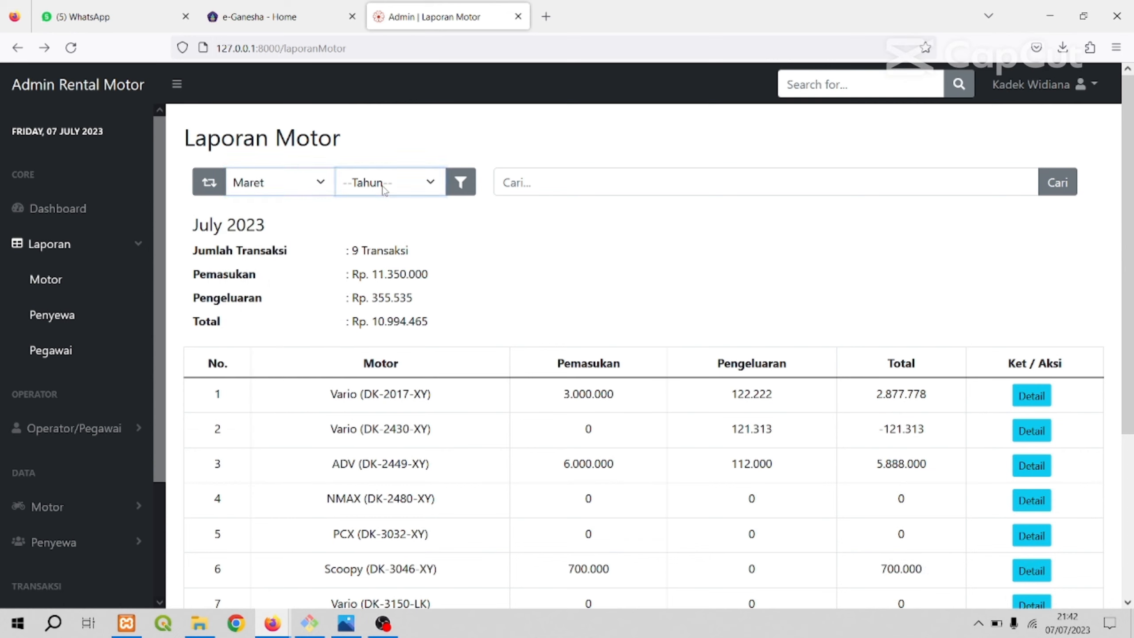
pyautogui.click(411, 177)
pyautogui.click(387, 258)
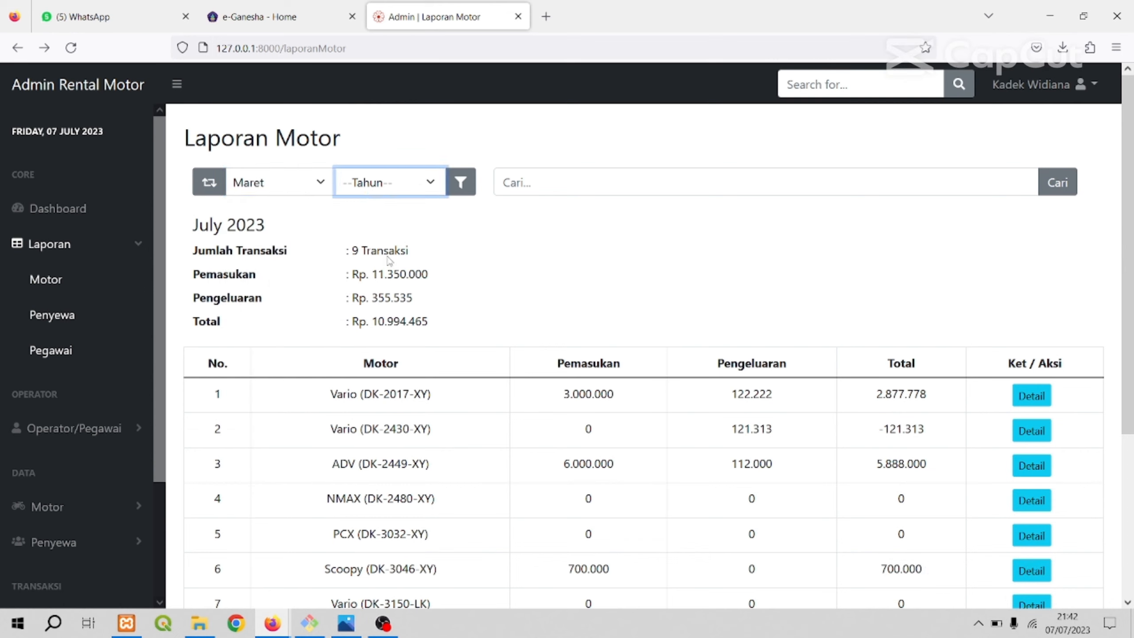
pyautogui.click(322, 193)
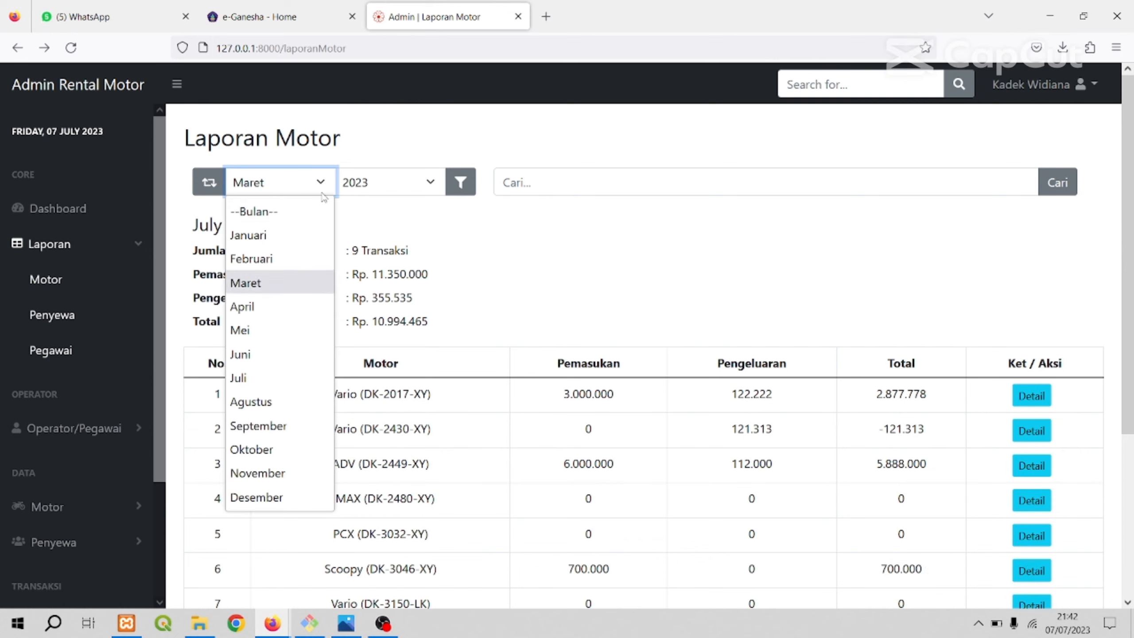
pyautogui.click(284, 236)
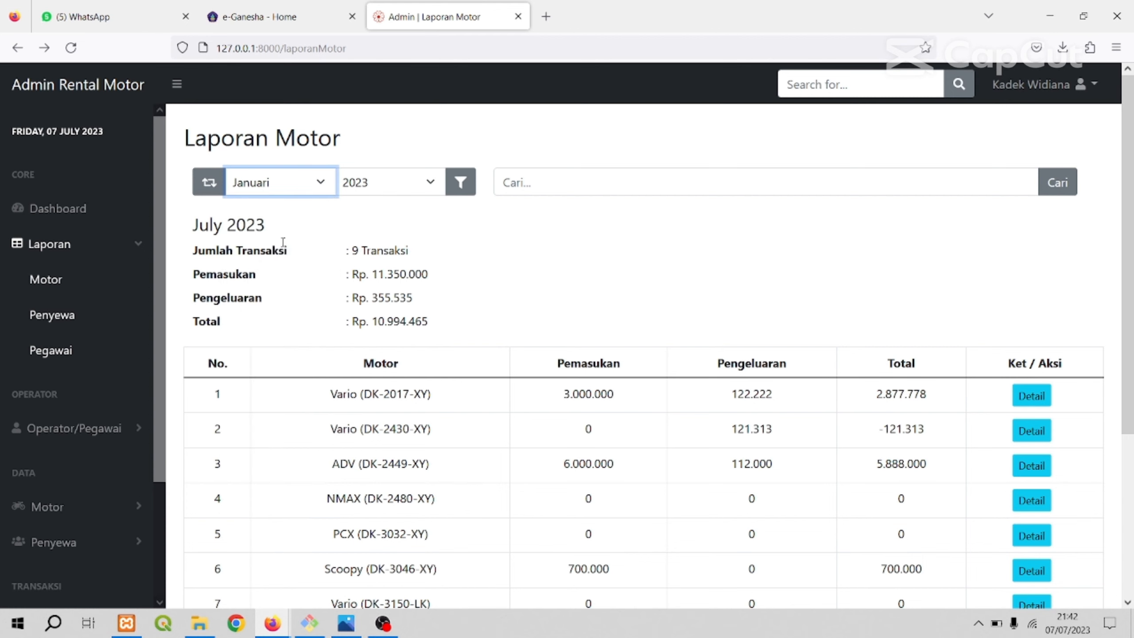
pyautogui.click(459, 196)
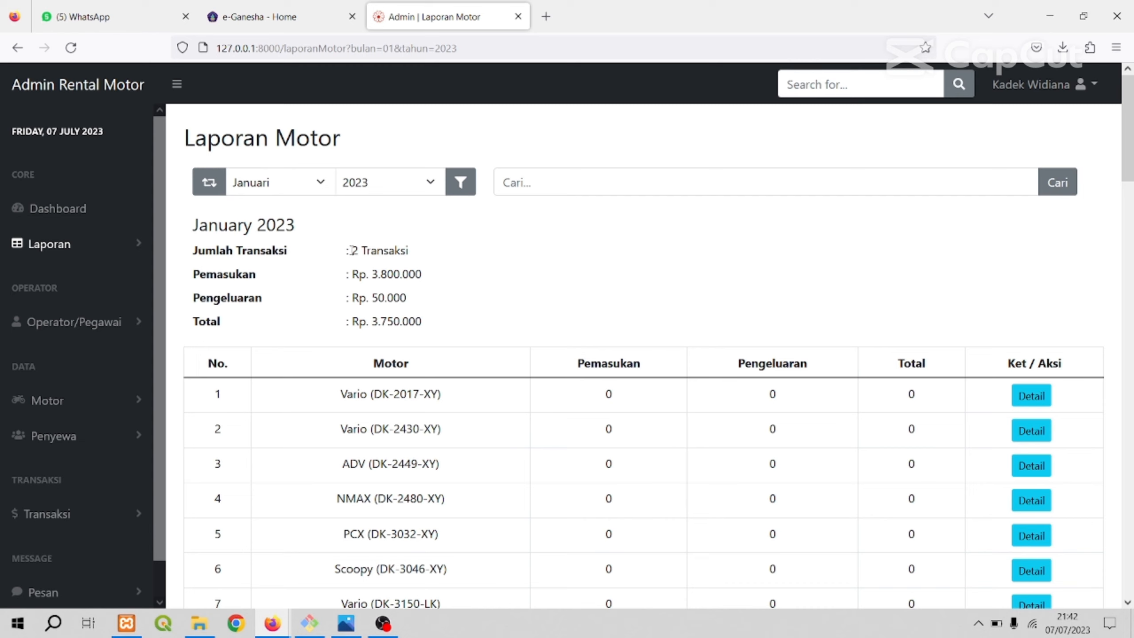
pyautogui.moveTo(352, 250); pyautogui.dragTo(430, 256)
pyautogui.click(451, 271)
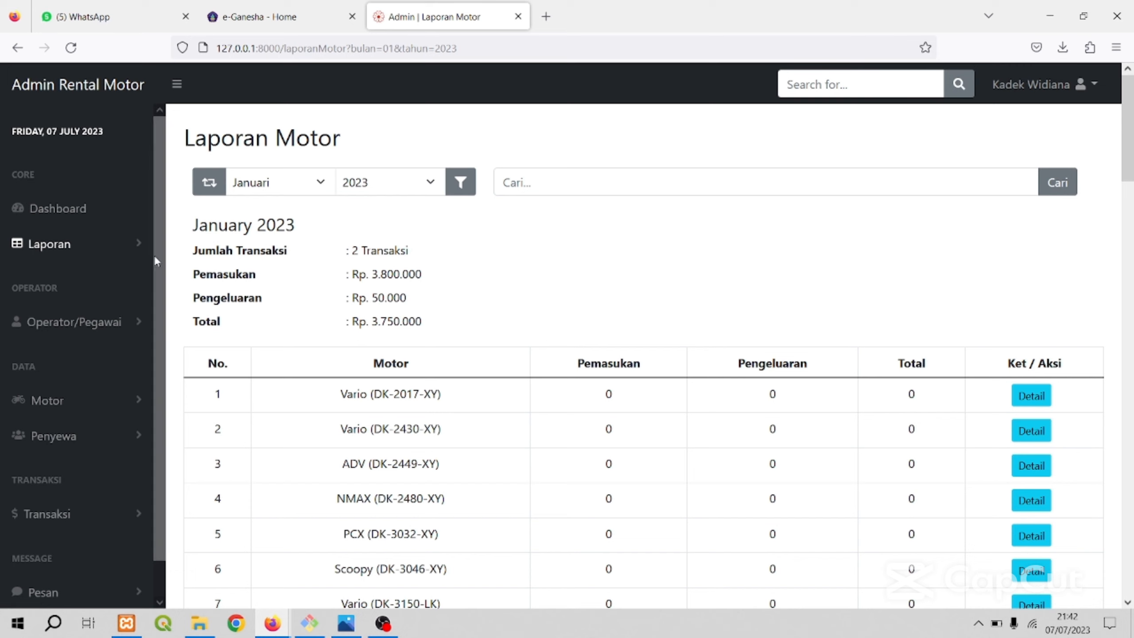
# Open the Penyewa report from the Laporan group and review its renter summary and rental counts per renter.
pyautogui.click(96, 250)
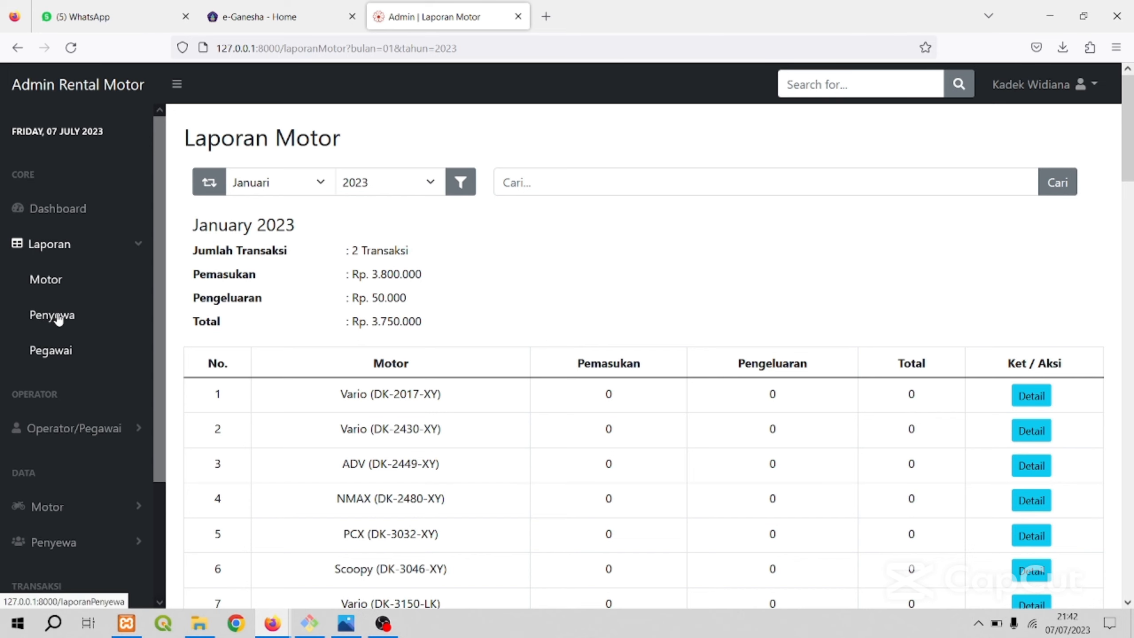
pyautogui.click(58, 317)
pyautogui.scroll(-3, 629, 285)
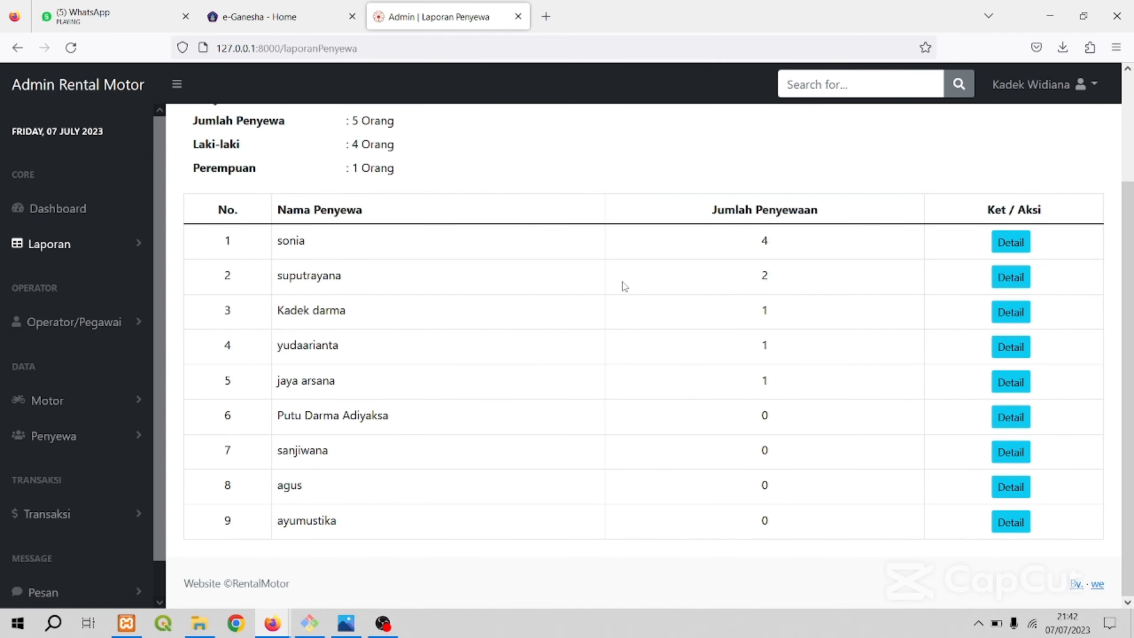
pyautogui.scroll(3, 616, 284)
pyautogui.scroll(-3, 594, 285)
pyautogui.scroll(3, 591, 285)
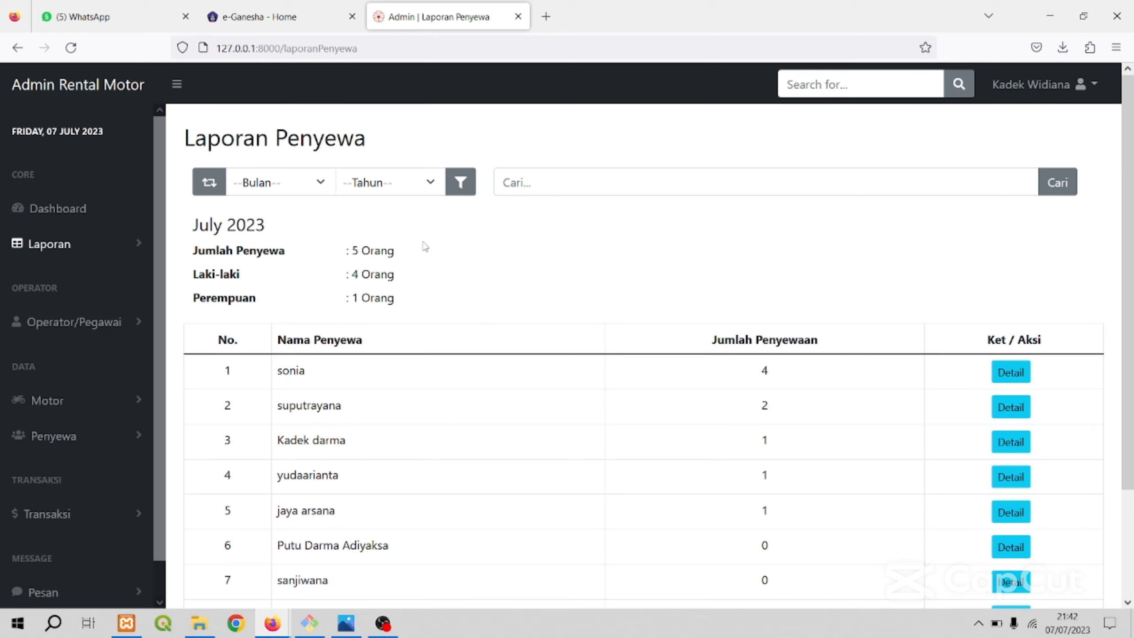
pyautogui.scroll(-2, 422, 248)
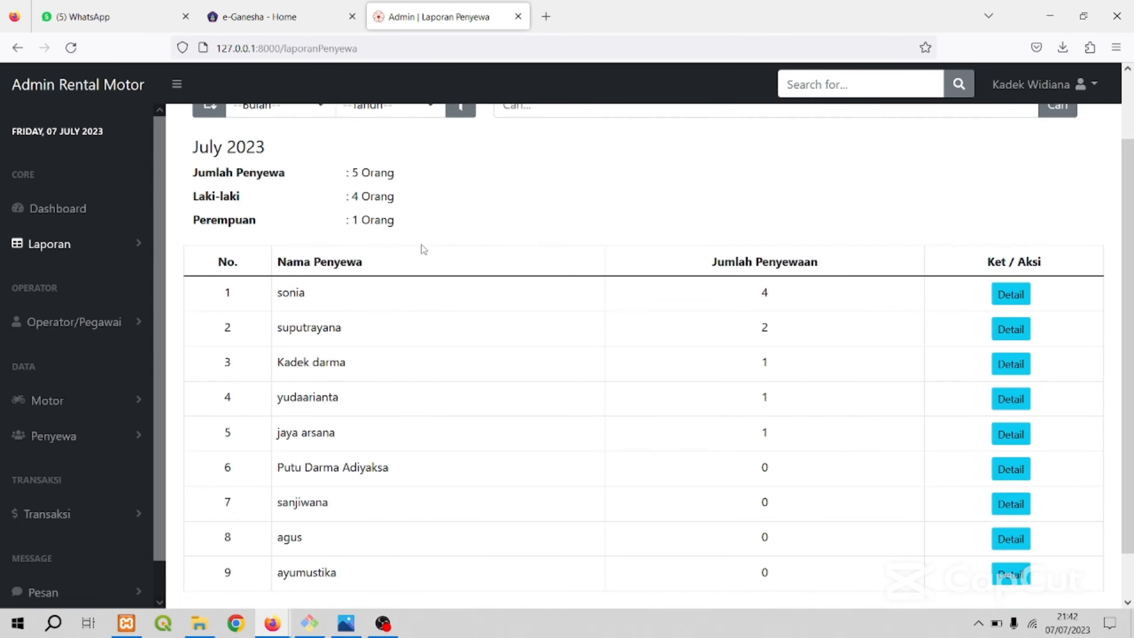
pyautogui.scroll(2, 404, 249)
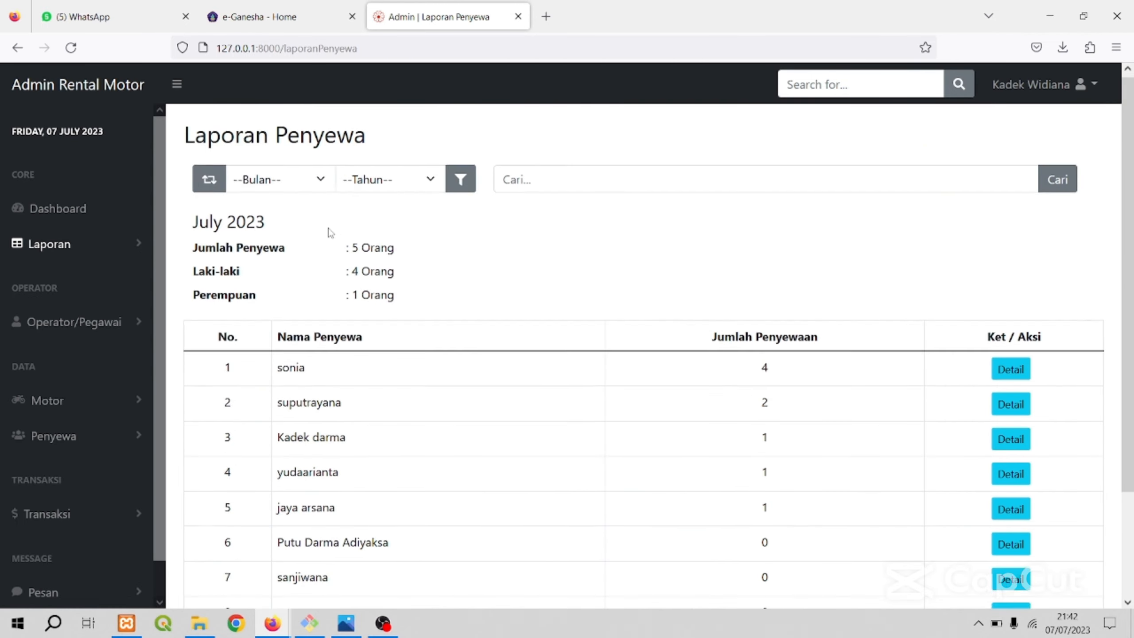
pyautogui.scroll(-2, 328, 227)
pyautogui.scroll(2, 308, 197)
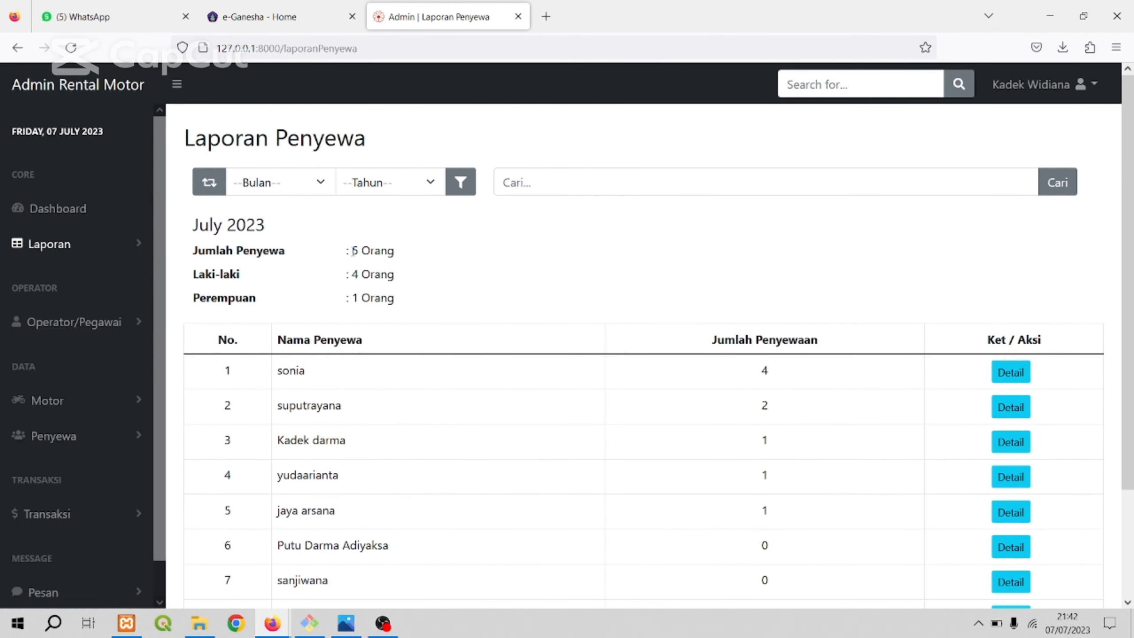
# Highlight the Jumlah Penyewa, Laki-laki and Perempuan figures in the renter summary one after another.
pyautogui.moveTo(353, 250); pyautogui.dragTo(419, 255)
pyautogui.click(419, 257)
pyautogui.tripleClick(376, 280)
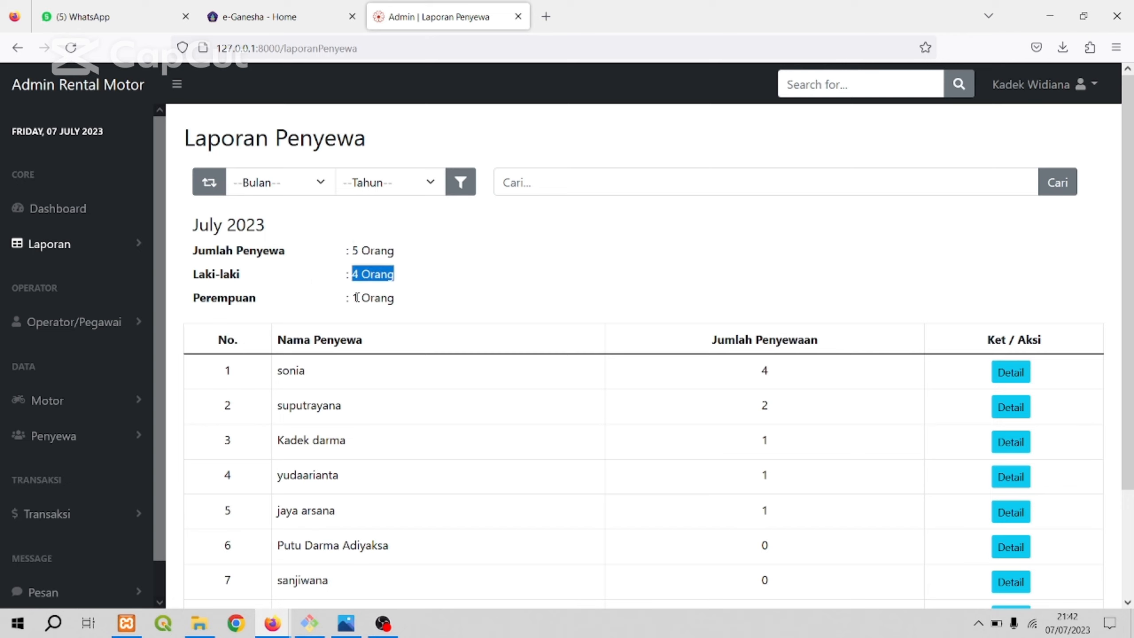
pyautogui.moveTo(356, 298); pyautogui.dragTo(431, 301)
pyautogui.click(468, 296)
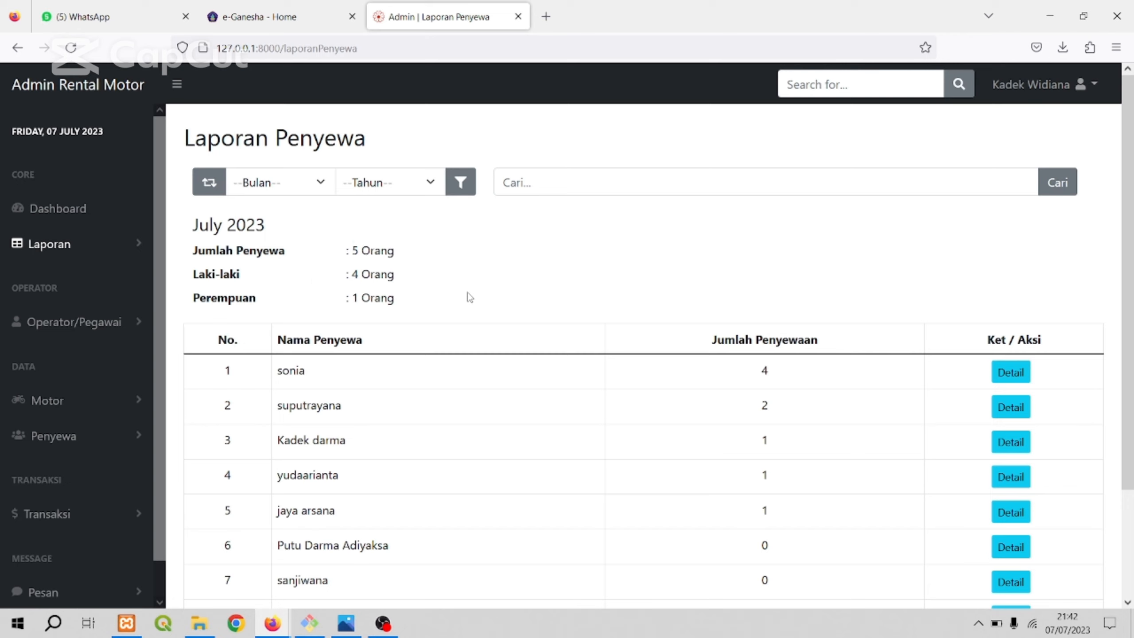
# Filter the Laporan Penyewa report to Januari 2023.
pyautogui.click(325, 186)
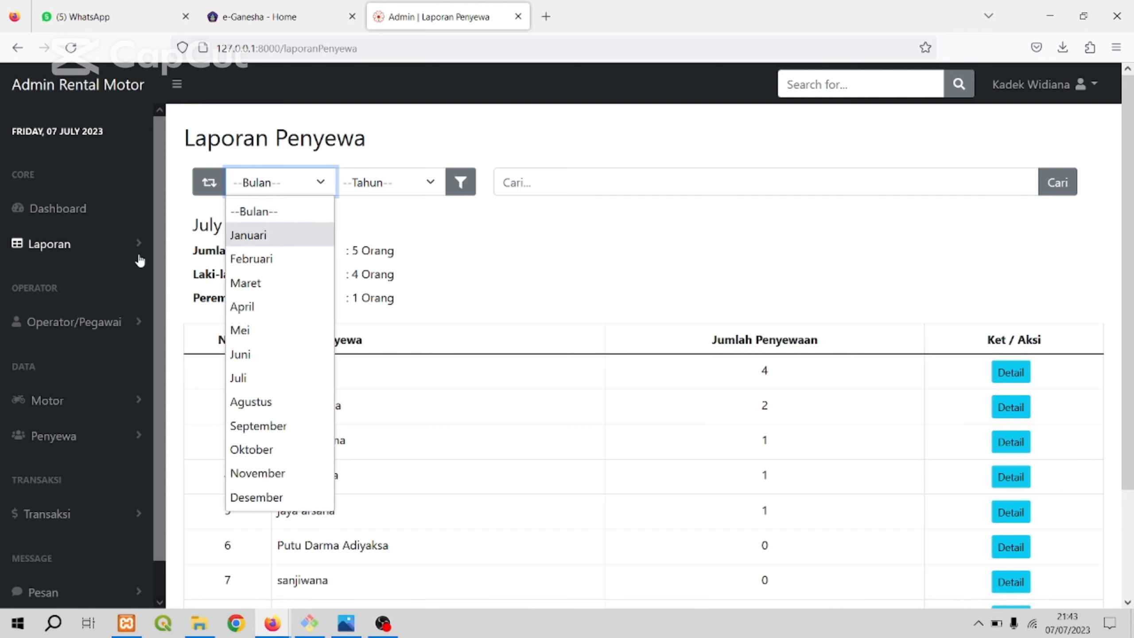
pyautogui.click(120, 250)
pyautogui.click(303, 191)
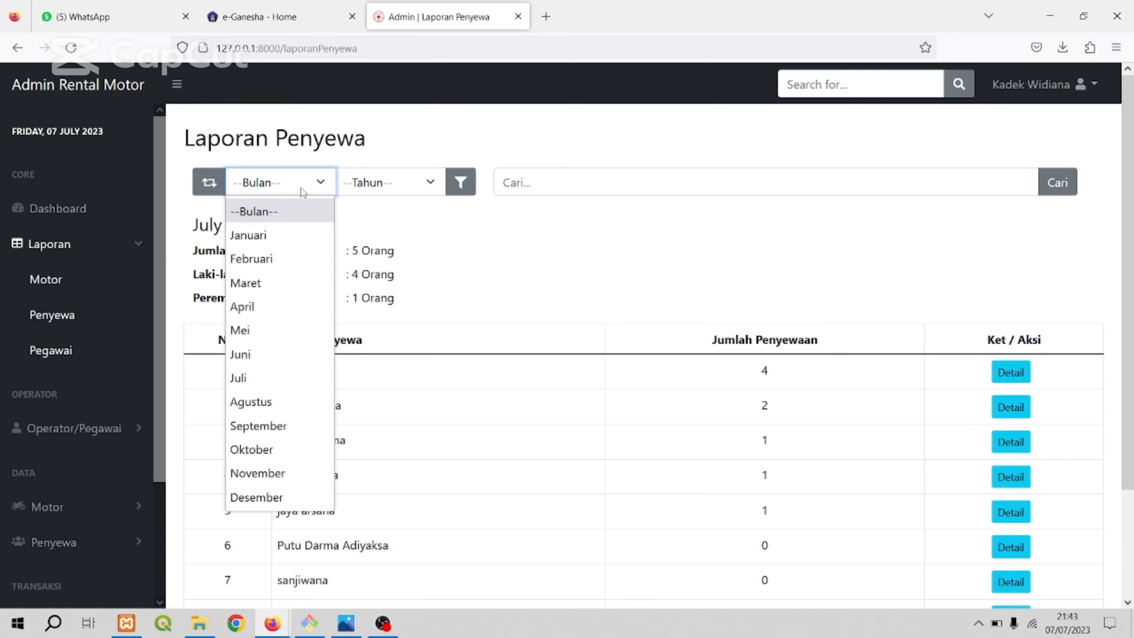
pyautogui.click(259, 234)
pyautogui.click(389, 183)
pyautogui.click(373, 259)
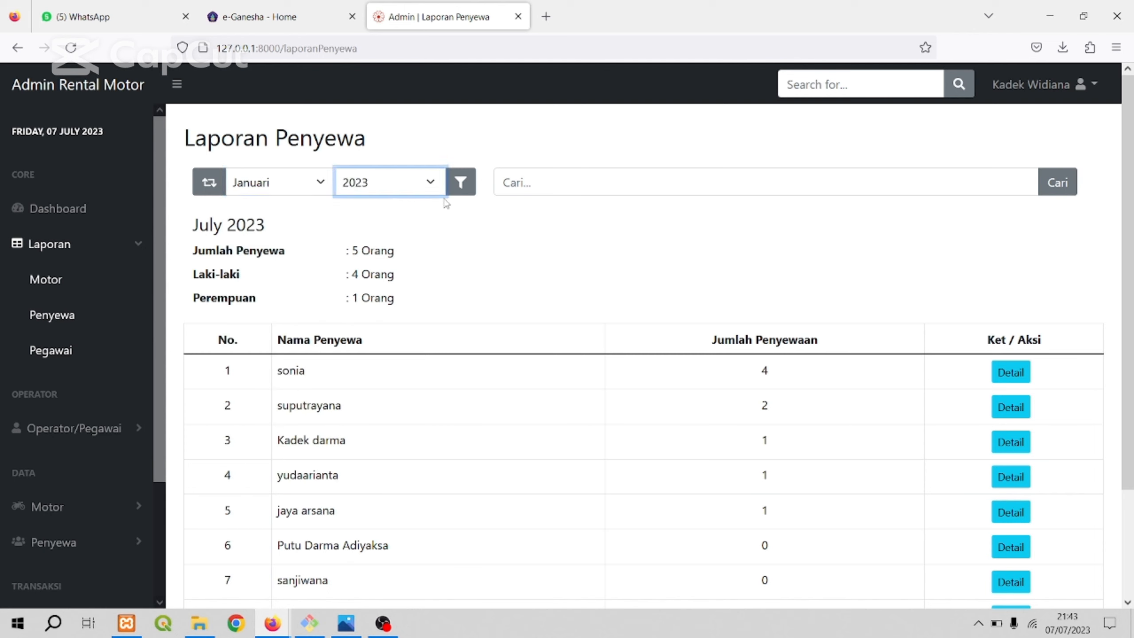
pyautogui.click(459, 190)
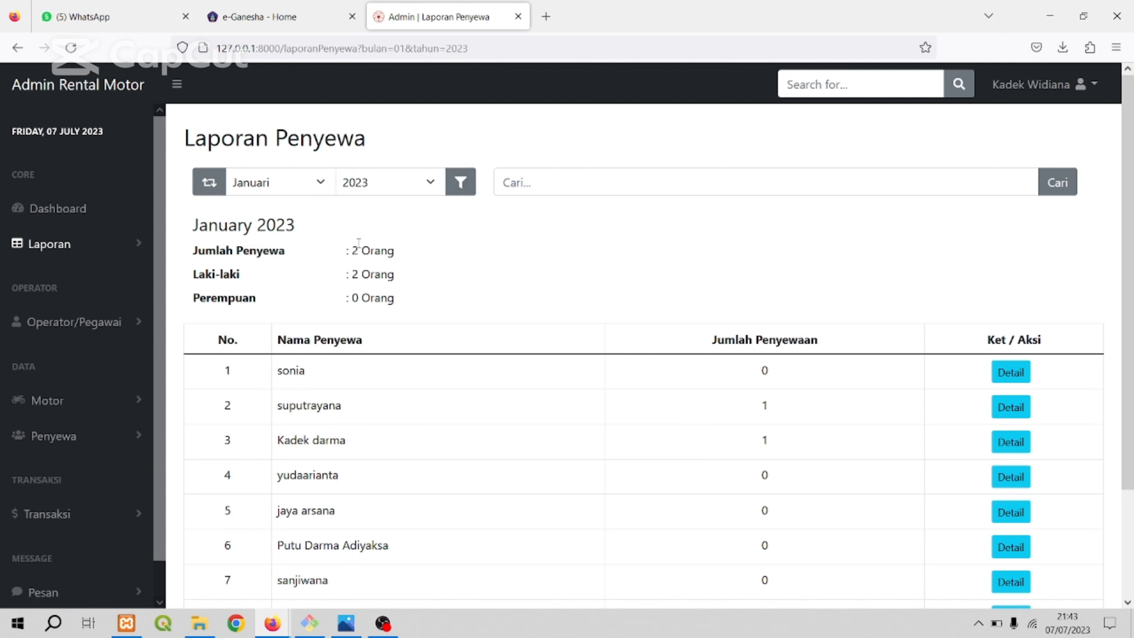
# Look over the filtered renter table and highlight the month heading above the renter summary.
pyautogui.scroll(-3, 513, 268)
pyautogui.scroll(3, 526, 263)
pyautogui.scroll(-3, 489, 255)
pyautogui.scroll(3, 475, 258)
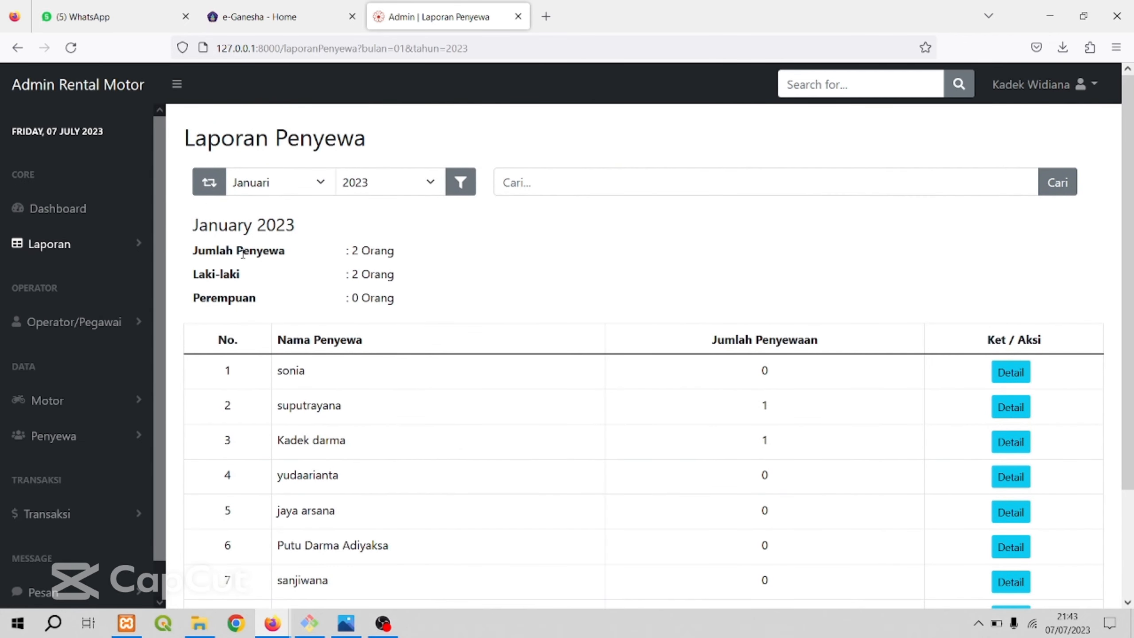
pyautogui.moveTo(195, 225); pyautogui.dragTo(316, 232)
pyautogui.click(291, 244)
# Return to the Dashboard and open the Pegawai report from the Laporan group.
pyautogui.click(58, 208)
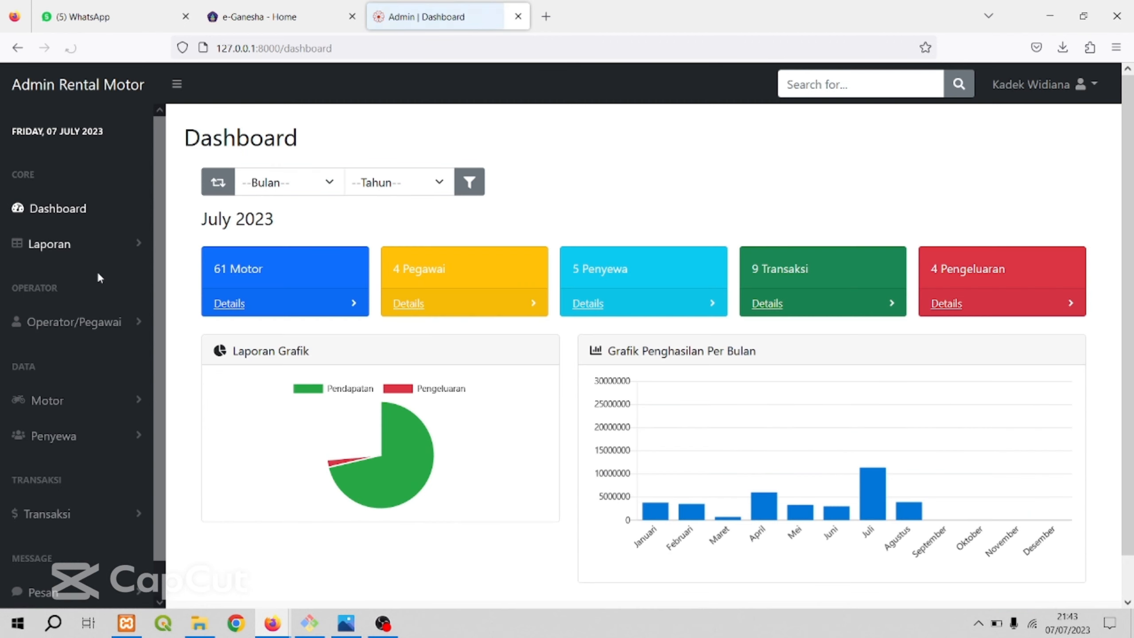
pyautogui.click(105, 254)
pyautogui.click(60, 349)
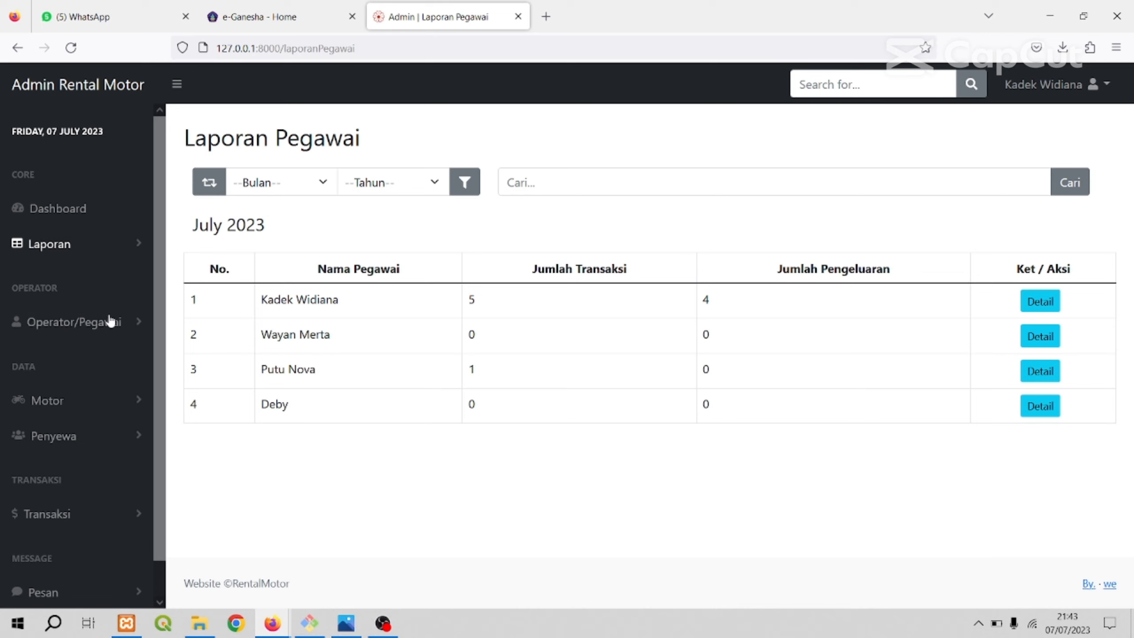
# Open the Data Pegawai list from the Operator/Pegawai group.
pyautogui.click(133, 252)
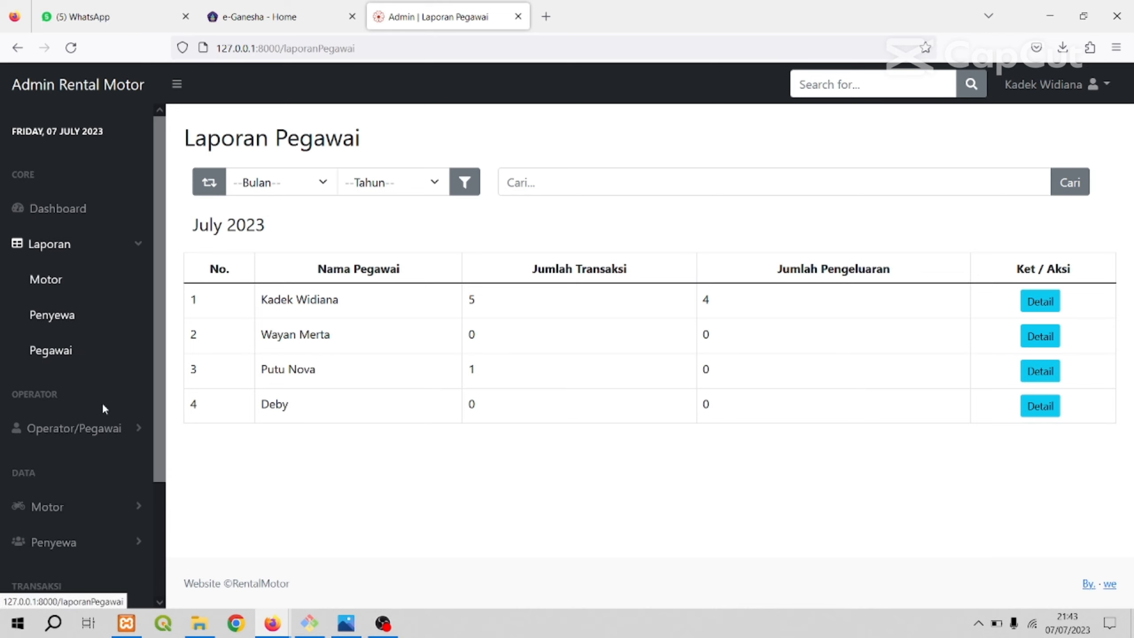
pyautogui.click(94, 429)
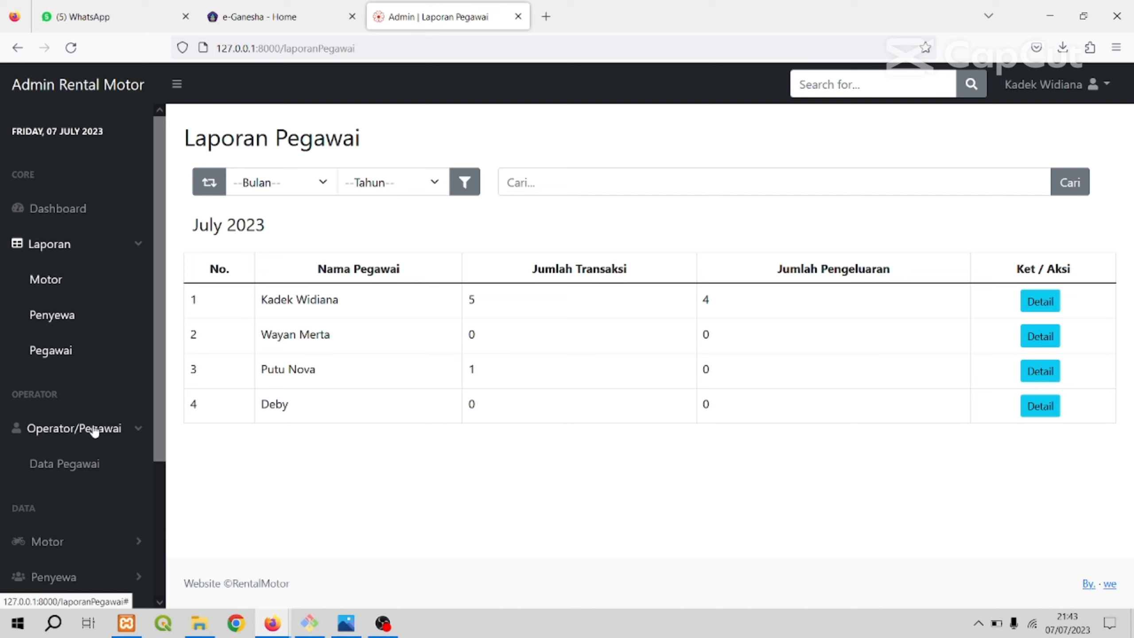
pyautogui.click(80, 468)
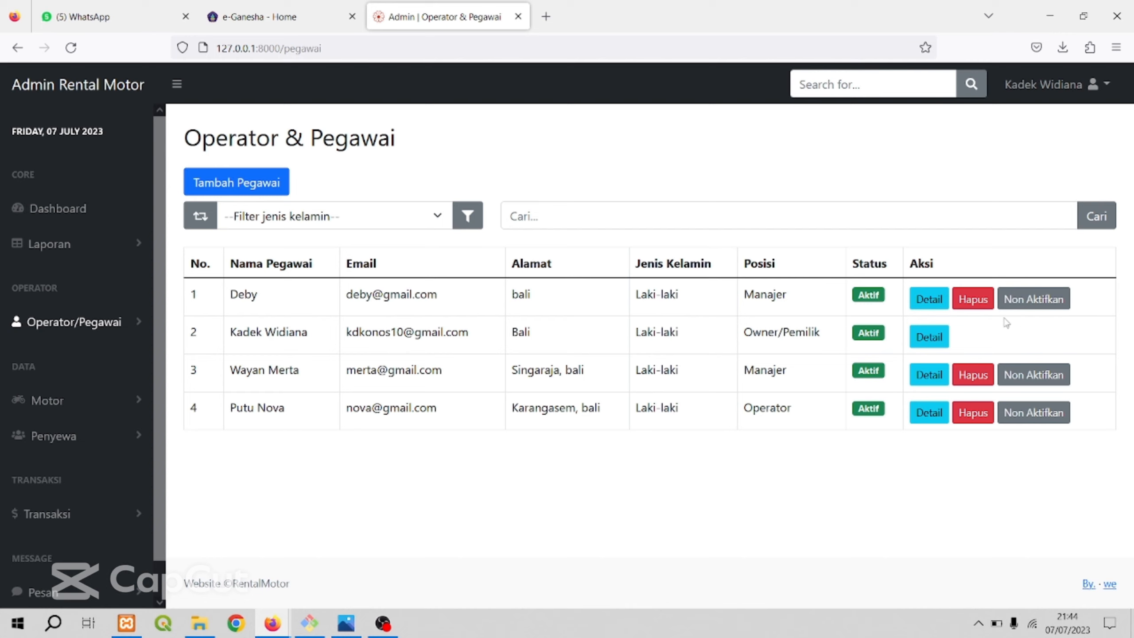
# Deactivate the first employee in the Operator & Pegawai list, confirm the change and dismiss the notification.
pyautogui.click(1019, 300)
pyautogui.click(643, 364)
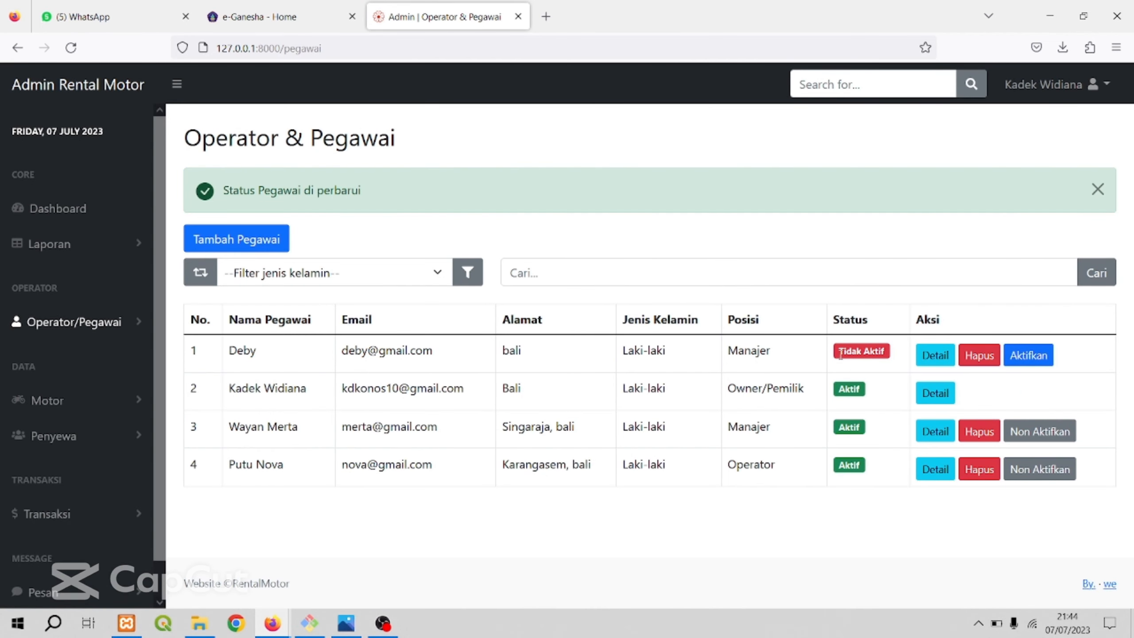
pyautogui.click(1098, 191)
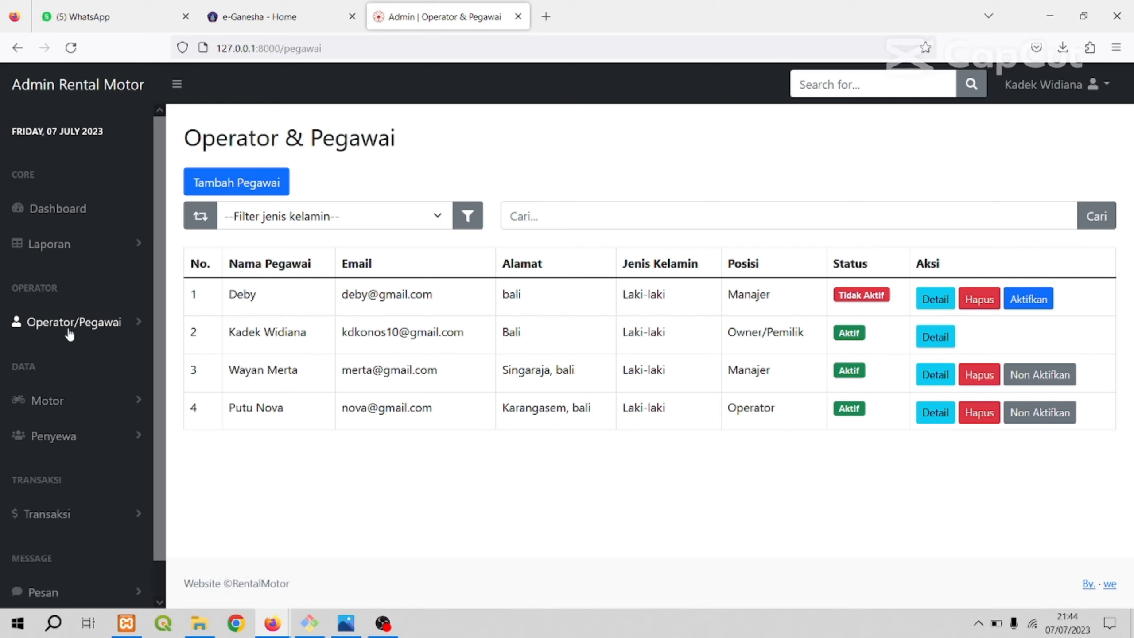
# Start adding a new employee with Tambah Pegawai and clear the autofilled Username and Password fields.
pyautogui.click(90, 324)
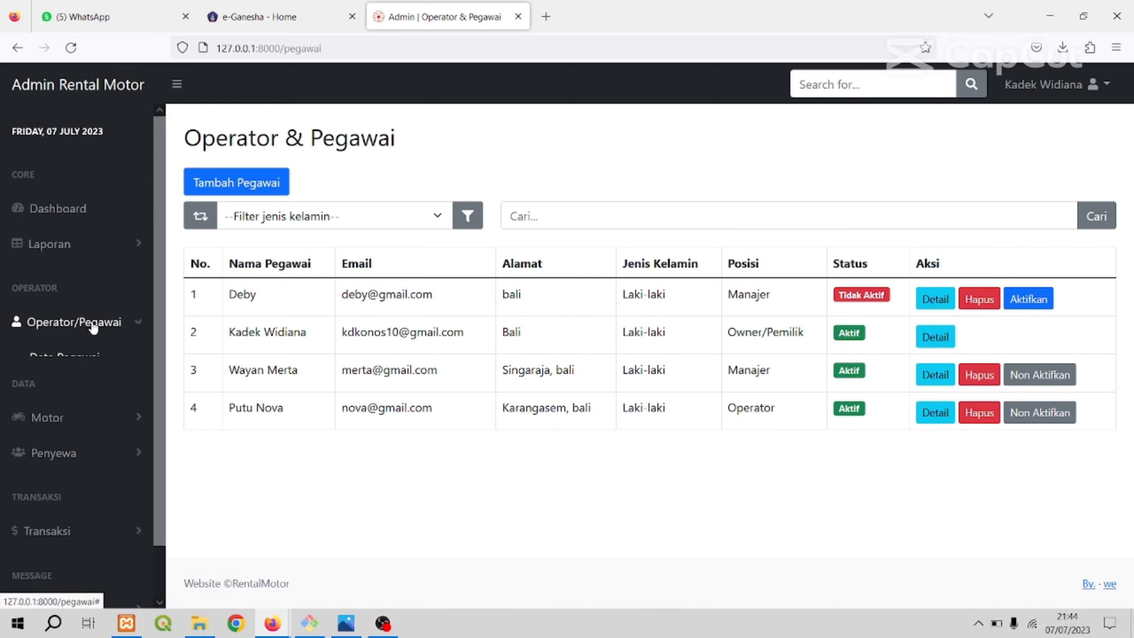
pyautogui.click(93, 327)
pyautogui.click(250, 188)
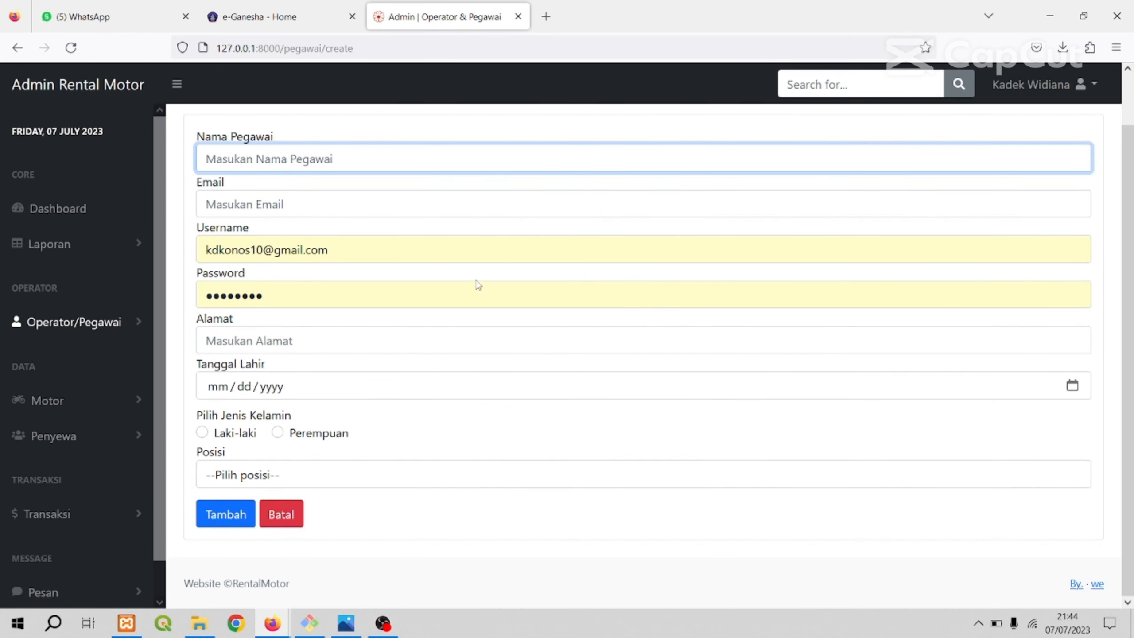
pyautogui.click(437, 247)
pyautogui.hotkey('ctrl', 'a')
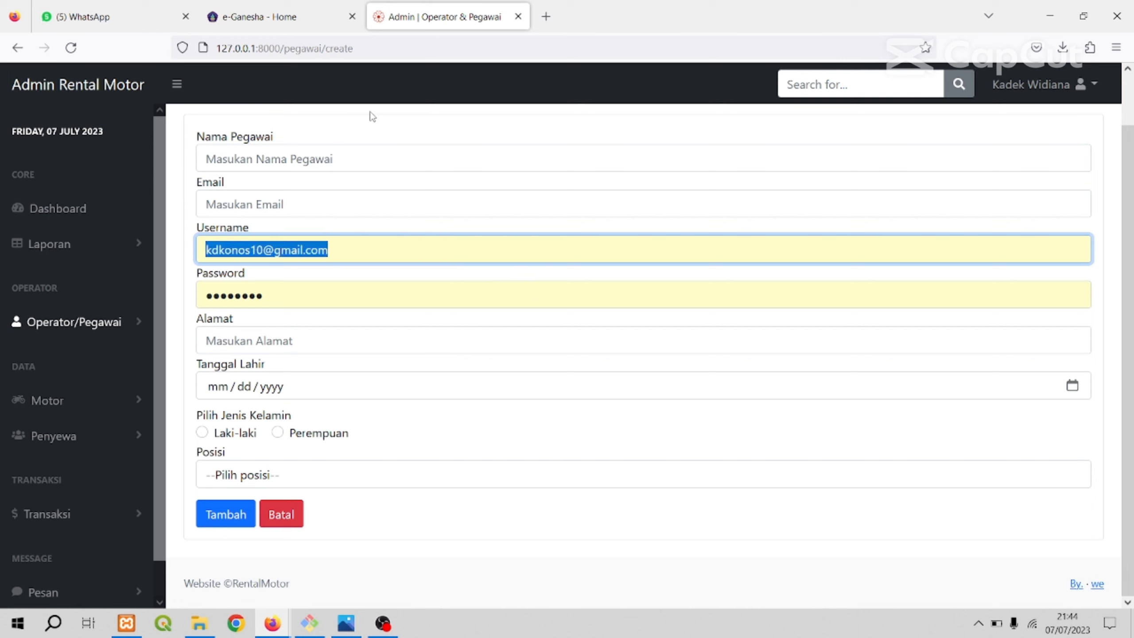
pyautogui.press('BackSpace')
pyautogui.click(431, 333)
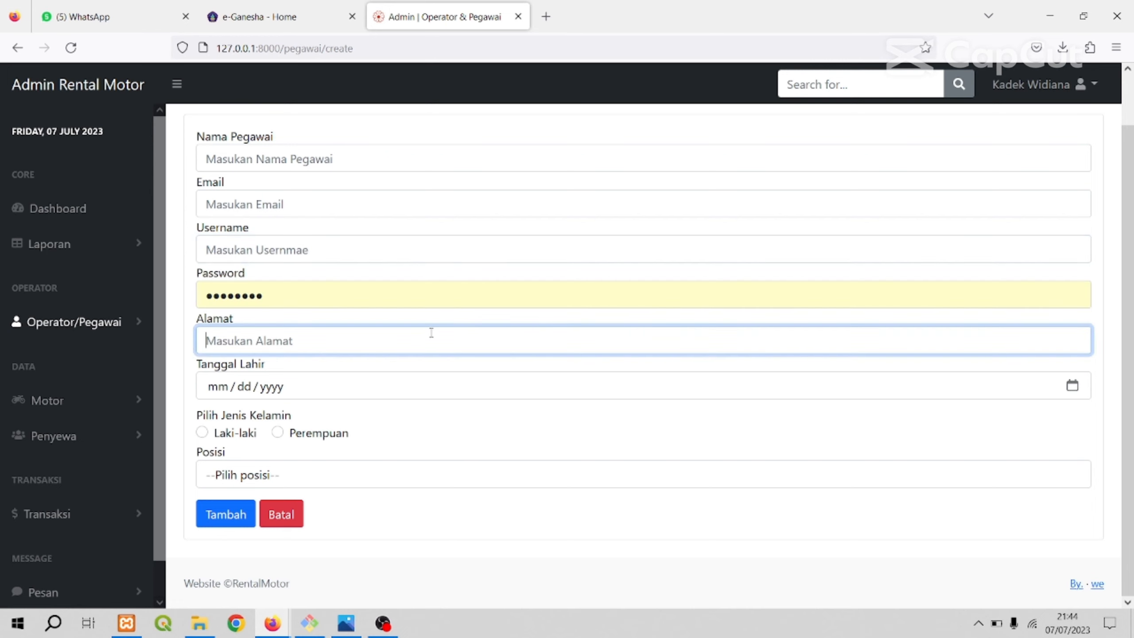
pyautogui.click(439, 293)
pyautogui.hotkey('ctrl', 'a')
pyautogui.press('BackSpace')
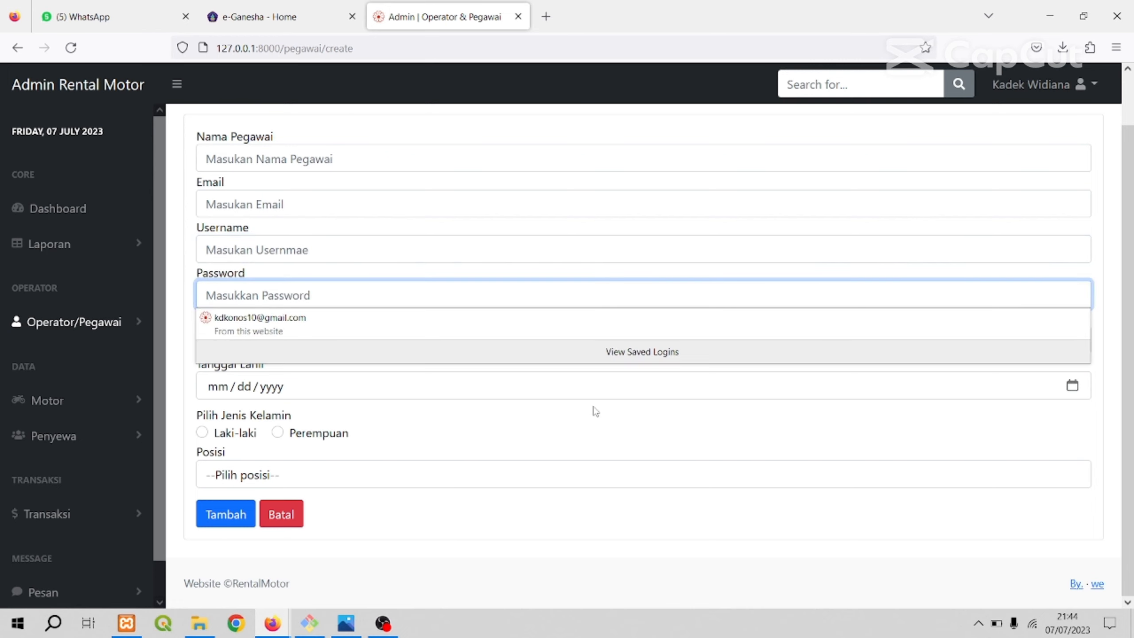
# Look over the blank employee form's fields and show the choices available for Posisi.
pyautogui.click(587, 394)
pyautogui.scroll(2, 558, 411)
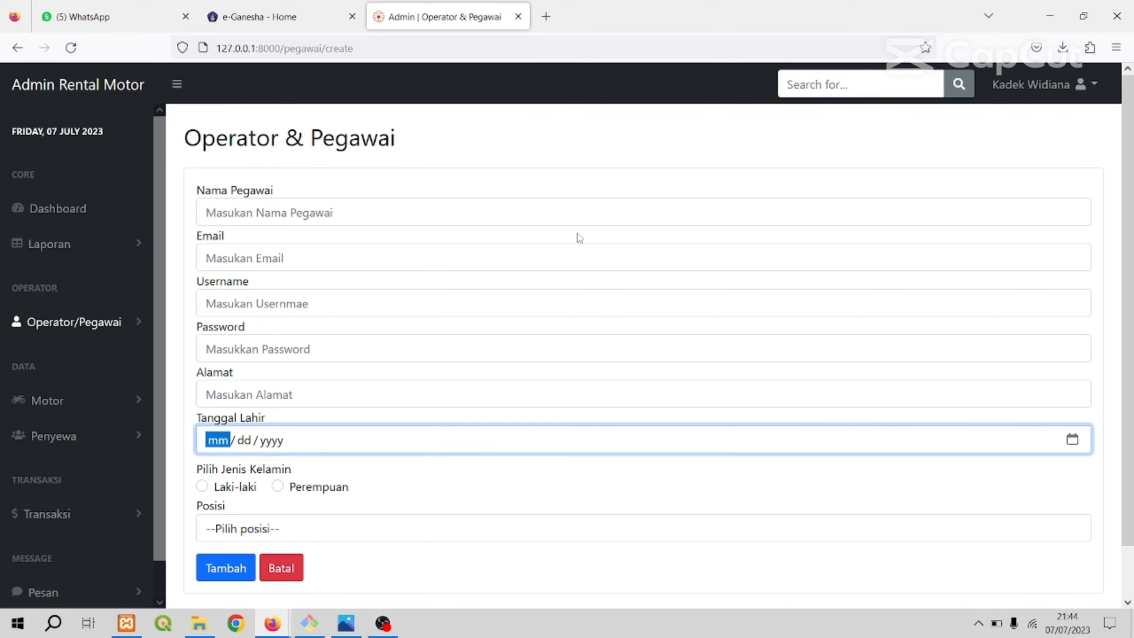
pyautogui.click(550, 229)
pyautogui.scroll(-2, 521, 397)
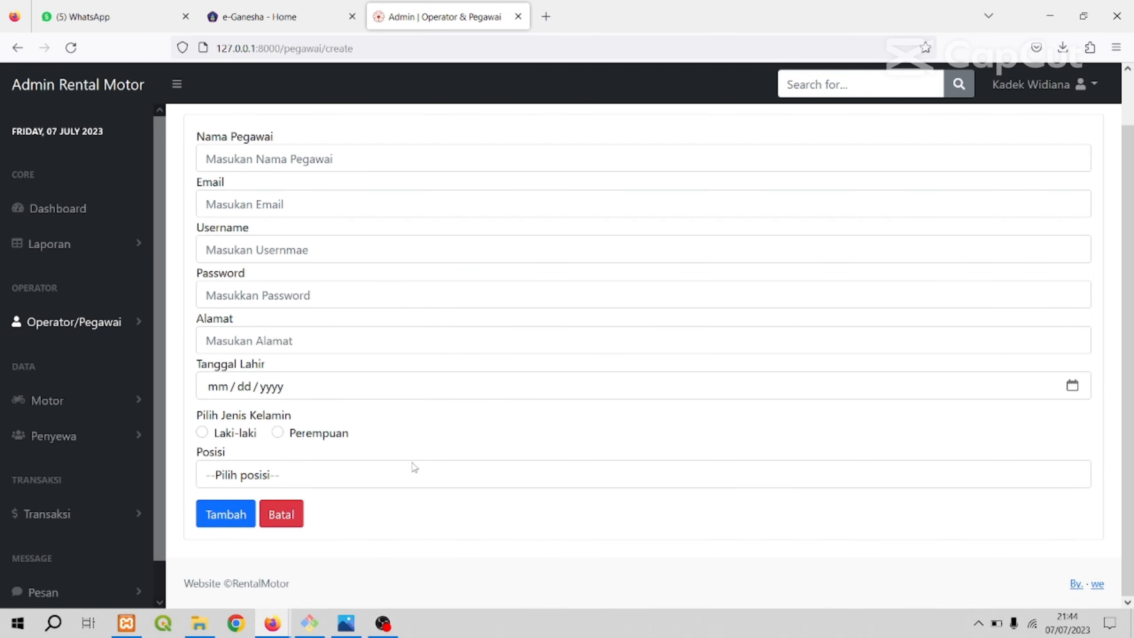
pyautogui.click(410, 475)
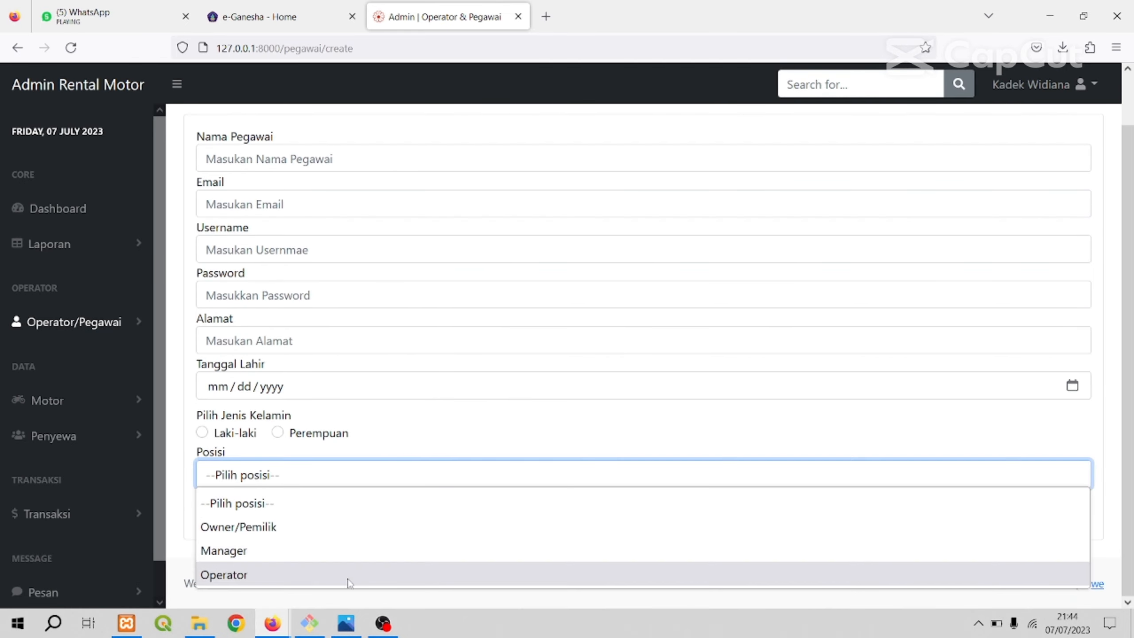
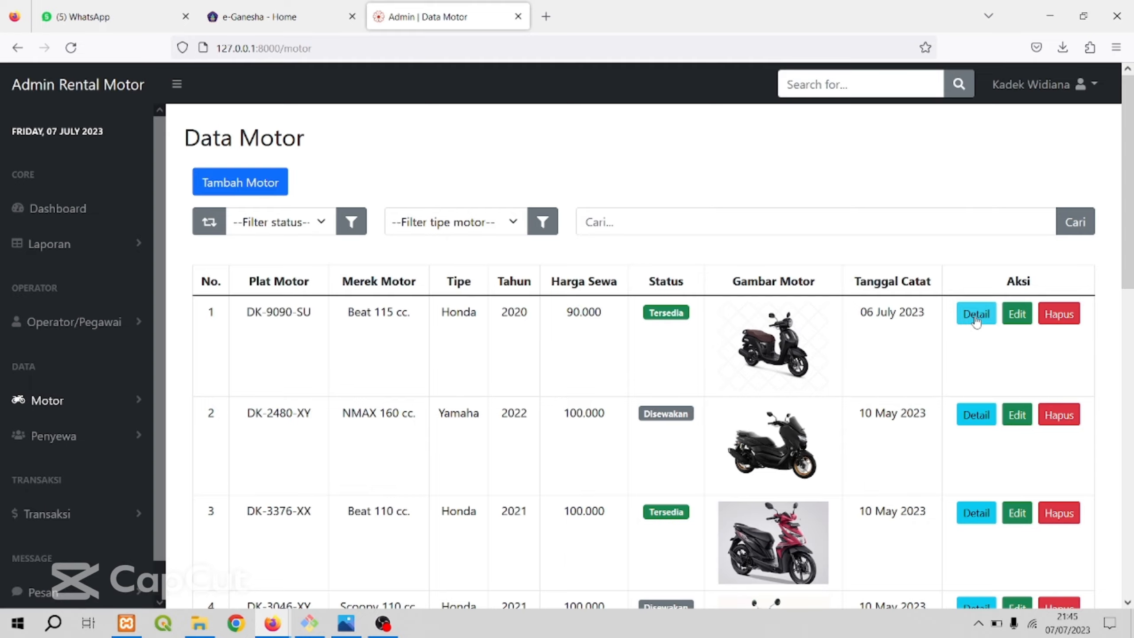
# Check the details of the first motorbike in Data Motor and open Data Pengeluaran from the Motor group.
pyautogui.click(976, 316)
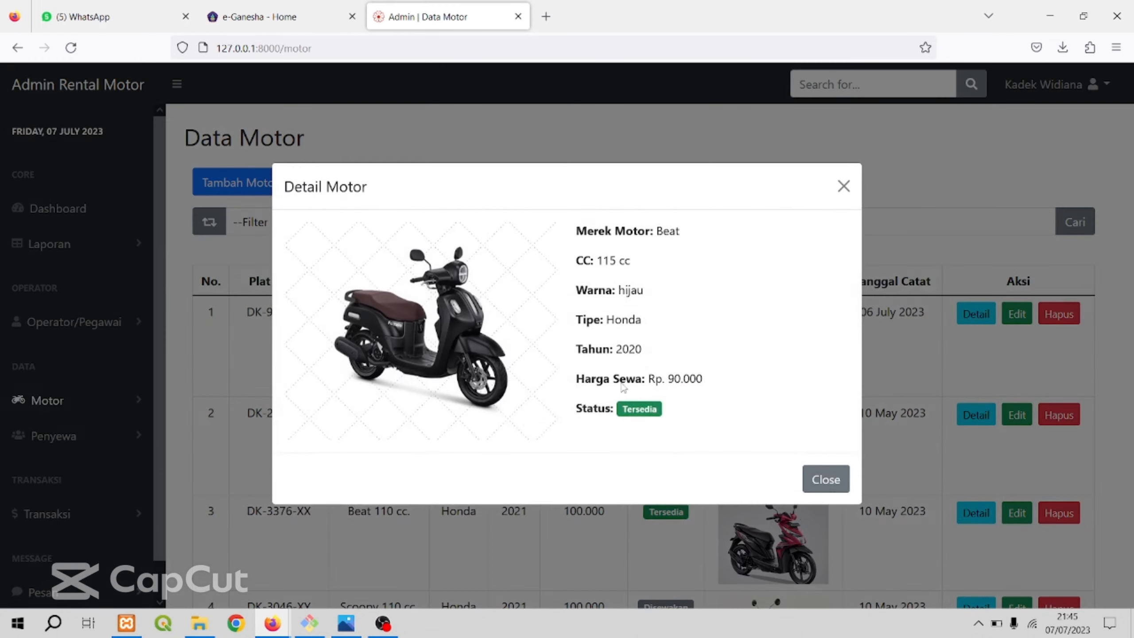
pyautogui.click(817, 487)
pyautogui.click(110, 406)
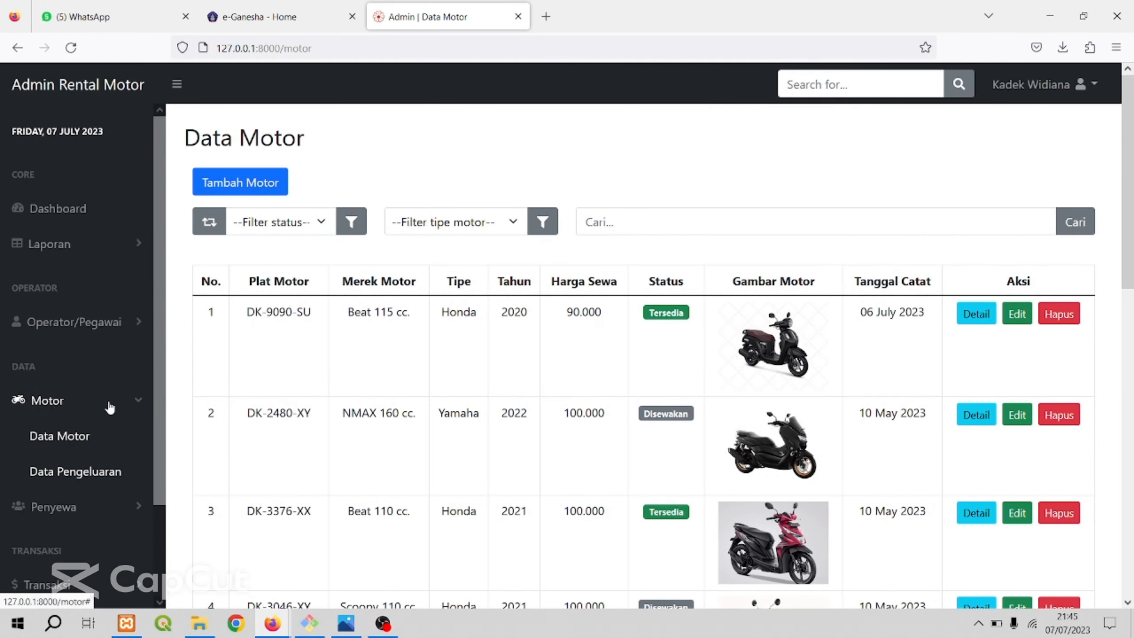
pyautogui.click(74, 477)
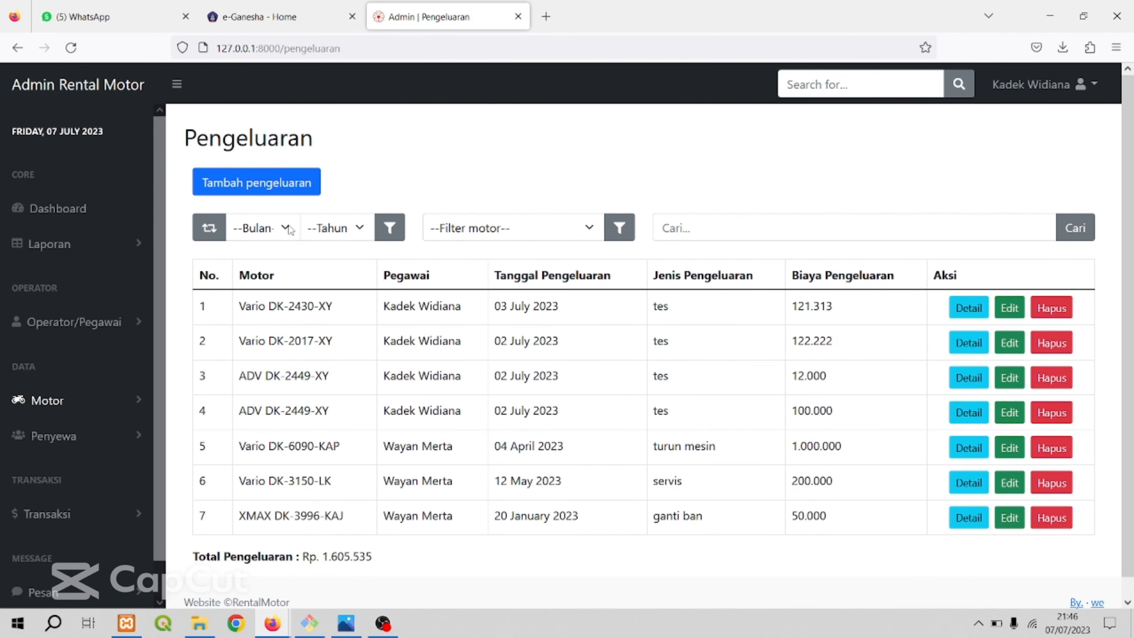
# Look through the month choices and filter the Pengeluaran list to Maret 2023.
pyautogui.click(287, 229)
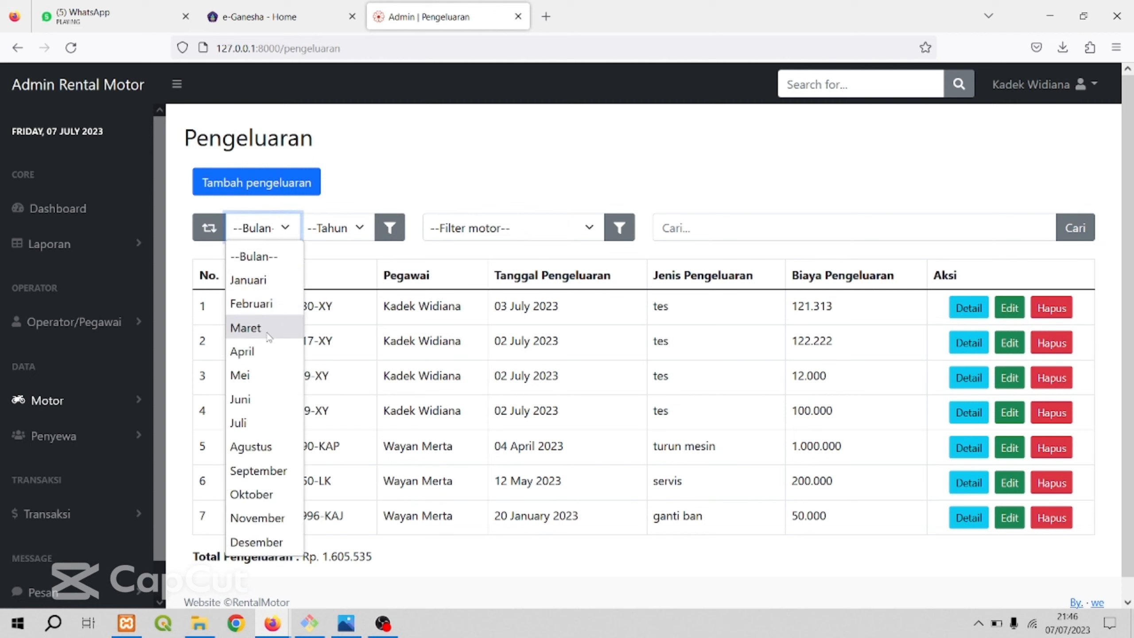
pyautogui.click(389, 179)
pyautogui.click(283, 234)
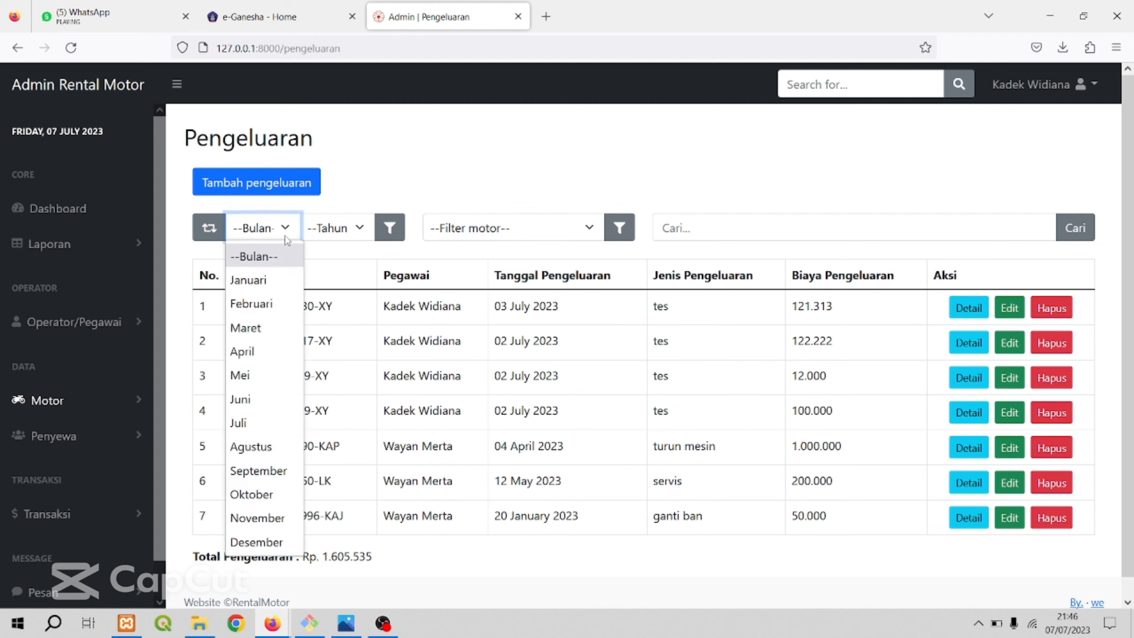
pyautogui.click(385, 156)
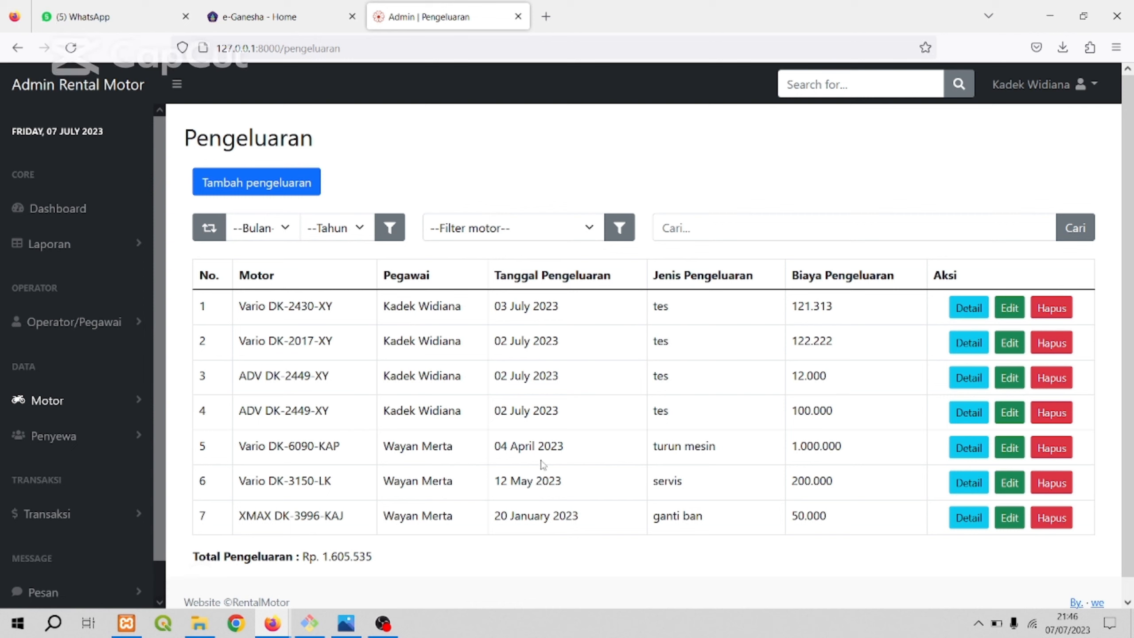
pyautogui.click(285, 230)
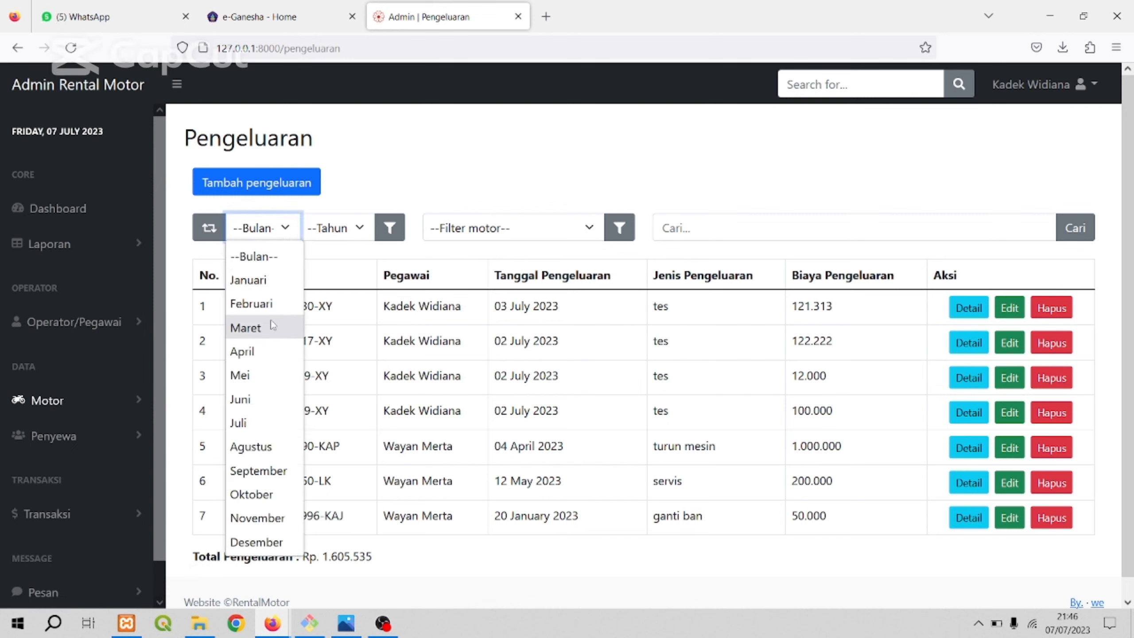
pyautogui.click(266, 325)
pyautogui.click(355, 234)
pyautogui.click(318, 303)
pyautogui.click(388, 230)
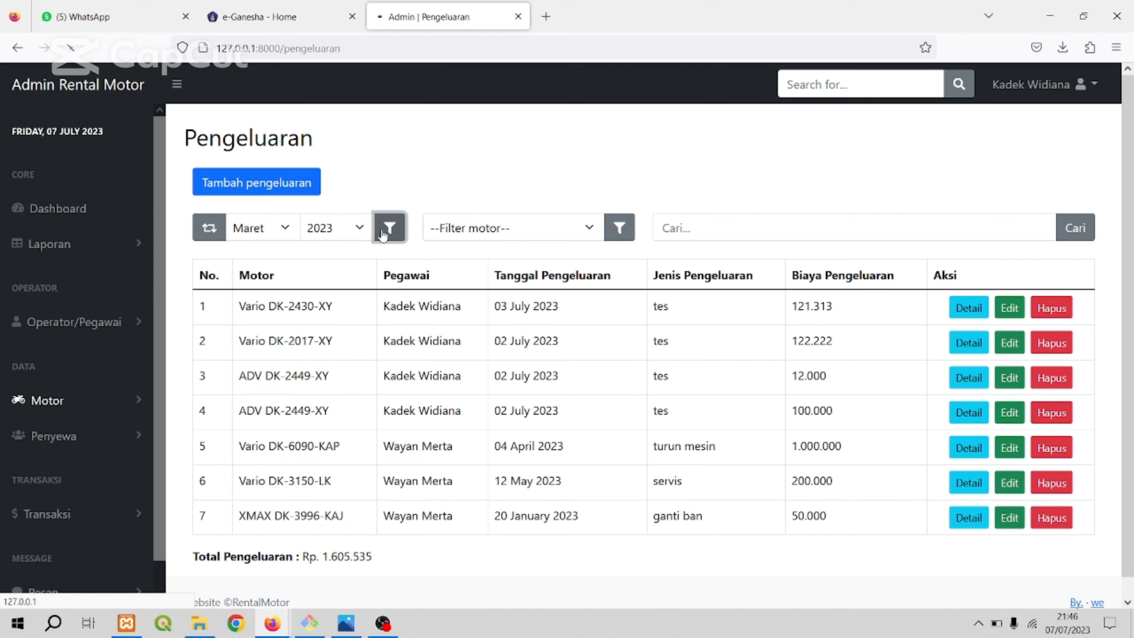
# Change the Pengeluaran filter's month to Mei, keeping the year 2023, and apply it.
pyautogui.click(347, 233)
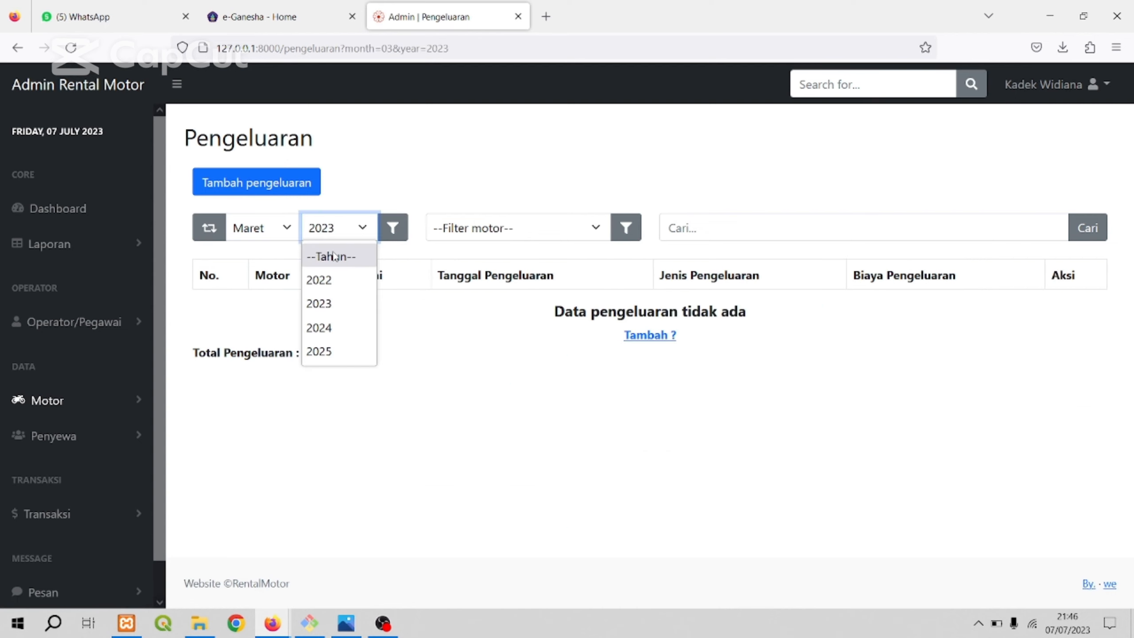
pyautogui.click(345, 233)
pyautogui.click(289, 229)
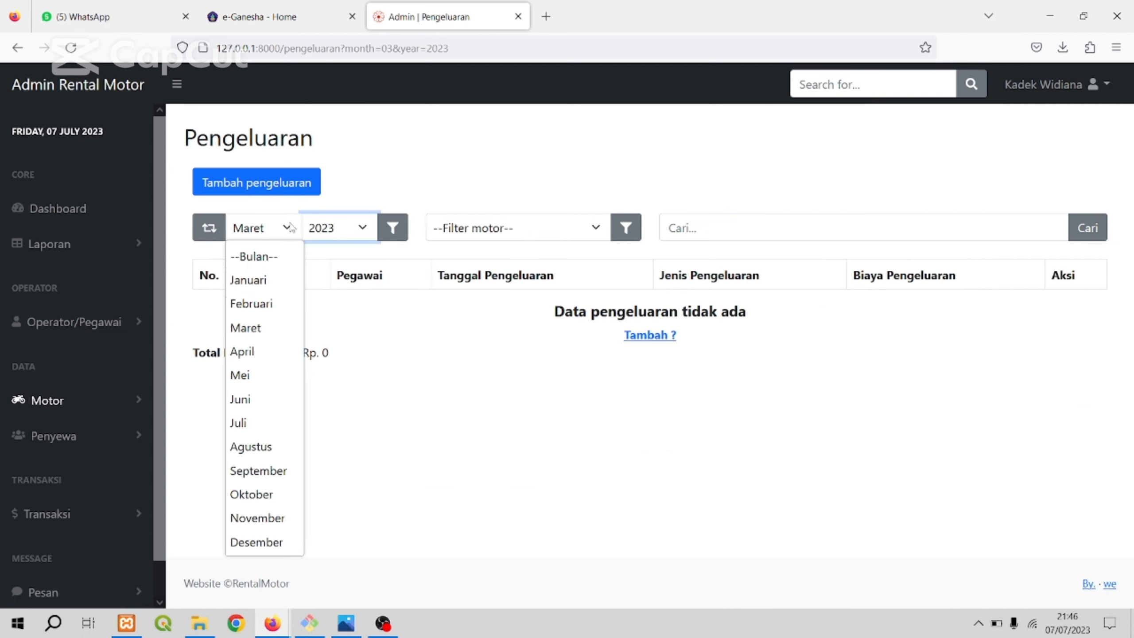
pyautogui.click(253, 377)
pyautogui.click(391, 236)
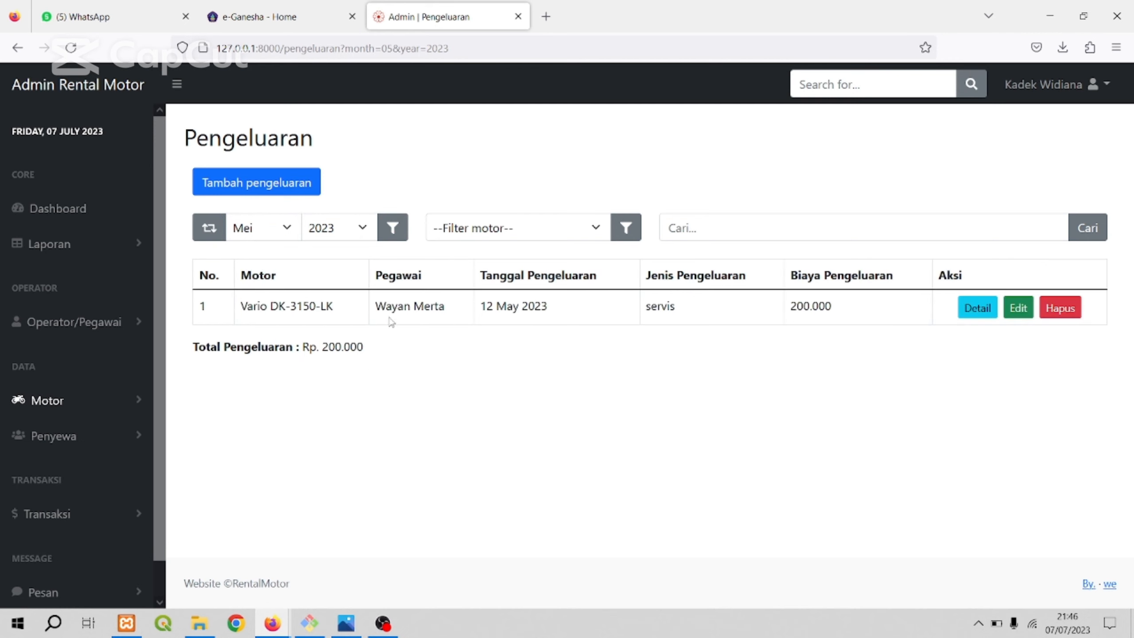
# Try the Plat Motor search with "nkdfn" in a new expense form, clear it and return to the Pengeluaran list.
pyautogui.click(294, 193)
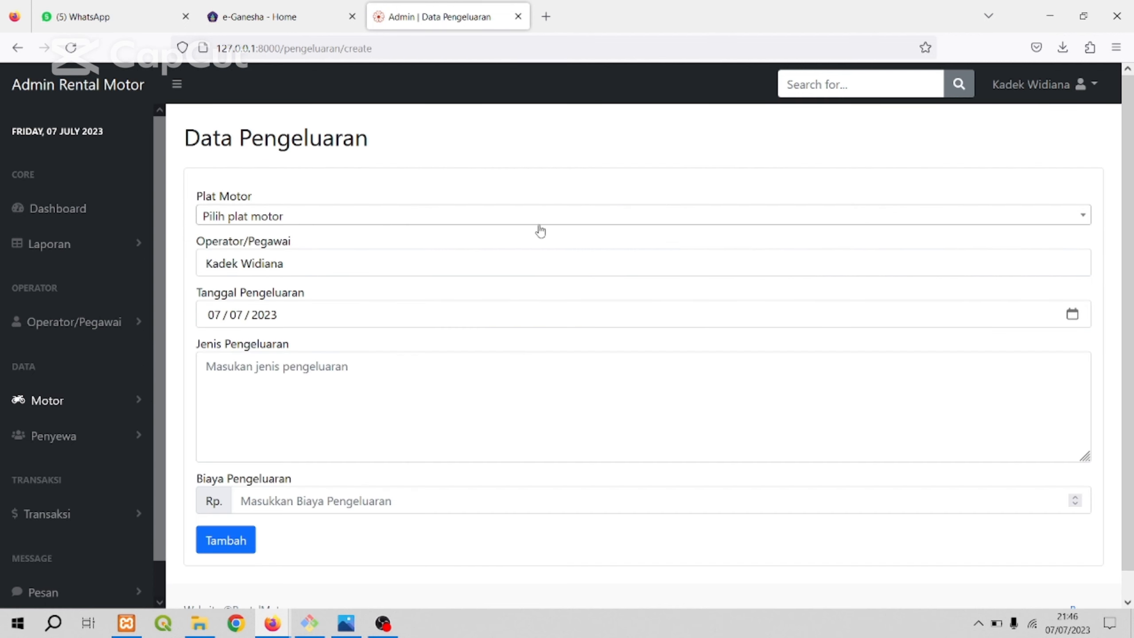
pyautogui.click(540, 223)
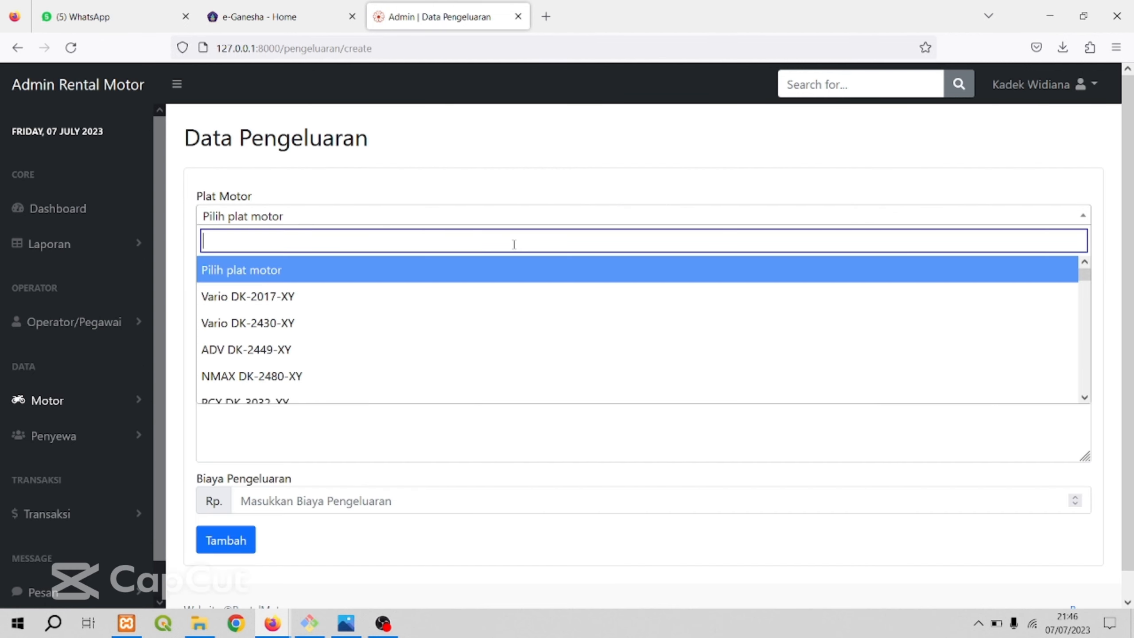
pyautogui.write('nkdfn')
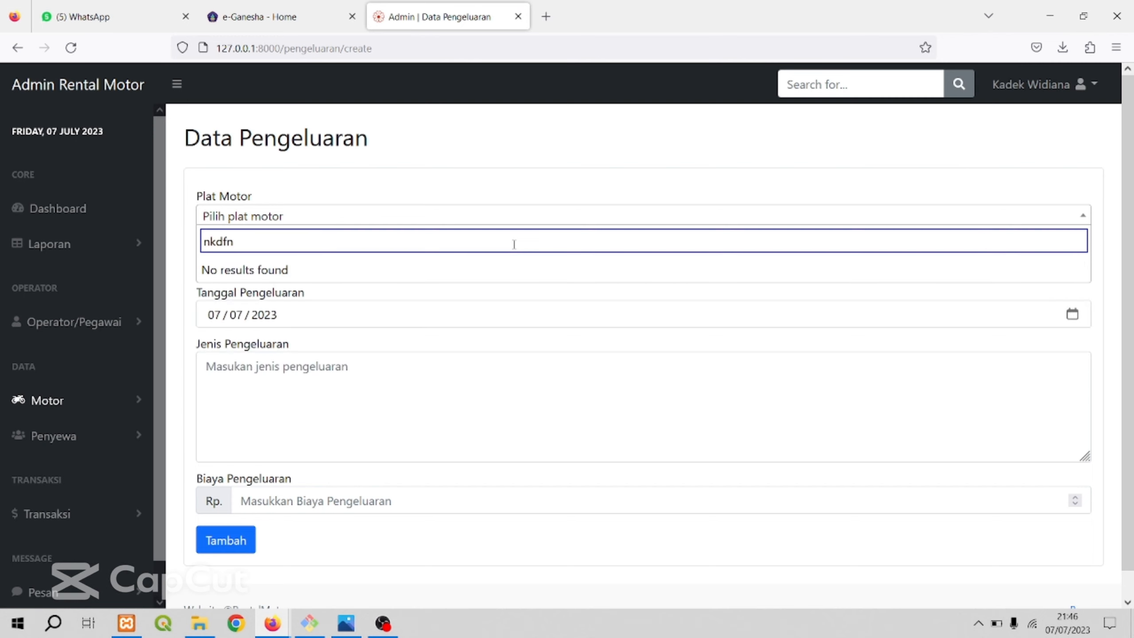
pyautogui.press('BackSpace')
pyautogui.press('BackSpace')
pyautogui.press('BackSpace')
pyautogui.press('BackSpace')
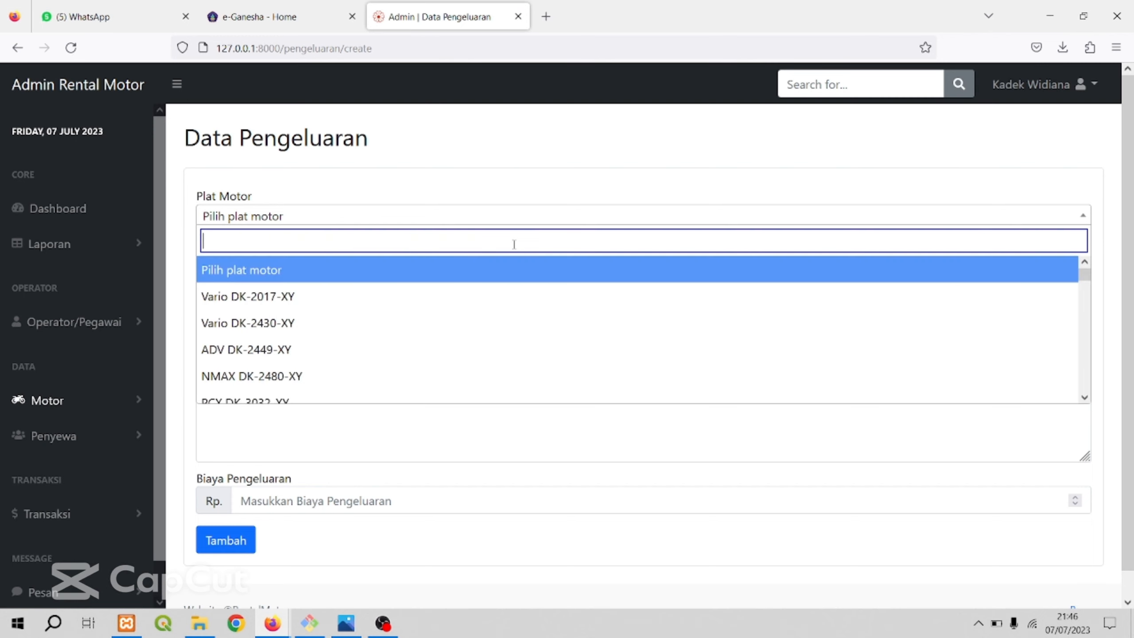
pyautogui.click(614, 149)
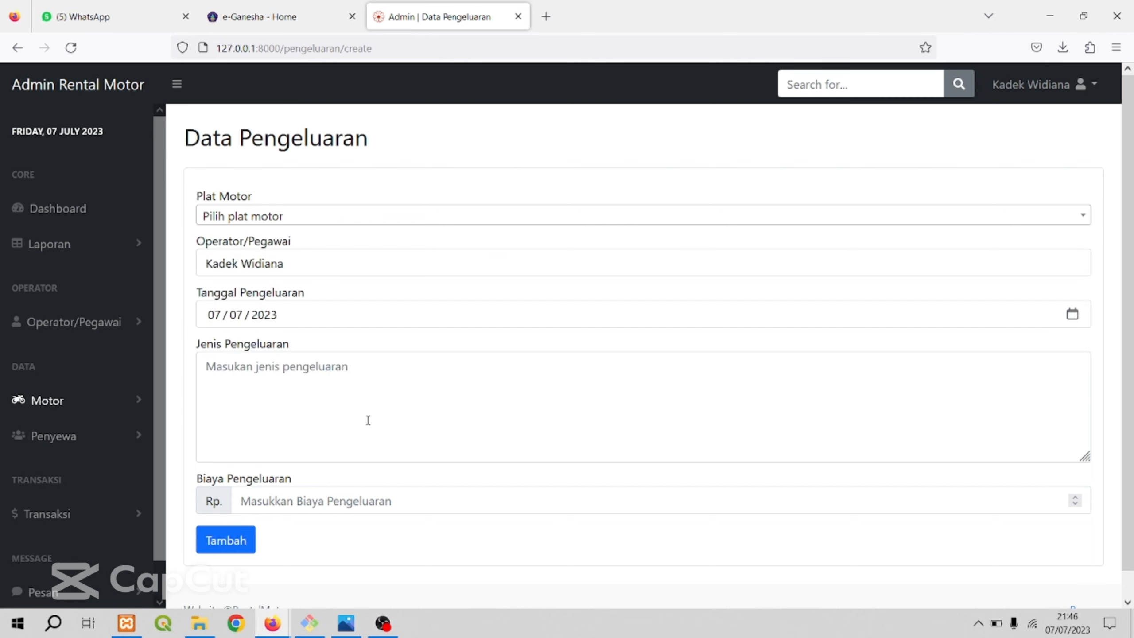
pyautogui.click(17, 48)
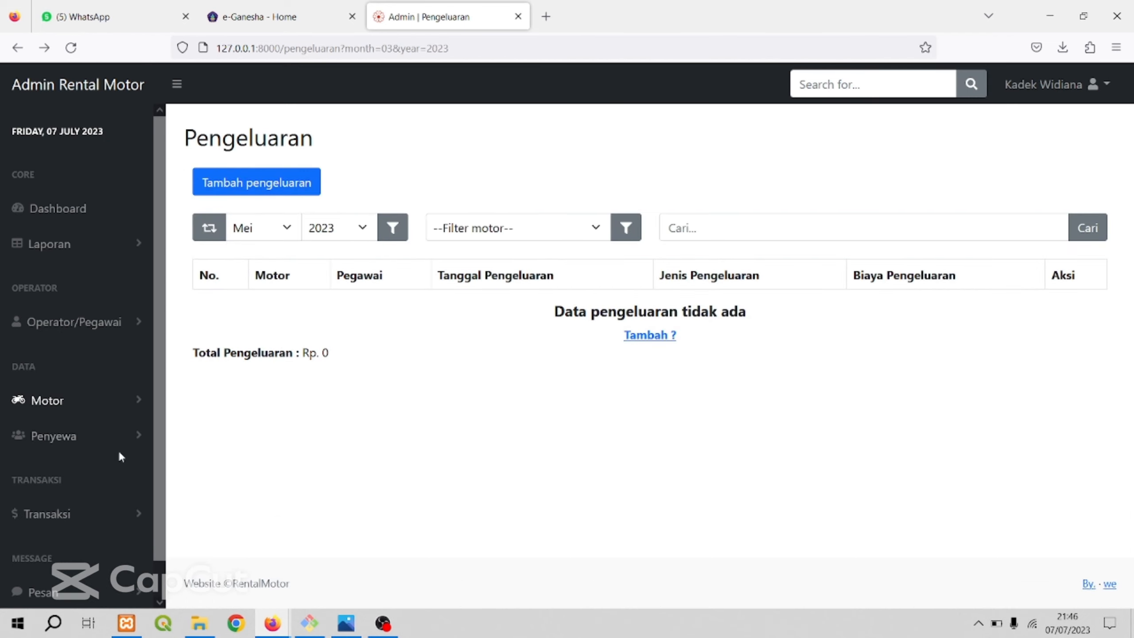
# Open the Data Penyewa list from the Penyewa group.
pyautogui.scroll(-1, 90, 384)
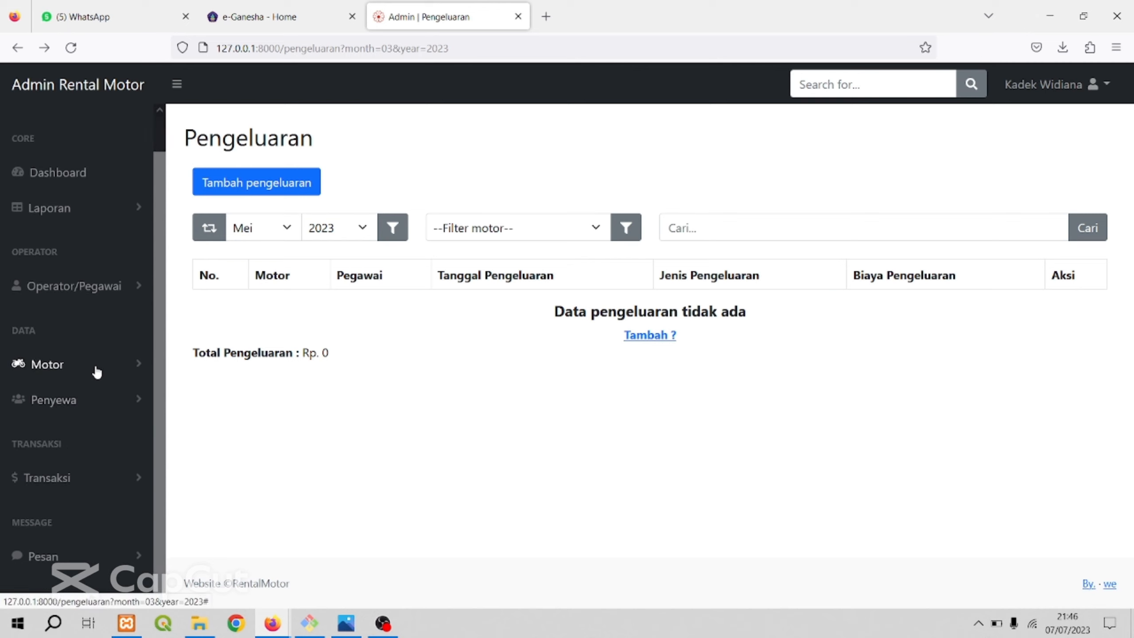
pyautogui.click(97, 369)
pyautogui.click(96, 372)
pyautogui.click(101, 406)
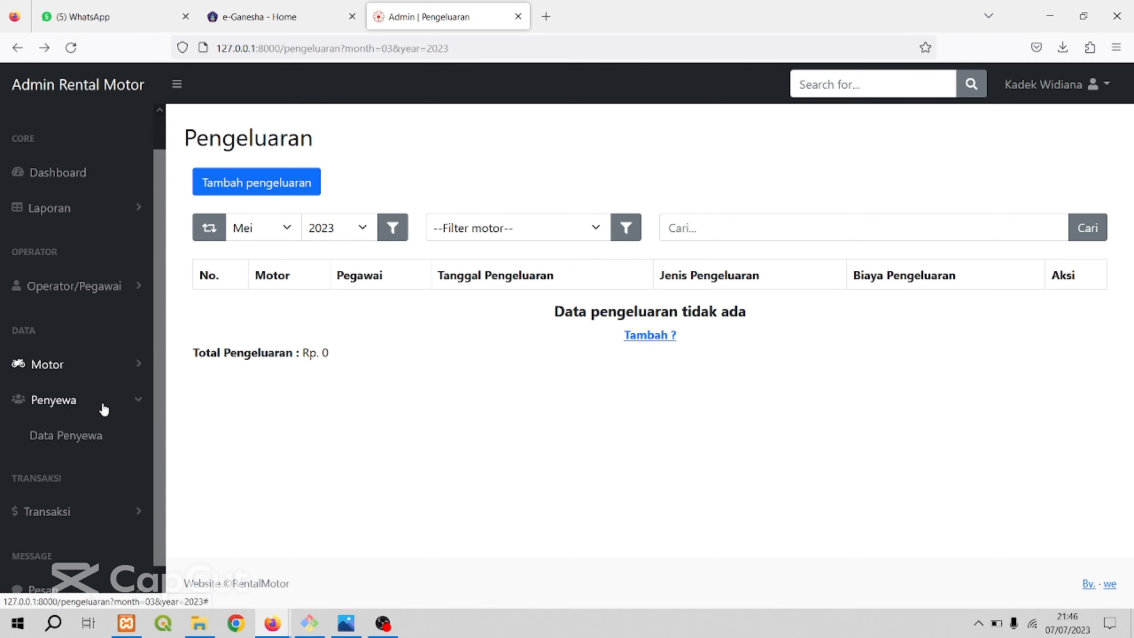
pyautogui.click(76, 444)
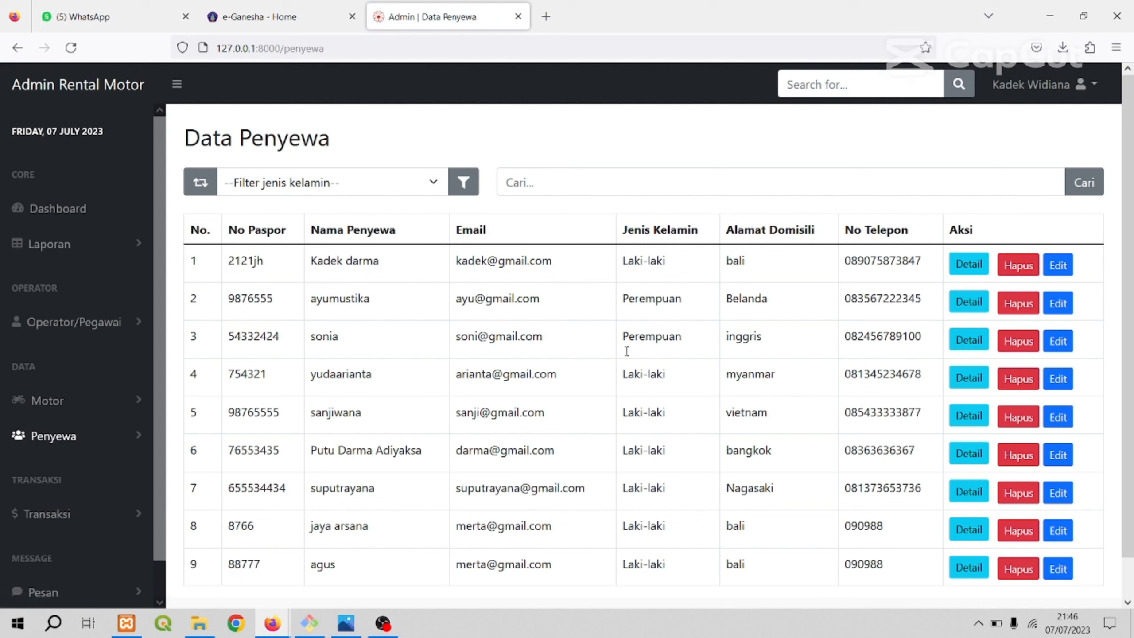
# Filter the Data Penyewa list by gender Laki-laki and review the other gender filter choices.
pyautogui.click(77, 511)
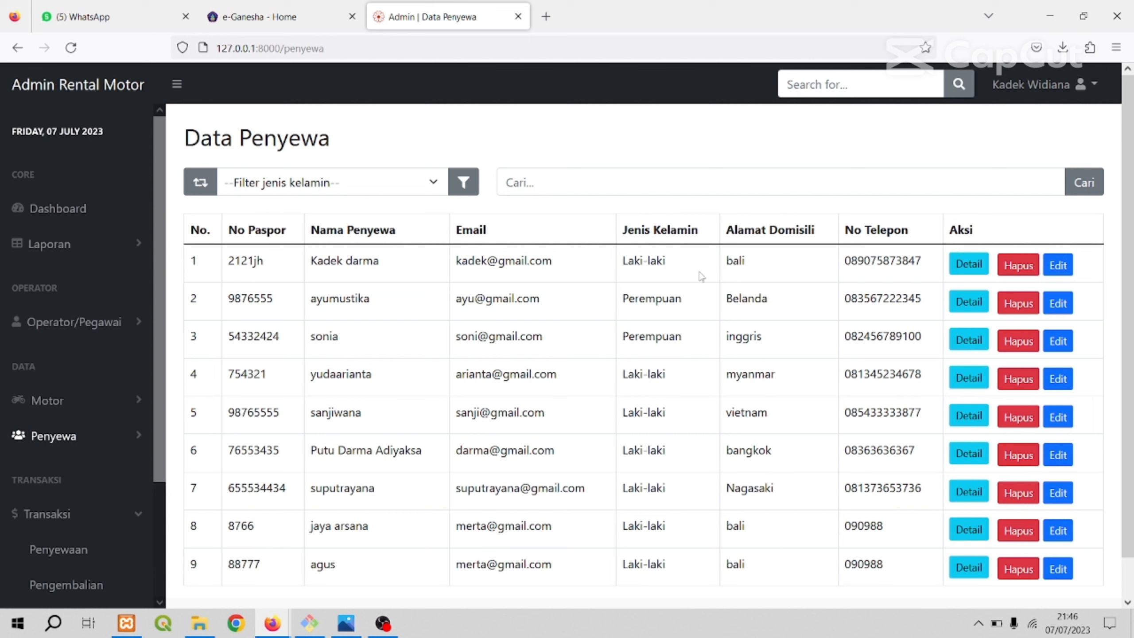
pyautogui.click(373, 183)
pyautogui.click(333, 241)
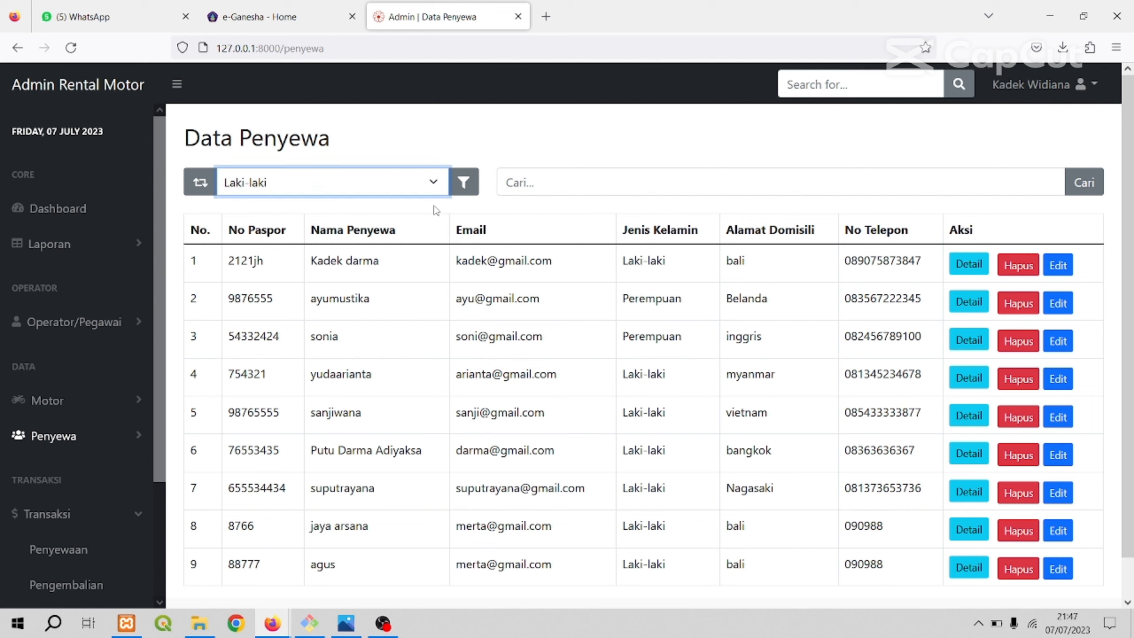
pyautogui.click(464, 182)
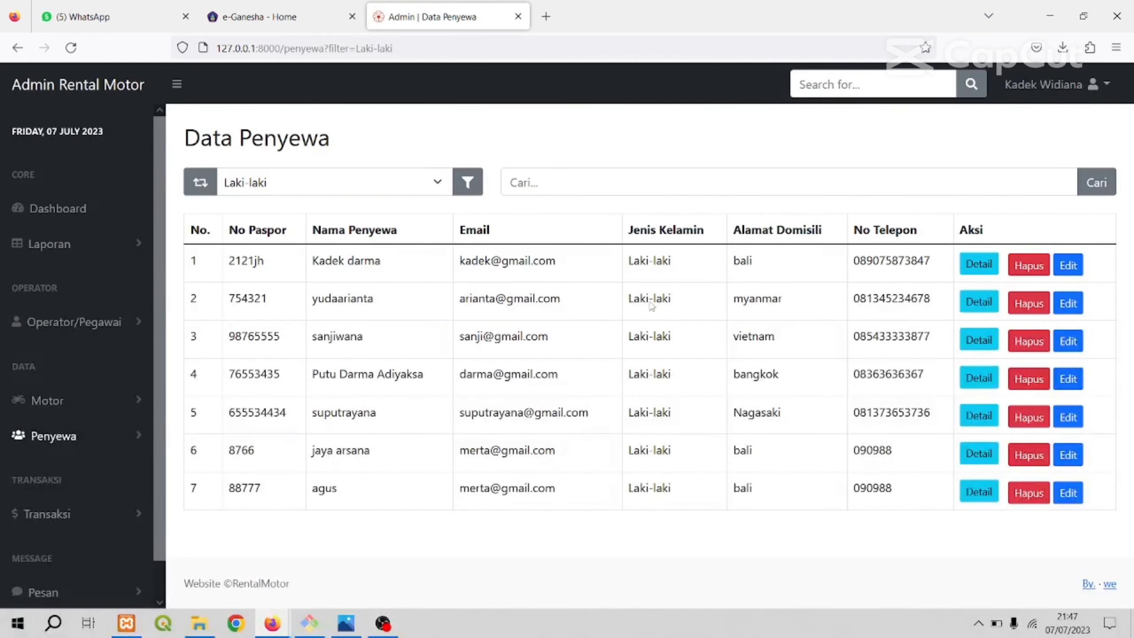
pyautogui.click(439, 188)
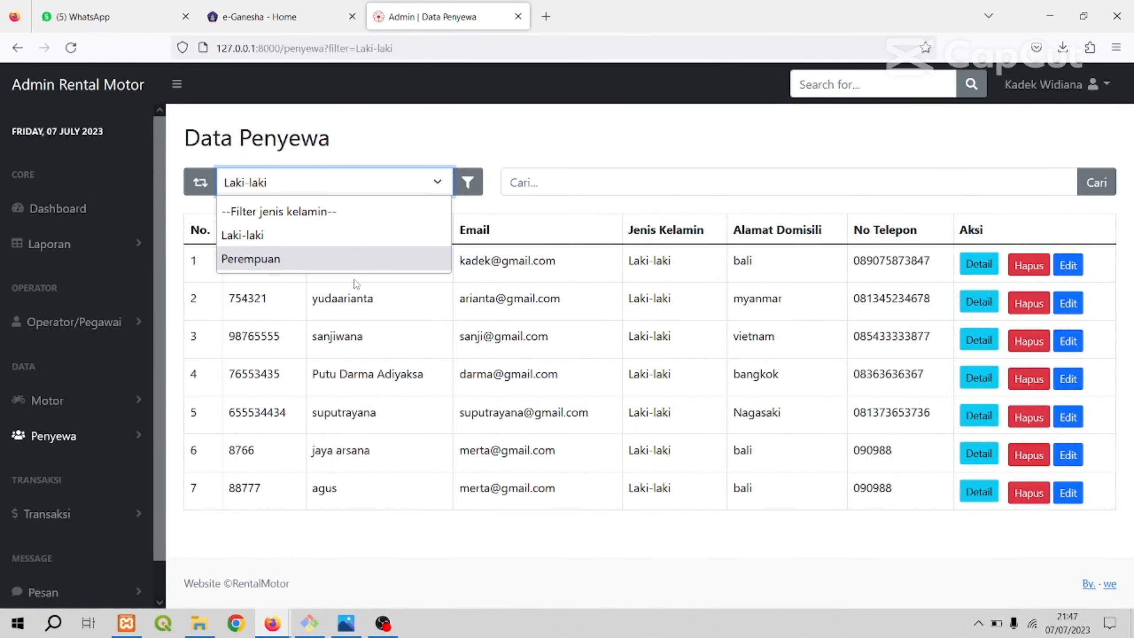
pyautogui.click(506, 141)
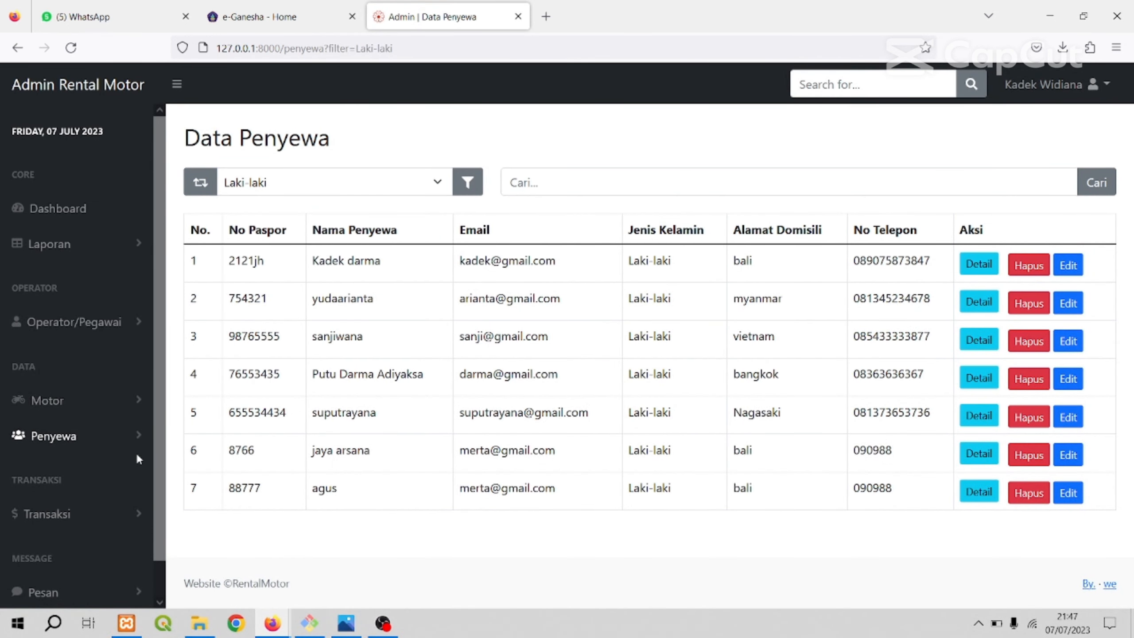
# Open the Penyewaan list from the Transaksi group.
pyautogui.click(76, 436)
pyautogui.click(76, 435)
pyautogui.click(78, 513)
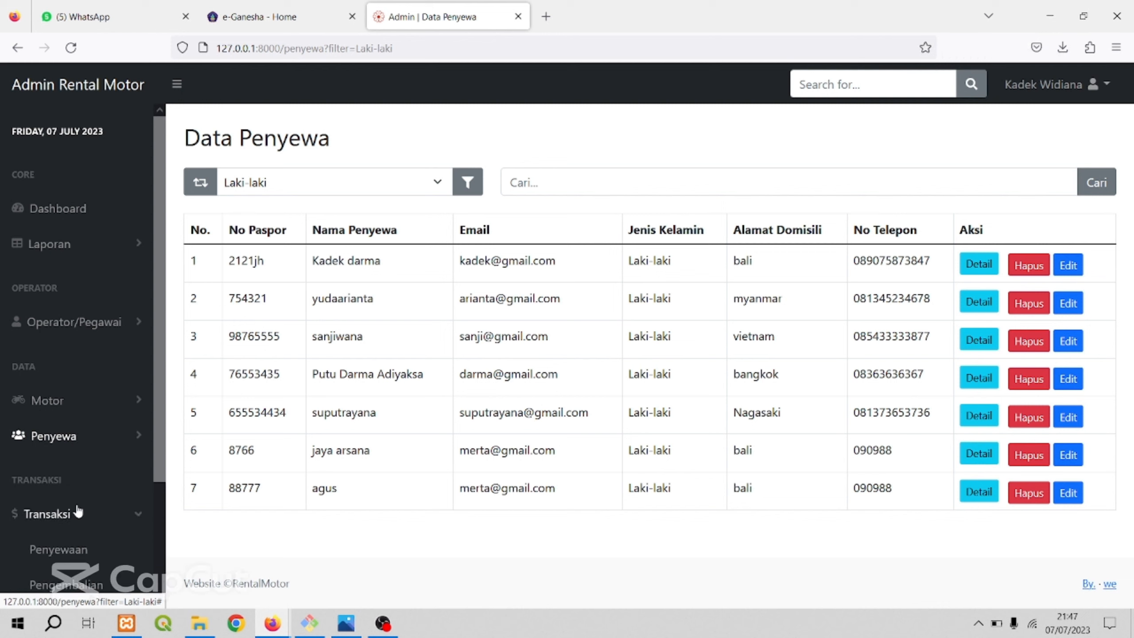
pyautogui.scroll(-3, 78, 482)
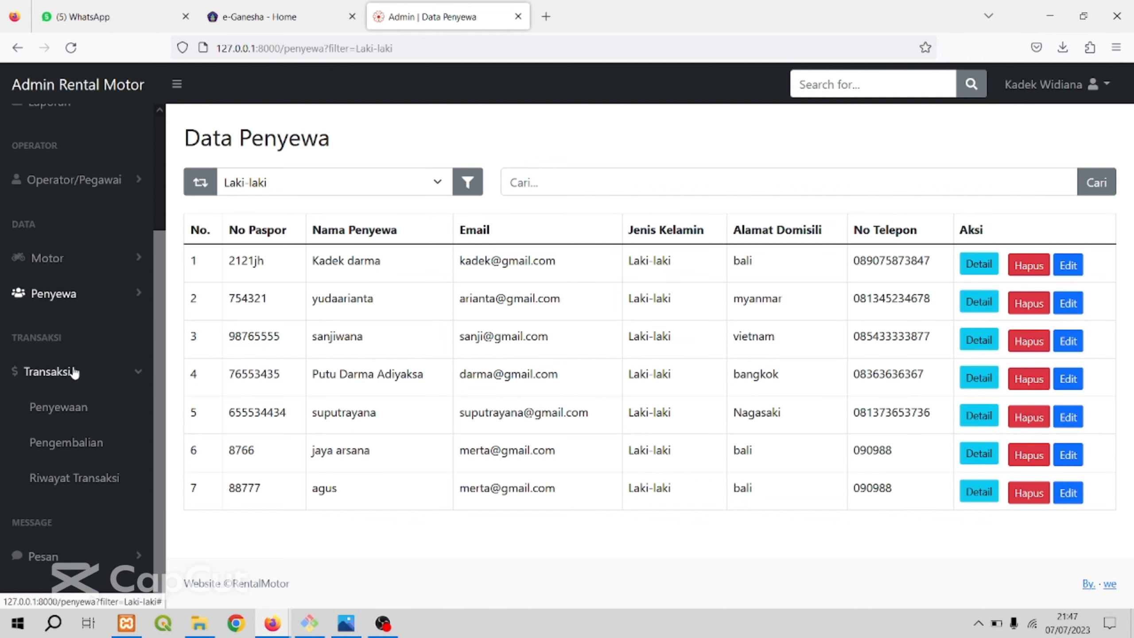
pyautogui.click(65, 419)
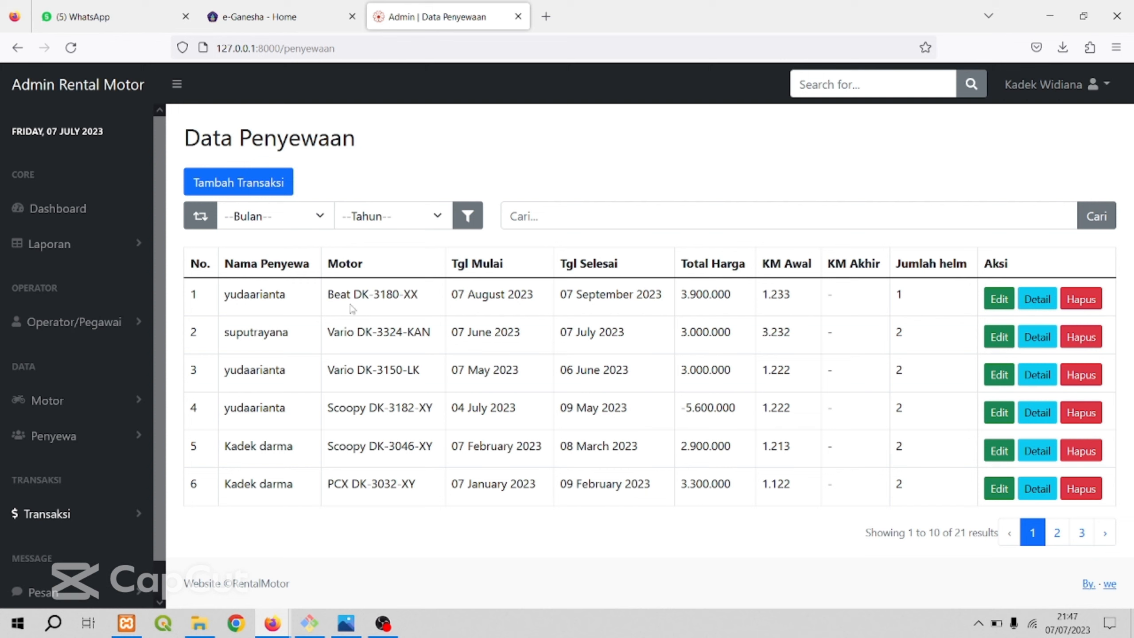
# Open the Tambah Transaksi form and look over its renter data and rental transaction fields.
pyautogui.click(278, 194)
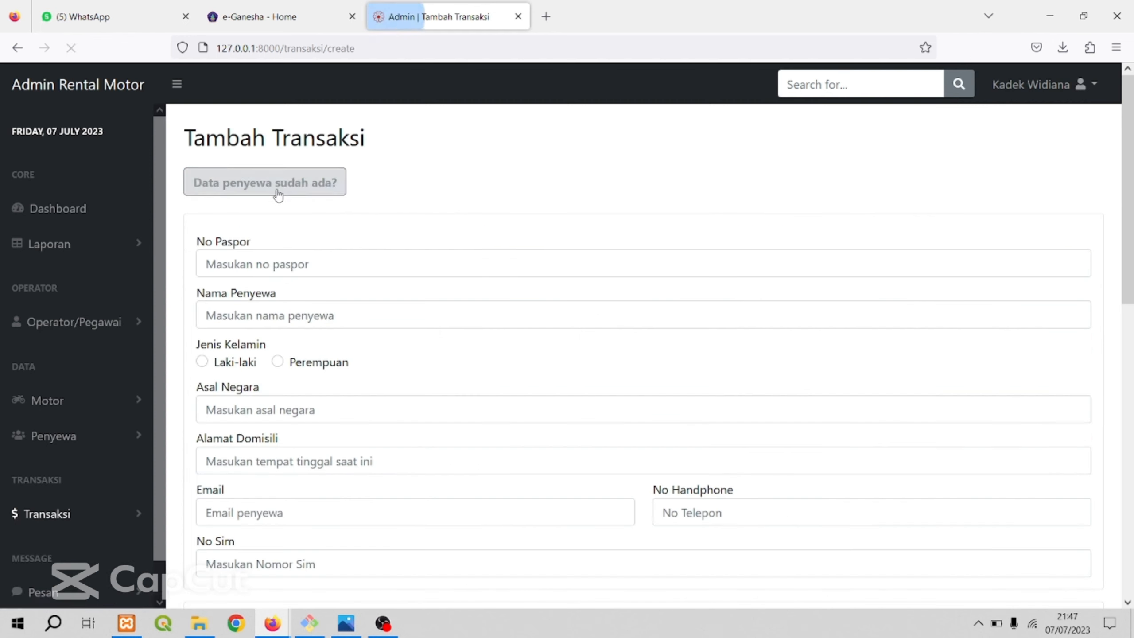
pyautogui.scroll(-3, 415, 289)
pyautogui.scroll(2, 415, 290)
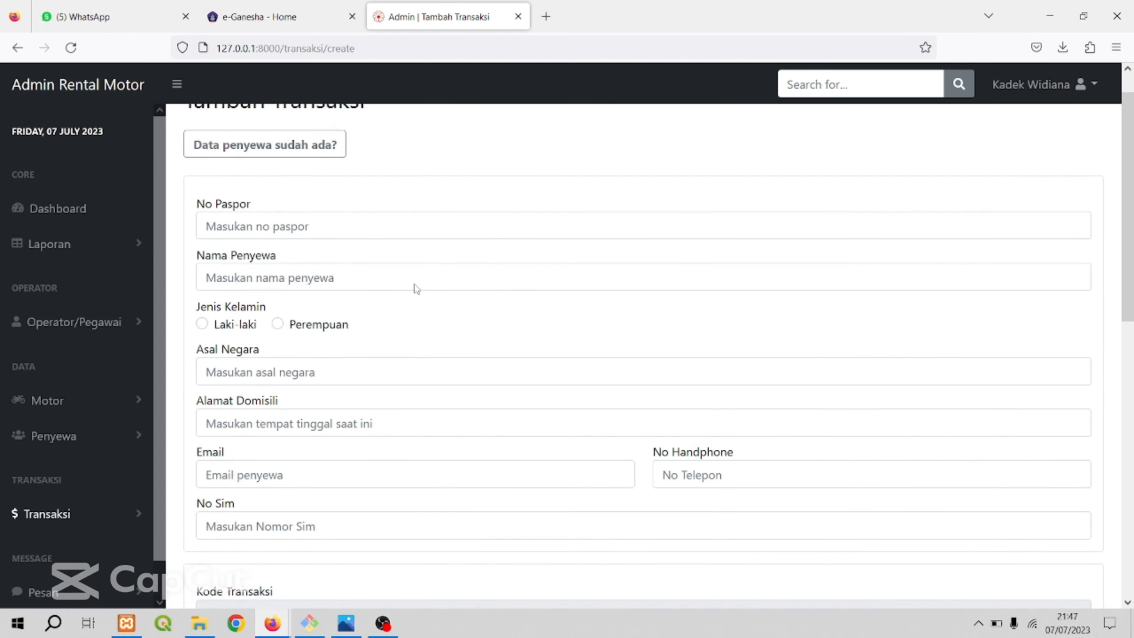
pyautogui.scroll(-1, 415, 288)
pyautogui.click(323, 188)
pyautogui.click(327, 241)
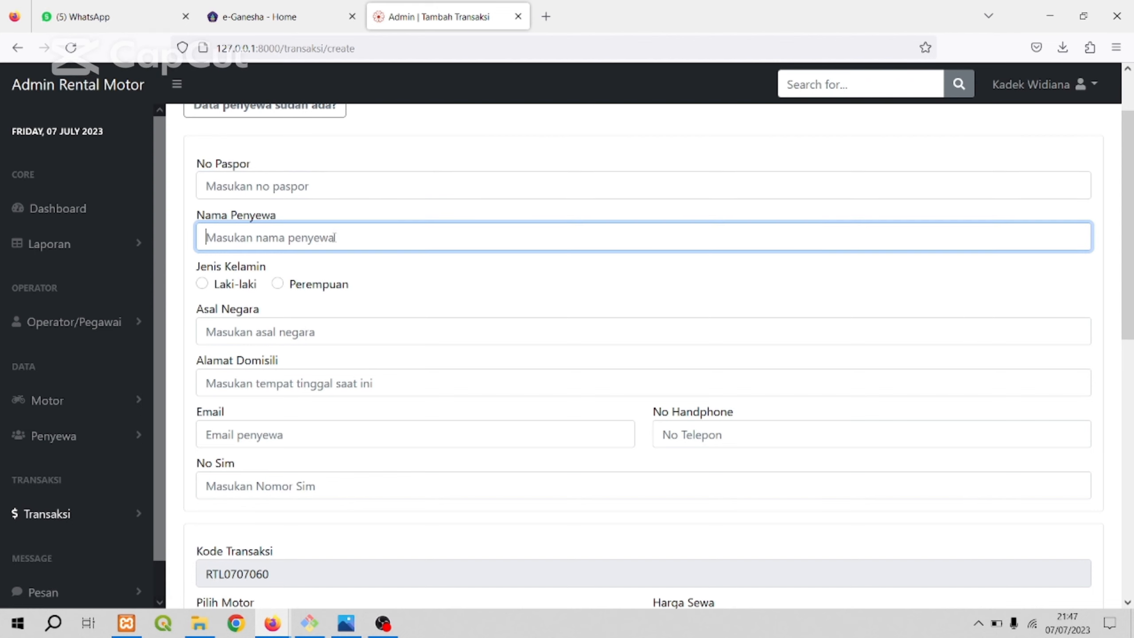
pyautogui.scroll(-5, 375, 287)
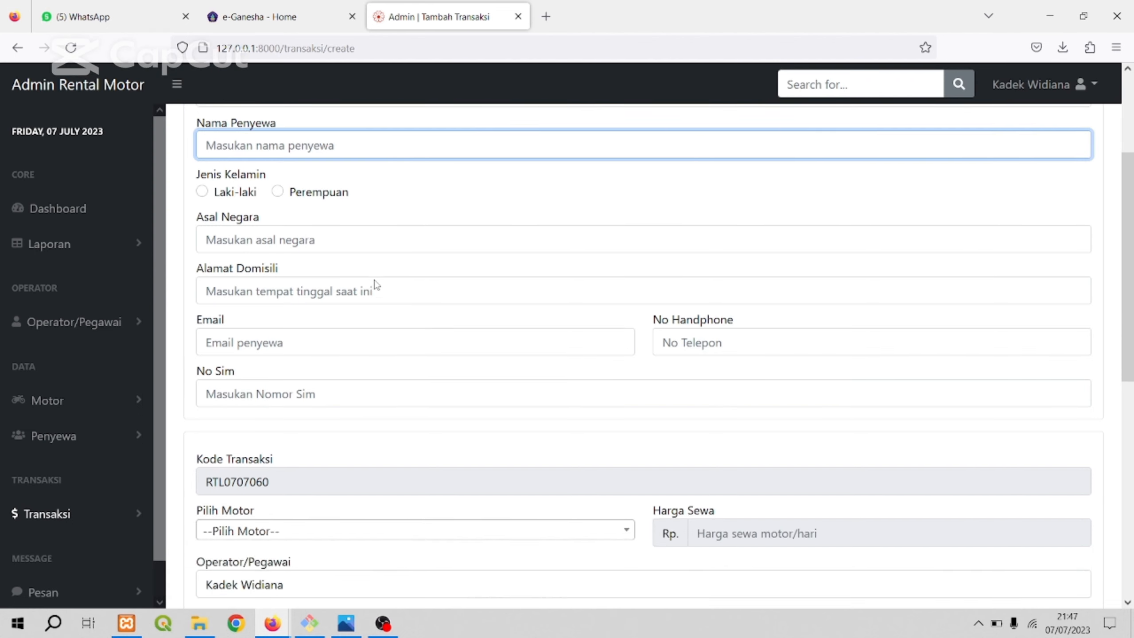
pyautogui.scroll(3, 367, 271)
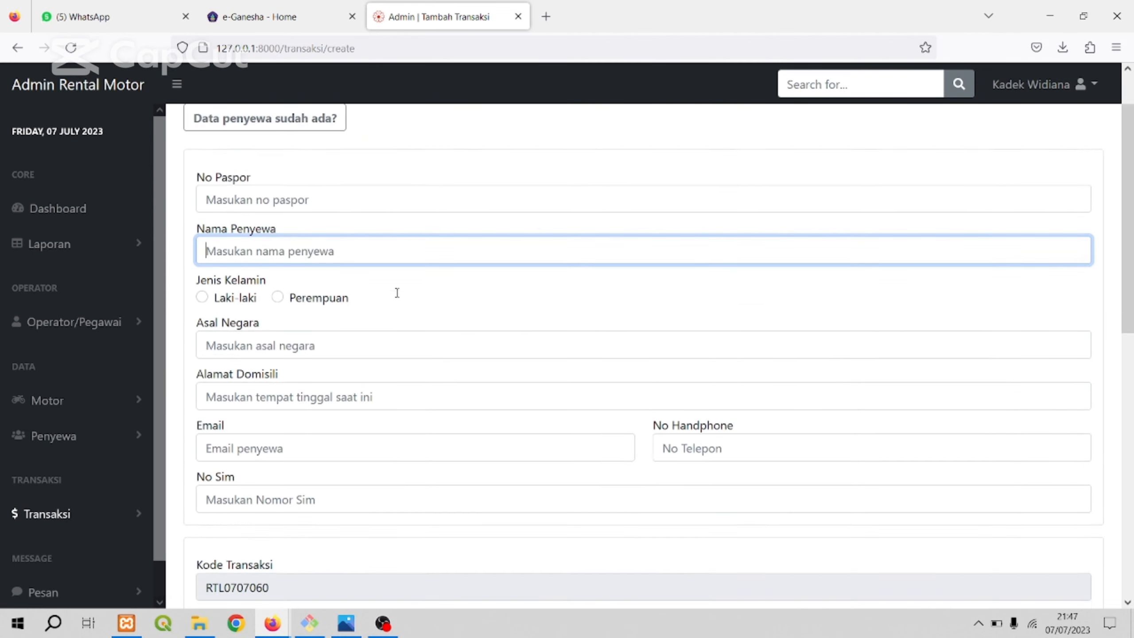
pyautogui.scroll(3, 370, 285)
pyautogui.click(501, 176)
pyautogui.scroll(-10, 429, 315)
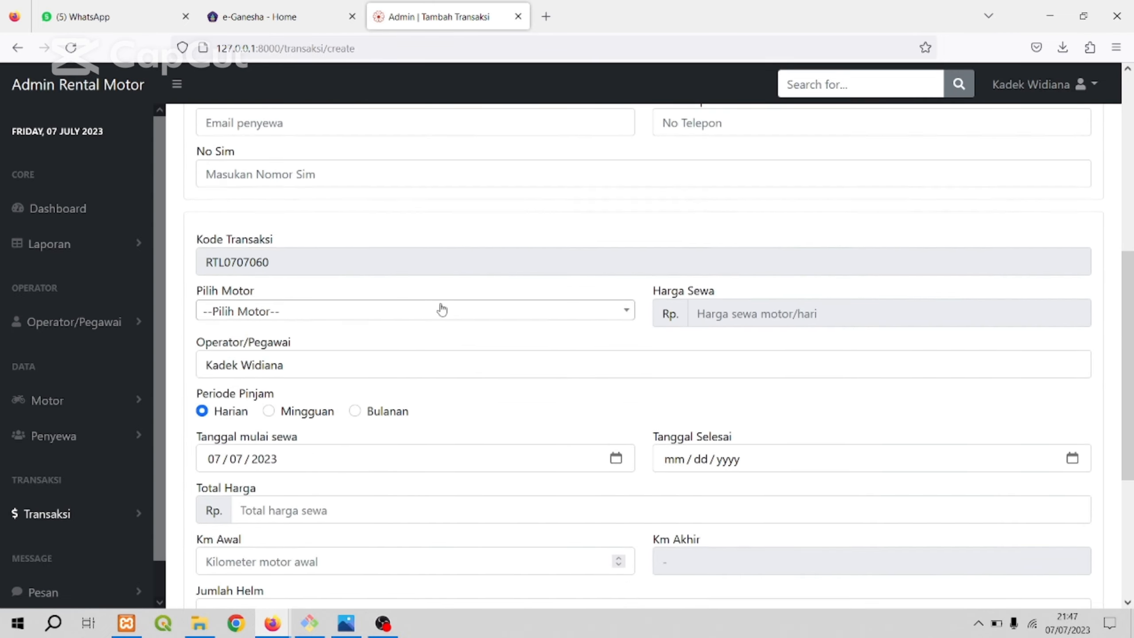
pyautogui.scroll(5, 433, 311)
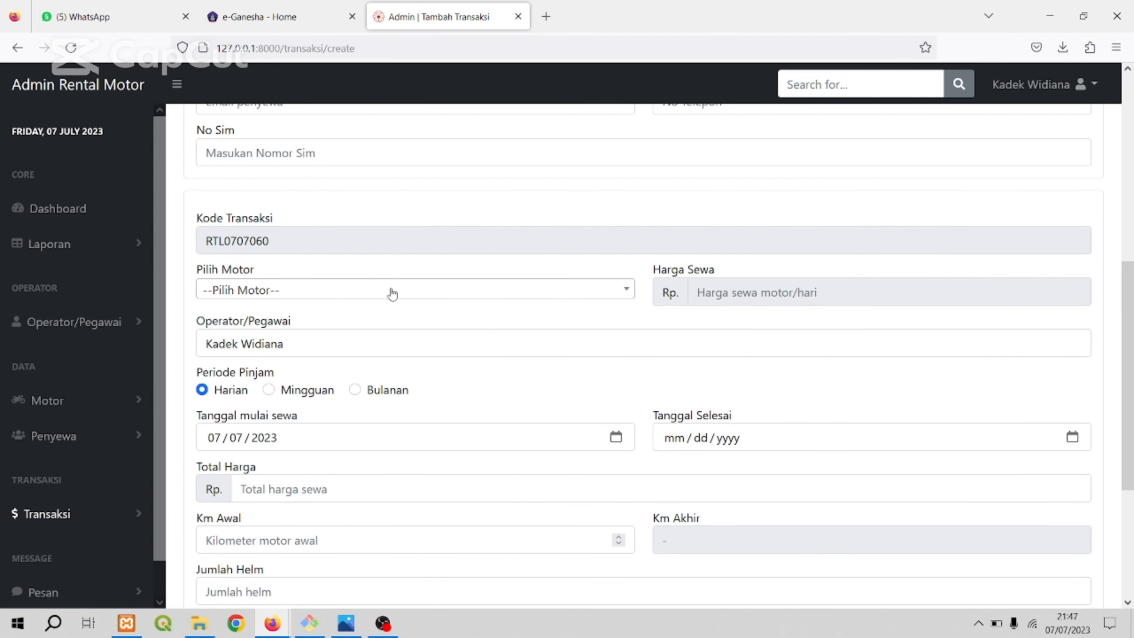
# Switch the new transaction to an existing renter and select the first renter listed under Nama Penyewa.
pyautogui.scroll(5, 389, 295)
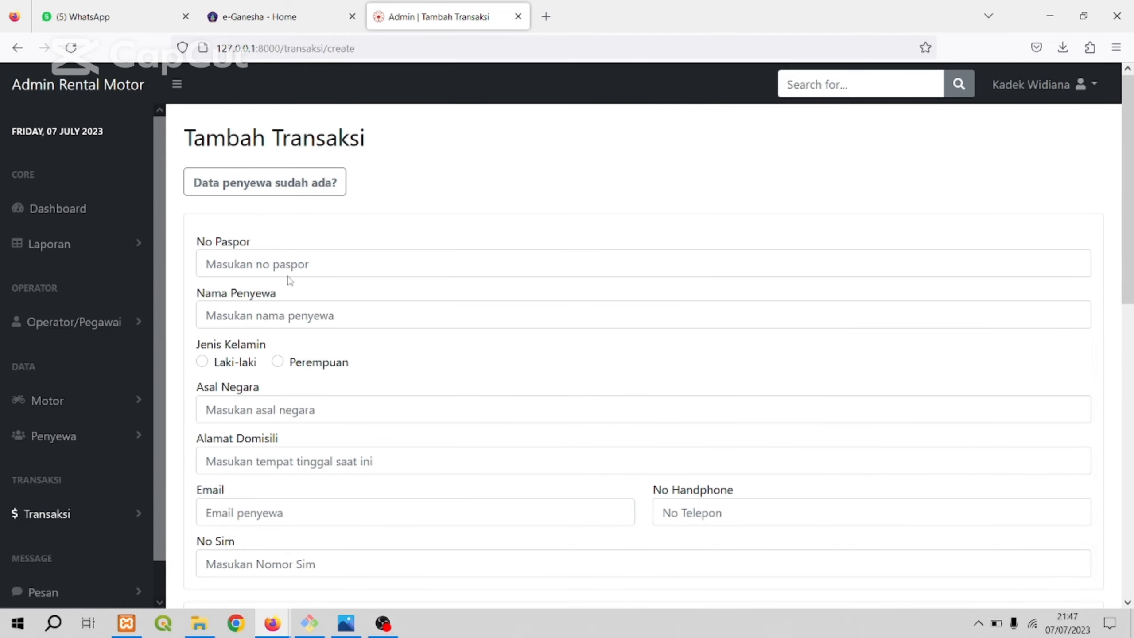
pyautogui.click(295, 196)
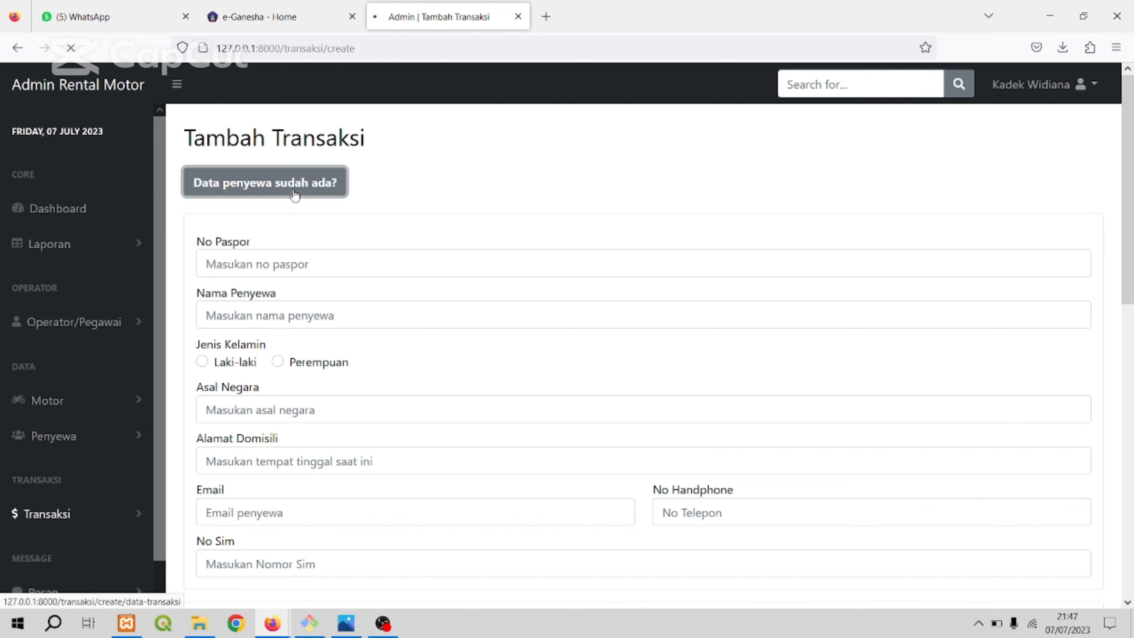
pyautogui.click(373, 211)
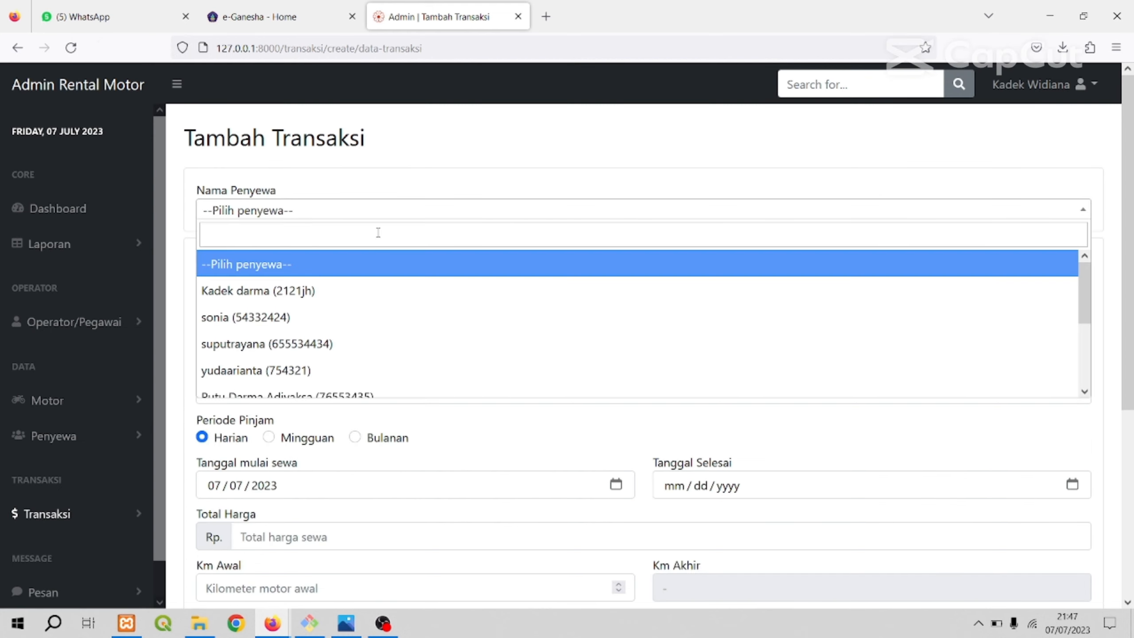
pyautogui.click(322, 289)
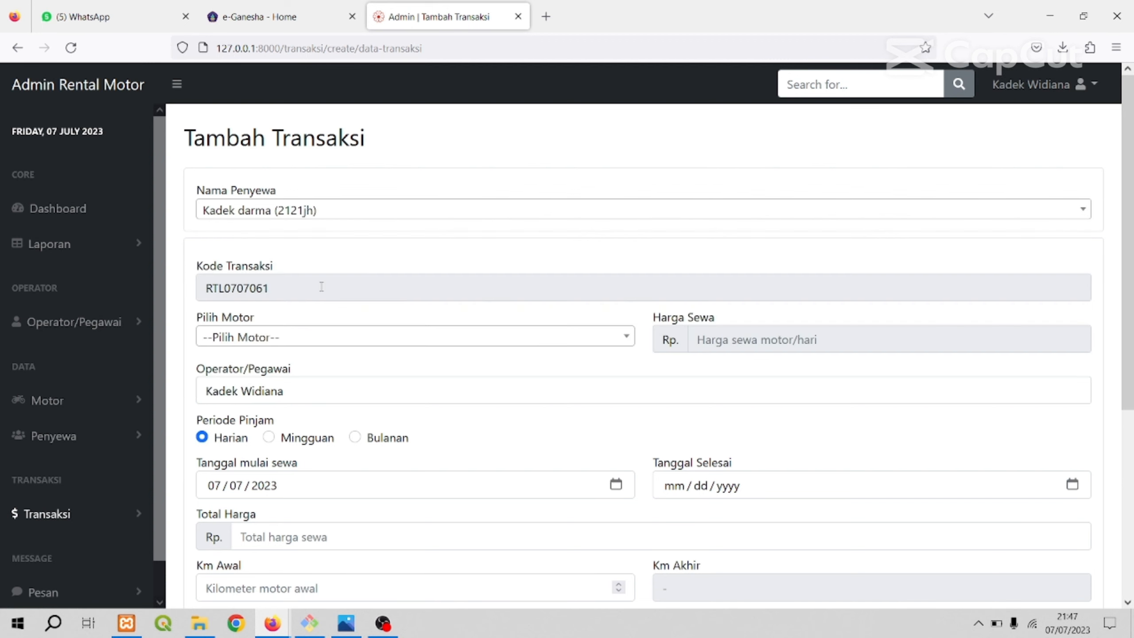
# Choose the motorbike Beat hitam (DK-3376-XX) and set the rental period to Mingguan.
pyautogui.scroll(-4, 409, 225)
pyautogui.scroll(2, 422, 230)
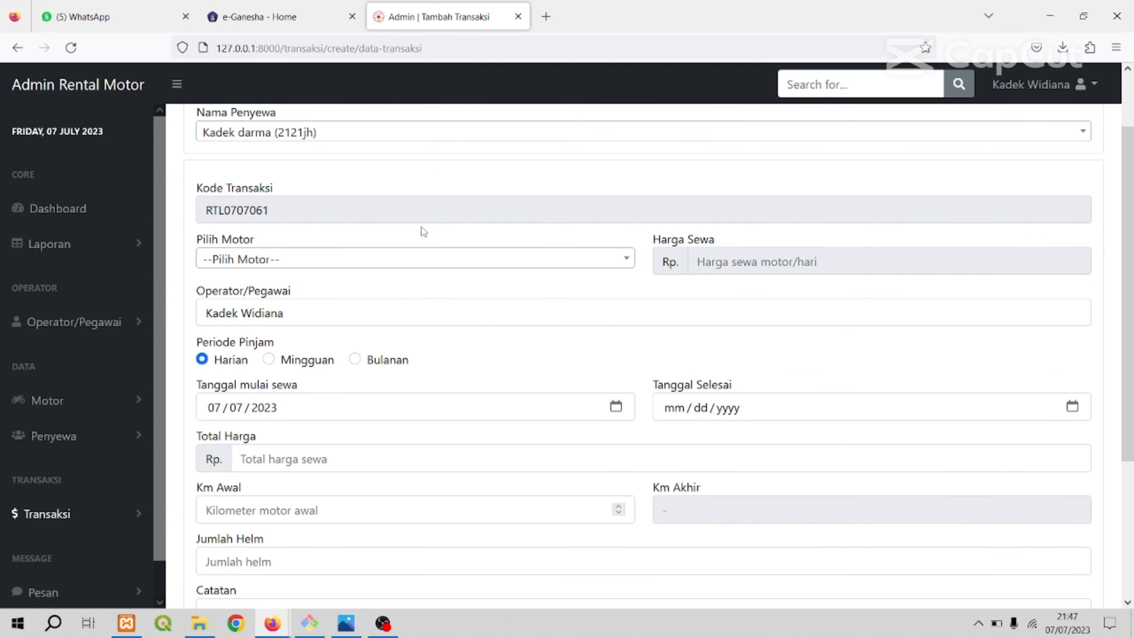
pyautogui.click(439, 264)
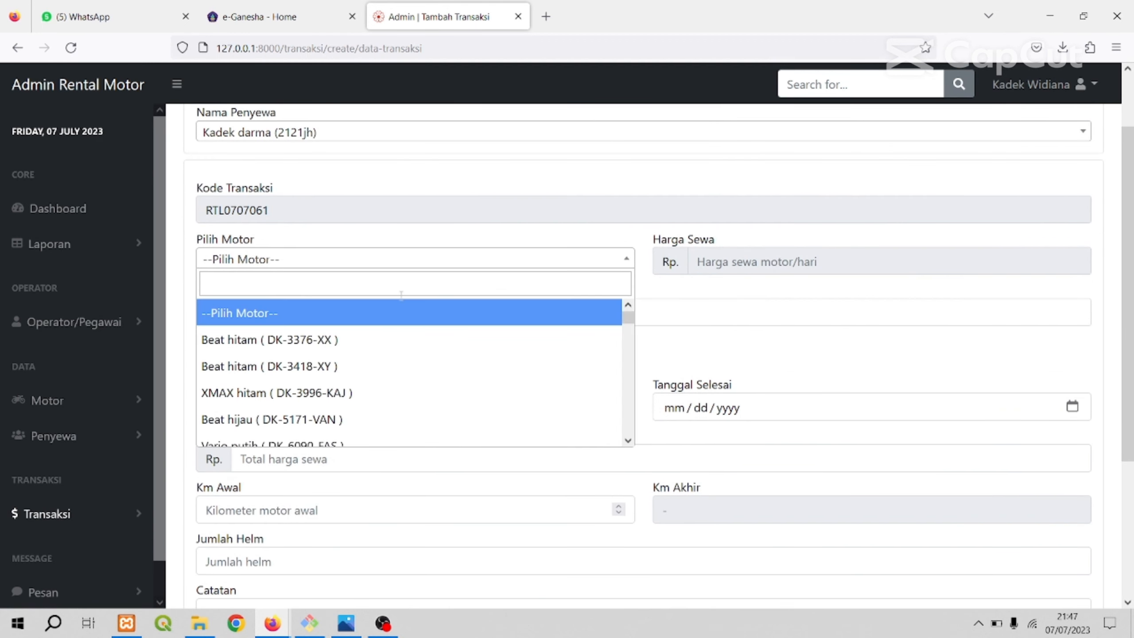
pyautogui.click(362, 348)
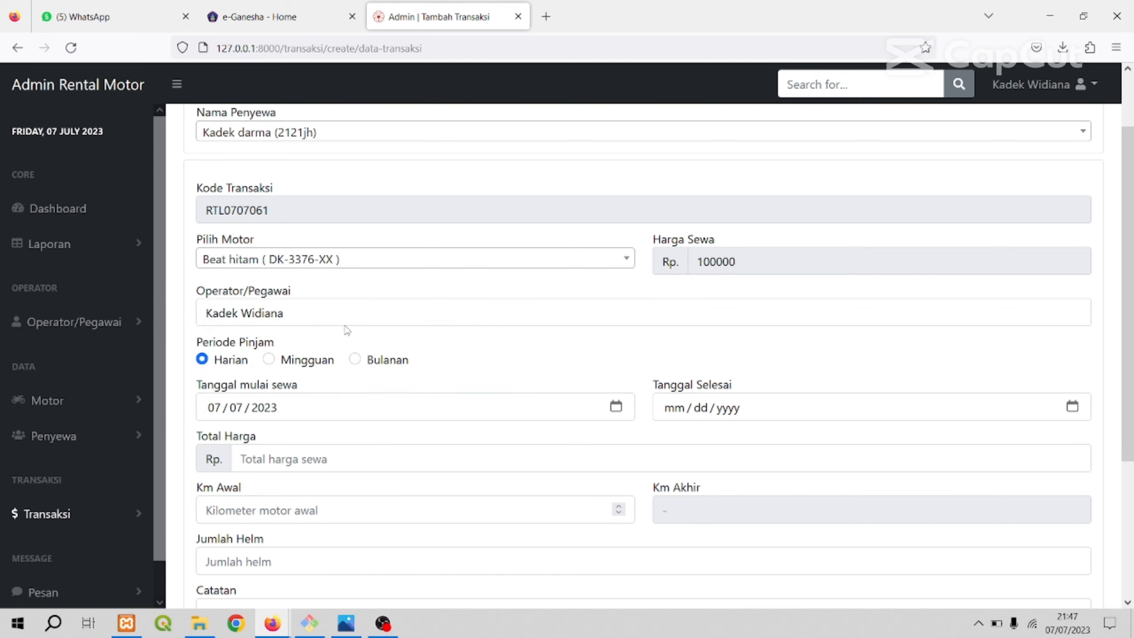
pyautogui.click(269, 360)
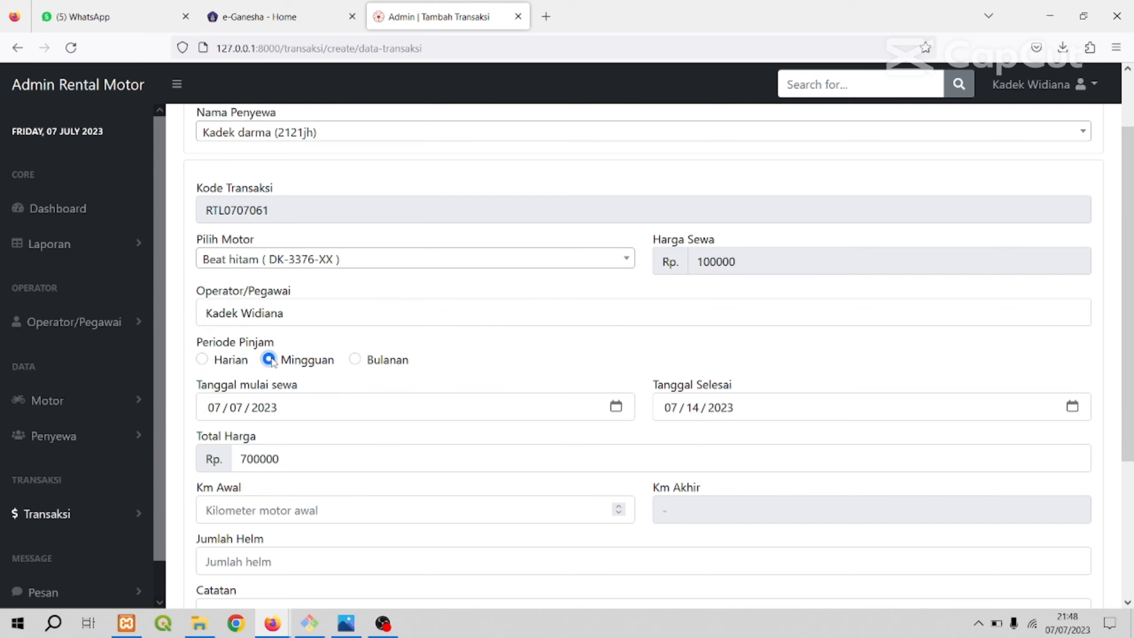
# Set Total Harga to 750000 and Km Awal to 12300 for the new rental.
pyautogui.scroll(-2, 470, 360)
pyautogui.click(315, 380)
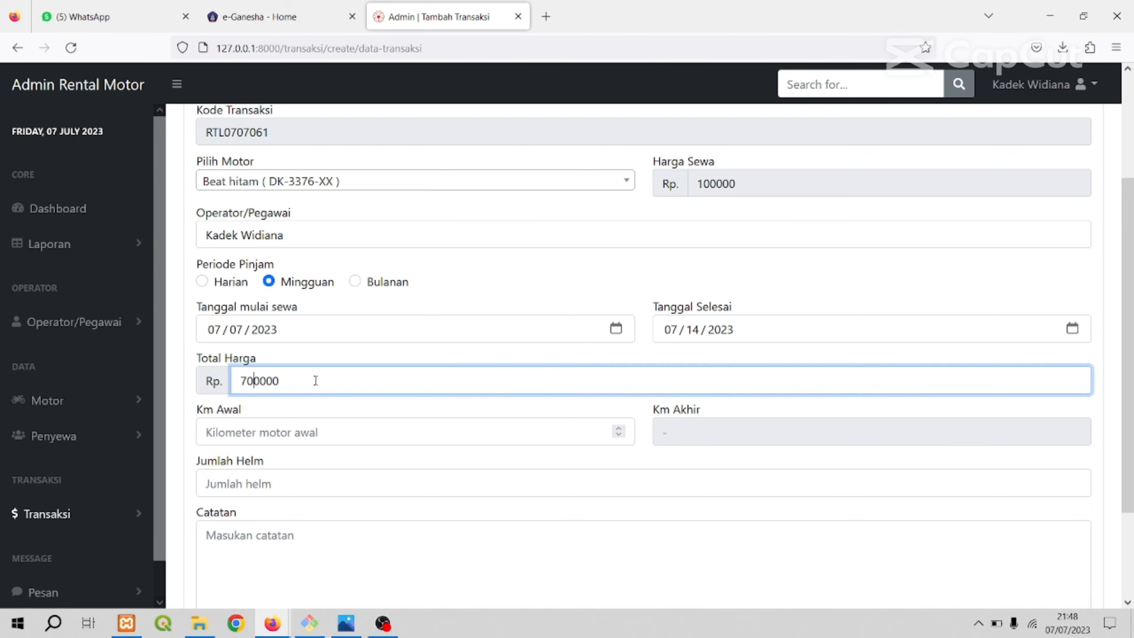
pyautogui.scroll(-3, 316, 380)
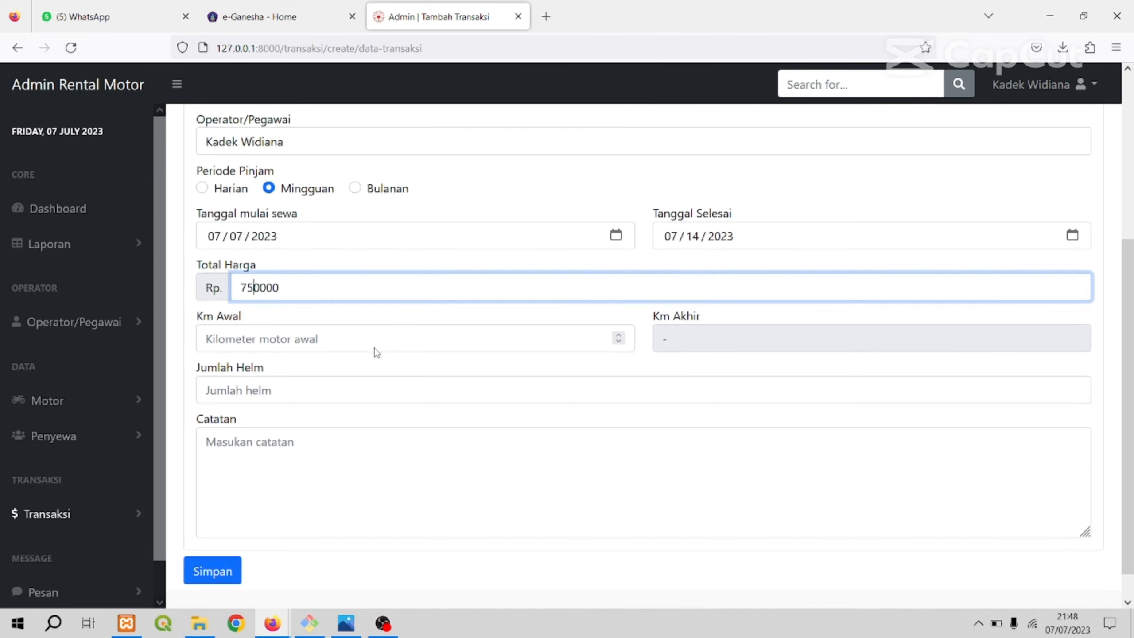
pyautogui.click(354, 314)
pyautogui.write('12300')
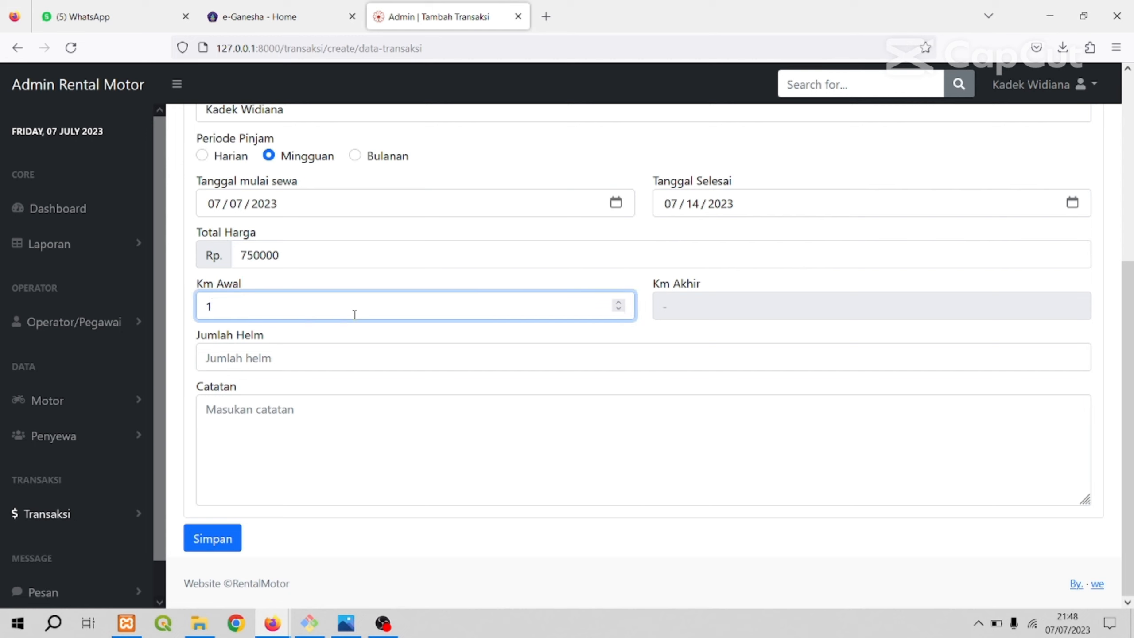
# Set Jumlah Helm to 1 with the Catatan "pinjam" and save the rental transaction.
pyautogui.click(349, 363)
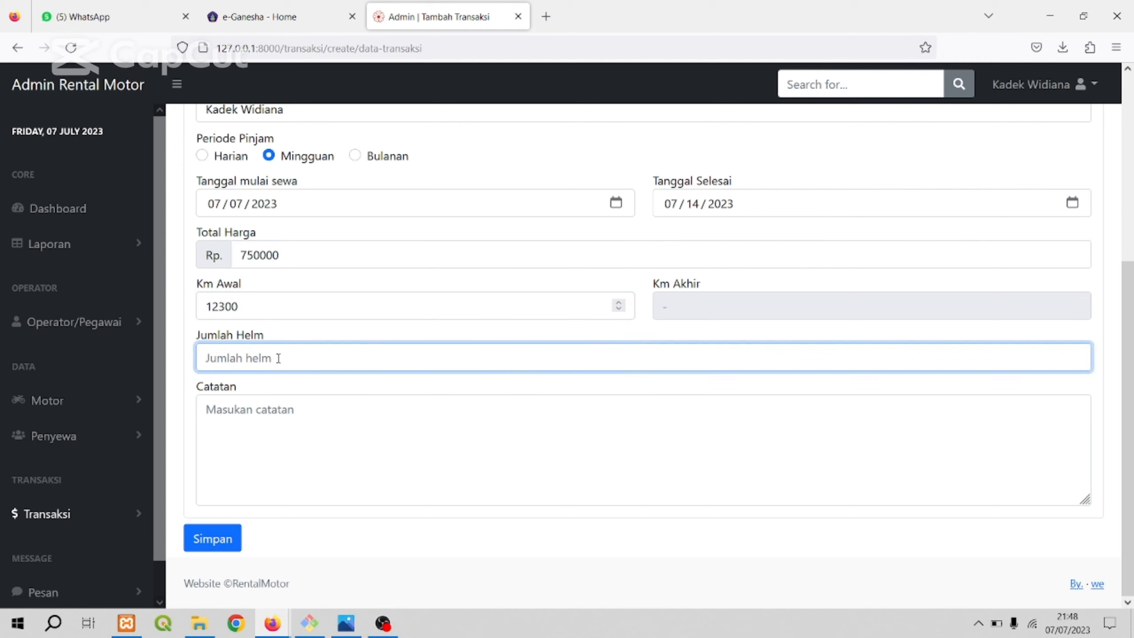
pyautogui.write('1')
pyautogui.click(339, 429)
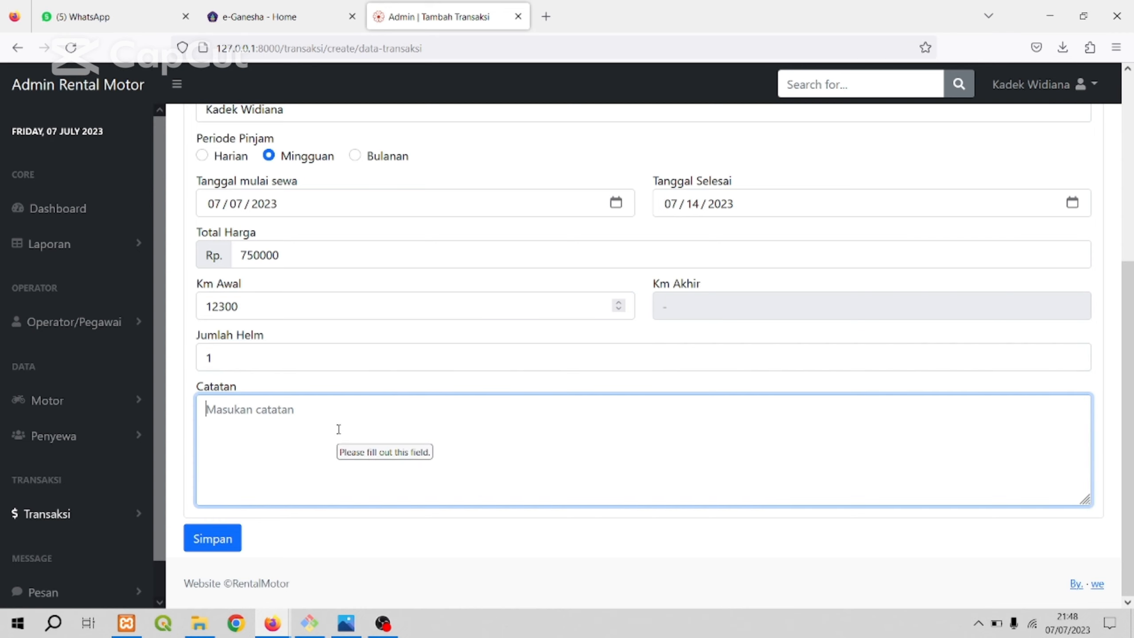
pyautogui.write('pinjam')
pyautogui.scroll(3, 359, 448)
pyautogui.scroll(-3, 366, 440)
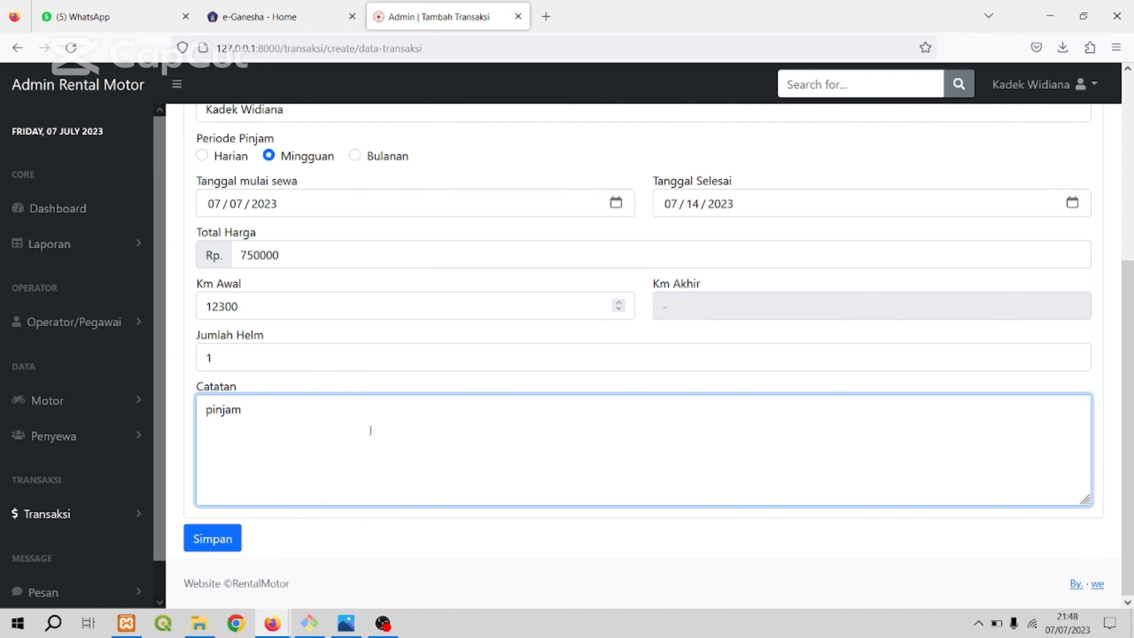
pyautogui.click(213, 538)
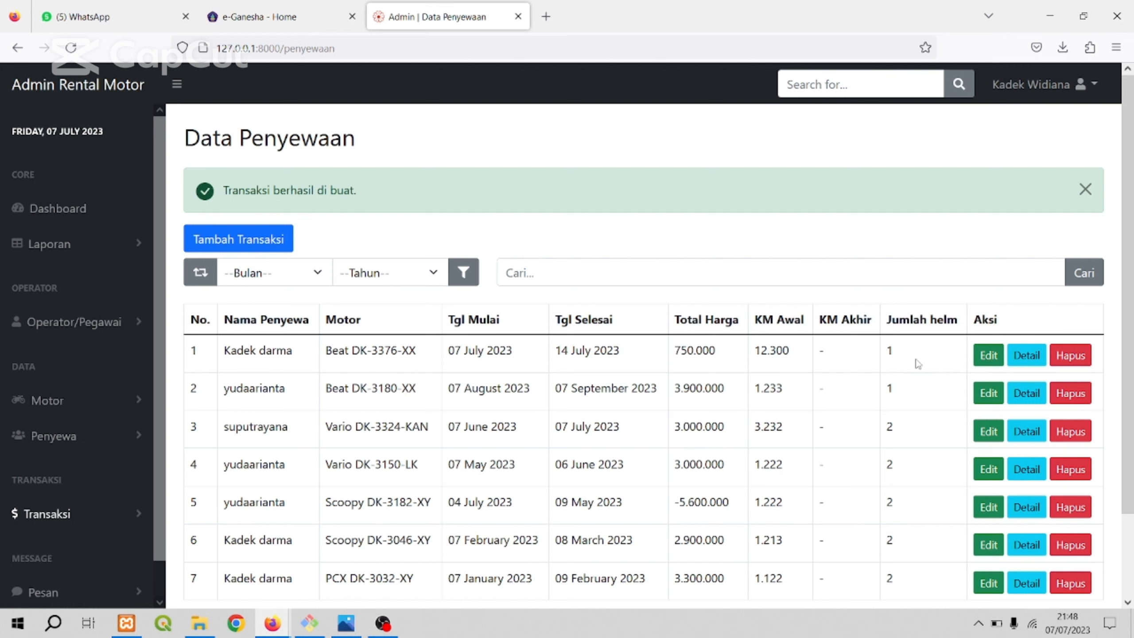
# Look over the Data Penyewaan list with its rental rows, search and filter controls, and row actions.
pyautogui.scroll(-2, 919, 364)
pyautogui.scroll(2, 345, 308)
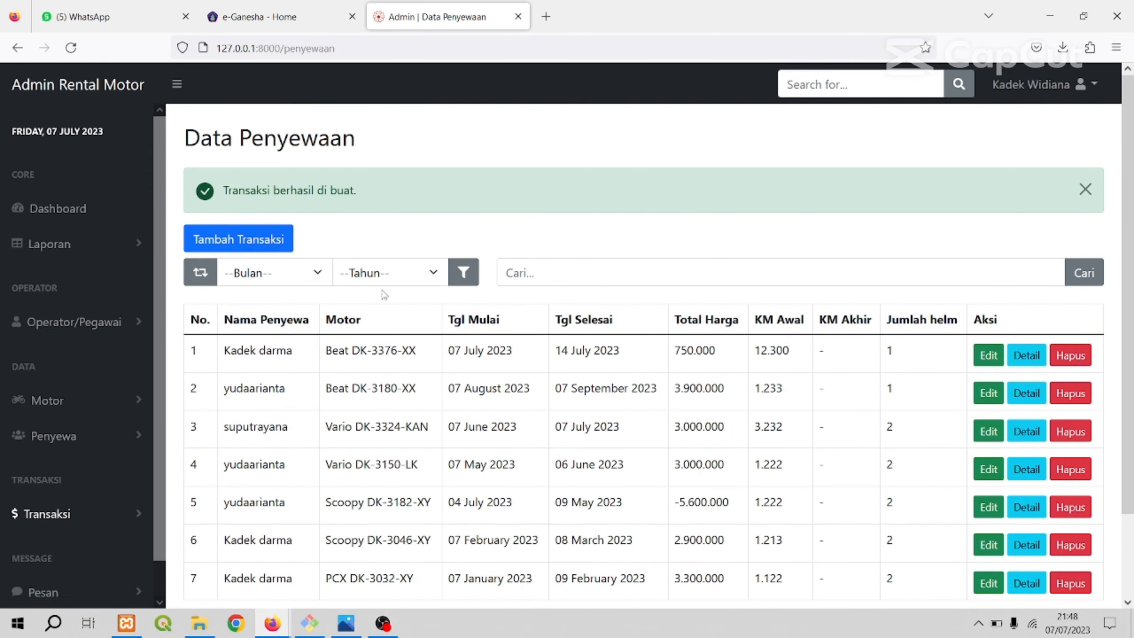
pyautogui.click(678, 274)
pyautogui.click(737, 237)
pyautogui.scroll(-2, 320, 376)
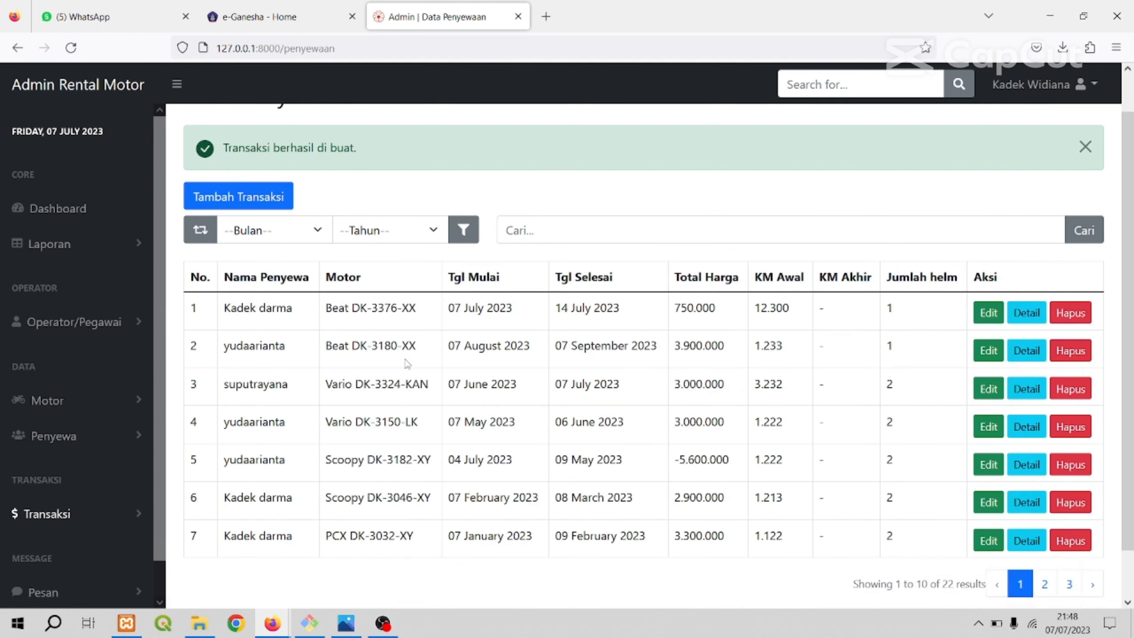
pyautogui.scroll(2, 324, 358)
pyautogui.scroll(-2, 316, 382)
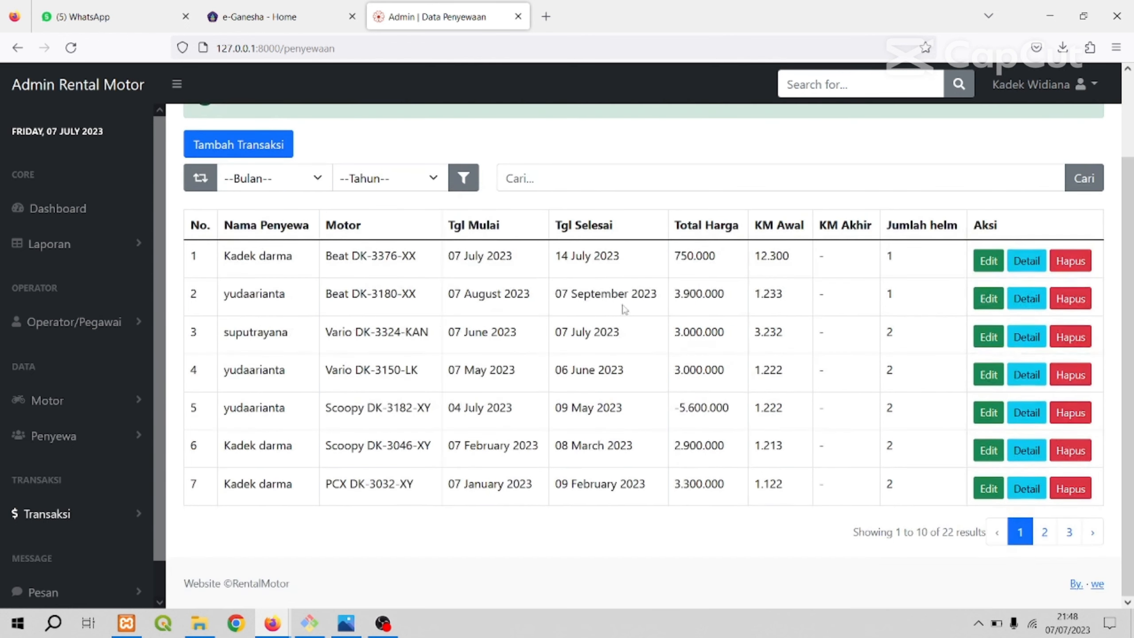
pyautogui.scroll(2, 943, 314)
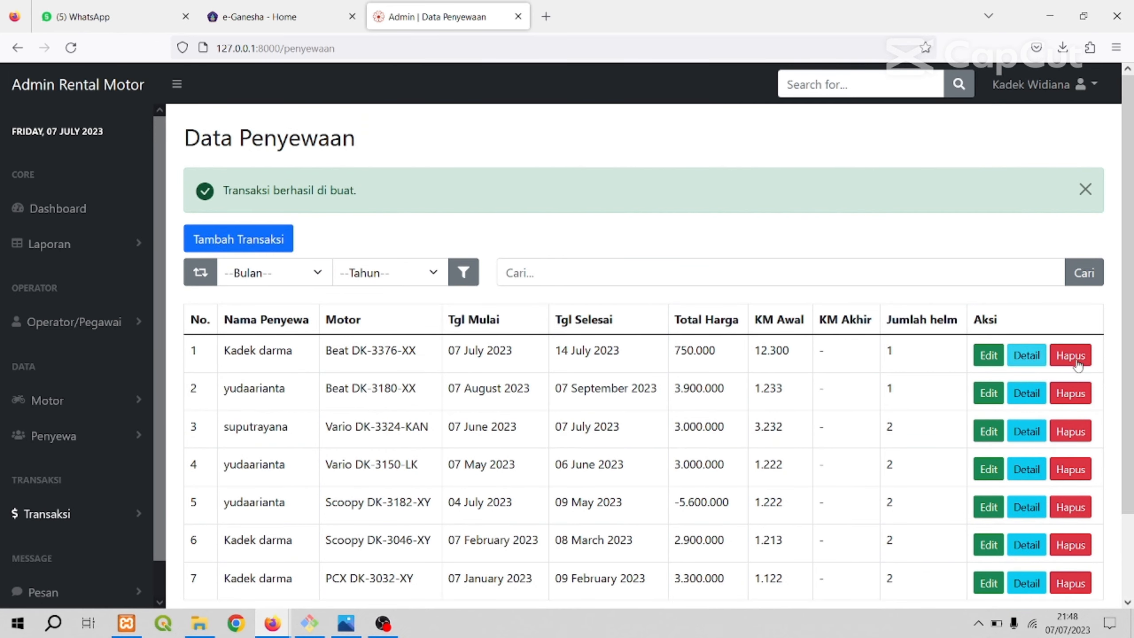
# Open the Pengembalian list from the Transaksi group.
pyautogui.scroll(-1, 503, 361)
pyautogui.scroll(-1, 98, 456)
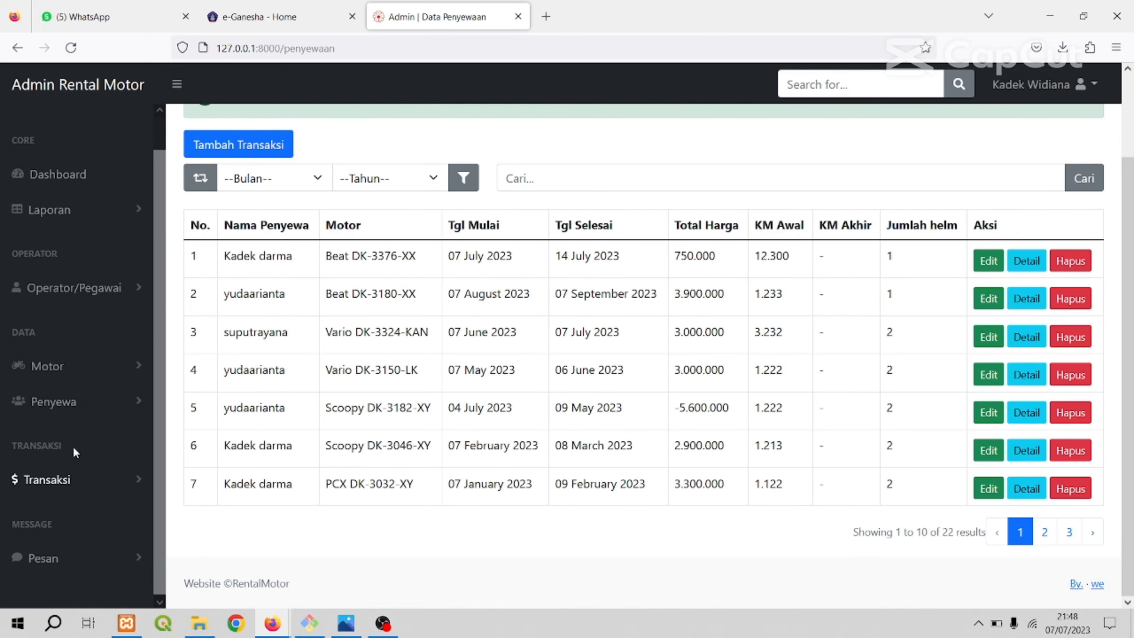
pyautogui.click(73, 478)
pyautogui.scroll(-3, 74, 478)
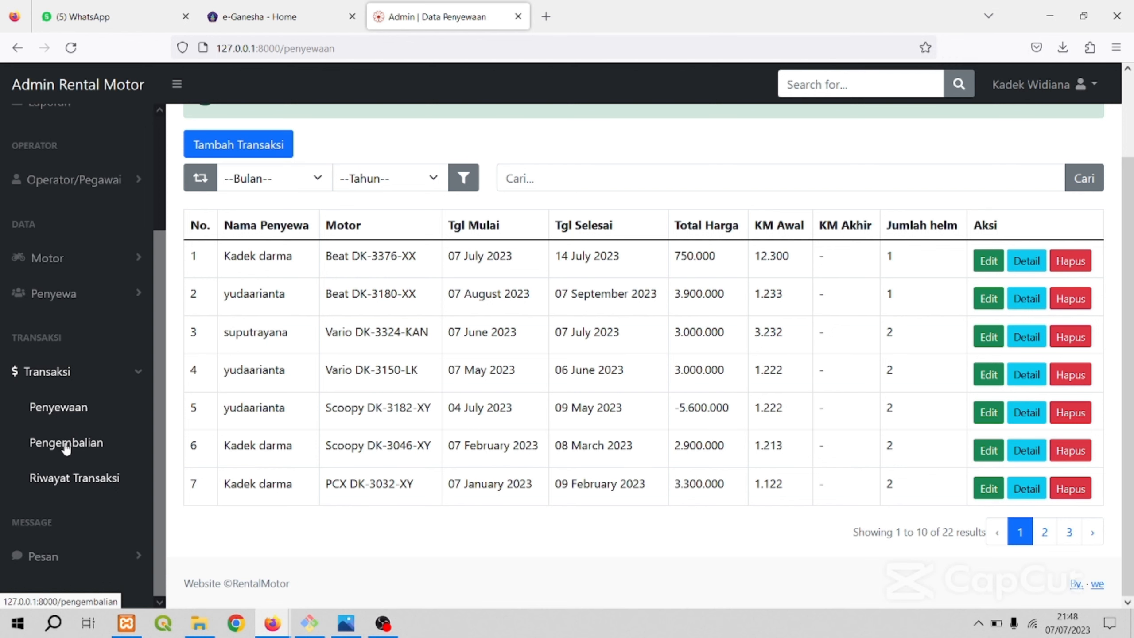
pyautogui.click(66, 443)
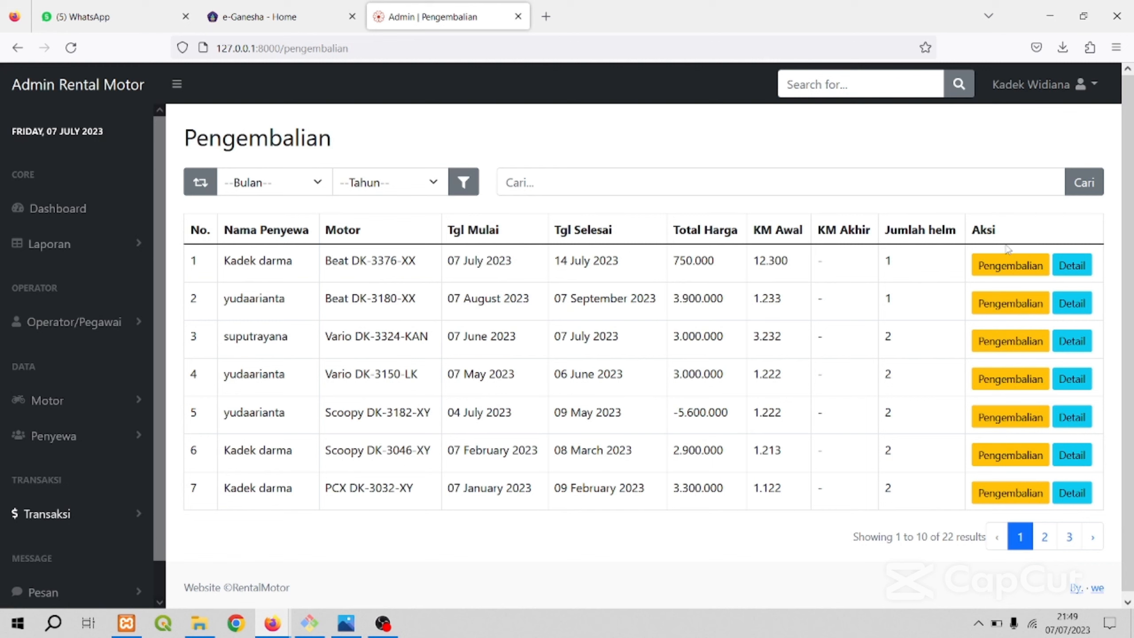
pyautogui.click(996, 273)
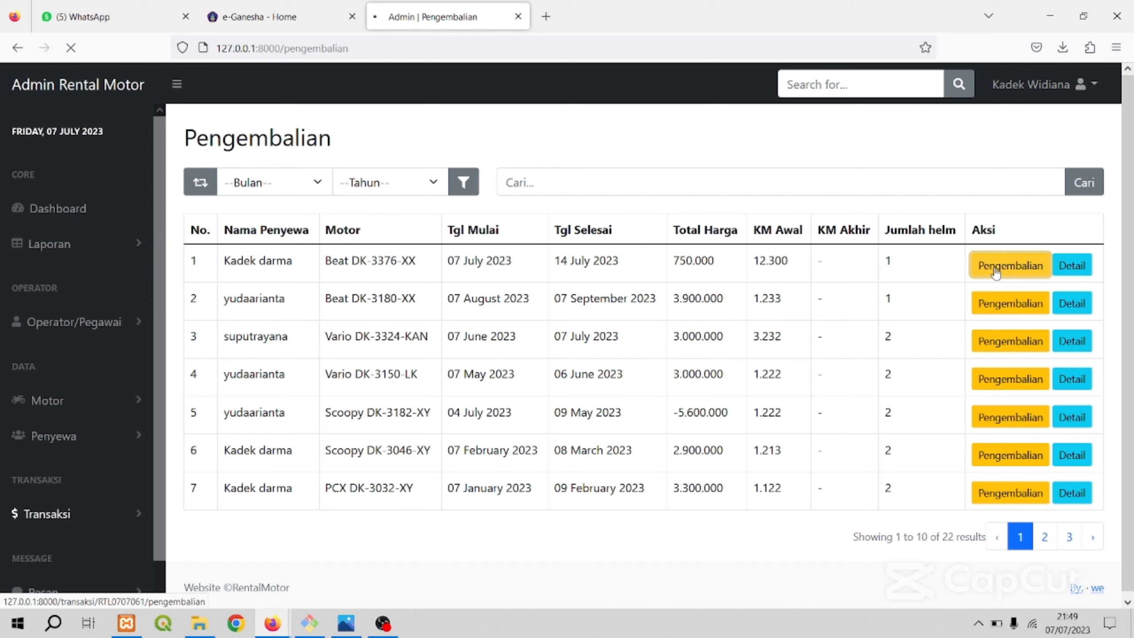
pyautogui.scroll(-5, 564, 312)
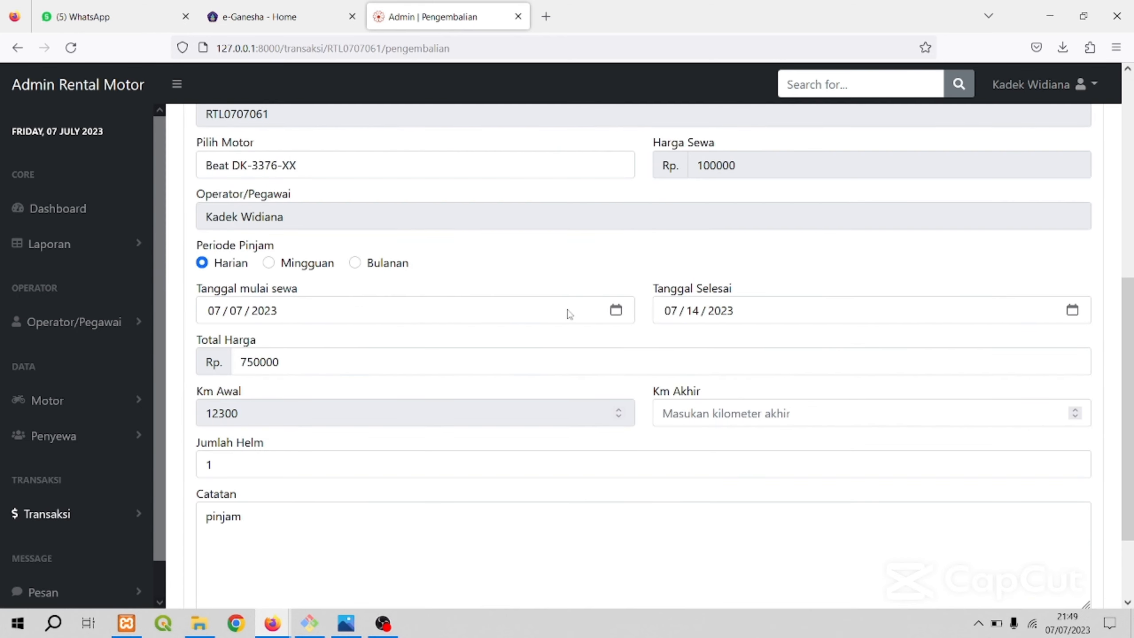
pyautogui.scroll(-2, 714, 397)
pyautogui.click(687, 303)
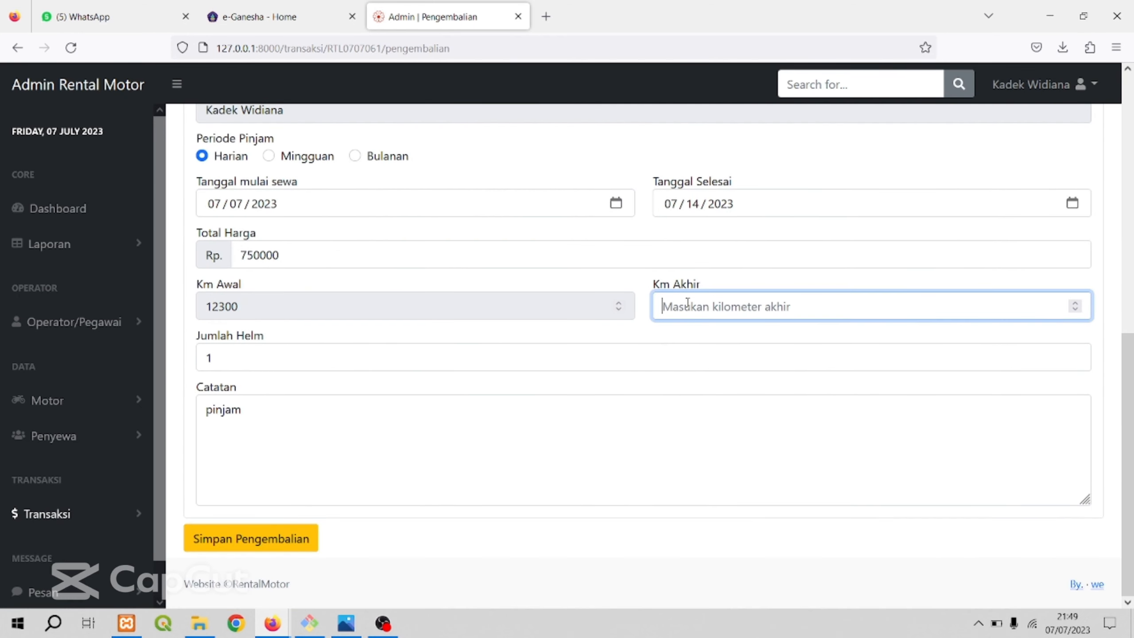
pyautogui.write('12500')
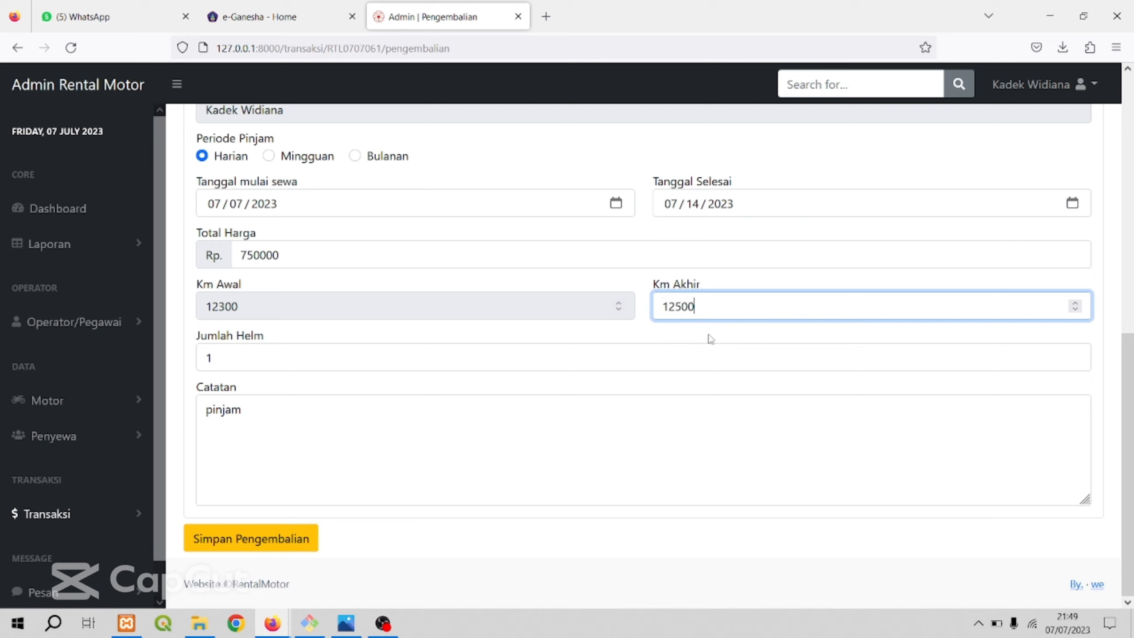
pyautogui.press('BackSpace')
pyautogui.press('BackSpace')
pyautogui.write('98')
pyautogui.click(282, 544)
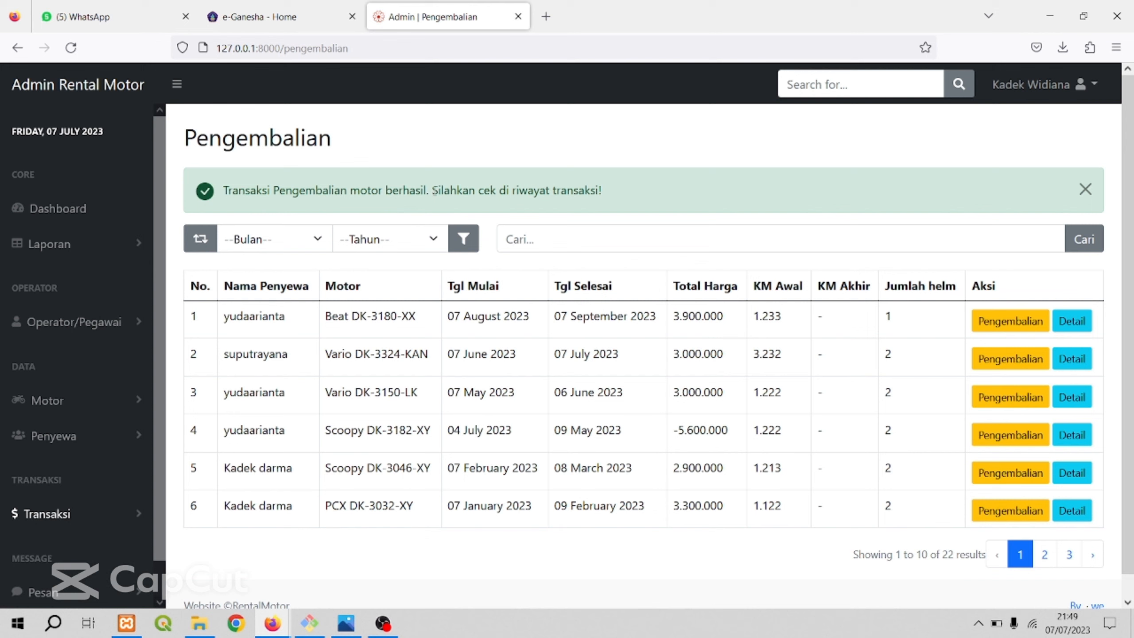
# Open Riwayat Transaksi and view the transaction details of the Beat DK-3376-XX rental, closing them when done.
pyautogui.click(86, 514)
pyautogui.scroll(-3, 75, 581)
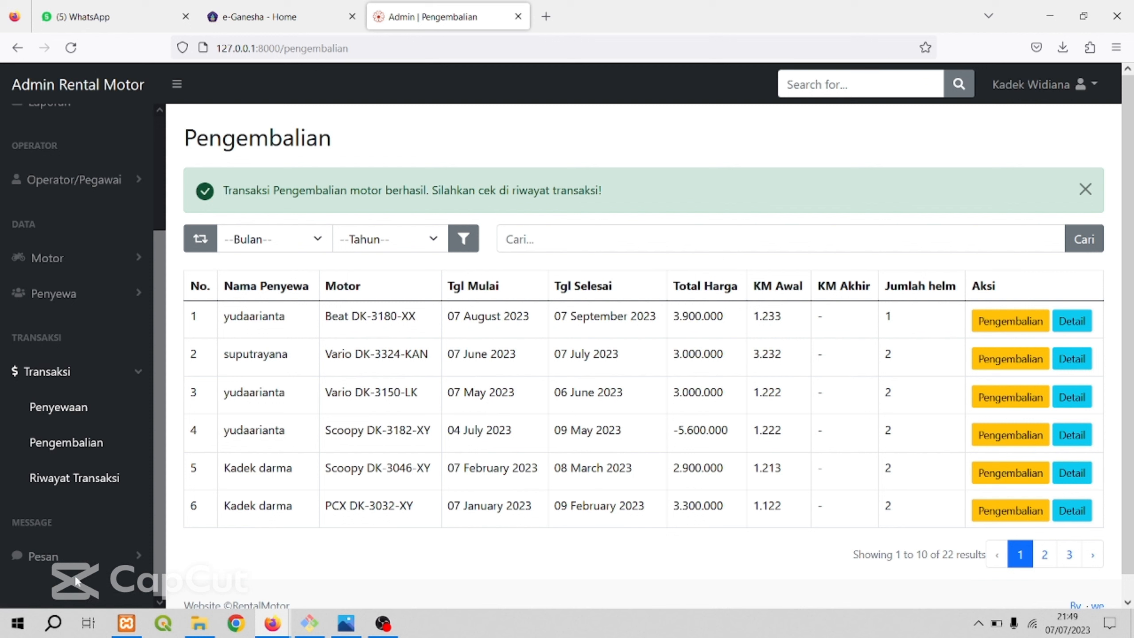
pyautogui.click(71, 481)
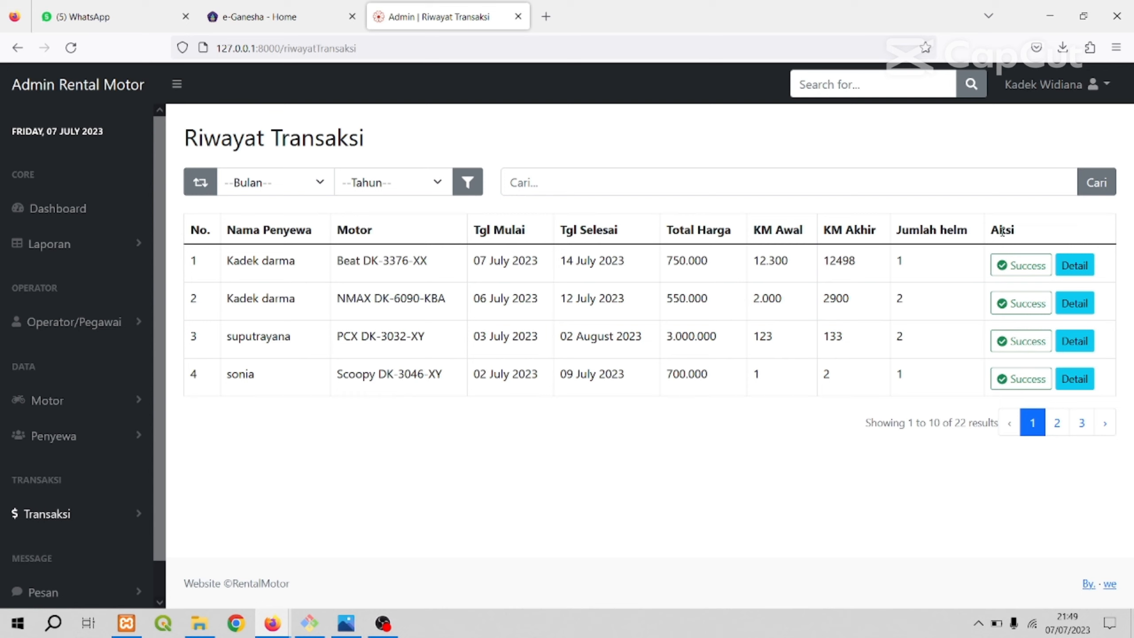
pyautogui.click(1076, 266)
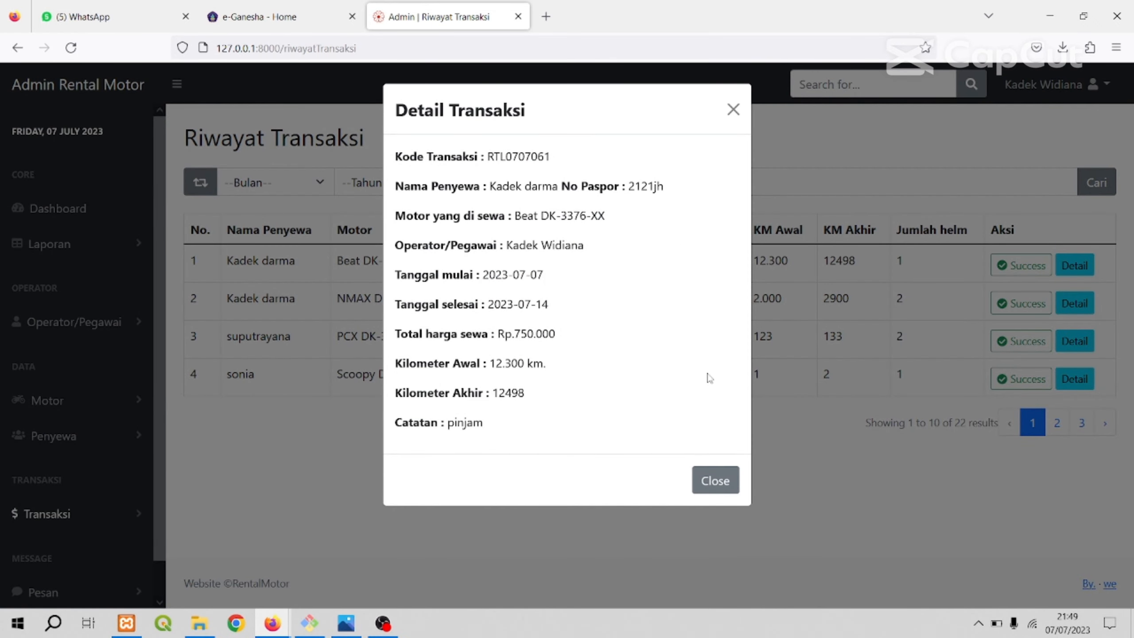
pyautogui.click(712, 481)
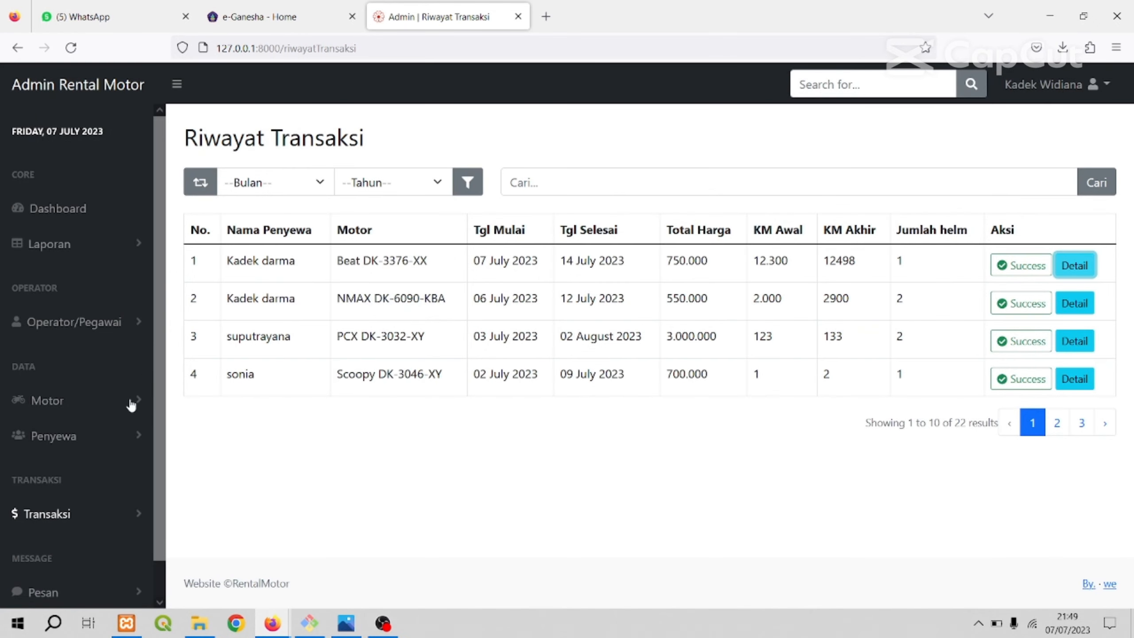
# Open the Daftar Pesan list from the Pesan group.
pyautogui.scroll(-1, 98, 480)
pyautogui.click(96, 476)
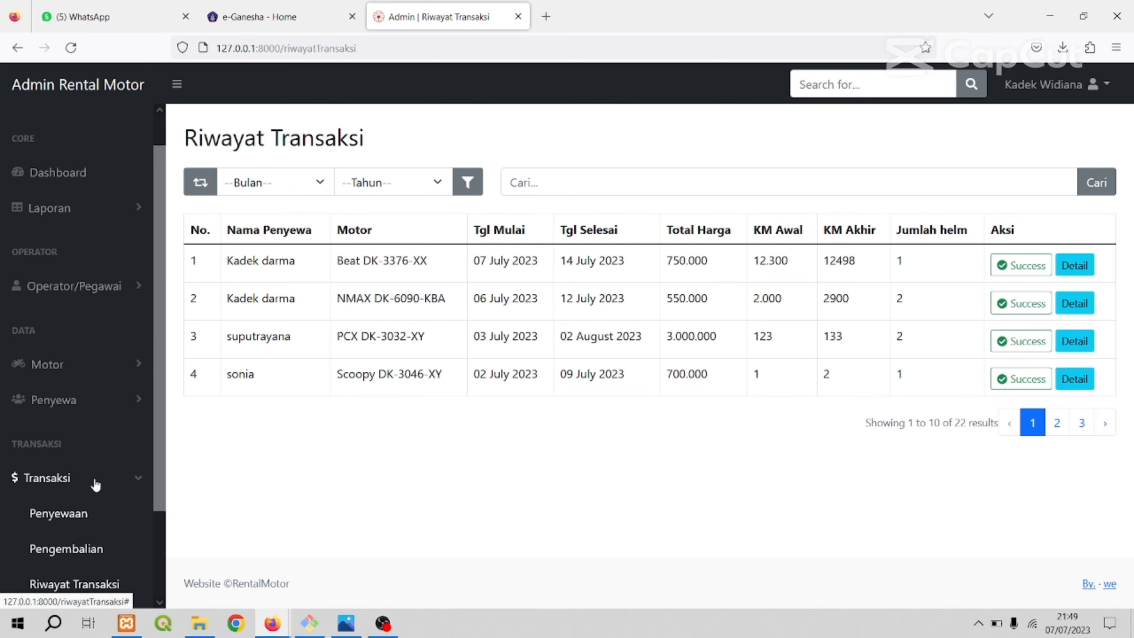
pyautogui.click(97, 475)
pyautogui.click(95, 480)
pyautogui.click(98, 475)
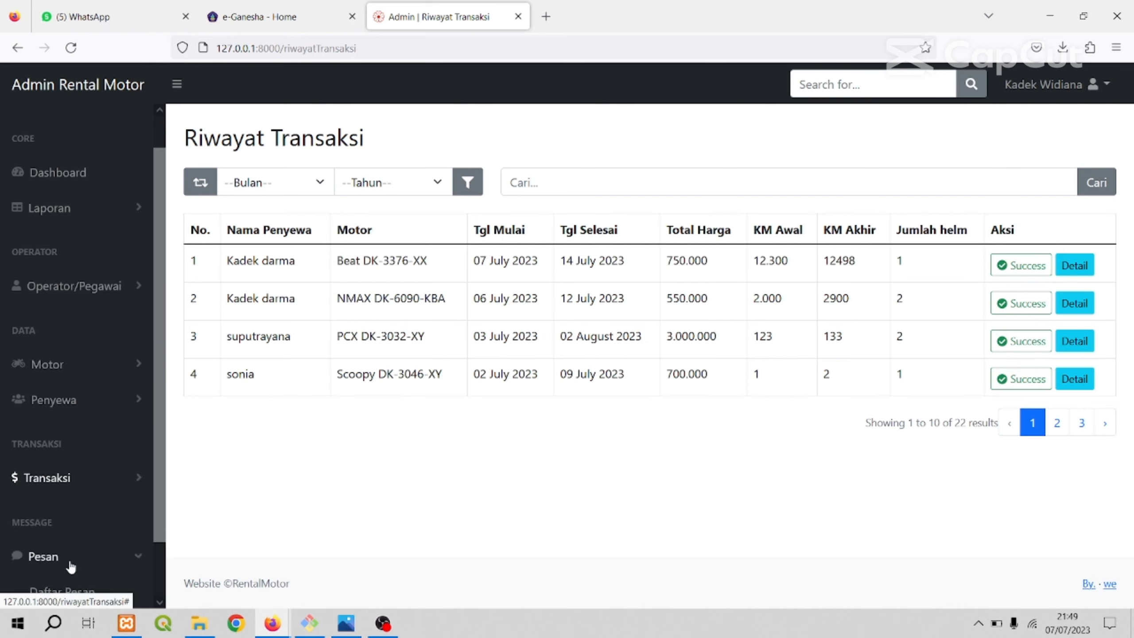
pyautogui.scroll(-2, 80, 503)
pyautogui.click(88, 489)
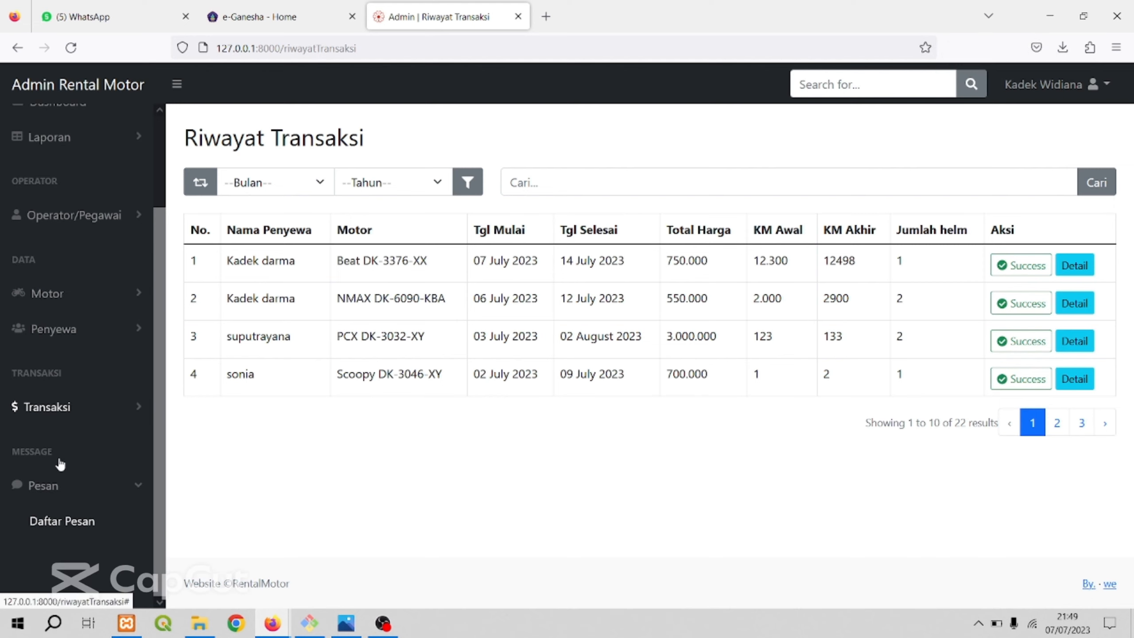
pyautogui.click(55, 524)
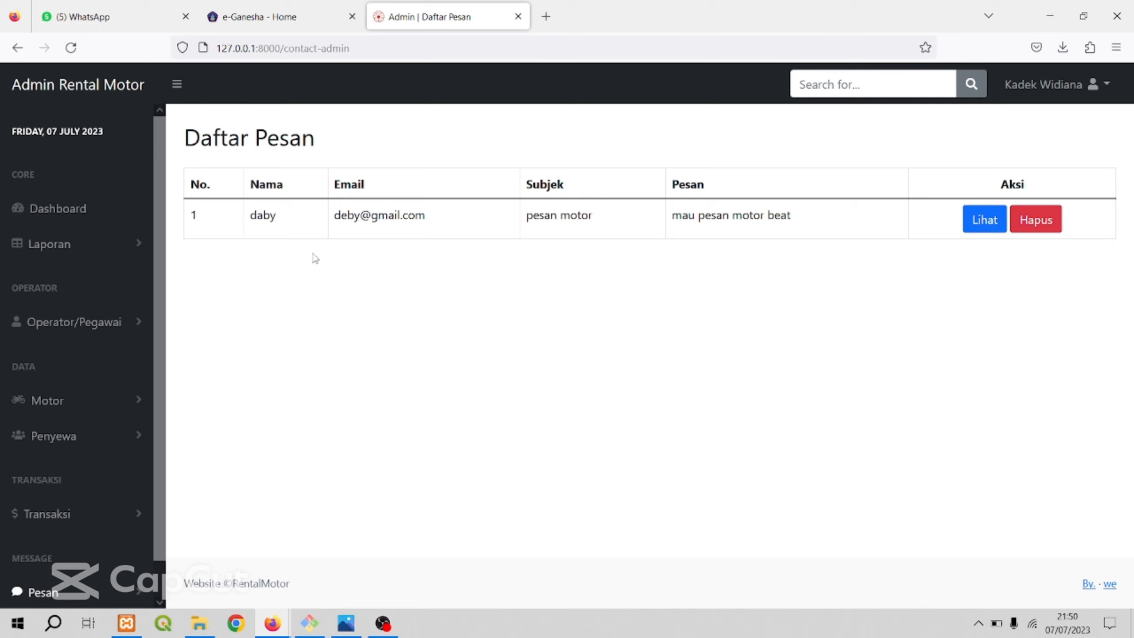
# View the details of the "pesan motor" message, close them and go to the Dashboard.
pyautogui.click(985, 222)
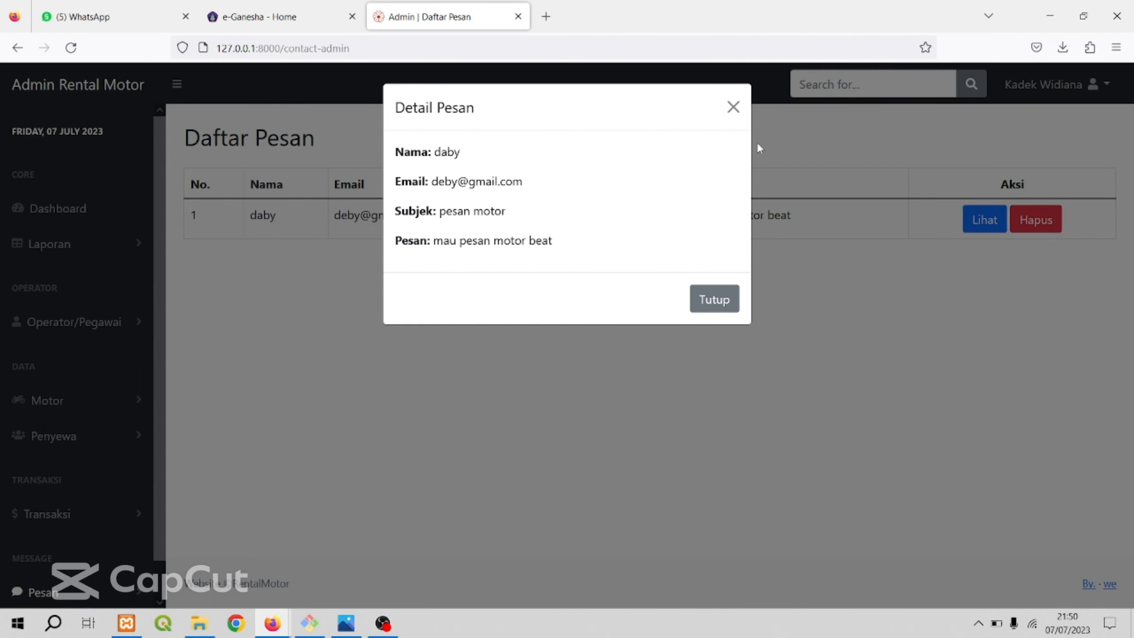
pyautogui.click(732, 108)
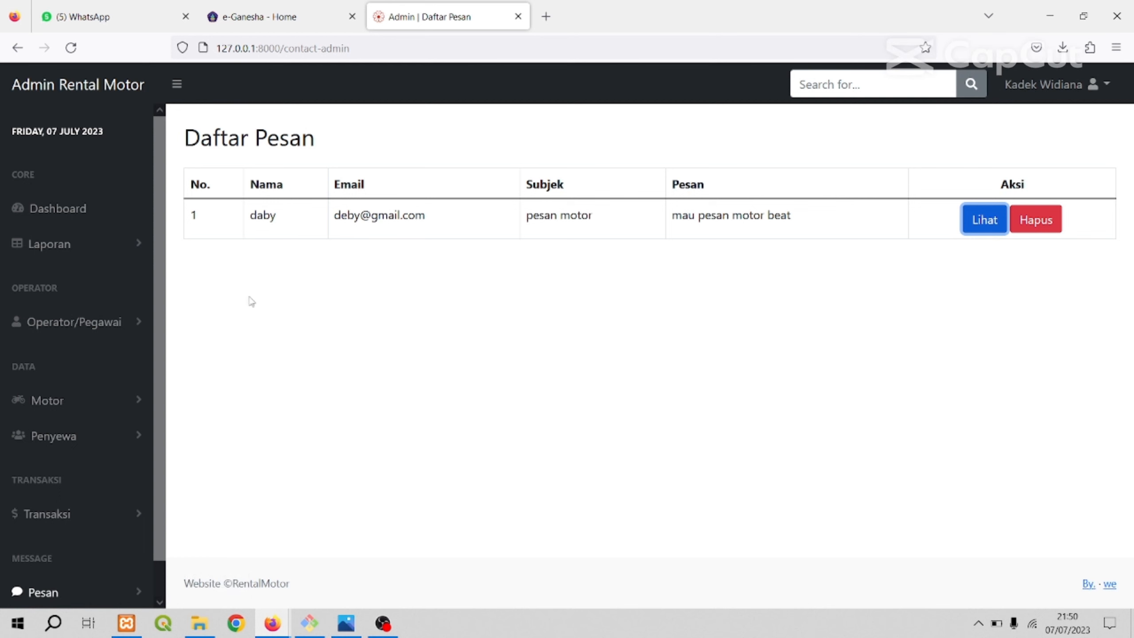
pyautogui.click(61, 214)
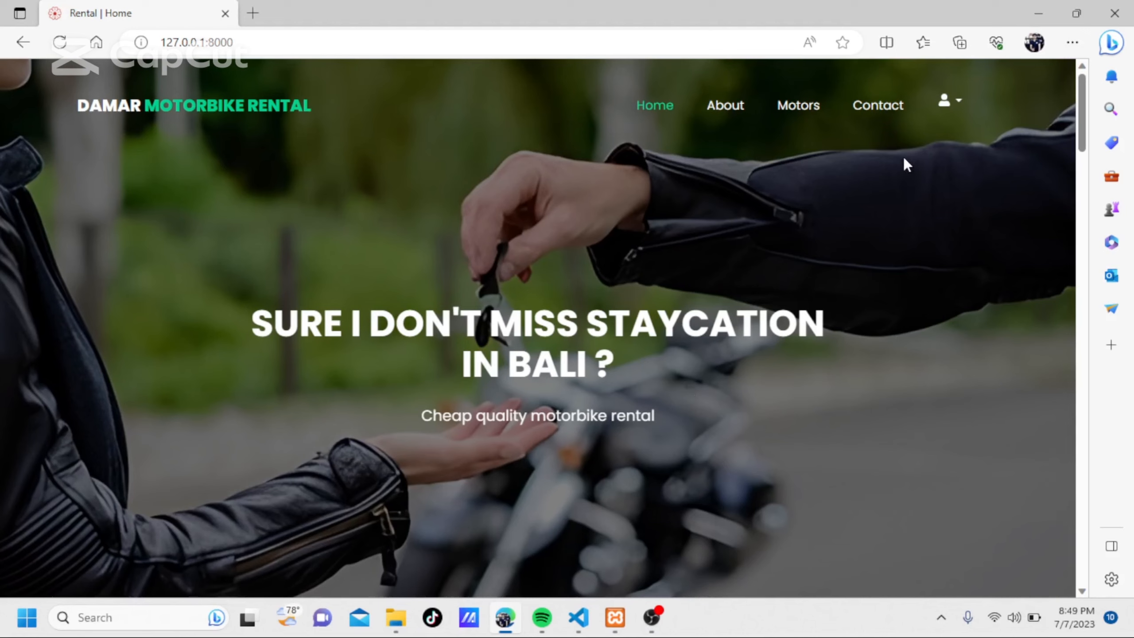
# Open the login page from the public home page, log in with the prefilled account e-mail and password, and dismiss the login message.
pyautogui.click(949, 101)
pyautogui.click(956, 139)
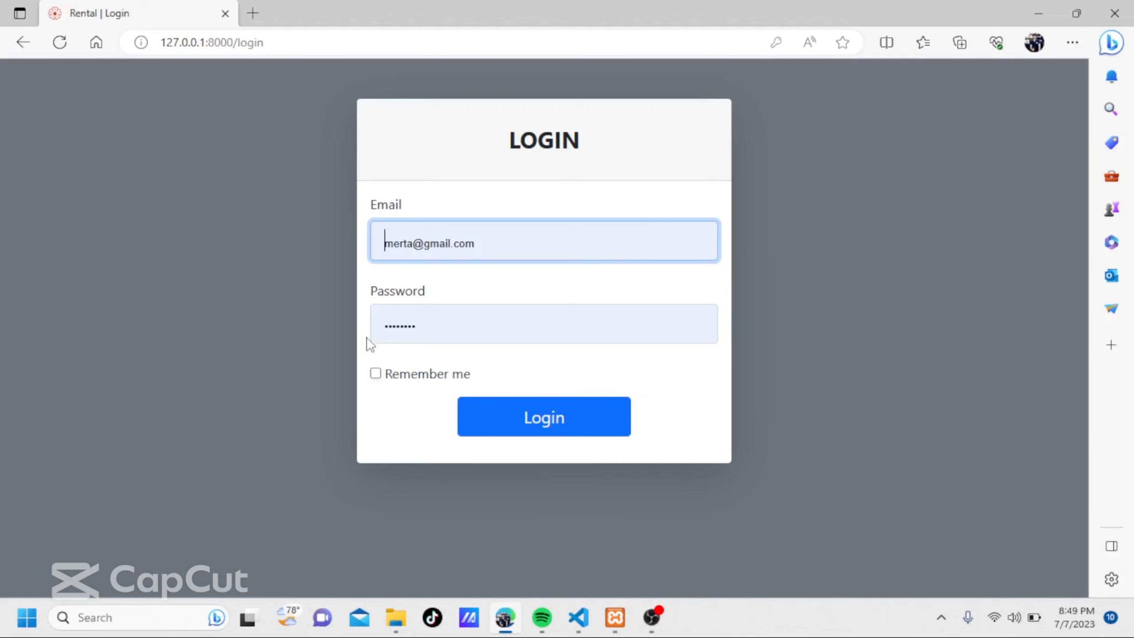
pyautogui.click(442, 322)
pyautogui.click(525, 290)
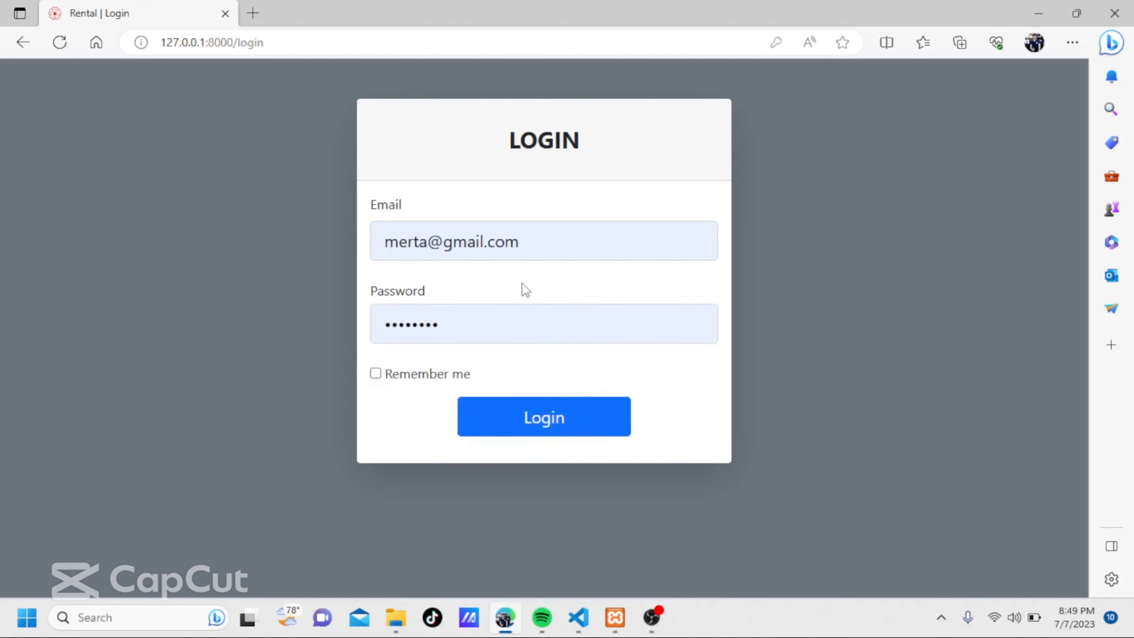
pyautogui.click(525, 416)
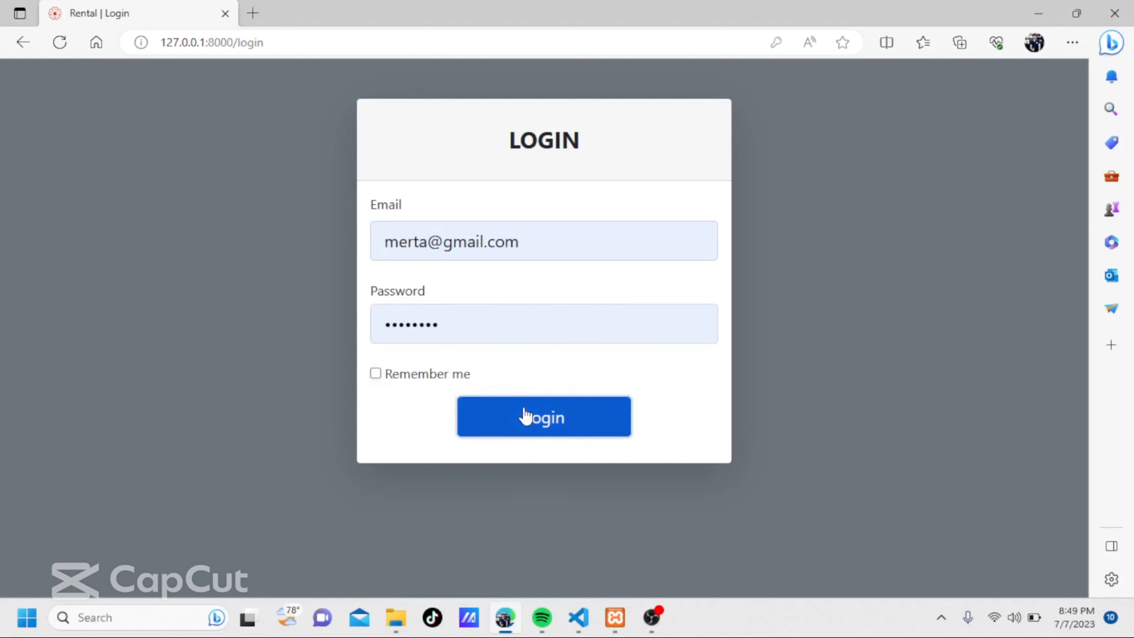
pyautogui.click(526, 417)
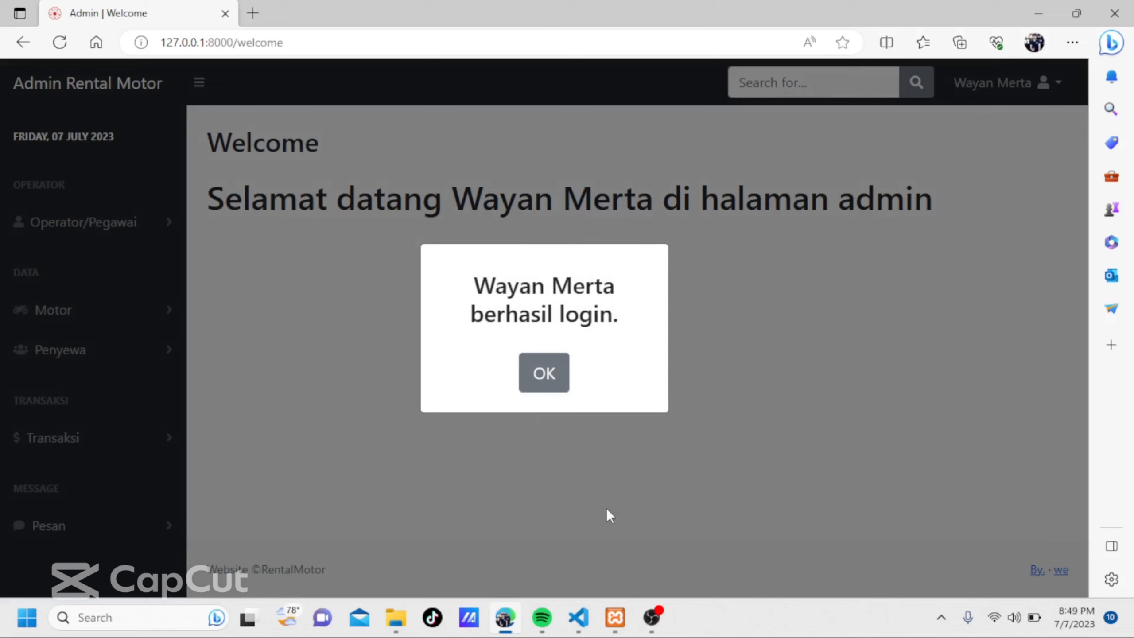
pyautogui.click(552, 373)
# Open the Data Pegawai list from the Operator/Pegawai group.
pyautogui.click(118, 306)
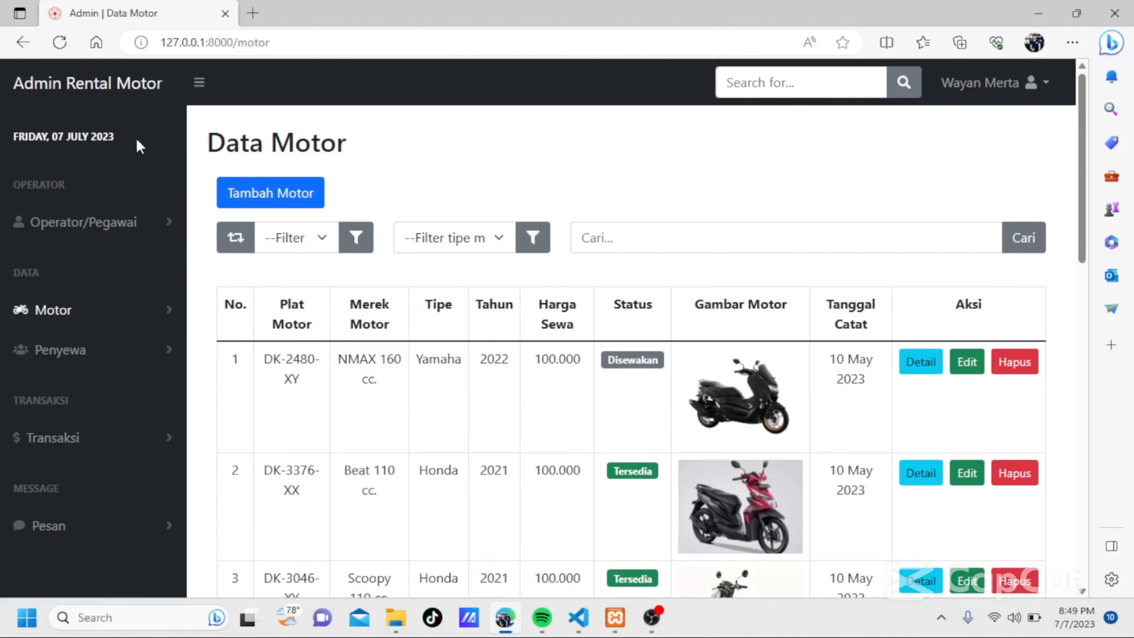
pyautogui.click(98, 225)
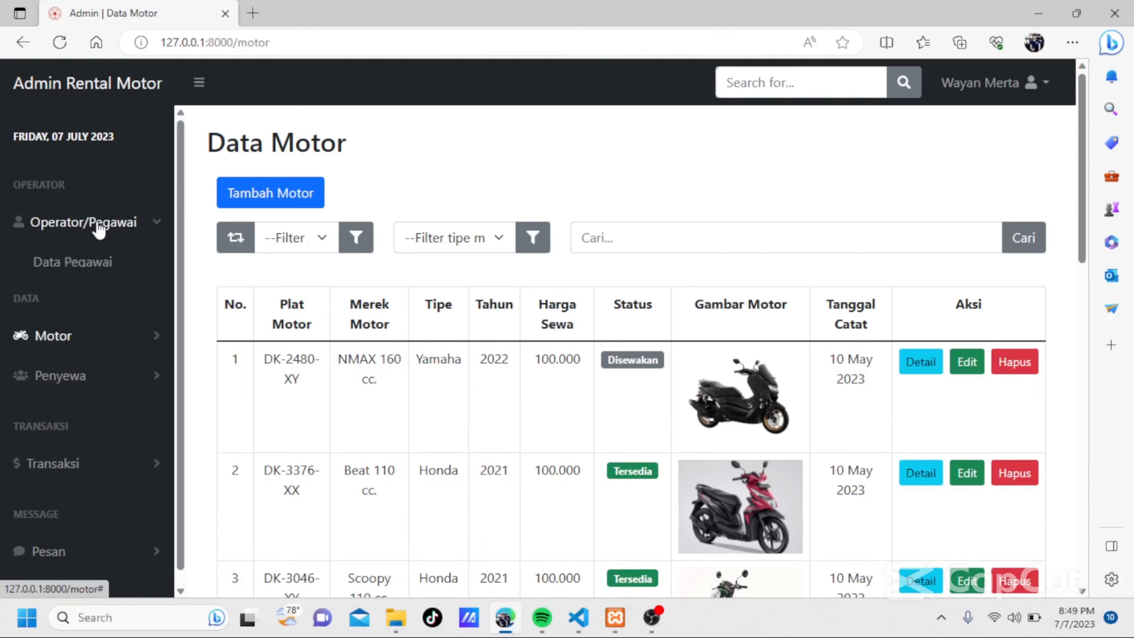
pyautogui.click(96, 262)
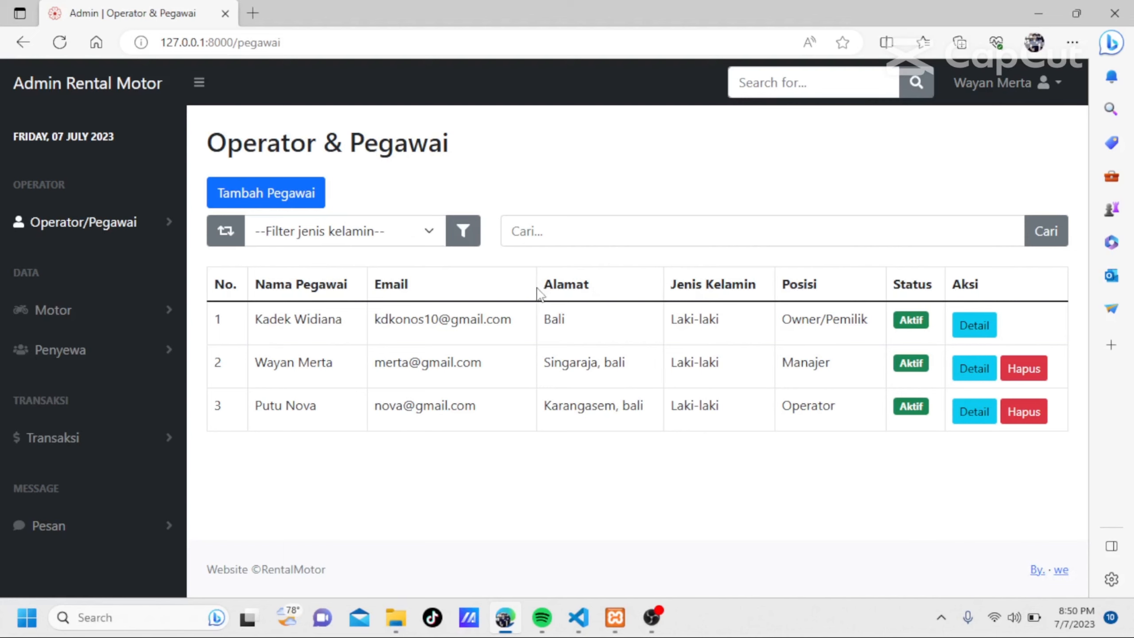
# Open the Tambah Pegawai form and look through its fields, including the options offered for Posisi.
pyautogui.click(275, 198)
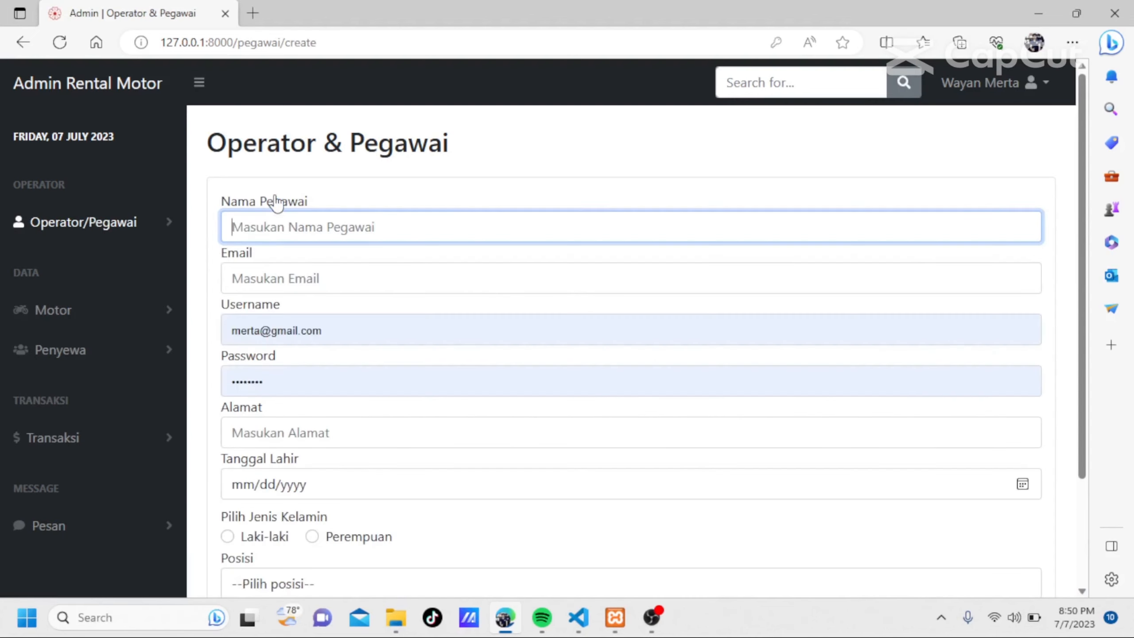
pyautogui.scroll(-3, 417, 317)
pyautogui.scroll(3, 417, 317)
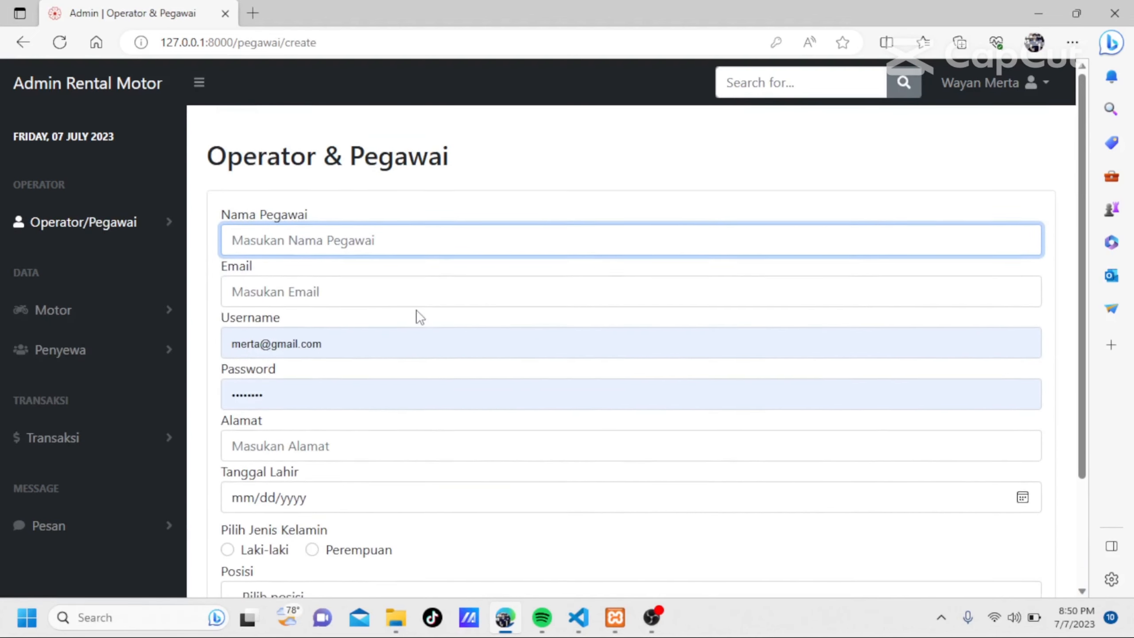
pyautogui.scroll(-3, 417, 316)
pyautogui.scroll(3, 417, 317)
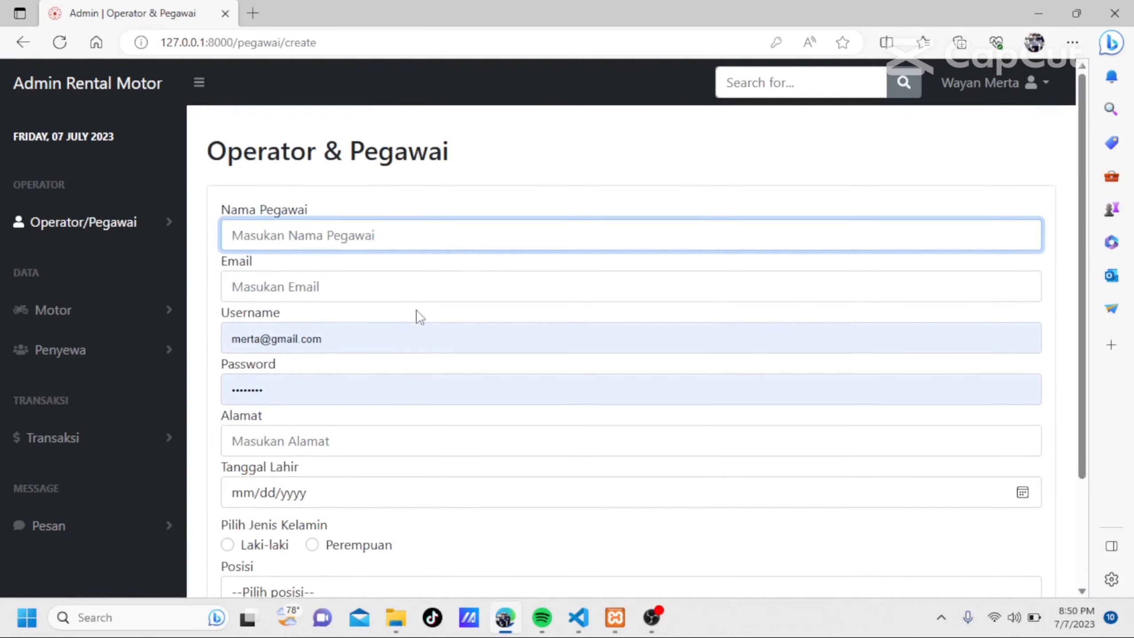
pyautogui.scroll(-3, 418, 317)
pyautogui.scroll(3, 417, 316)
pyautogui.scroll(-3, 417, 316)
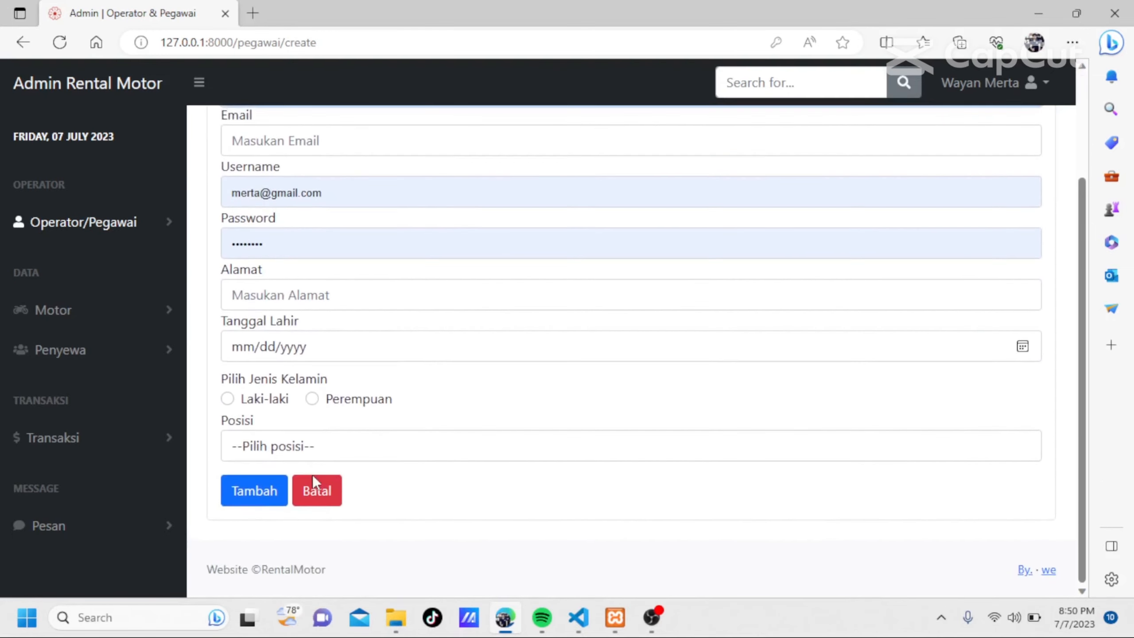
pyautogui.click(403, 450)
pyautogui.scroll(-1, 403, 450)
pyautogui.scroll(1, 400, 451)
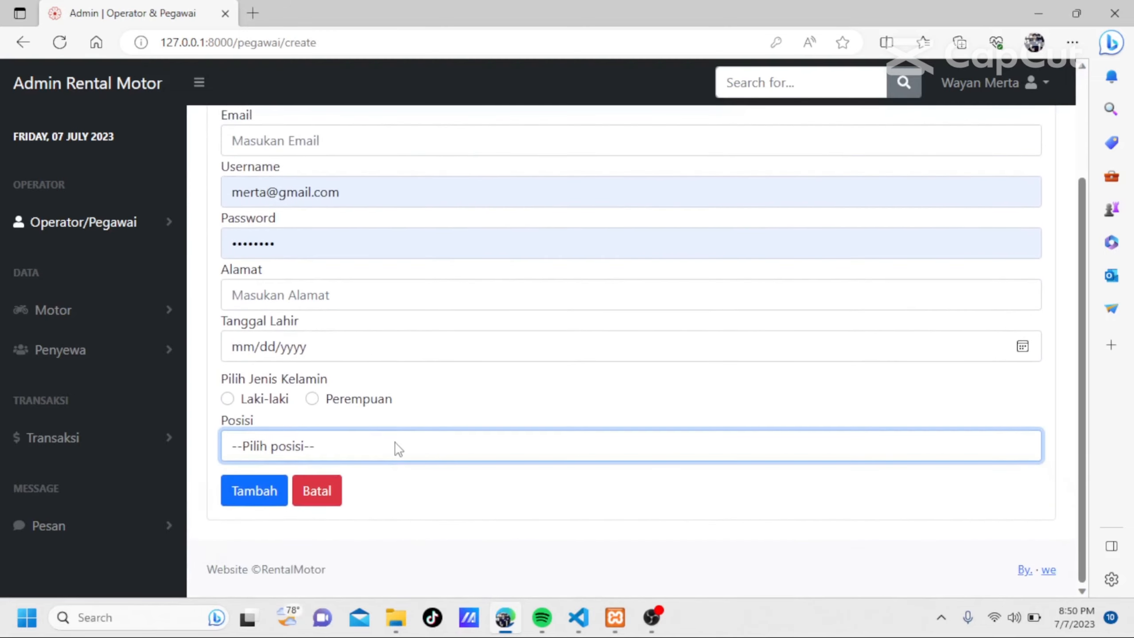
pyautogui.click(394, 449)
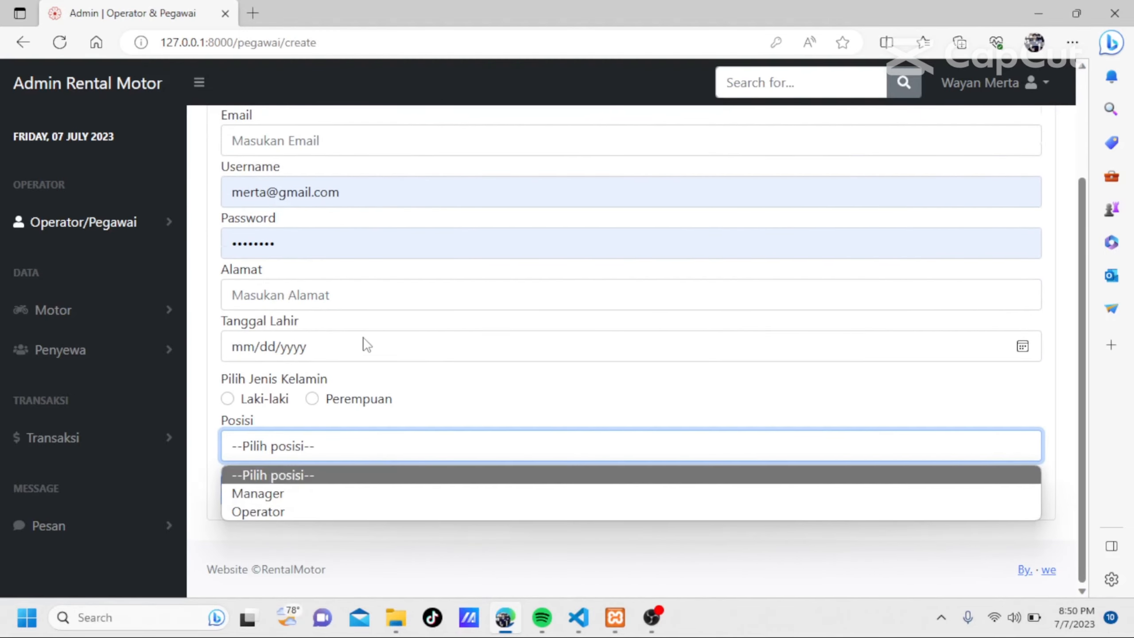
pyautogui.scroll(3, 251, 197)
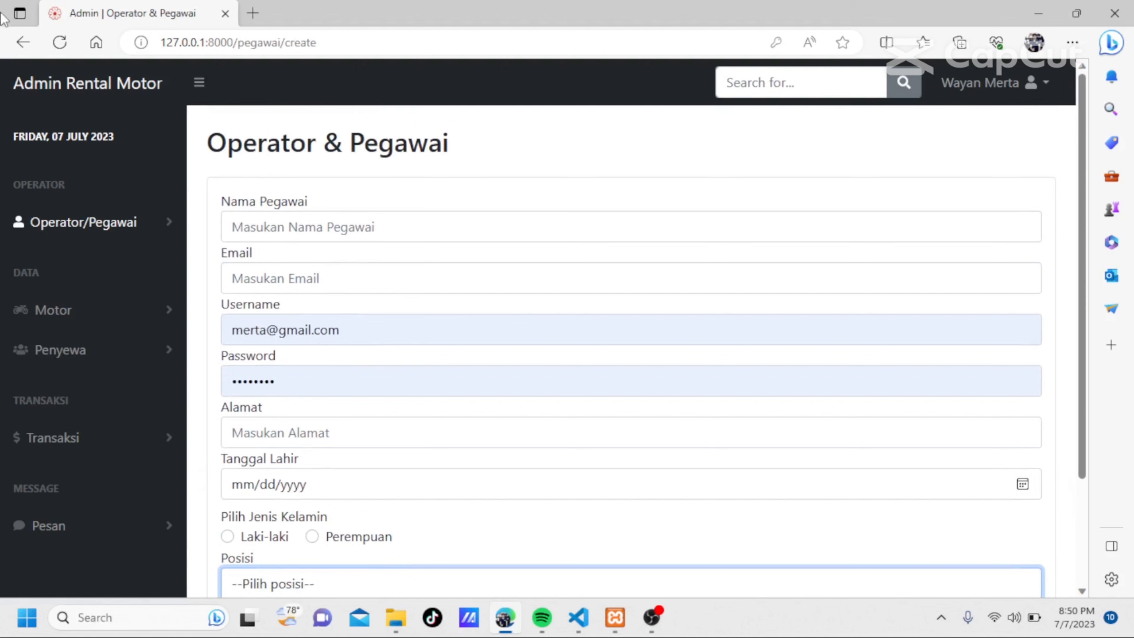
# Return to the employee list and view the details of the Owner/Pemilik entry, closing them when done.
pyautogui.click(17, 40)
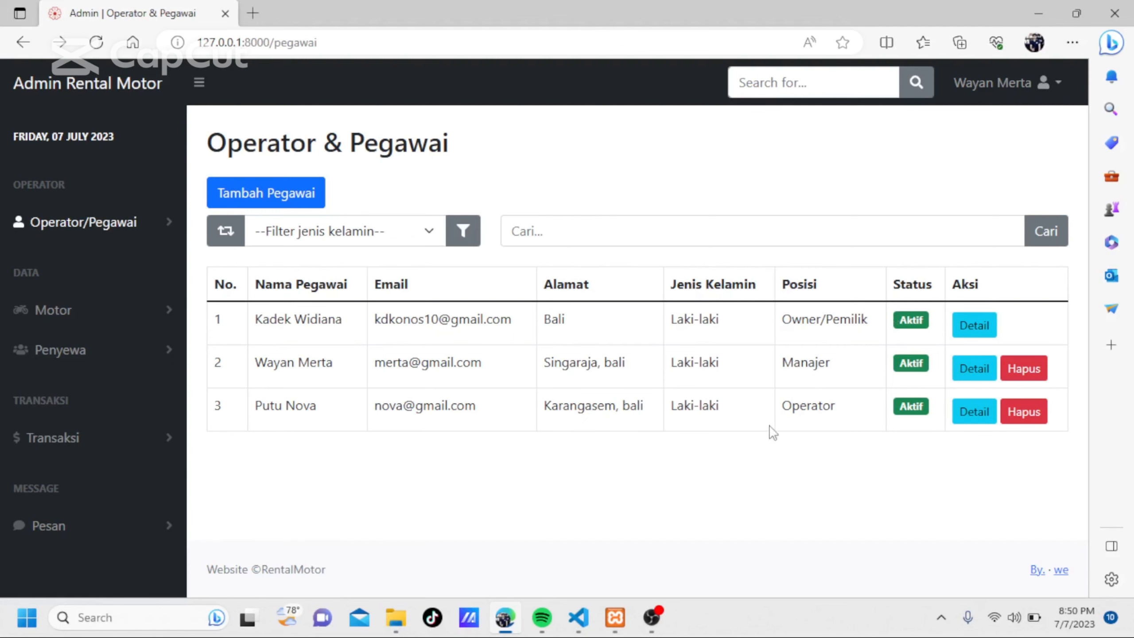
pyautogui.click(971, 331)
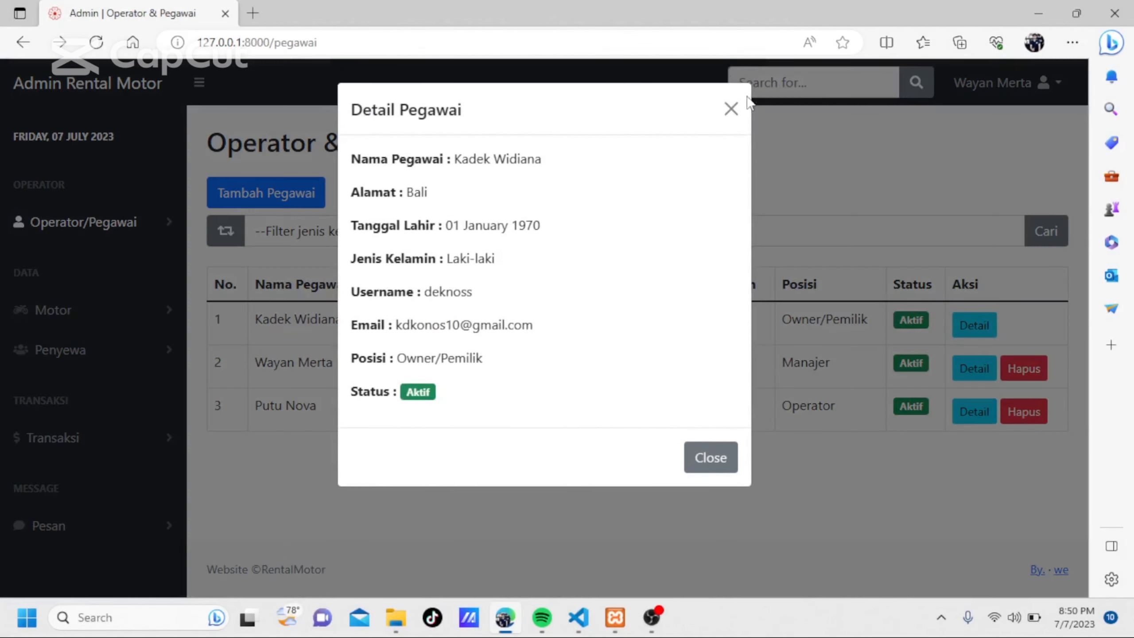
pyautogui.click(732, 107)
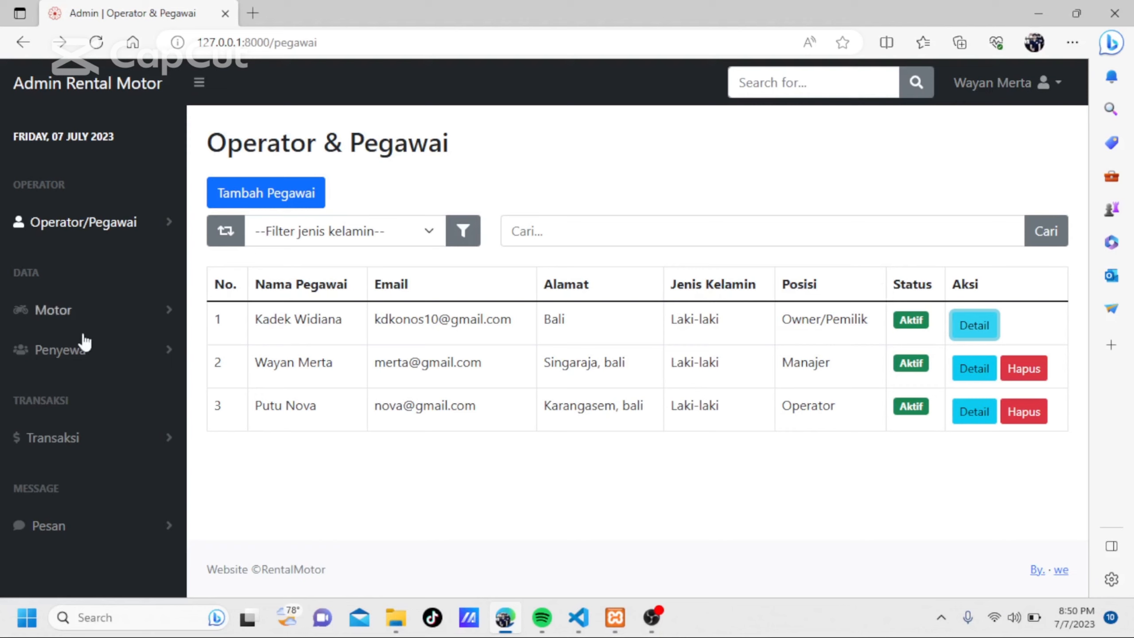
# Open the Data Motor list from the Motor group and look through the listed motorbikes.
pyautogui.click(87, 321)
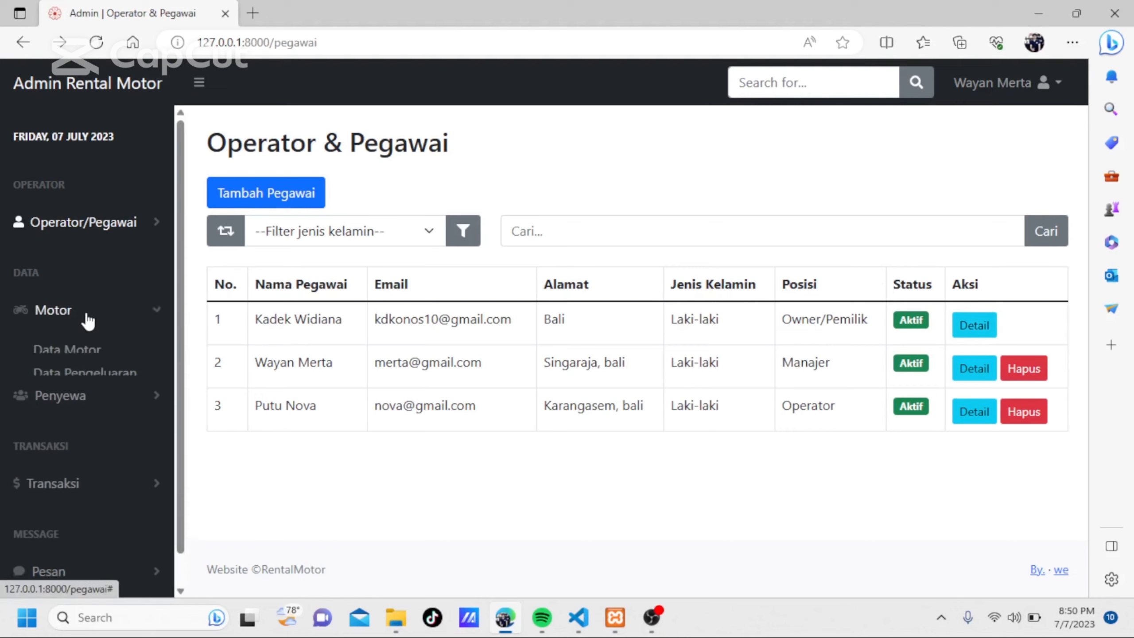
pyautogui.click(55, 351)
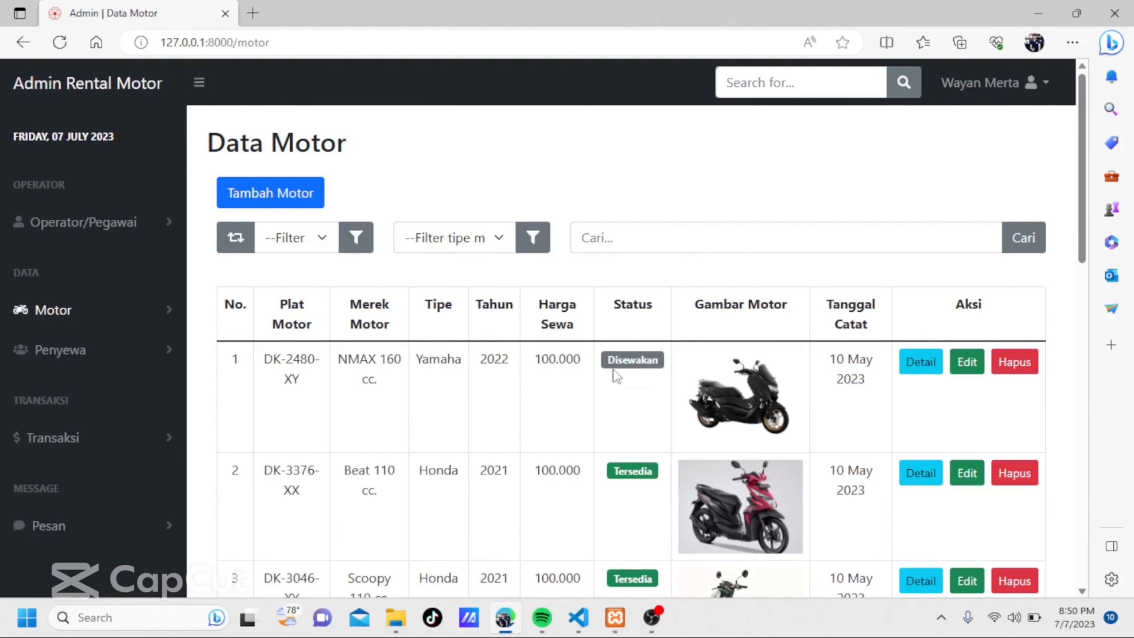
pyautogui.scroll(-3, 616, 377)
pyautogui.scroll(3, 616, 377)
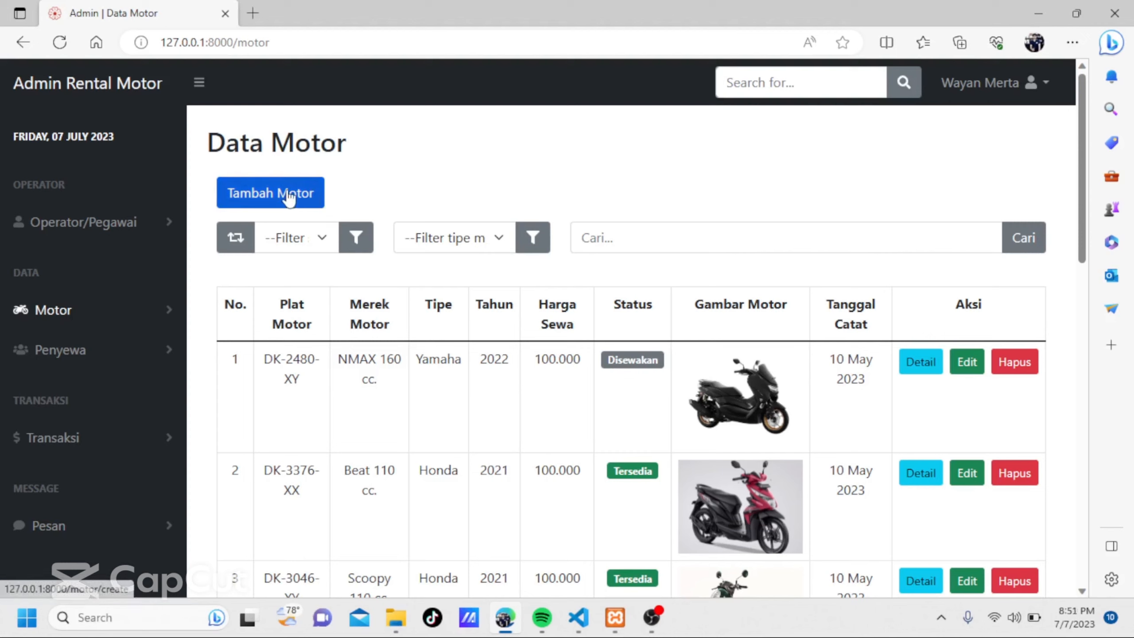
pyautogui.click(291, 199)
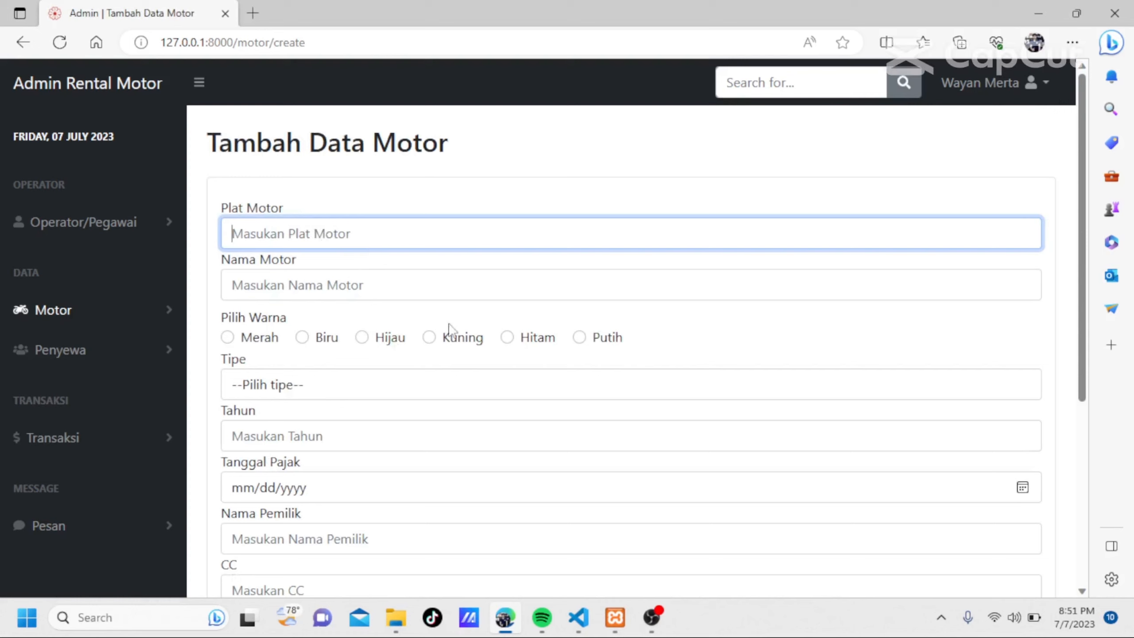
pyautogui.write('D')
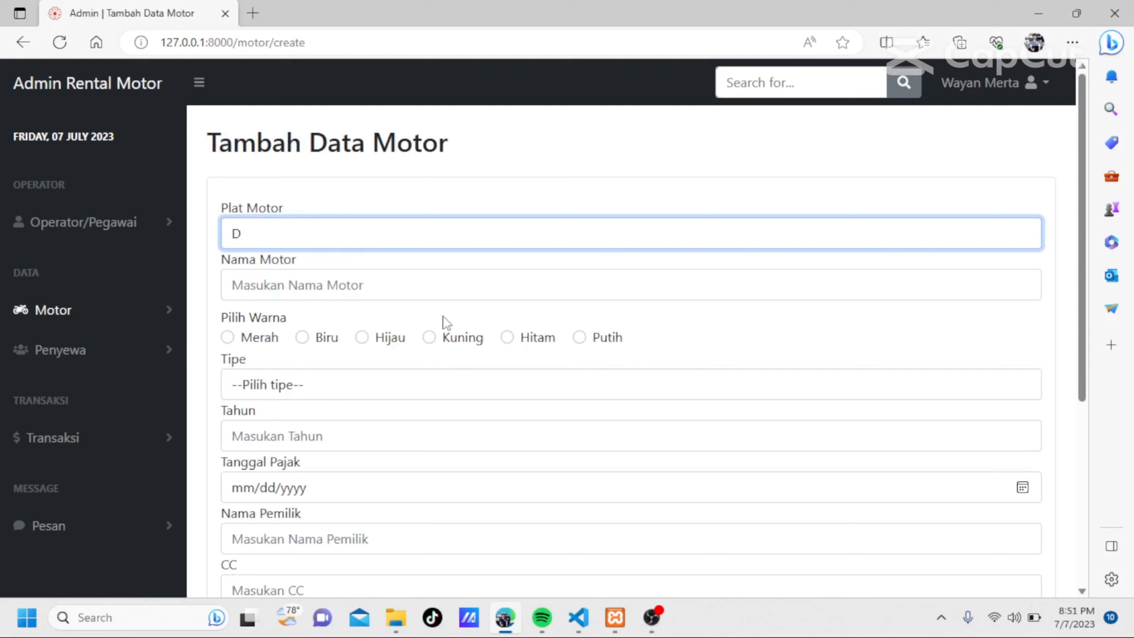
pyautogui.write('k')
pyautogui.write('4765rQ')
pyautogui.click(409, 290)
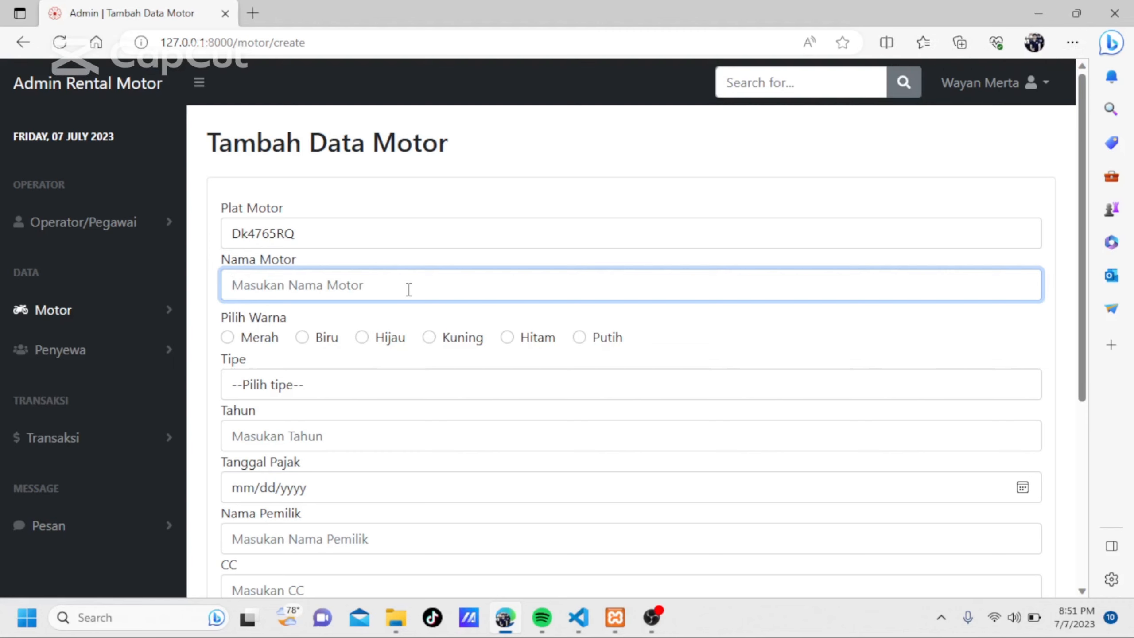
pyautogui.write('Nmax')
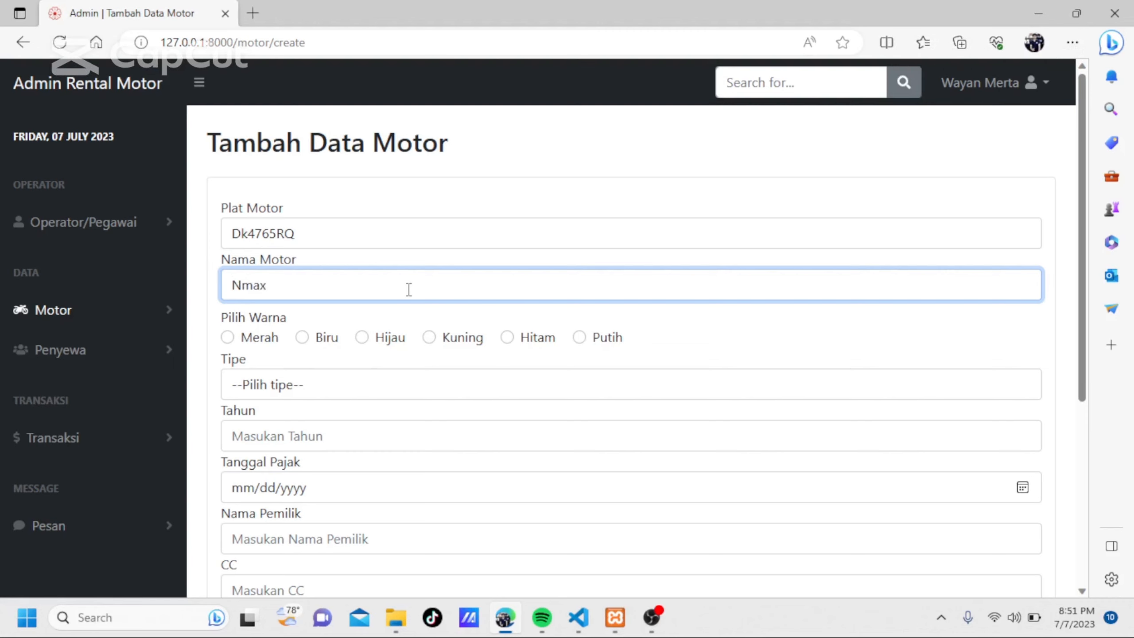
# Set the new motorbike's colour to Hitam, its Tipe to Yamaha and its Tahun to 2020.
pyautogui.click(507, 338)
pyautogui.scroll(-3, 509, 342)
pyautogui.click(411, 257)
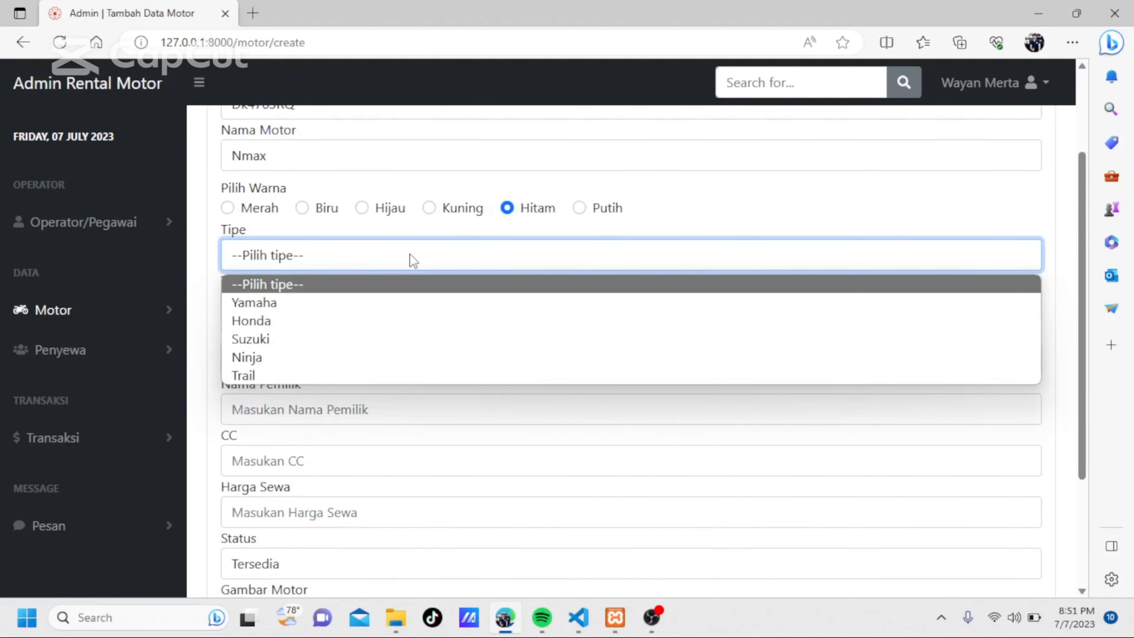
pyautogui.click(353, 303)
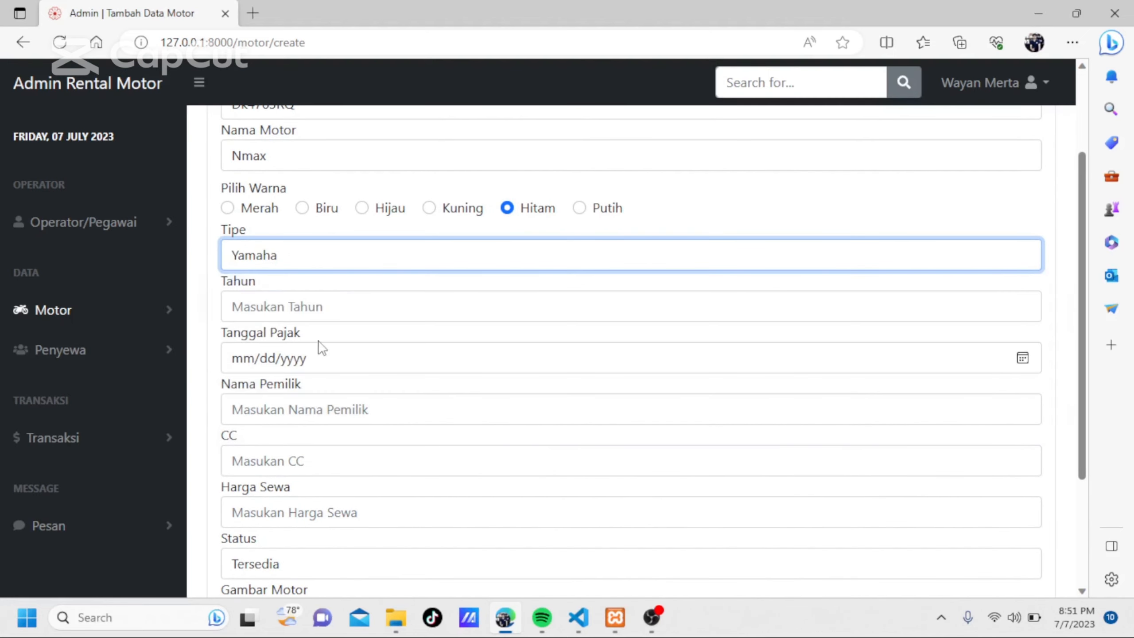
pyautogui.click(287, 307)
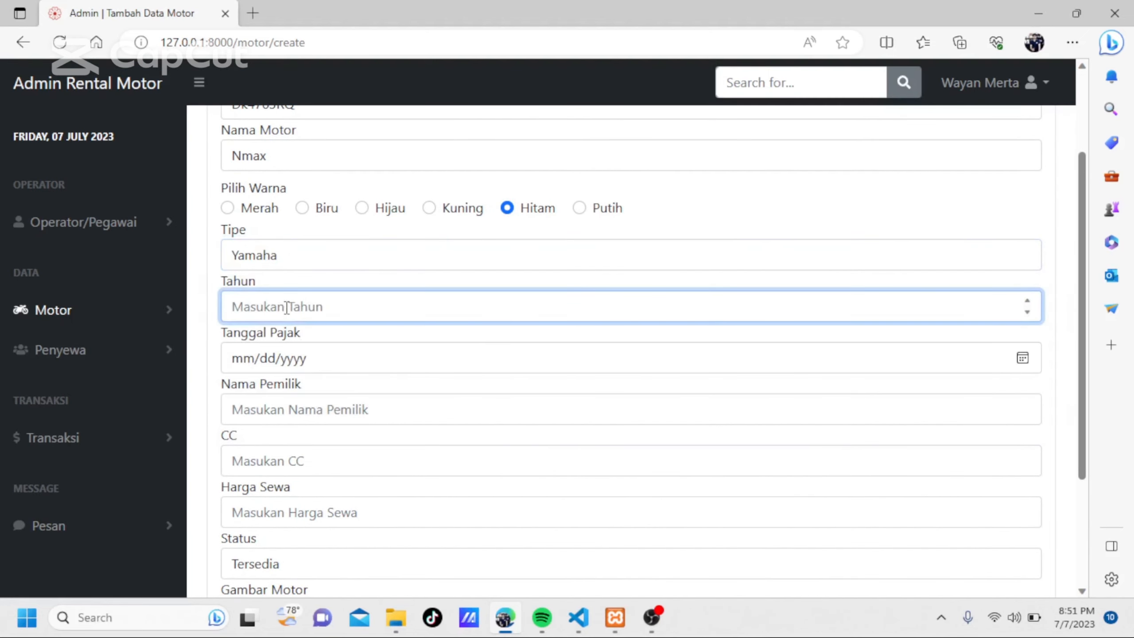
pyautogui.write('2020')
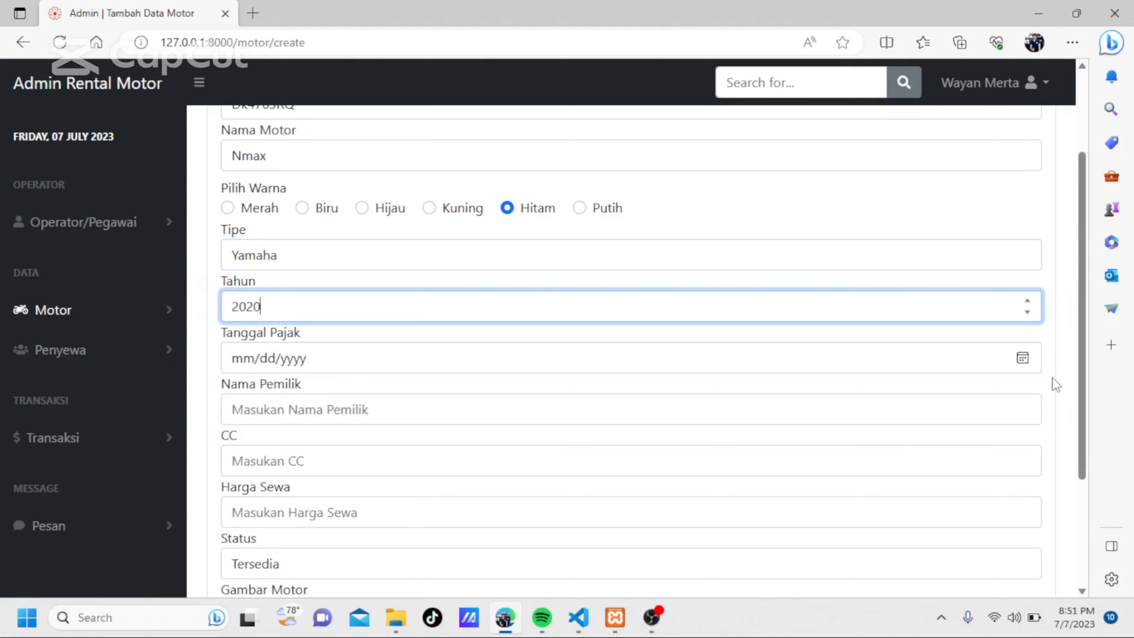
# Set Tanggal Pajak to 07/05/2023 and enter the owner's name in Nama Pemilik.
pyautogui.click(1022, 357)
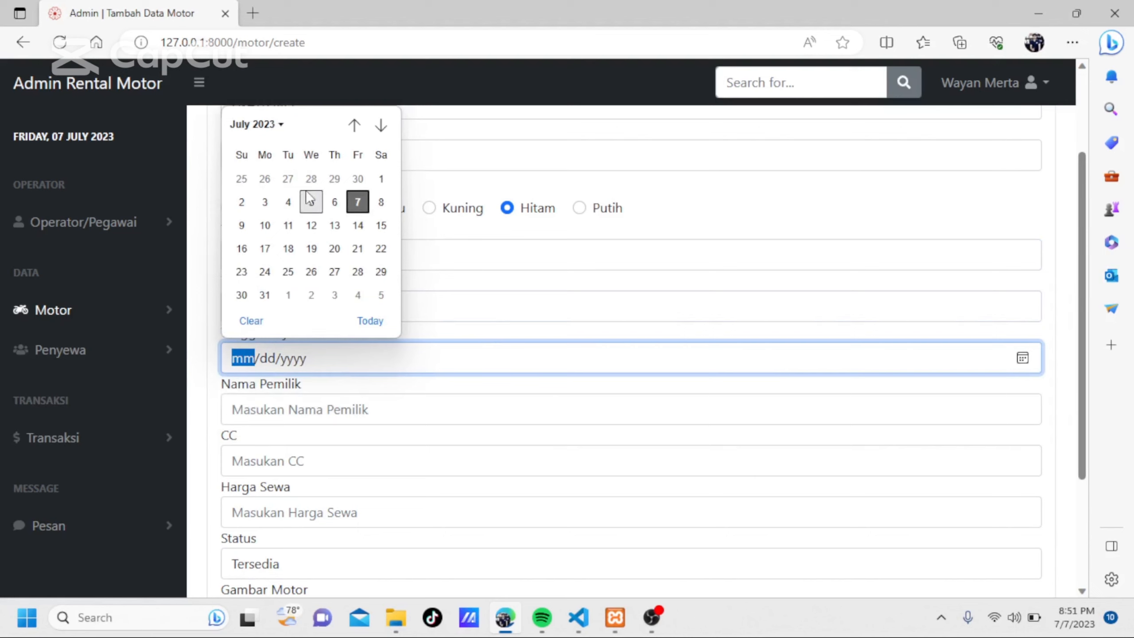
pyautogui.click(311, 202)
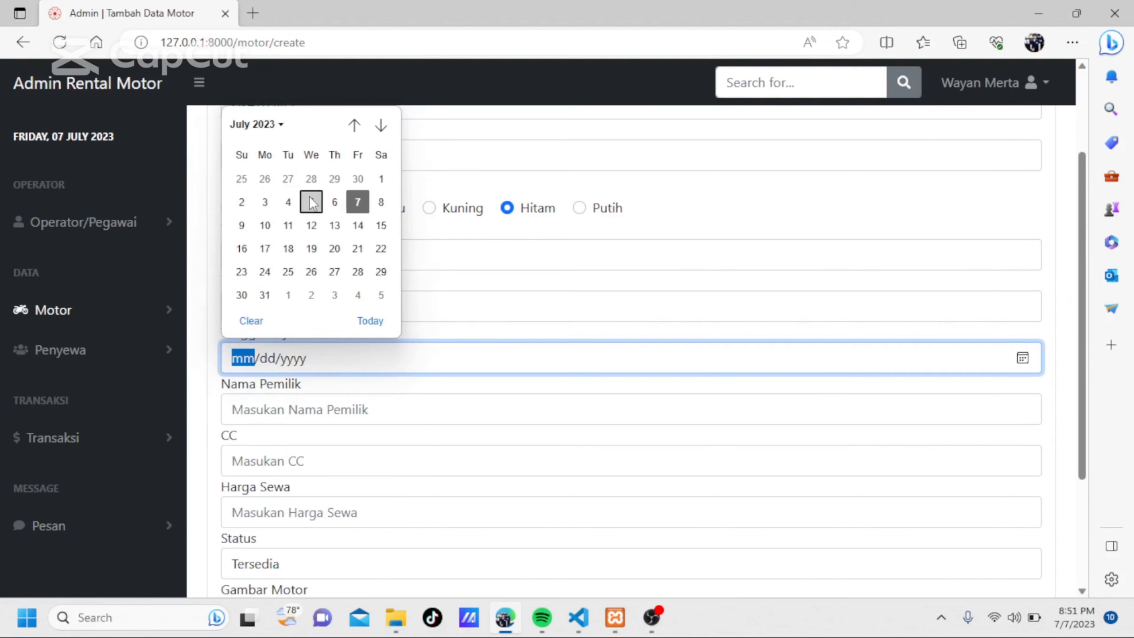
pyautogui.click(345, 412)
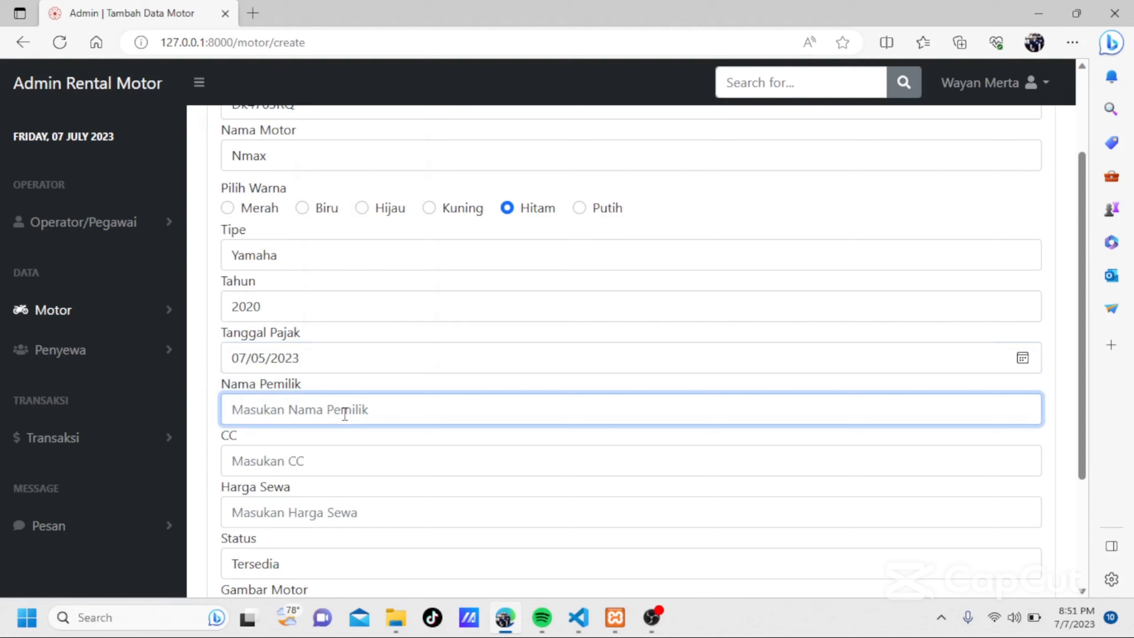
pyautogui.write('wayan')
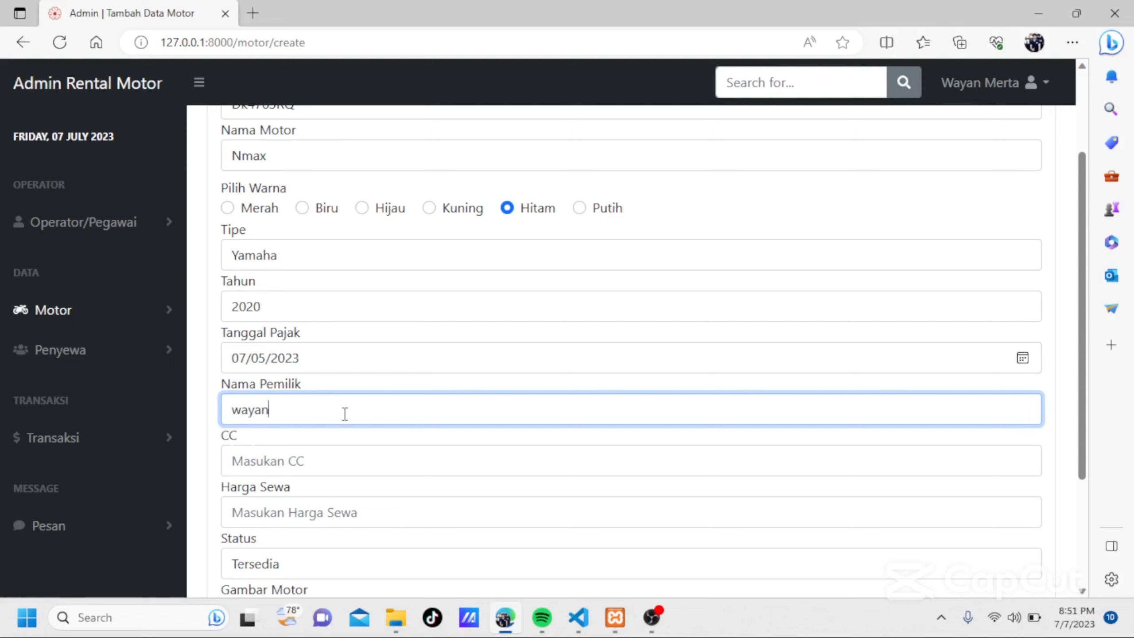
# Set the new motorbike's CC to 160, its Harga Sewa to 100000 and its Status to Tersedia.
pyautogui.click(322, 453)
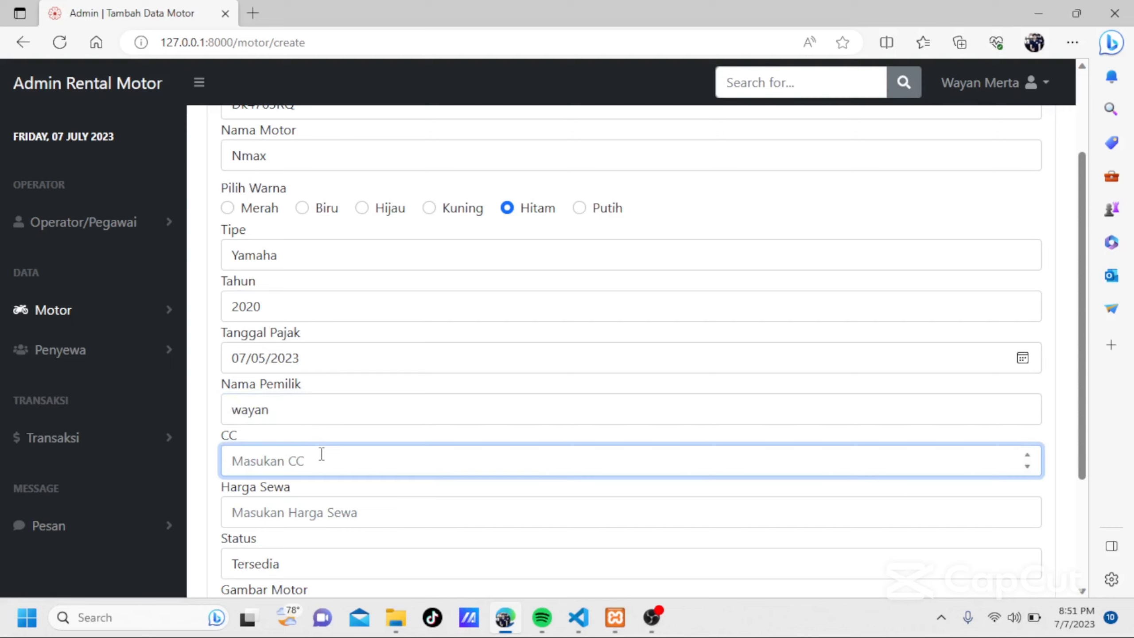
pyautogui.write('125')
pyautogui.write('60')
pyautogui.scroll(-3, 321, 454)
pyautogui.click(270, 352)
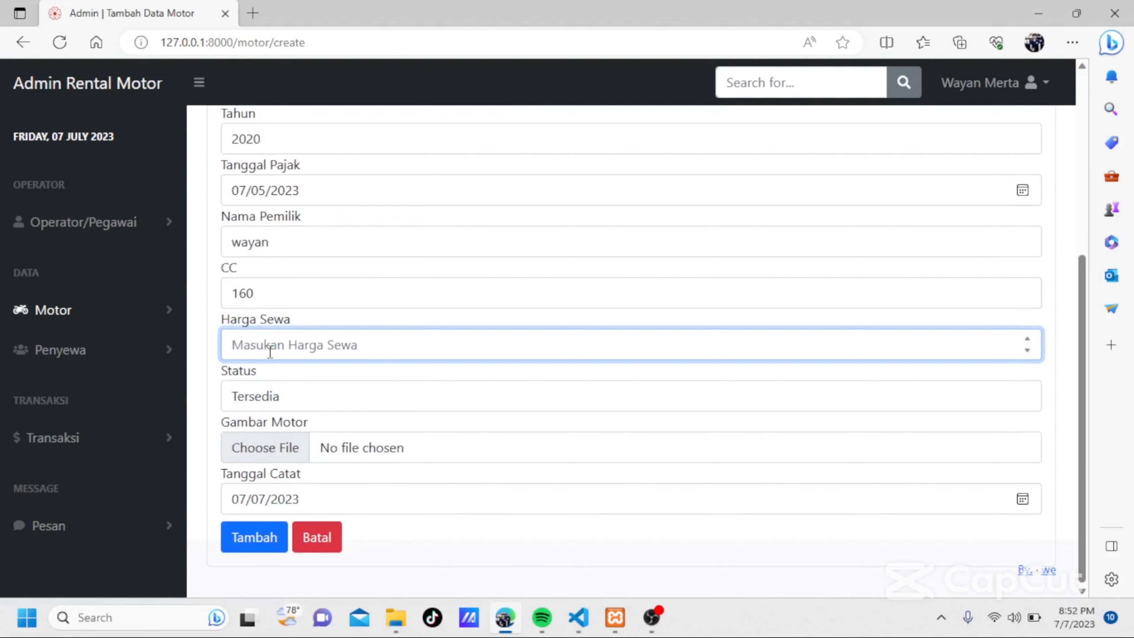
pyautogui.write('100000')
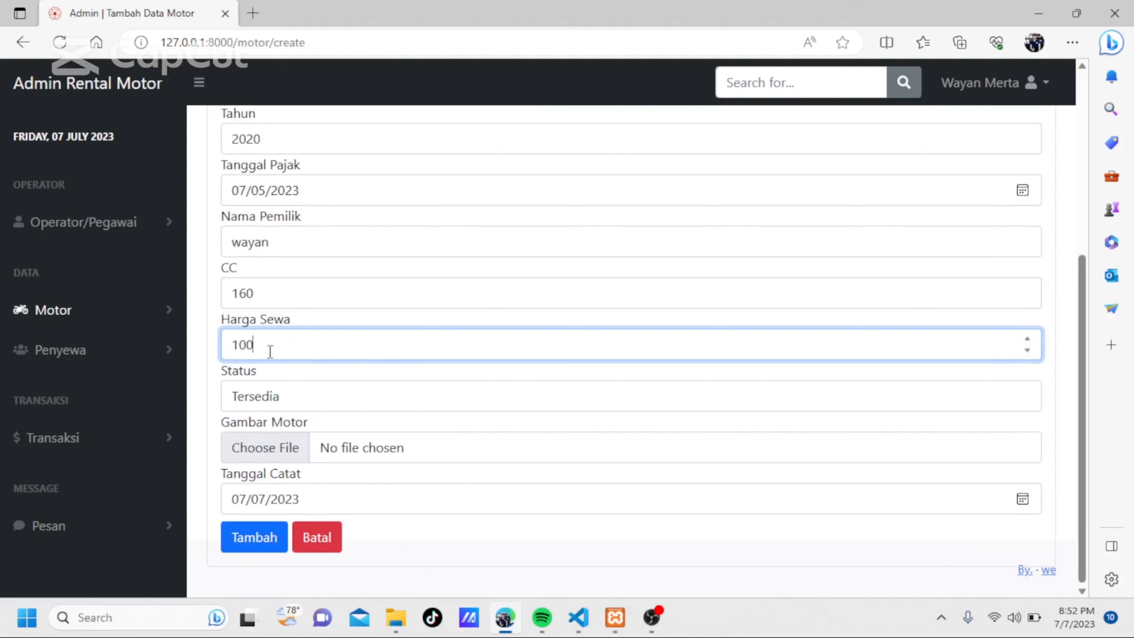
pyautogui.click(308, 396)
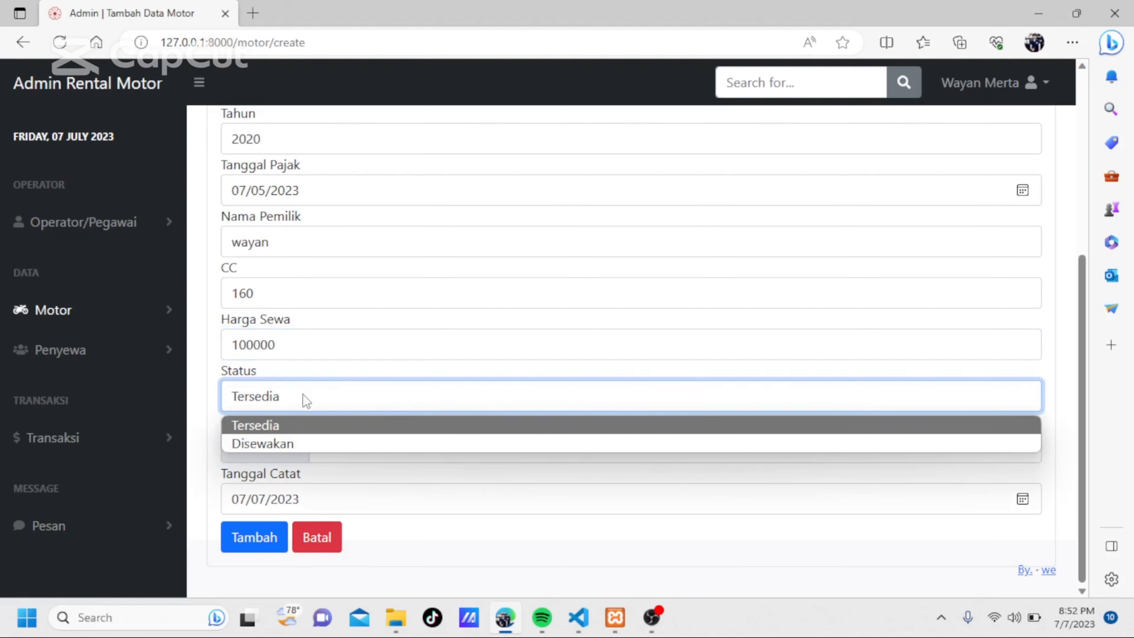
pyautogui.click(299, 423)
# Attach the image download.jpg from the rental folder in Pictures as Gambar Motor and submit the new motorbike record.
pyautogui.click(263, 446)
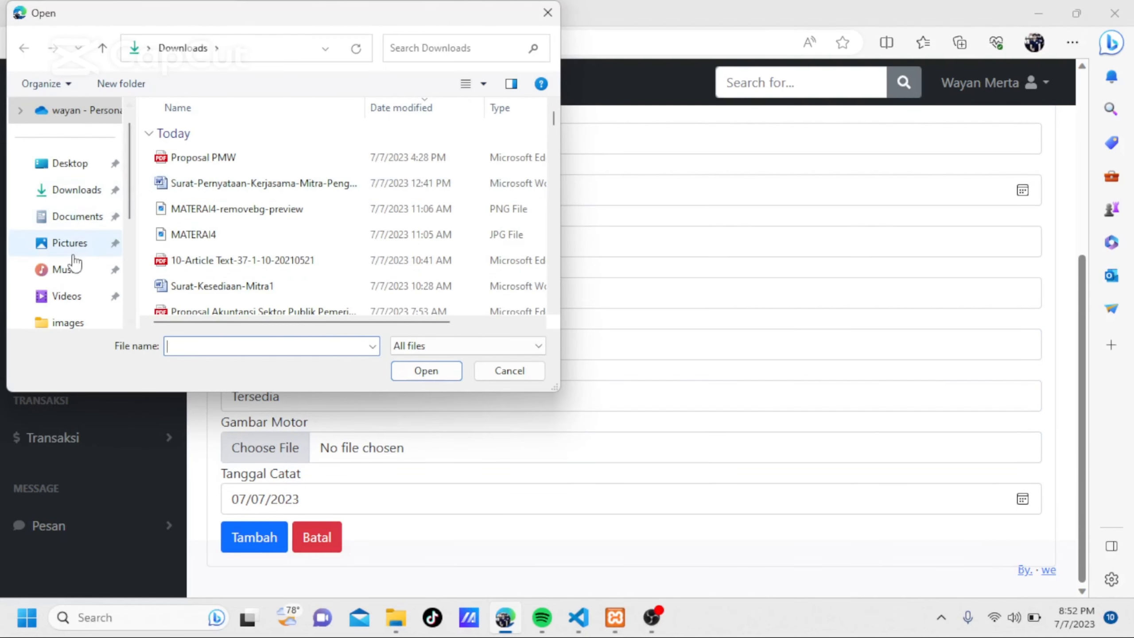
pyautogui.click(72, 246)
pyautogui.scroll(-3, 241, 257)
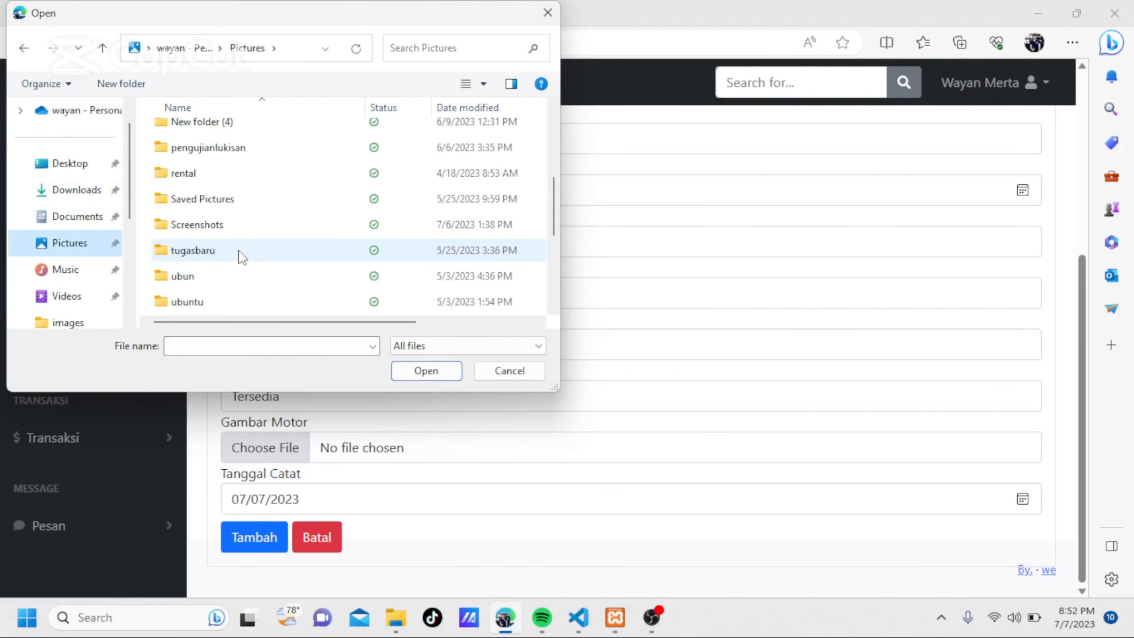
pyautogui.doubleClick(222, 179)
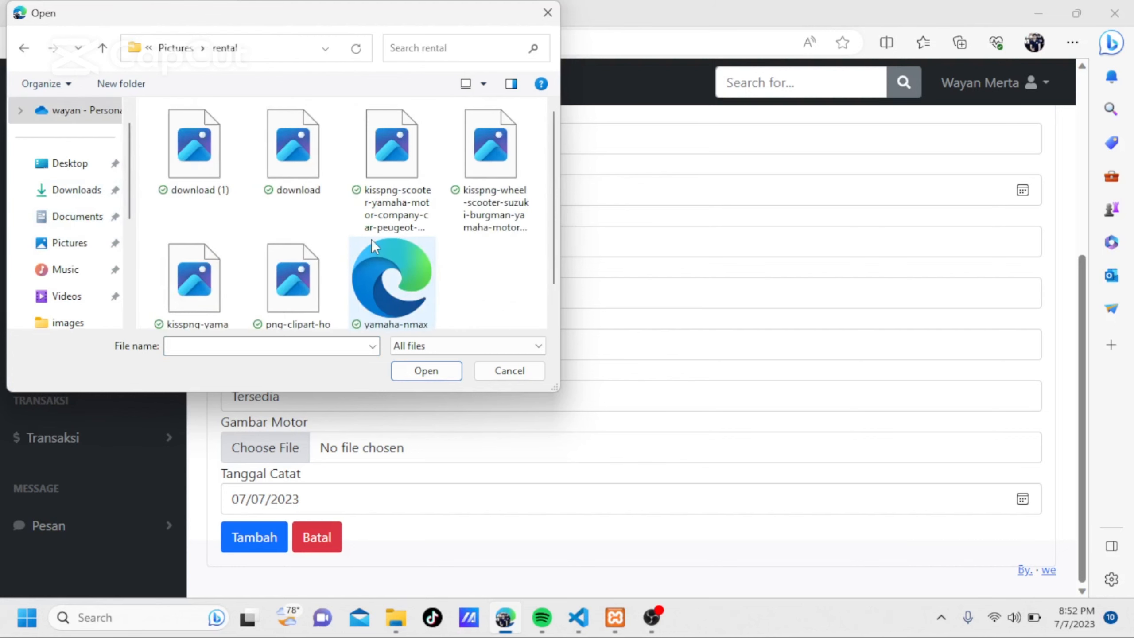
pyautogui.click(294, 150)
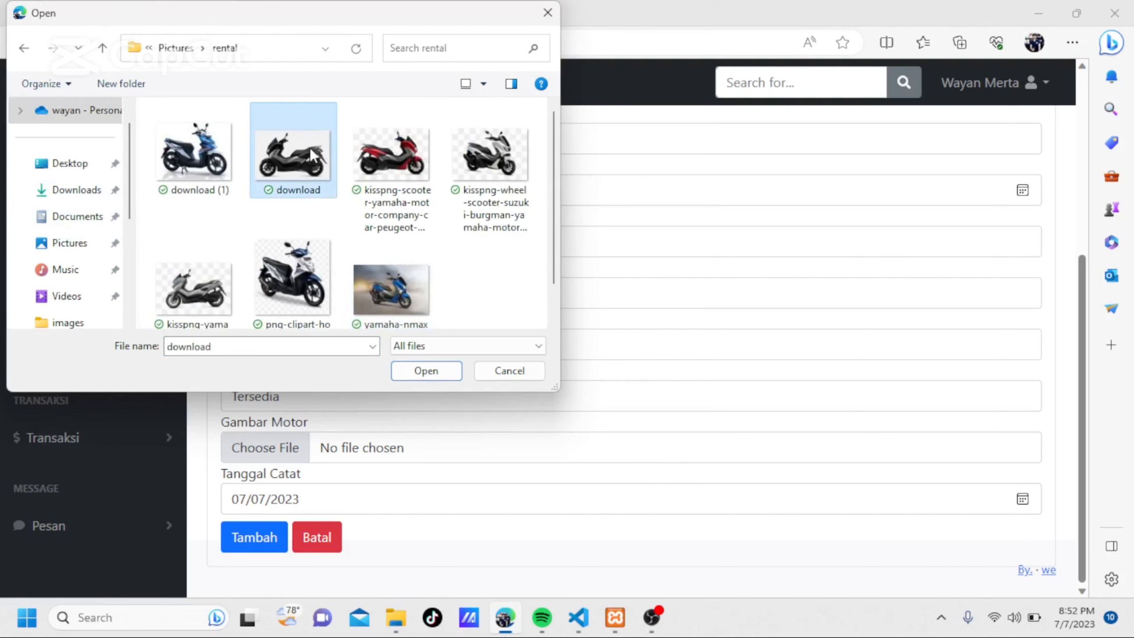
pyautogui.click(425, 370)
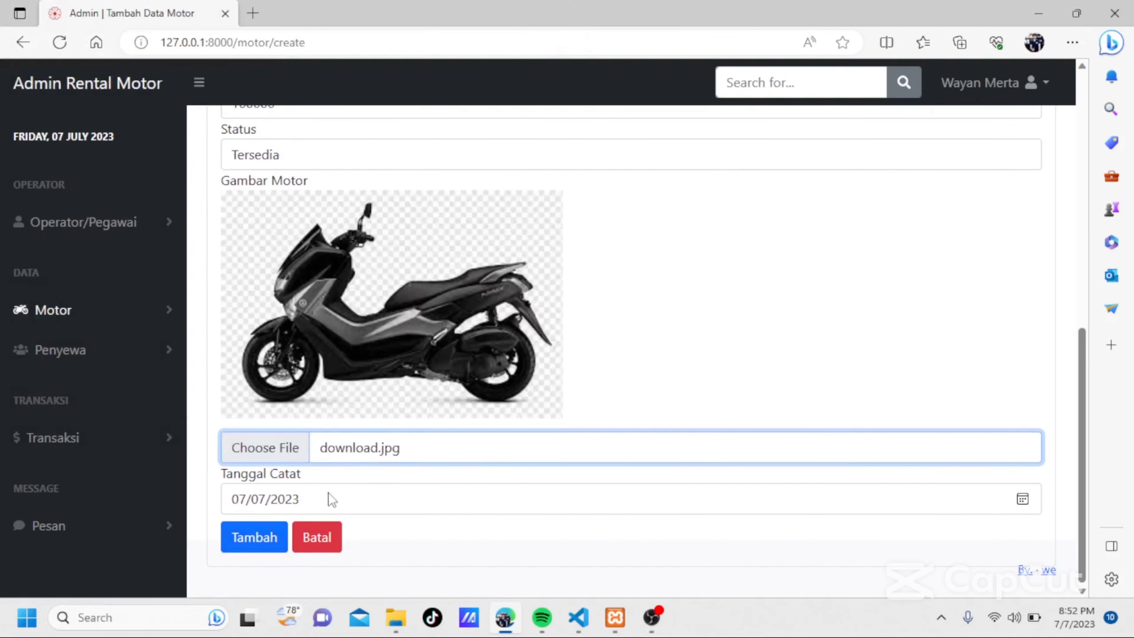
pyautogui.click(261, 535)
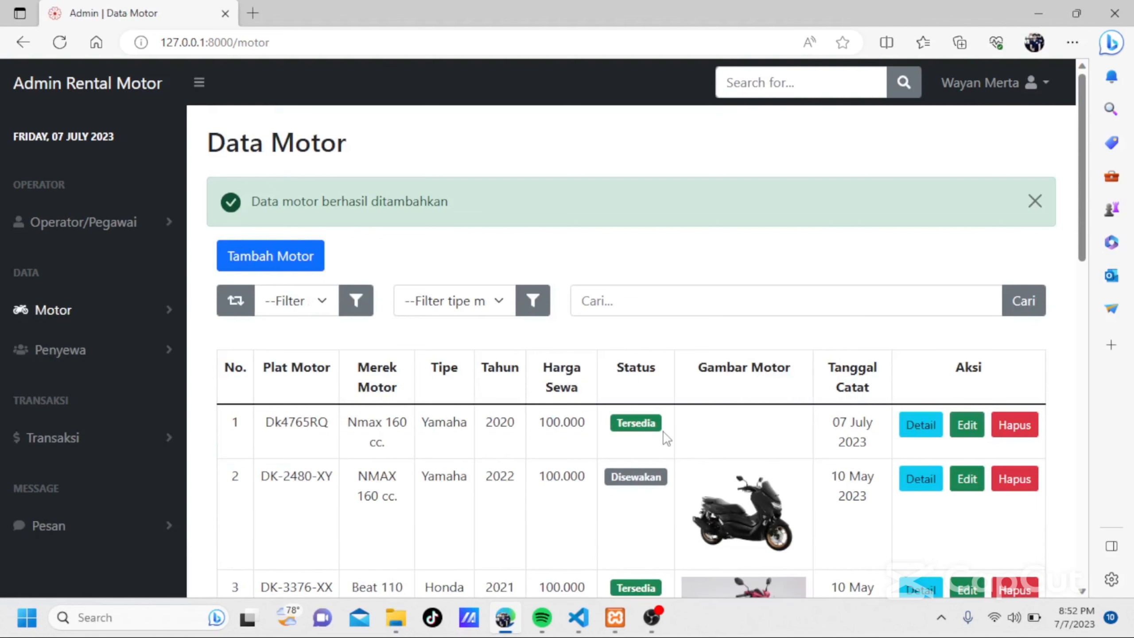
# Look over the Data Motor list and filter it by the status Tersedia.
pyautogui.scroll(-4, 664, 431)
pyautogui.scroll(4, 663, 431)
pyautogui.scroll(-3, 580, 418)
pyautogui.scroll(3, 577, 413)
pyautogui.scroll(-1, 493, 256)
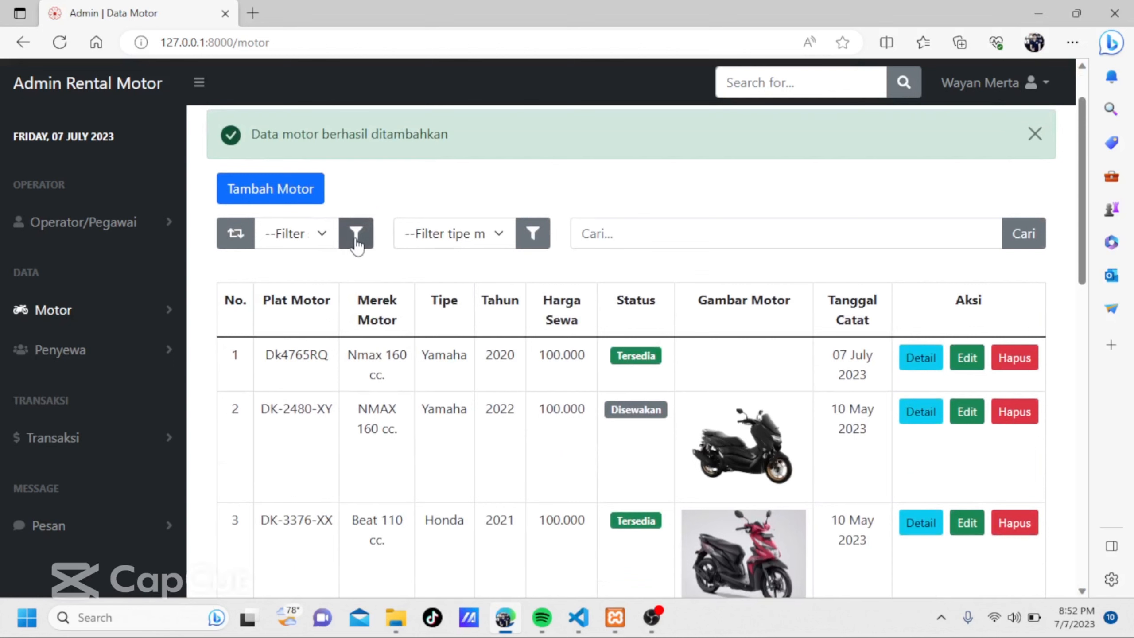
pyautogui.click(325, 235)
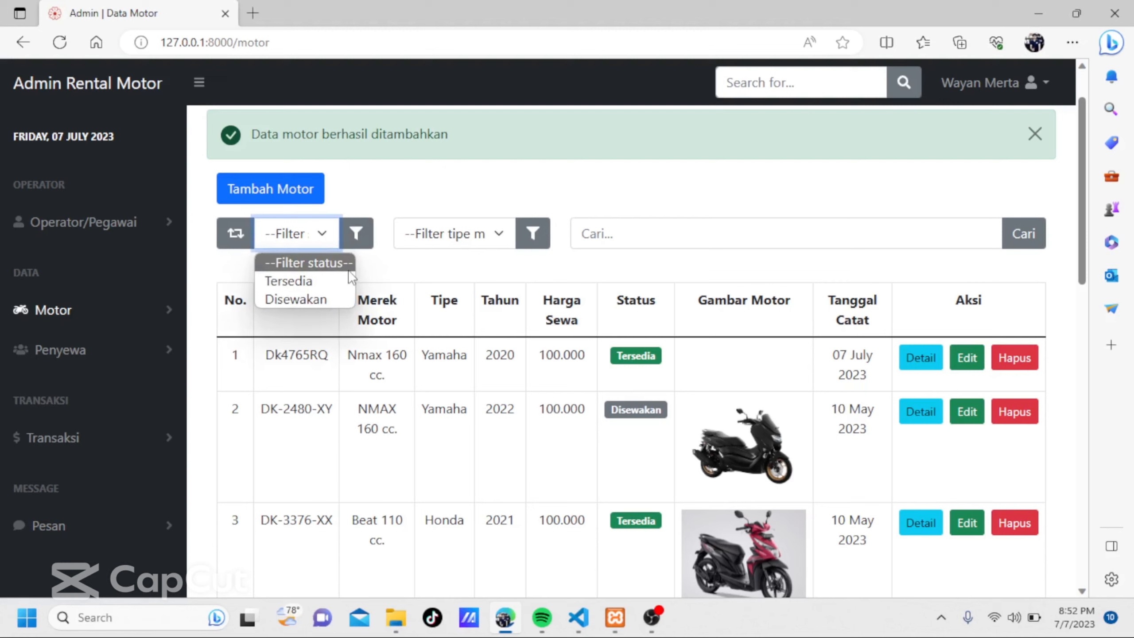
pyautogui.click(308, 280)
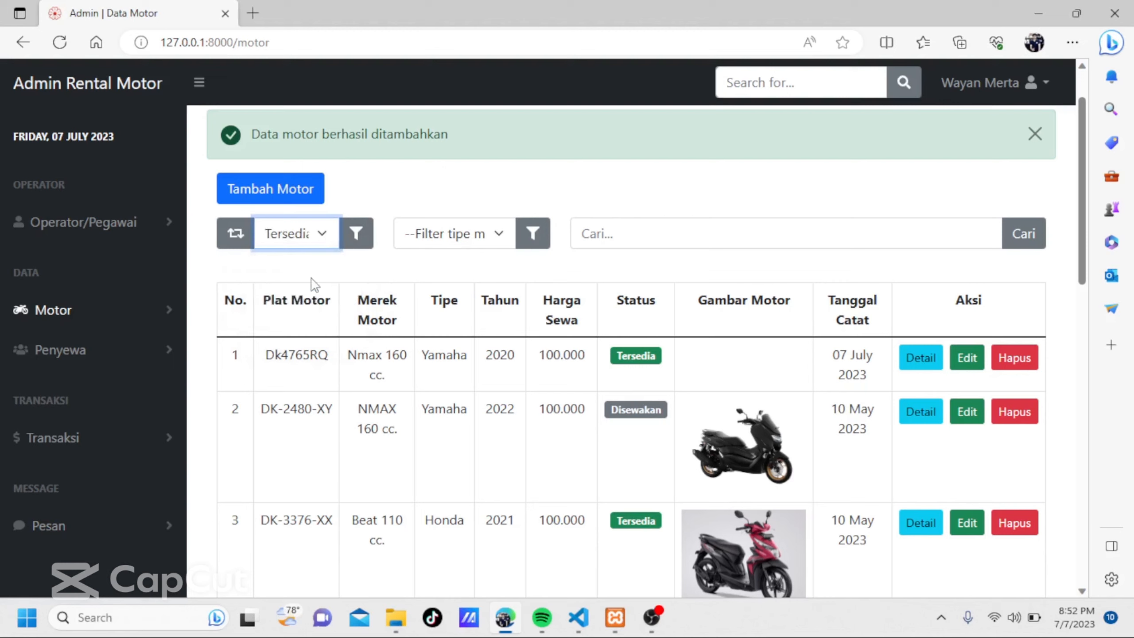
pyautogui.click(359, 241)
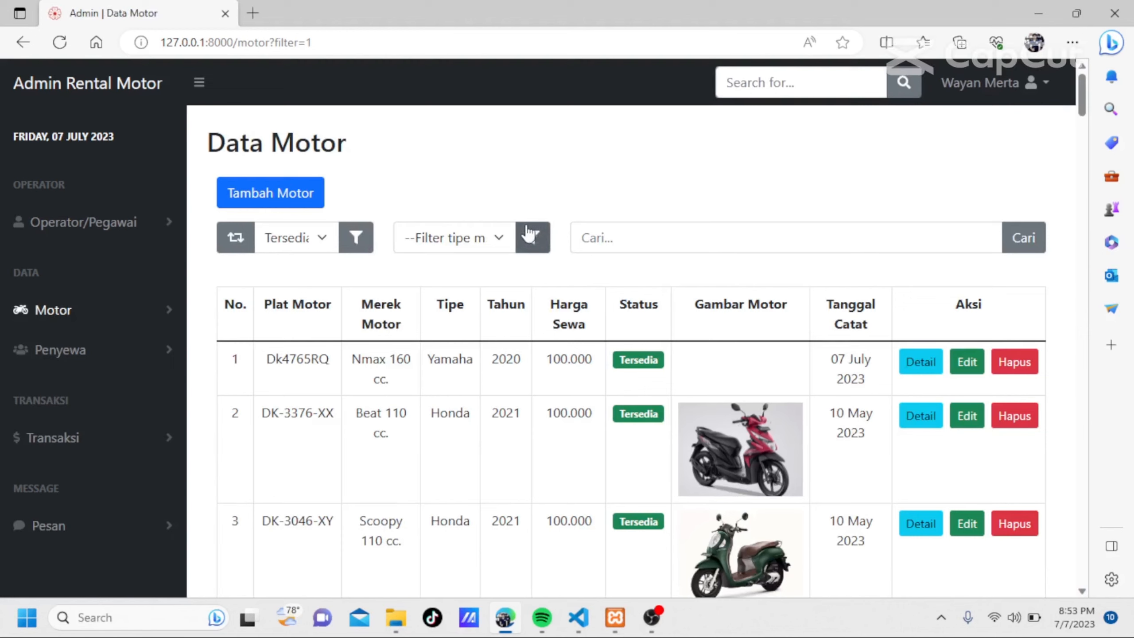
# Filter the Data Motor list by the motorbike type Yamaha.
pyautogui.click(500, 244)
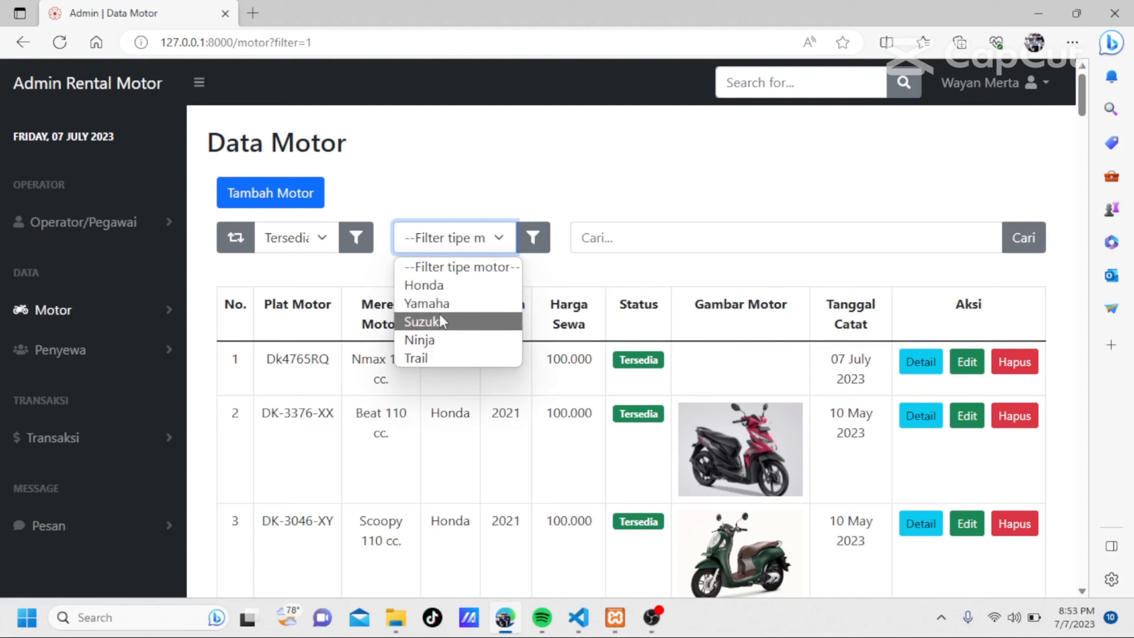
pyautogui.click(432, 303)
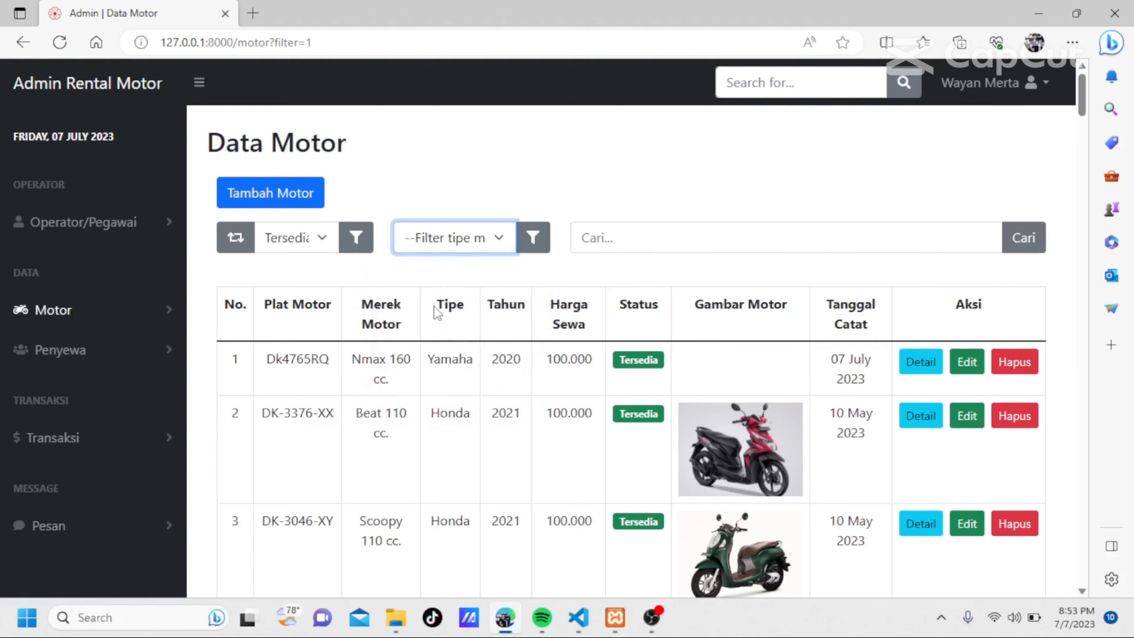
pyautogui.click(532, 252)
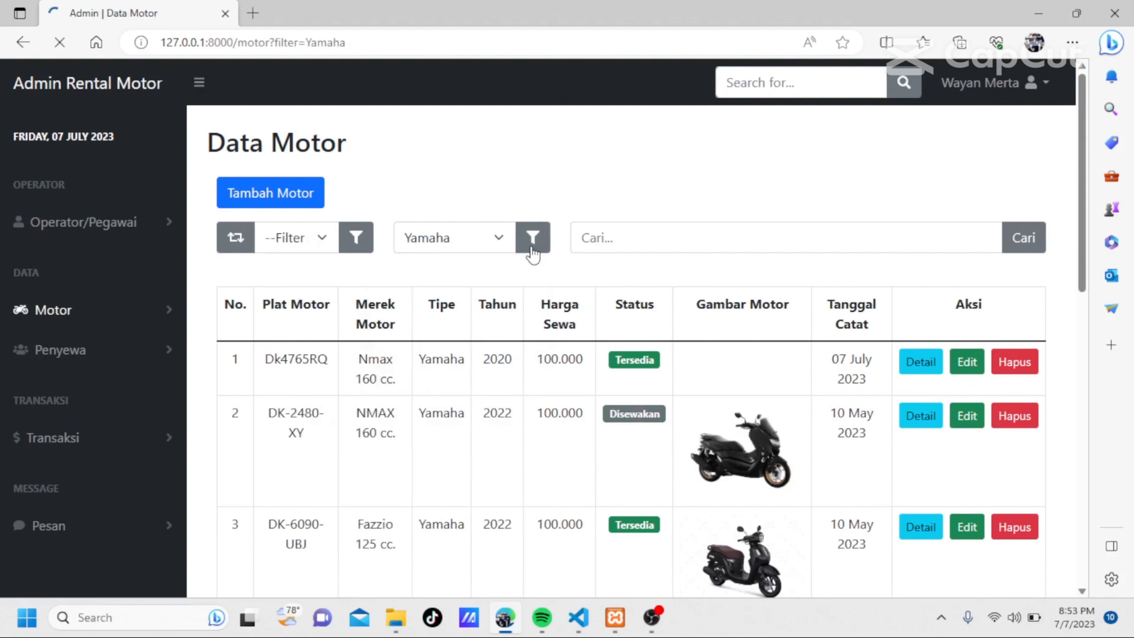
# Look through the filtered Yamaha motorbikes, checking their plates, rental prices, statuses and pictures.
pyautogui.scroll(-3, 532, 248)
pyautogui.scroll(3, 532, 248)
pyautogui.scroll(-4, 532, 253)
pyautogui.scroll(3, 532, 252)
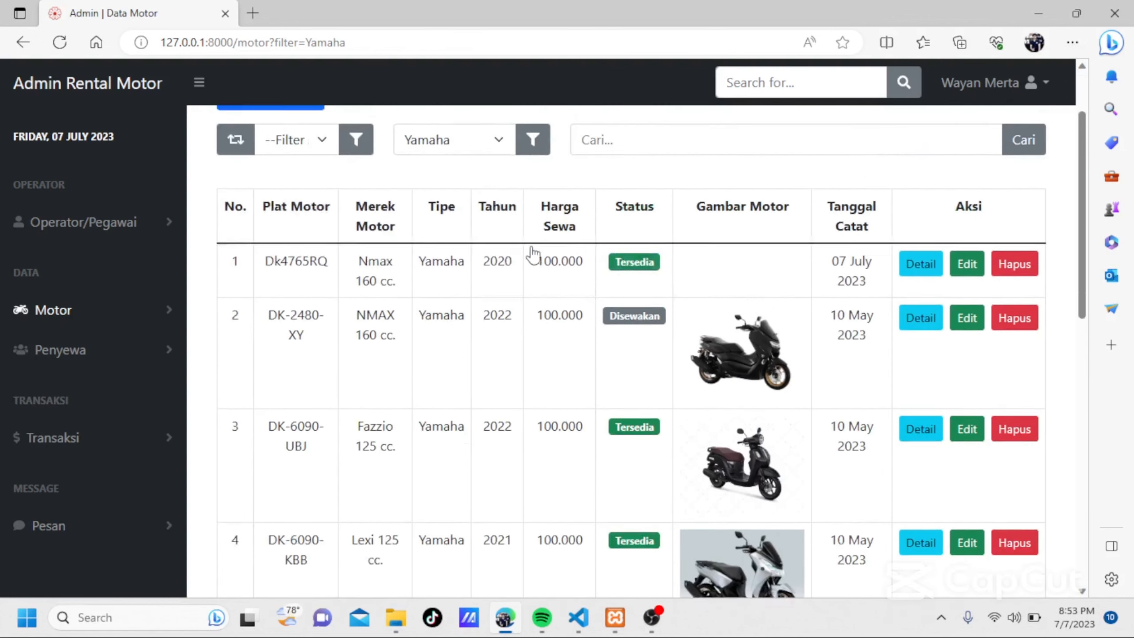
pyautogui.scroll(-4, 532, 253)
pyautogui.scroll(5, 531, 244)
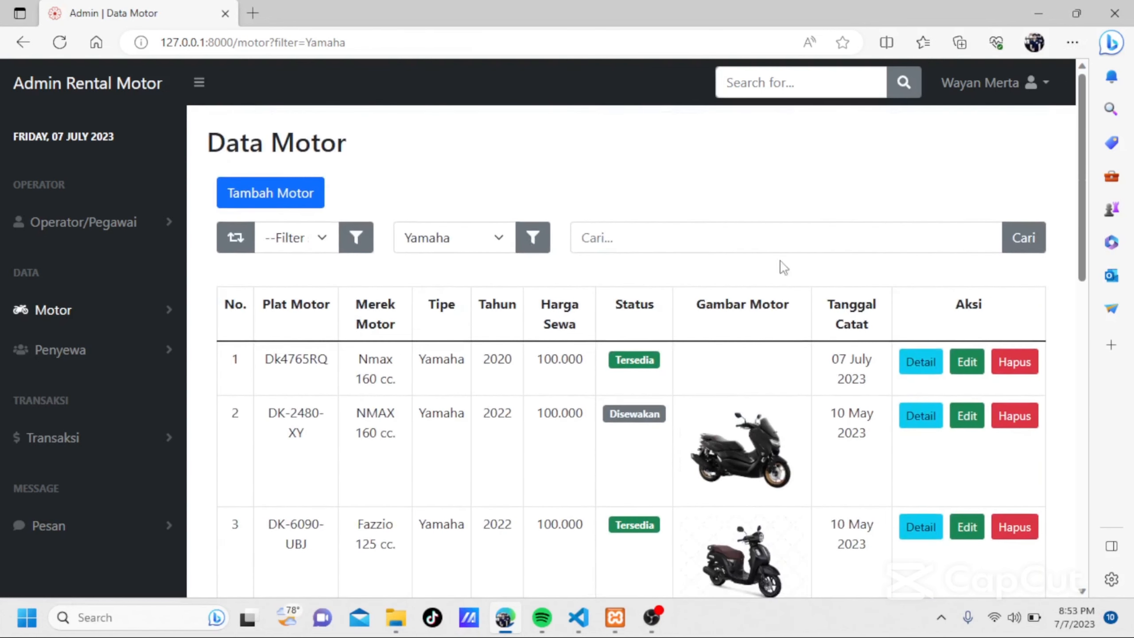
pyautogui.click(635, 237)
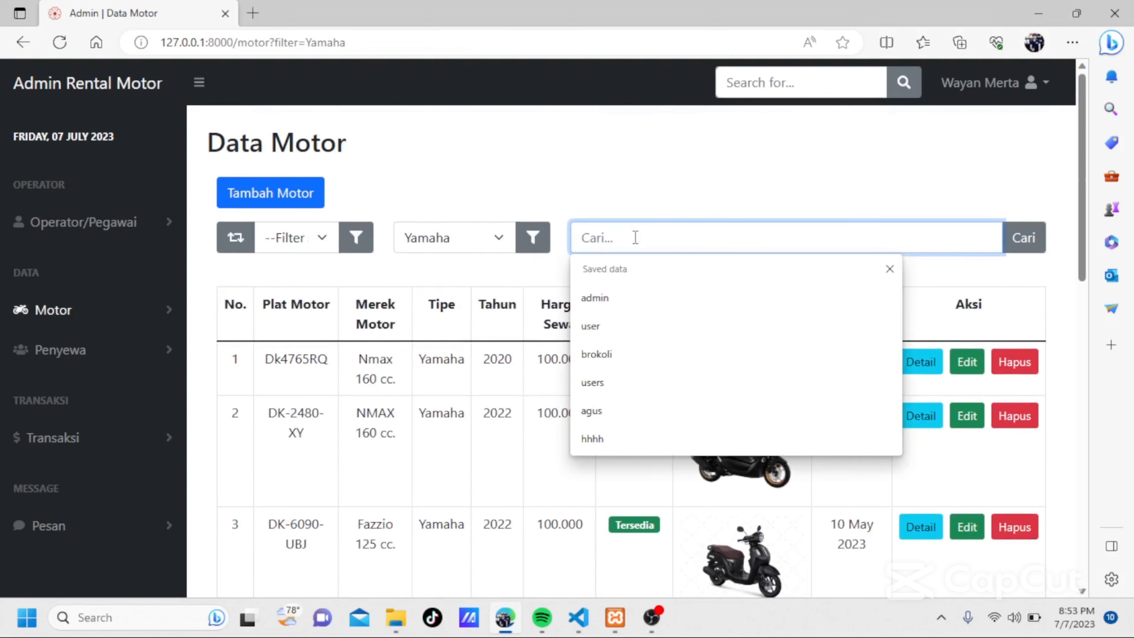
pyautogui.scroll(-5, 804, 235)
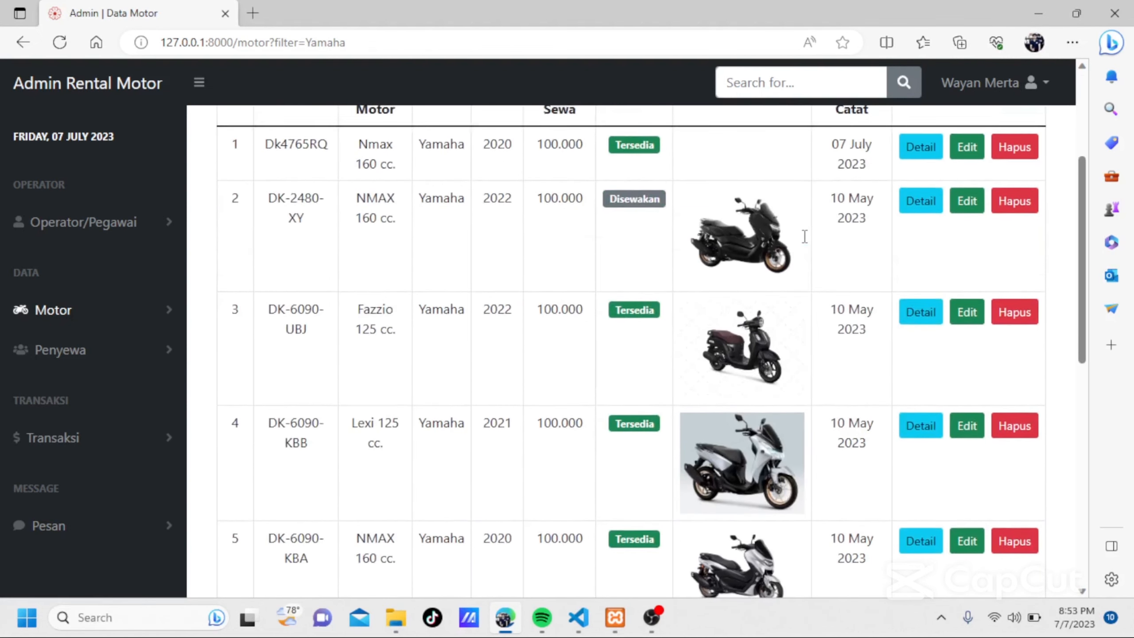
pyautogui.scroll(5, 805, 236)
pyautogui.scroll(-5, 805, 236)
pyautogui.scroll(5, 804, 236)
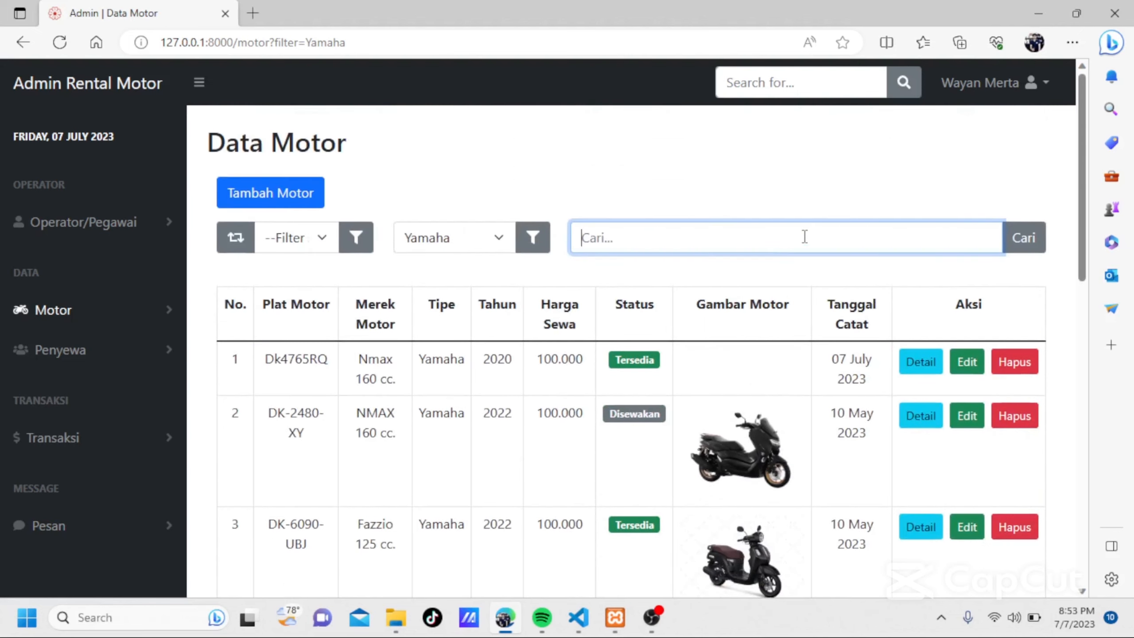
pyautogui.scroll(-5, 911, 341)
pyautogui.scroll(5, 891, 351)
pyautogui.scroll(-2, 919, 359)
pyautogui.scroll(1, 912, 320)
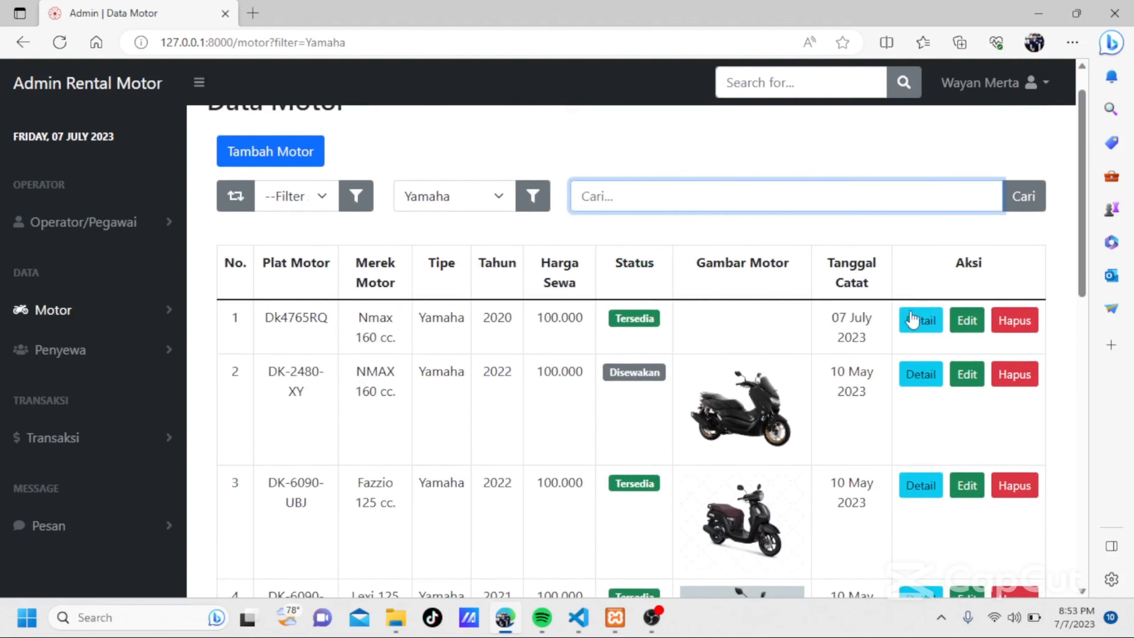
# View the details of the Nmax Dk4765RQ and the Fazzio DK-6090-UBJ, closing each detail window.
pyautogui.click(911, 319)
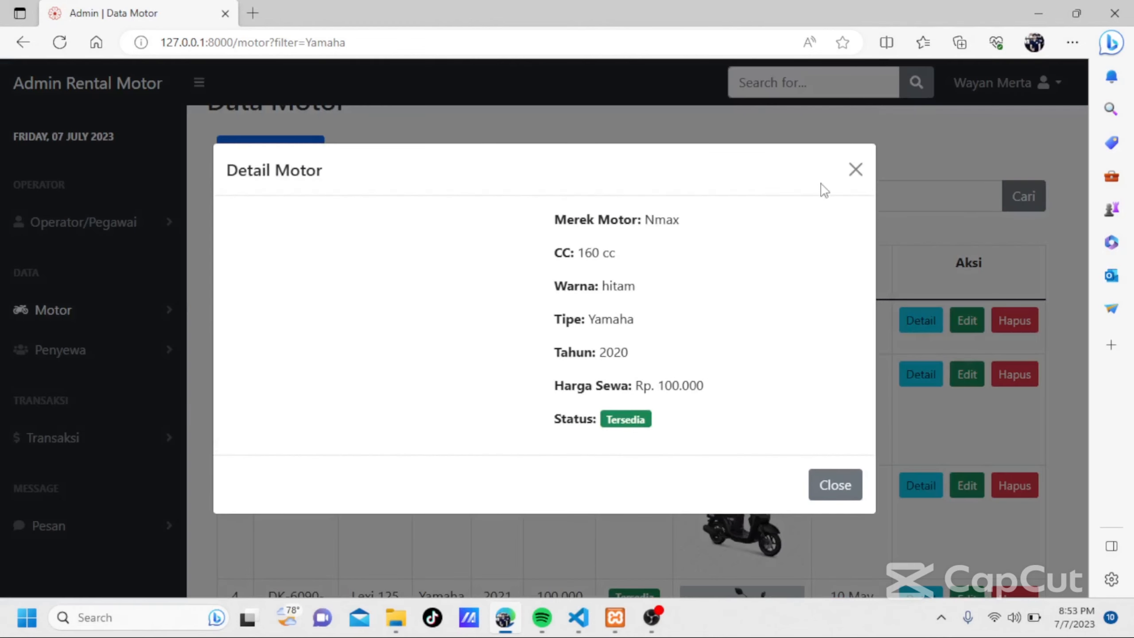
pyautogui.click(854, 169)
pyautogui.scroll(-6, 850, 175)
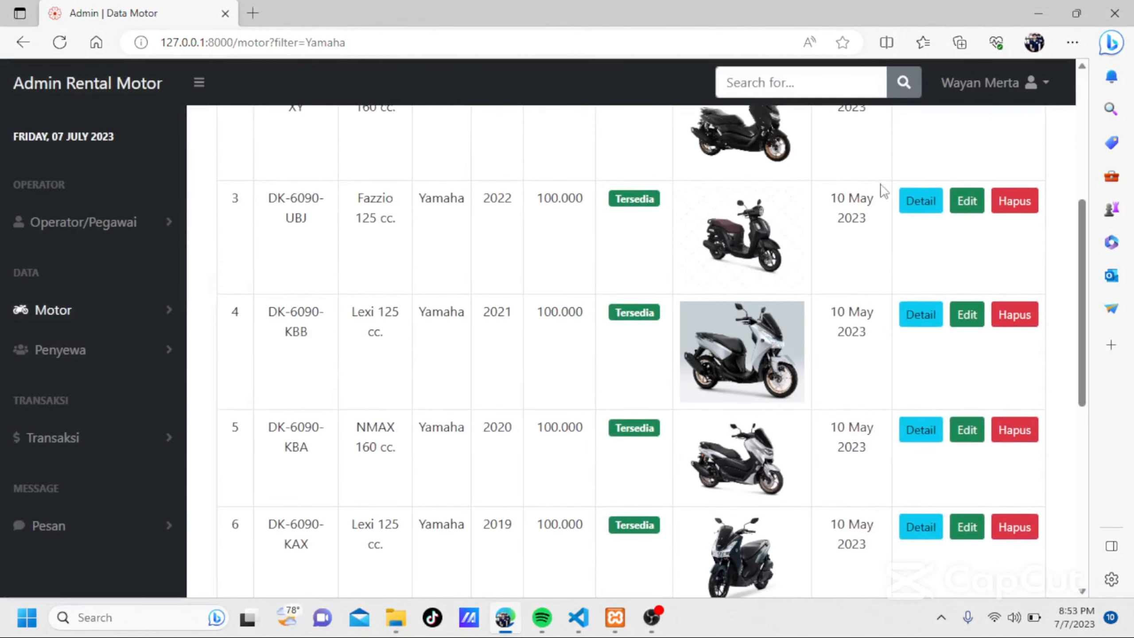
pyautogui.click(918, 200)
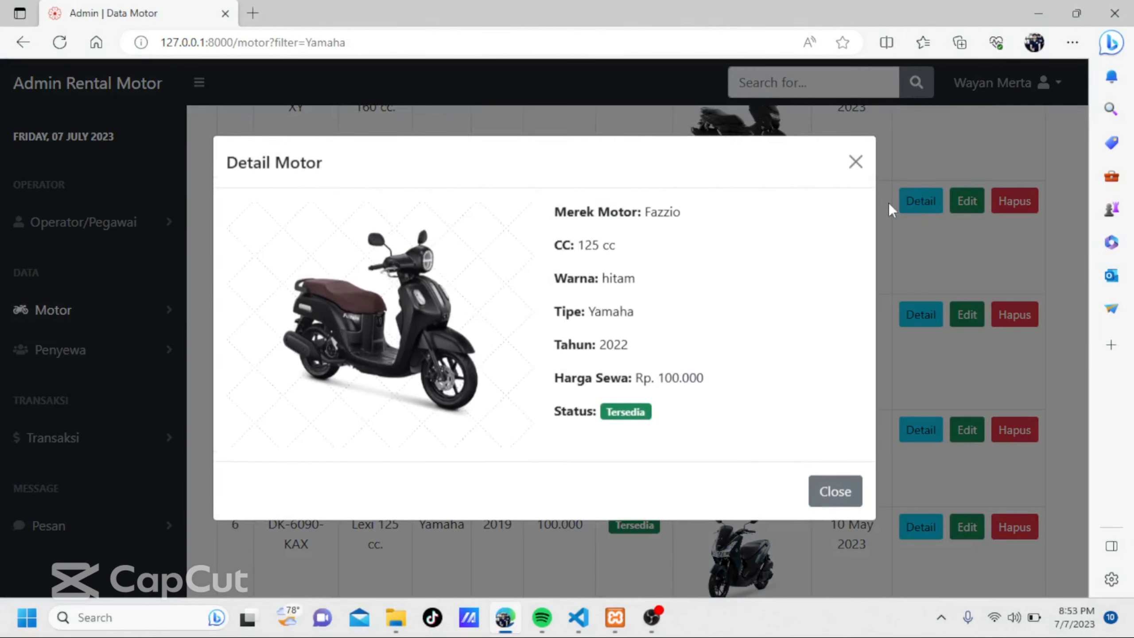
pyautogui.click(866, 166)
# Open the edit form of the Fazzio DK-6090-UBJ, review its fields and return to the motorbike list without saving.
pyautogui.scroll(6, 689, 315)
pyautogui.scroll(-4, 692, 322)
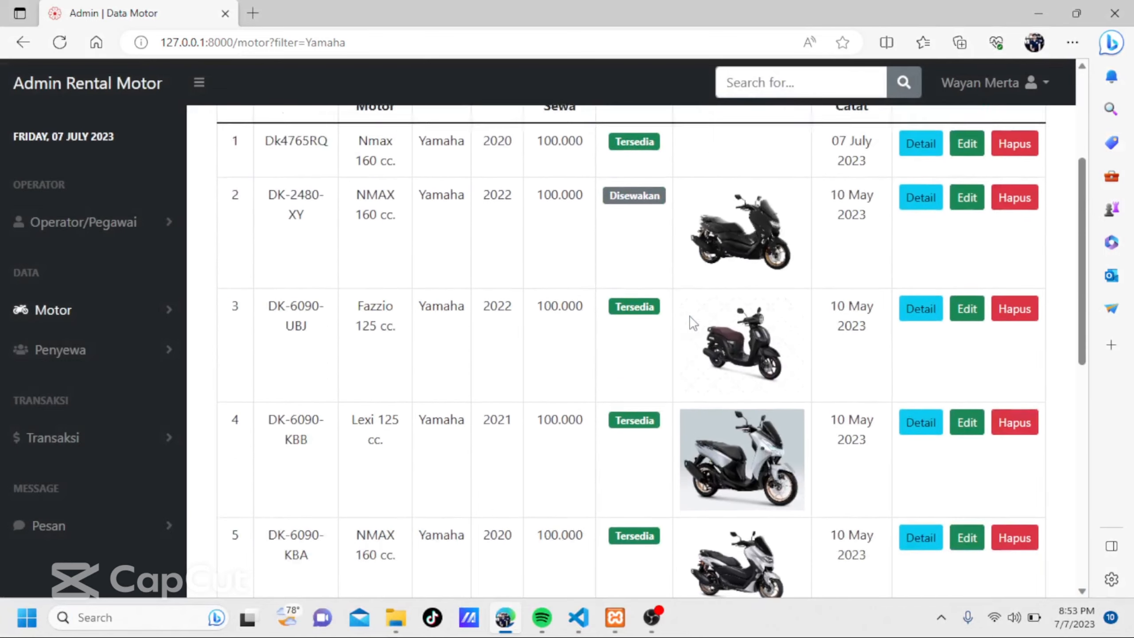
pyautogui.scroll(-1, 693, 322)
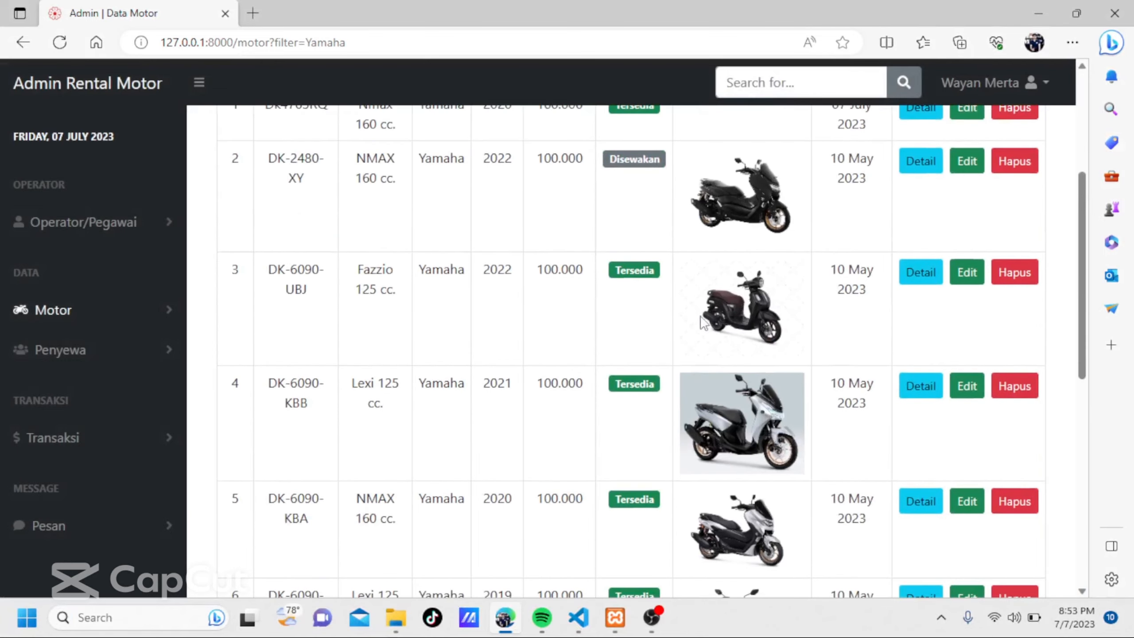
pyautogui.click(968, 274)
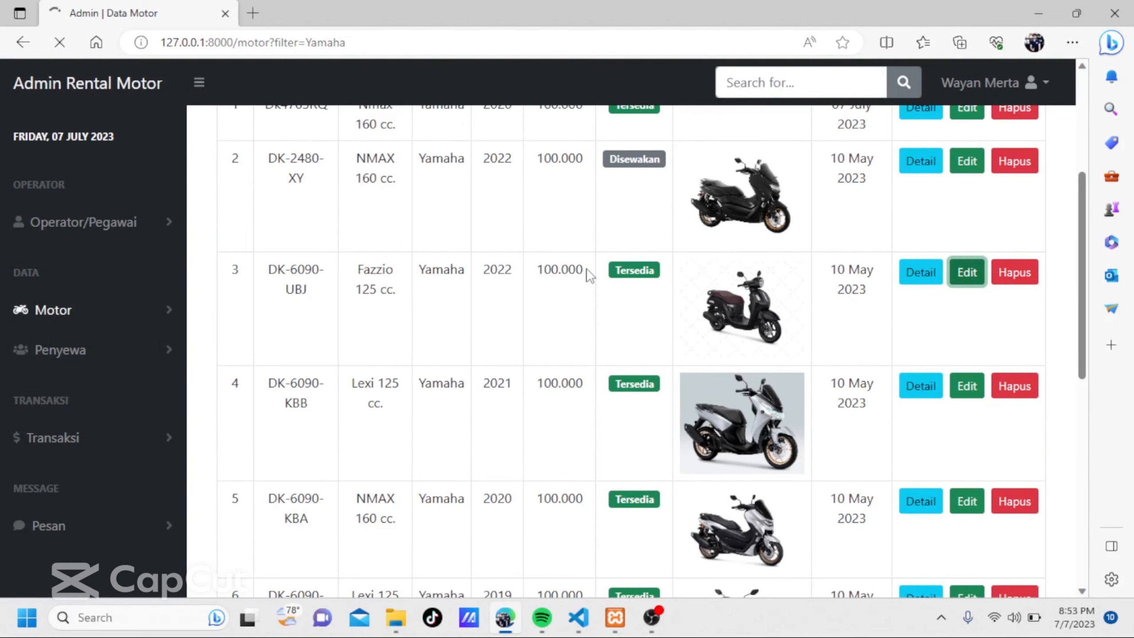
pyautogui.scroll(-7, 590, 276)
pyautogui.scroll(6, 590, 275)
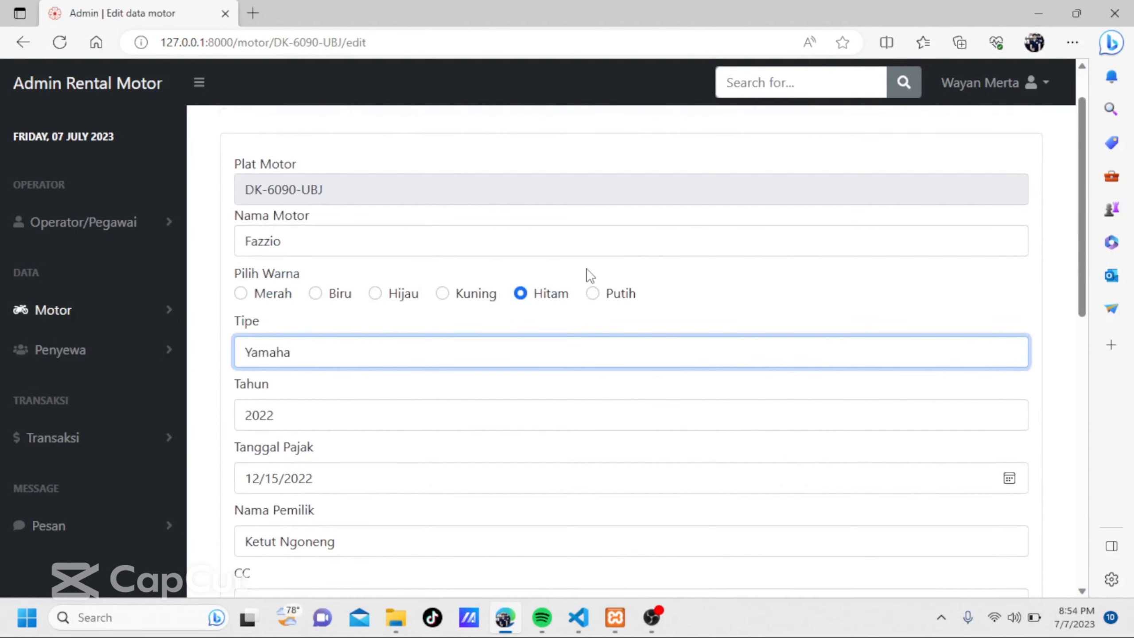
pyautogui.scroll(-6, 590, 275)
pyautogui.scroll(-5, 590, 275)
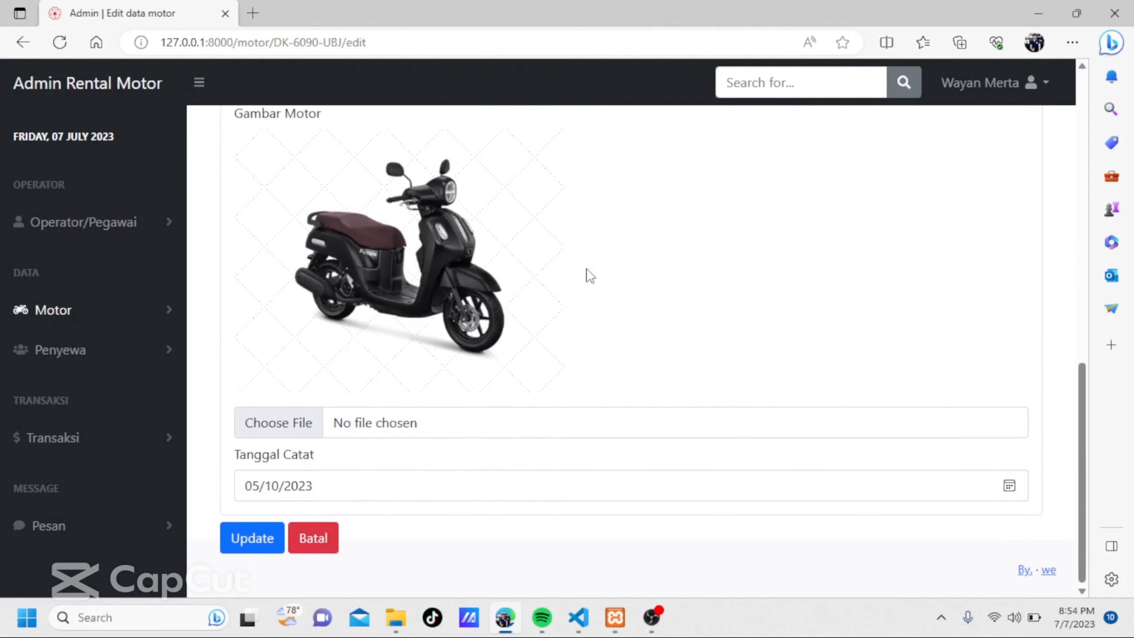
pyautogui.scroll(8, 590, 275)
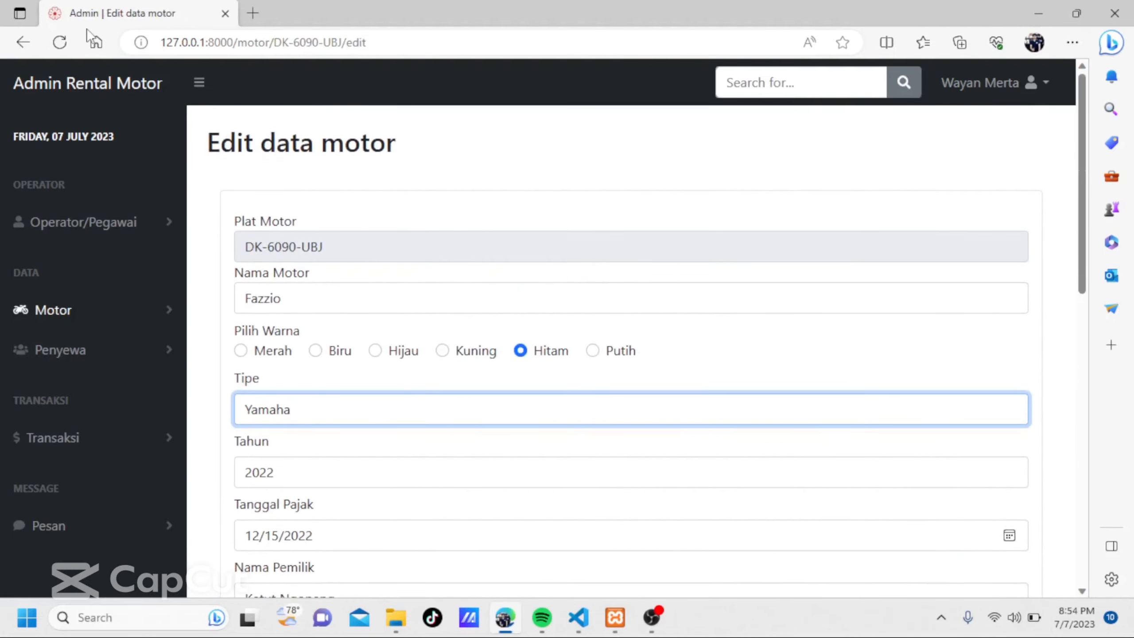
pyautogui.click(18, 41)
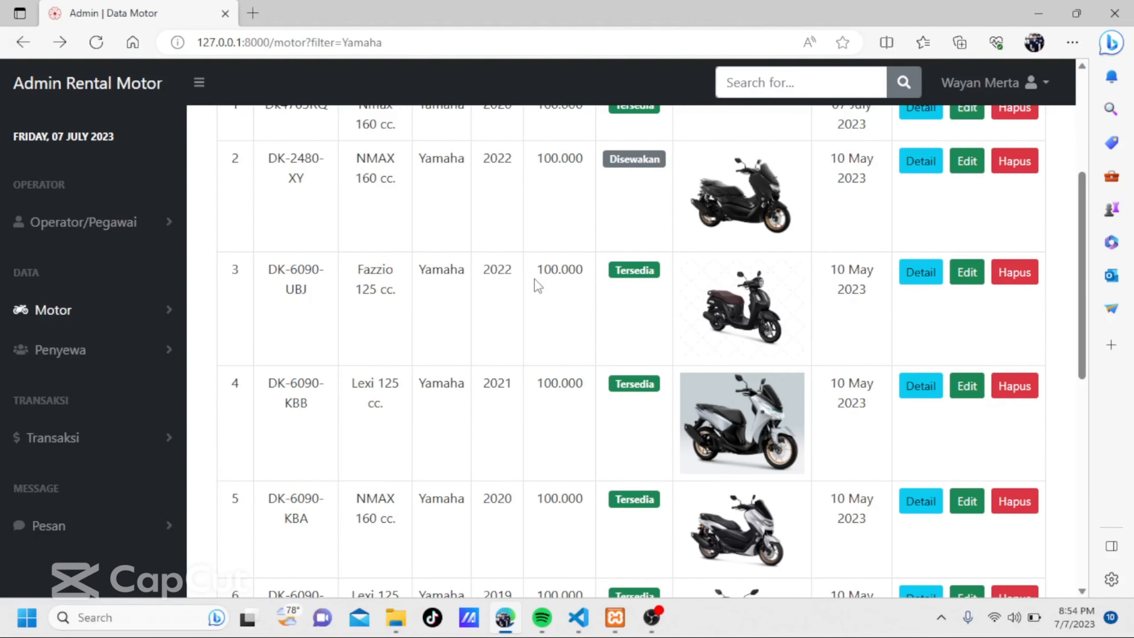
# Open the Data Pengeluaran page from the Motor group.
pyautogui.click(56, 318)
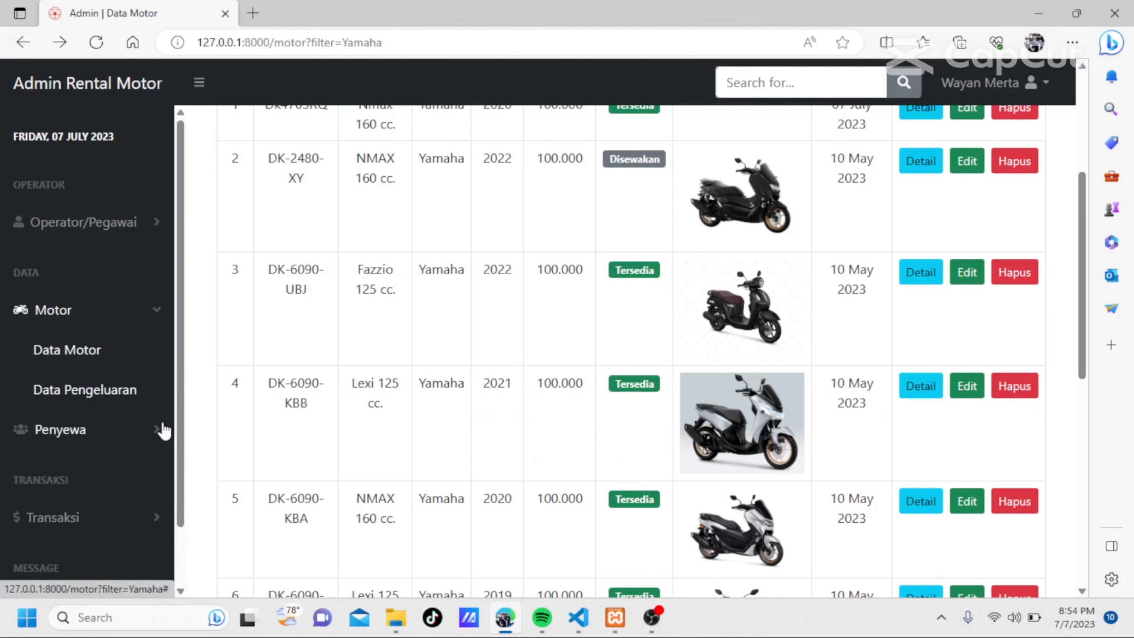
pyautogui.click(114, 391)
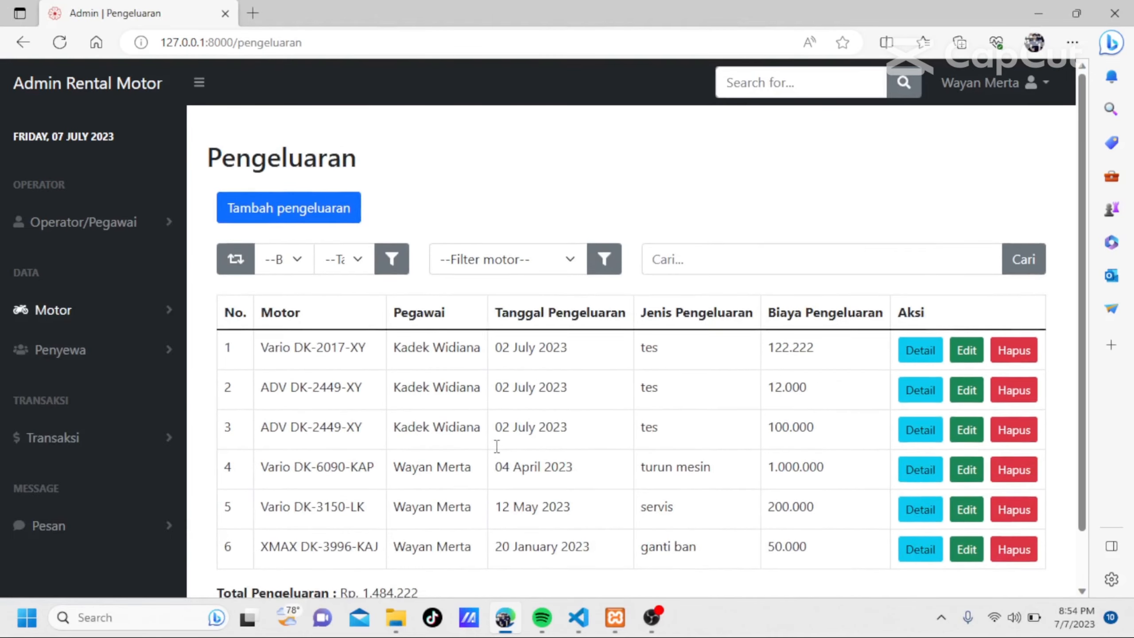
# Review the expense list, start a new expense entry and choose Vario DK-2430-XY as its motorbike plate.
pyautogui.scroll(-1, 496, 445)
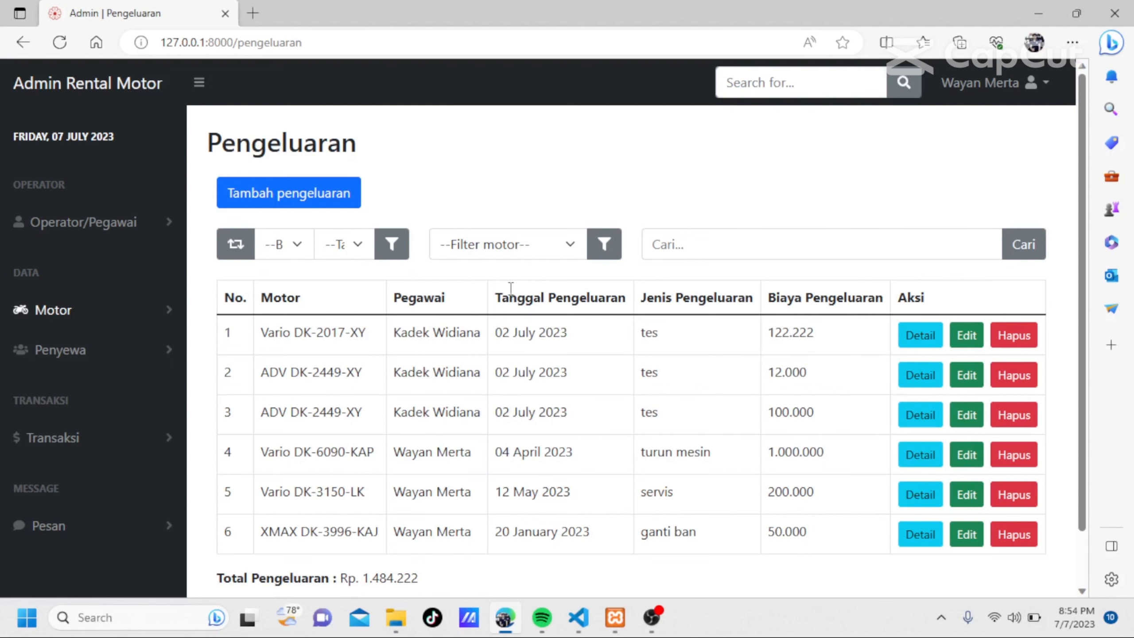
pyautogui.scroll(-1, 754, 427)
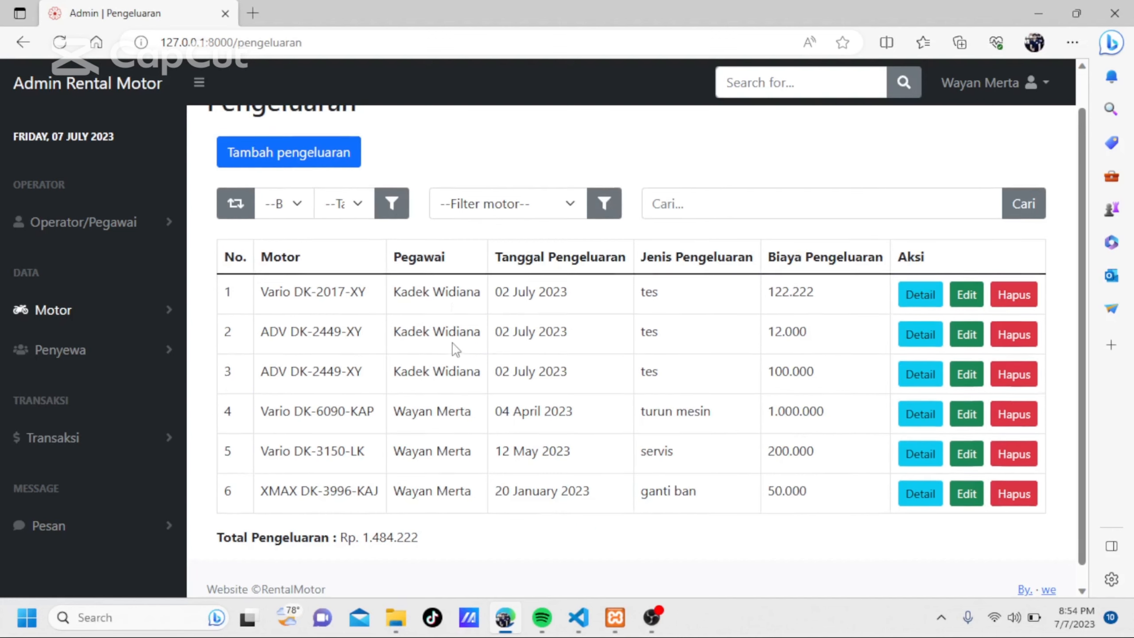
pyautogui.scroll(1, 455, 349)
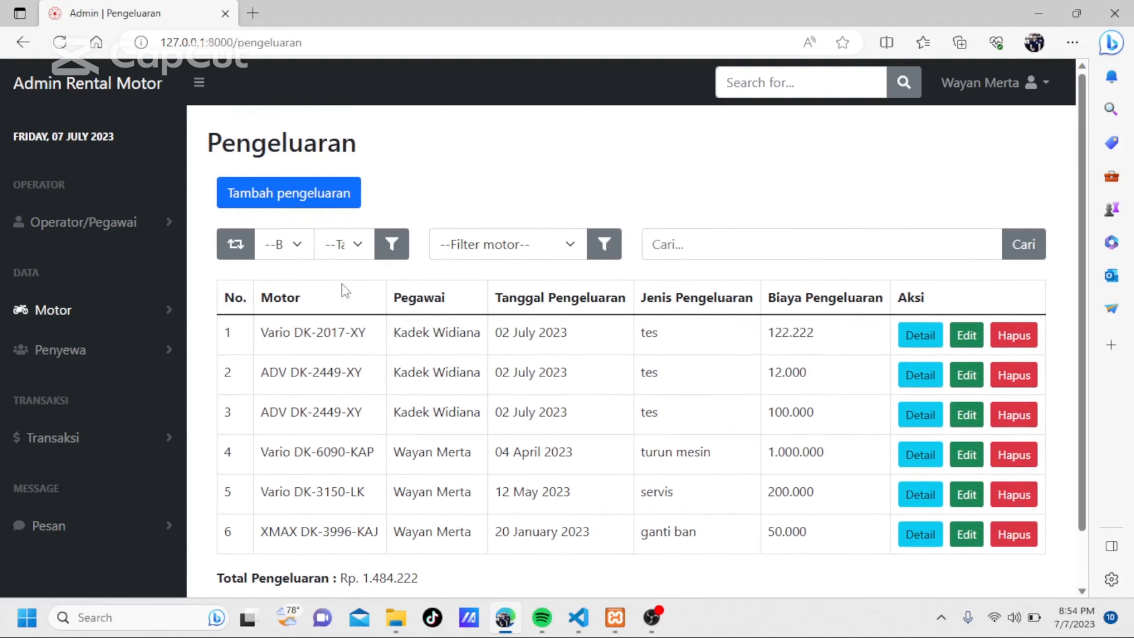
pyautogui.click(304, 202)
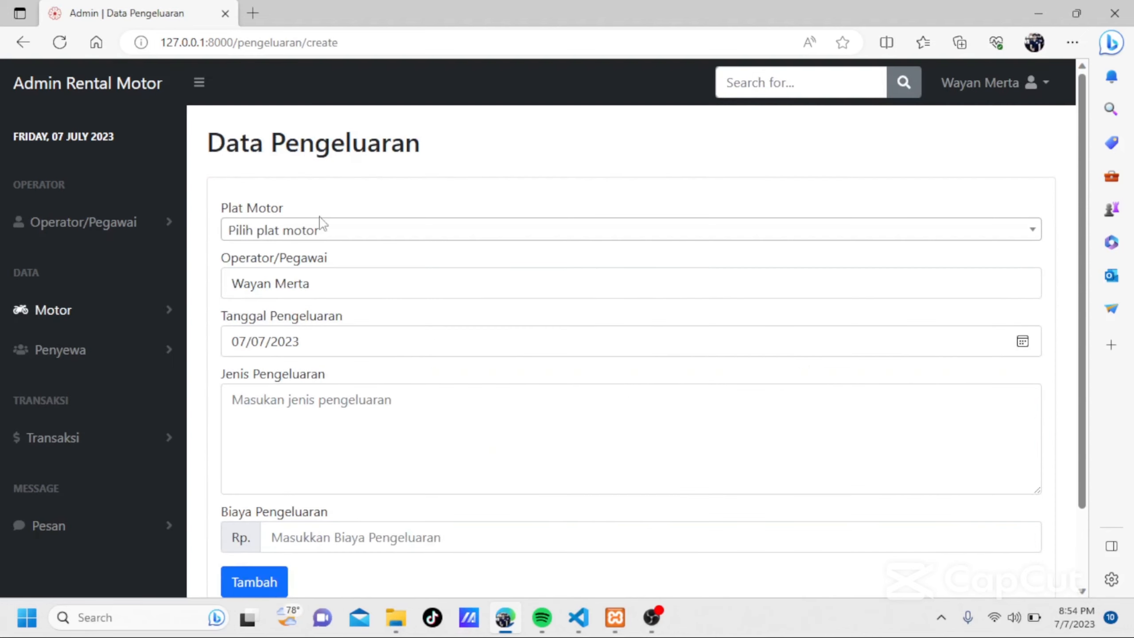
pyautogui.click(323, 228)
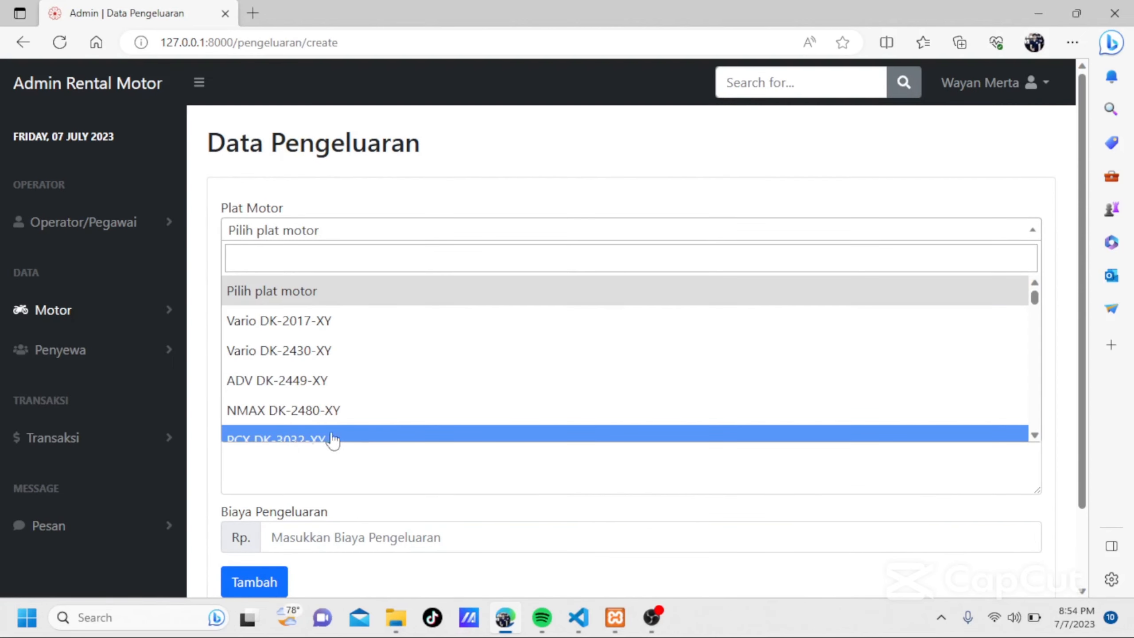
pyautogui.click(304, 364)
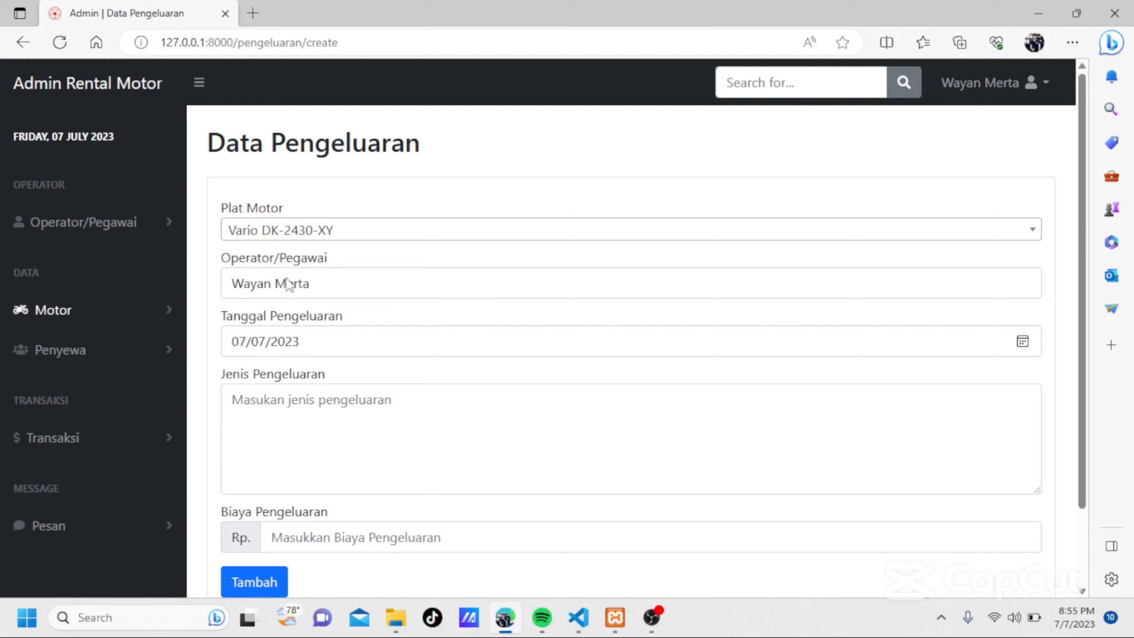
# Enter "ganti oli" as the expense type and 100000 as the cost, and submit the new expense.
pyautogui.click(375, 404)
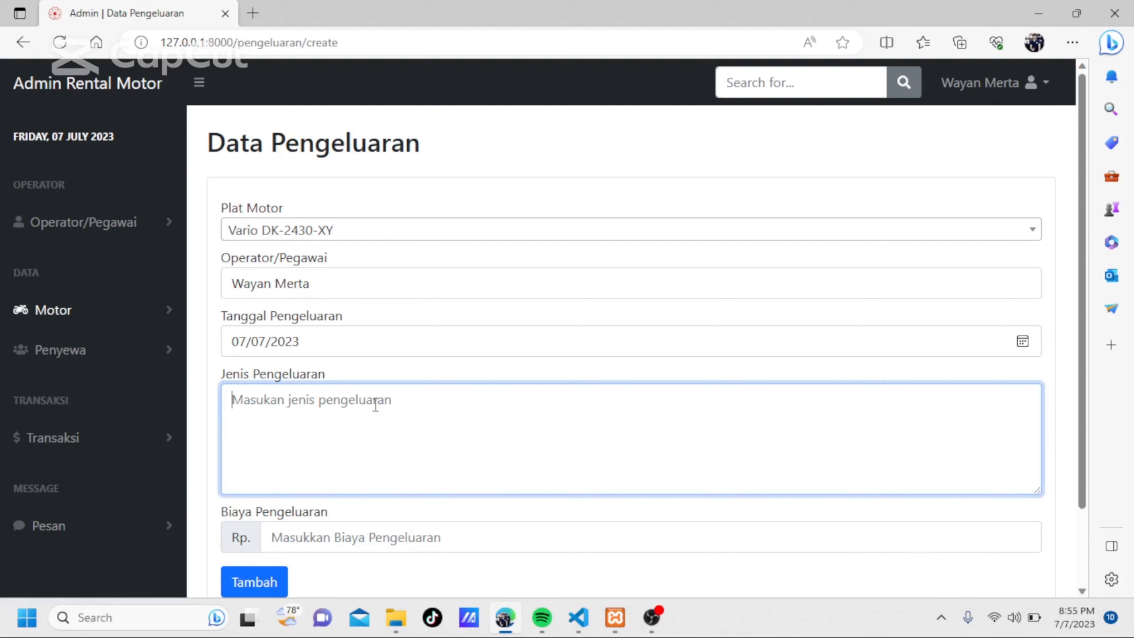
pyautogui.write('ga')
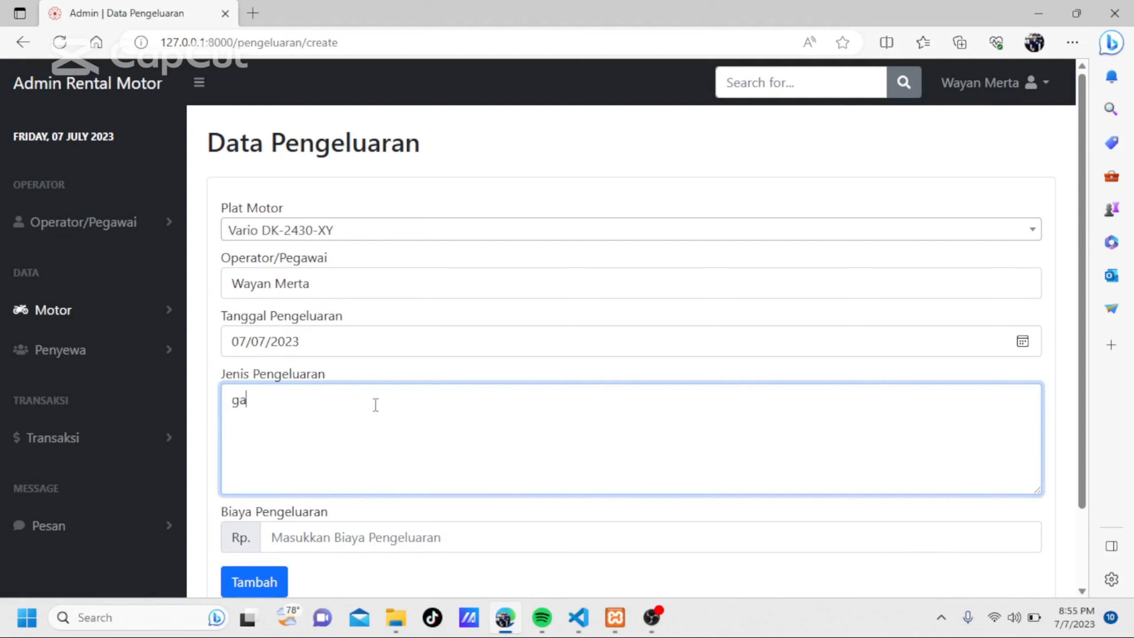
pyautogui.write('nti oli')
pyautogui.scroll(-2, 375, 405)
pyautogui.click(362, 440)
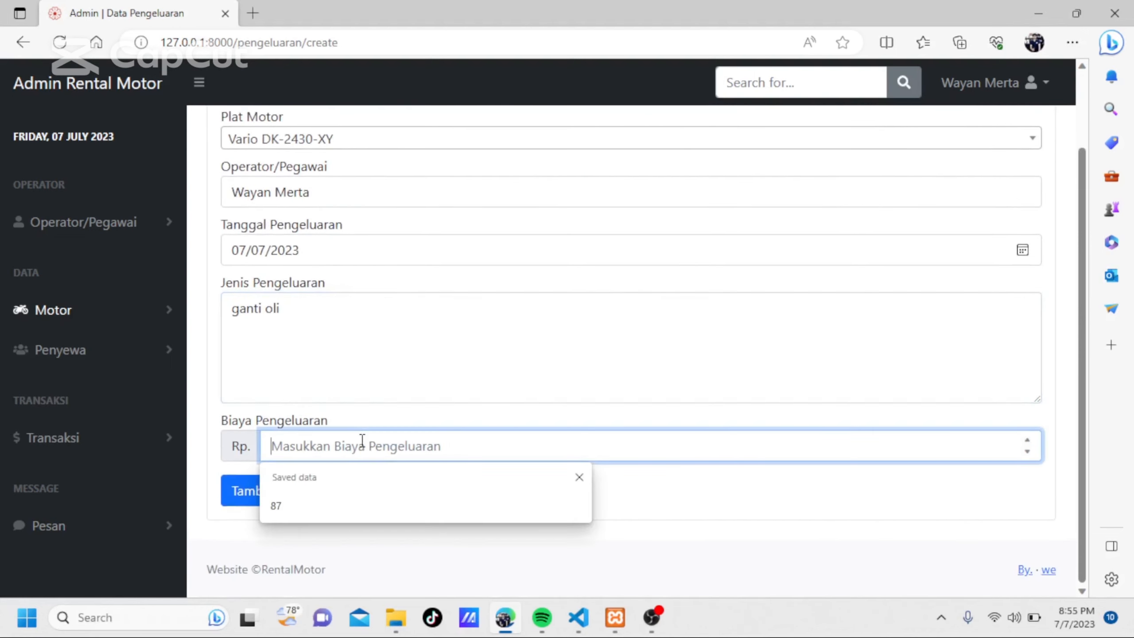
pyautogui.write('100000')
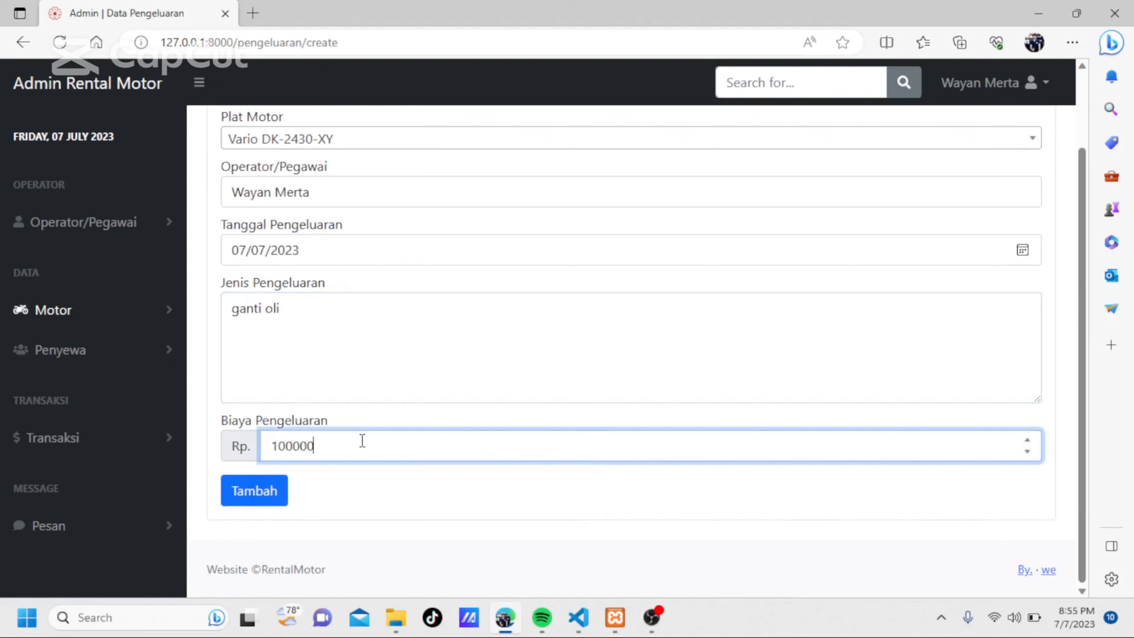
pyautogui.click(249, 498)
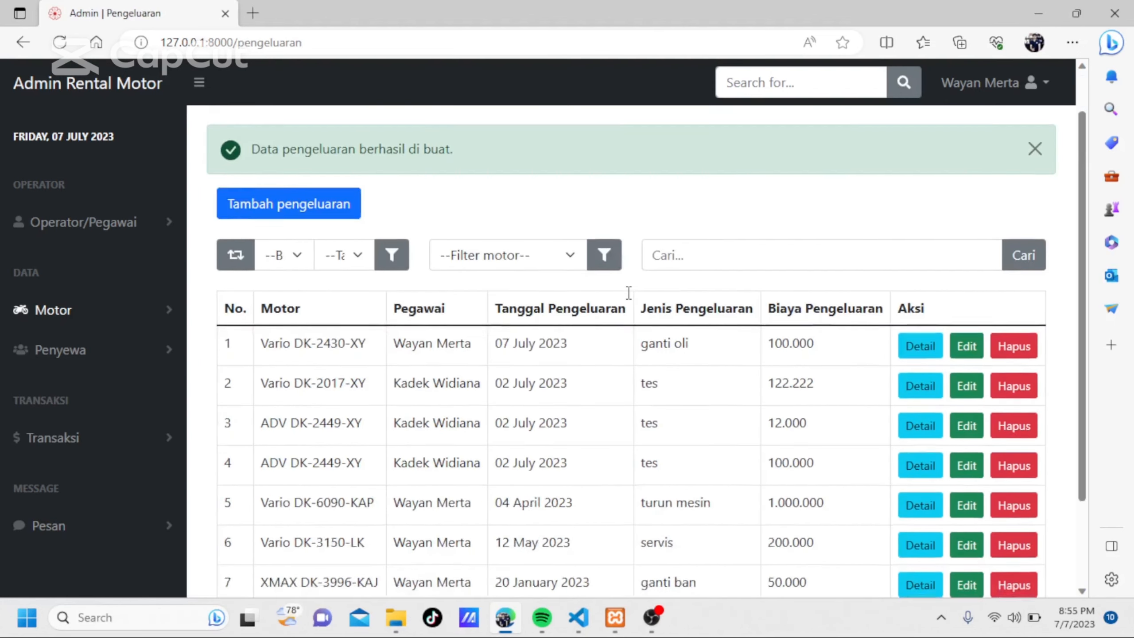
# Examine the updated expense list, checking the new entry, the other rows and the Total Pengeluaran below the table.
pyautogui.scroll(-1, 628, 293)
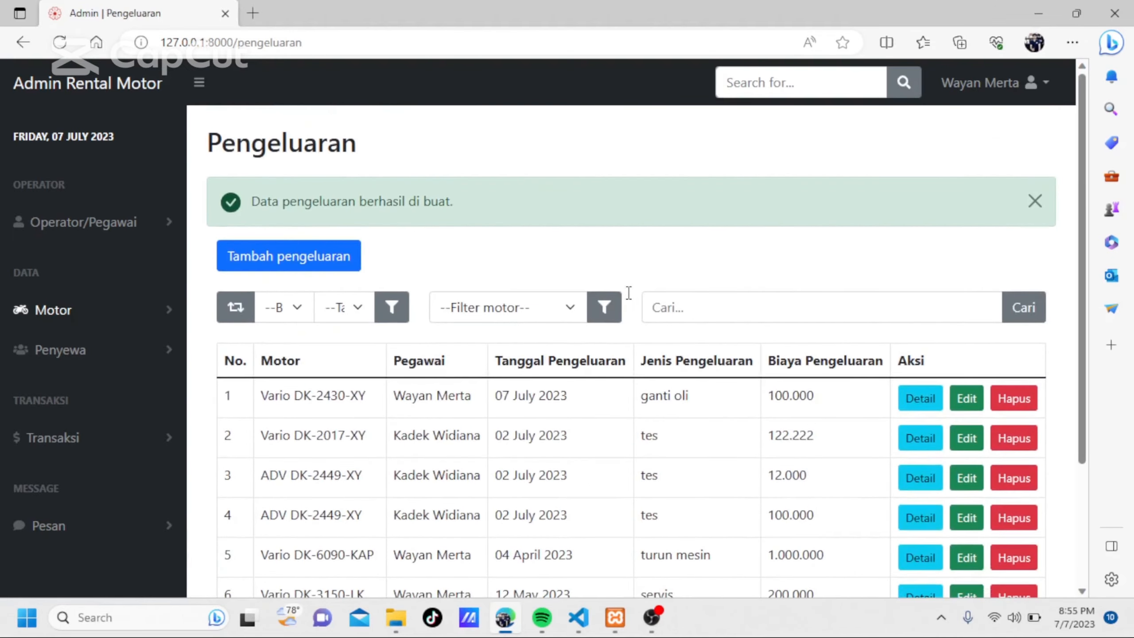
pyautogui.scroll(-3, 628, 293)
pyautogui.scroll(3, 628, 293)
pyautogui.scroll(-3, 628, 293)
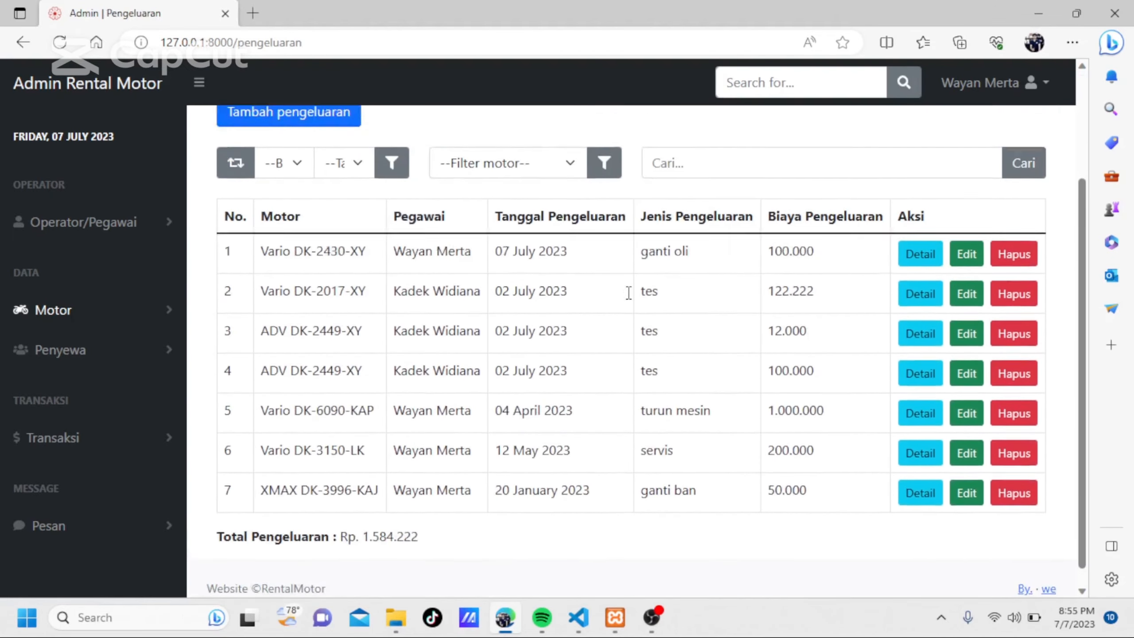
pyautogui.scroll(3, 628, 293)
pyautogui.scroll(-3, 629, 292)
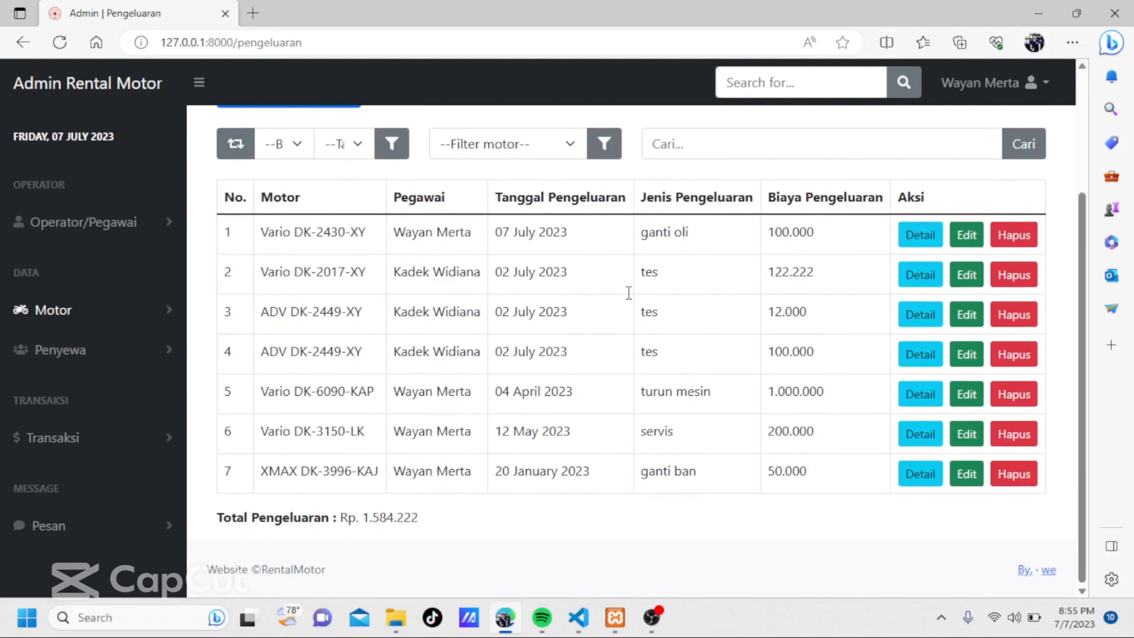
pyautogui.scroll(1, 628, 292)
pyautogui.scroll(-1, 629, 293)
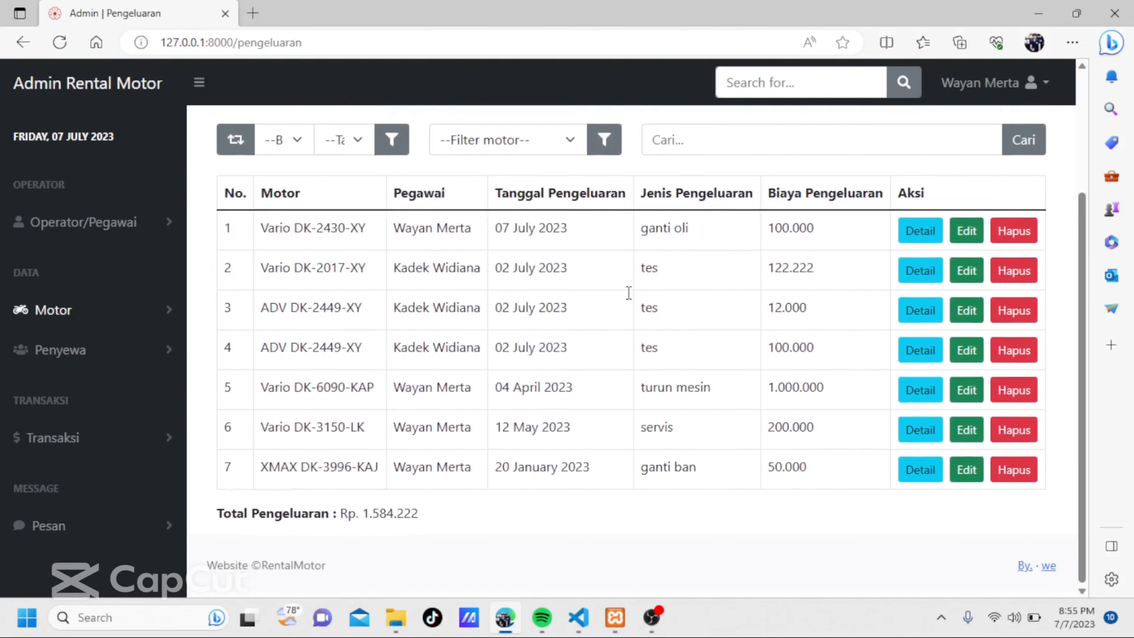
pyautogui.scroll(1, 629, 293)
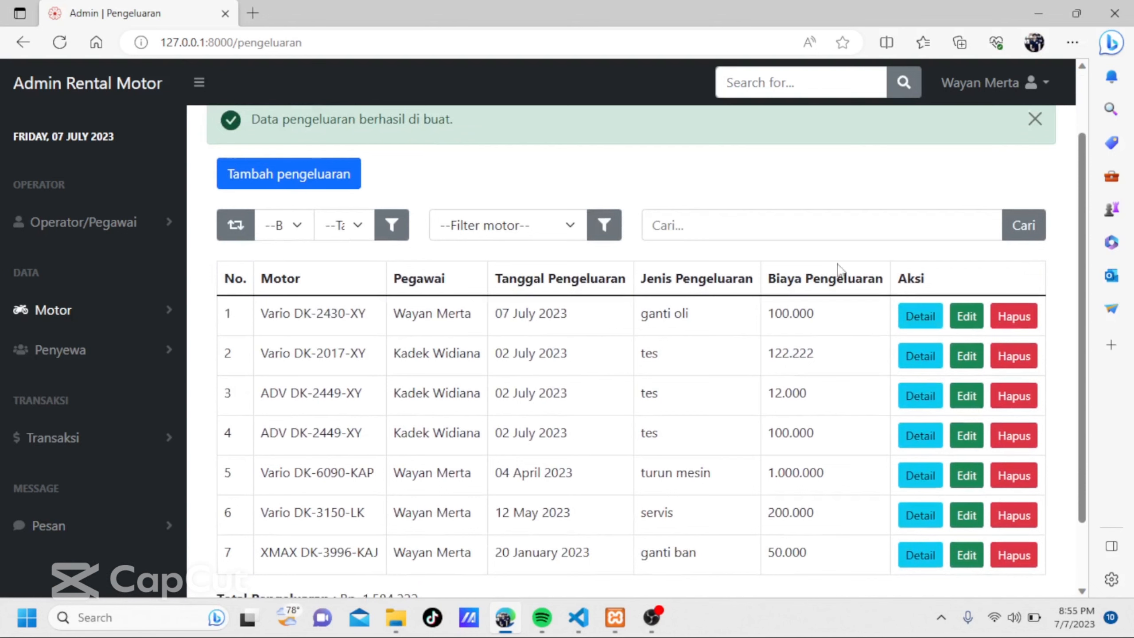
pyautogui.scroll(1, 777, 309)
pyautogui.scroll(-1, 777, 309)
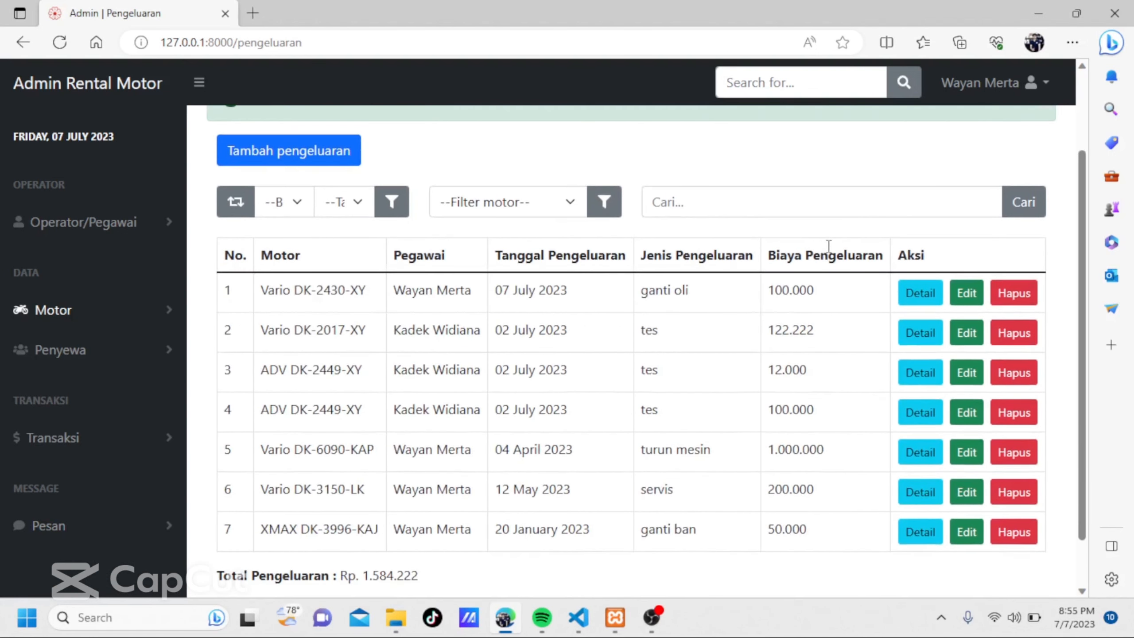
# View the details of the Vario DK-2430-XY oil change expense and close the detail window.
pyautogui.scroll(1, 762, 273)
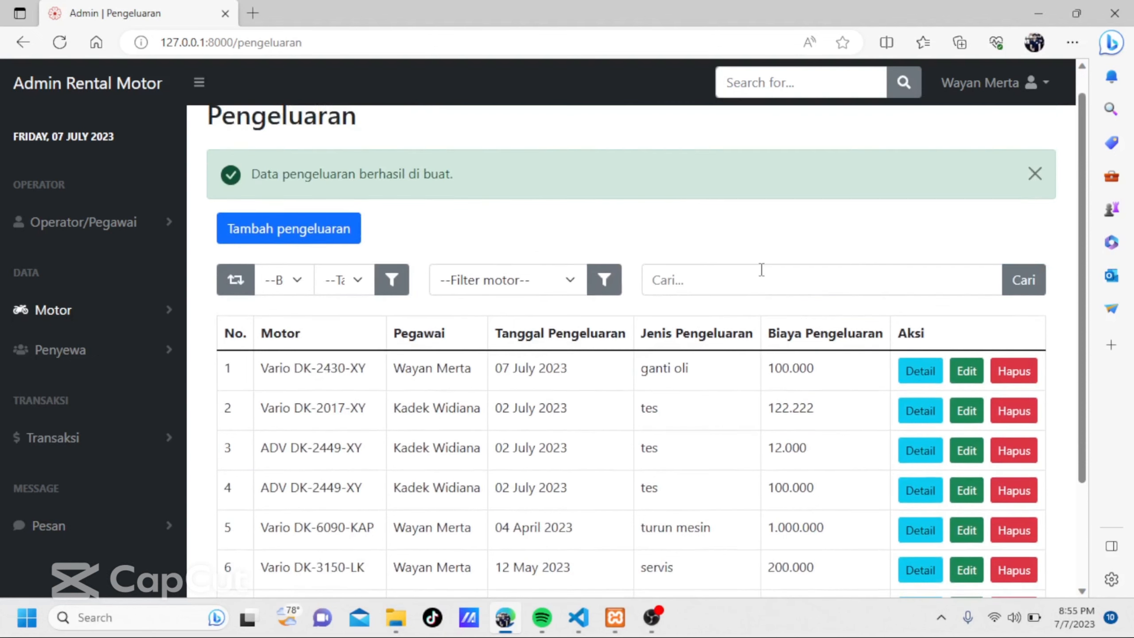
pyautogui.click(912, 372)
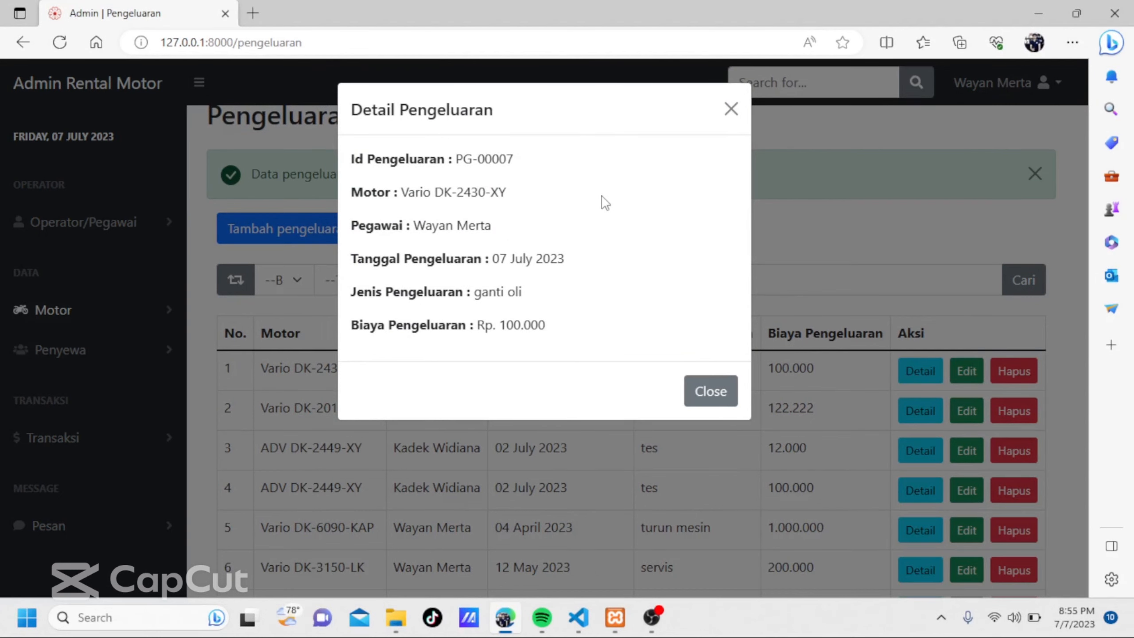
pyautogui.click(731, 110)
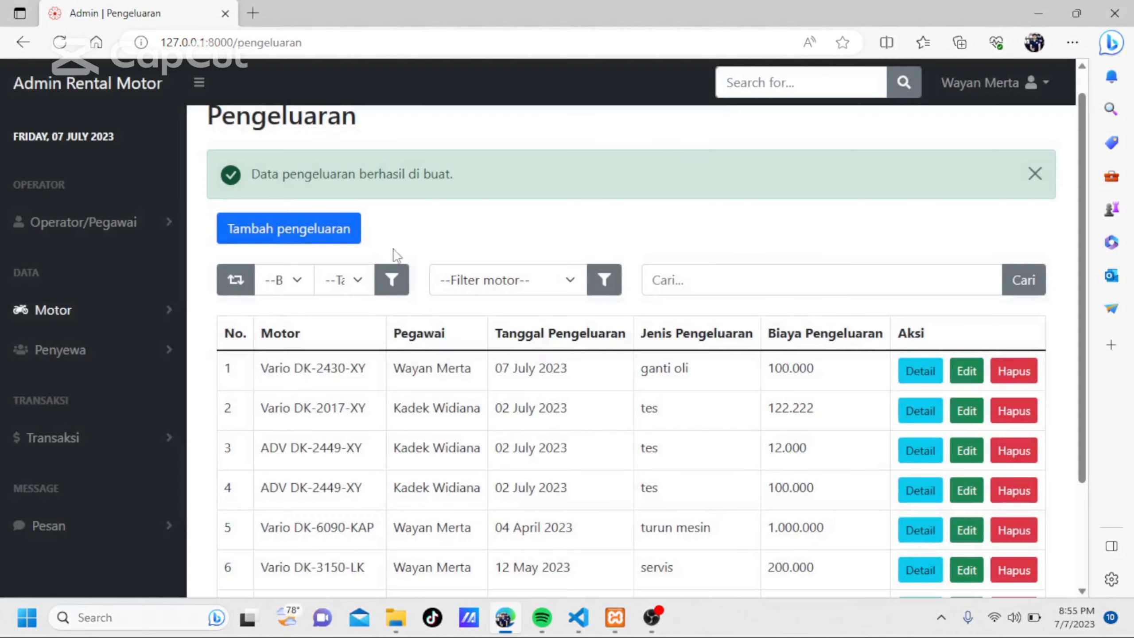
# Filter the expenses by Januari 2022, check the result and reset the filter to the full list.
pyautogui.click(298, 282)
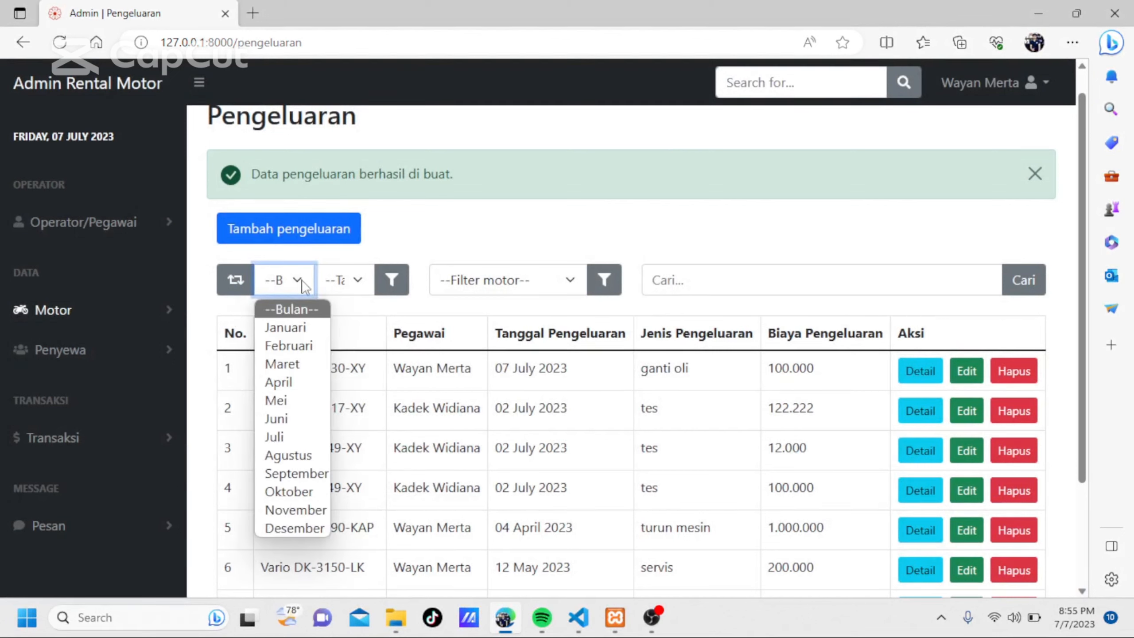
pyautogui.click(289, 334)
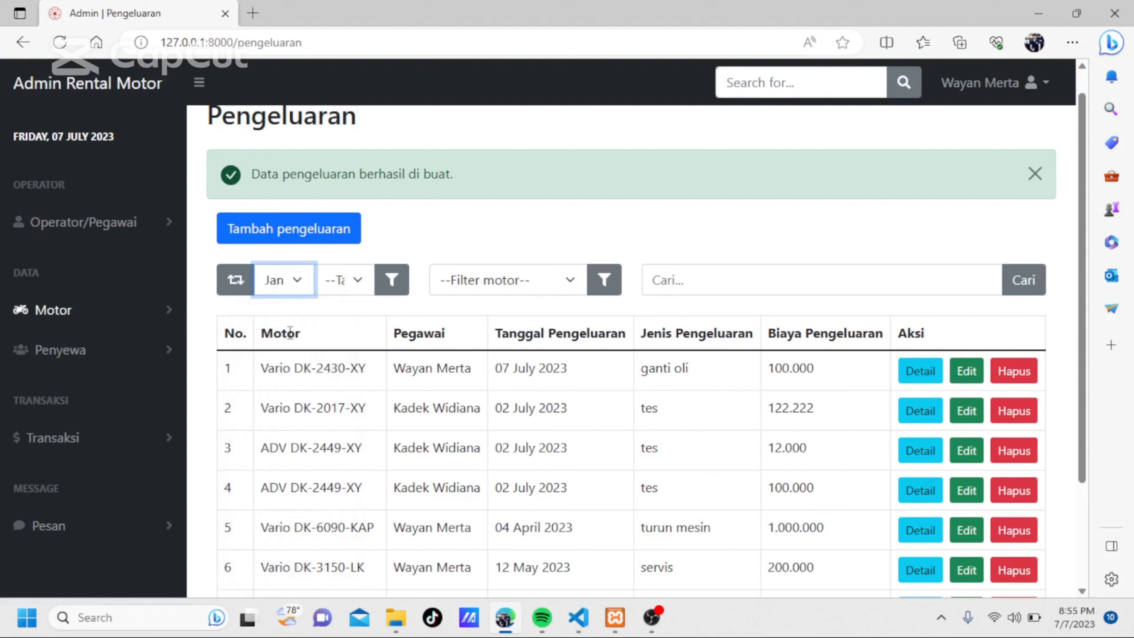
pyautogui.click(361, 280)
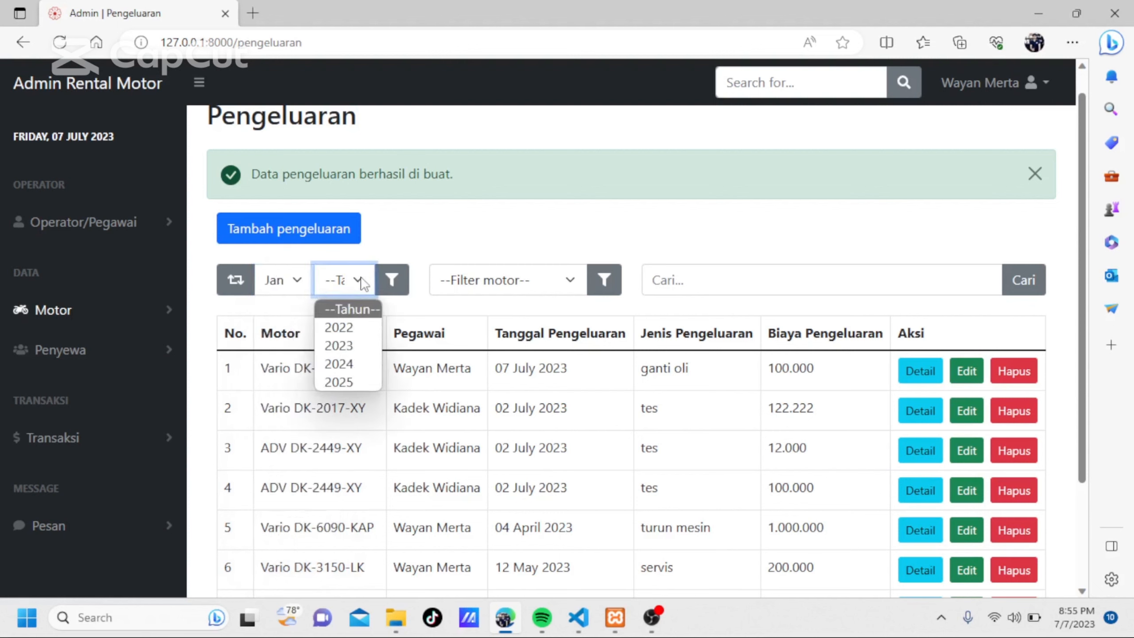
pyautogui.click(340, 343)
pyautogui.click(395, 281)
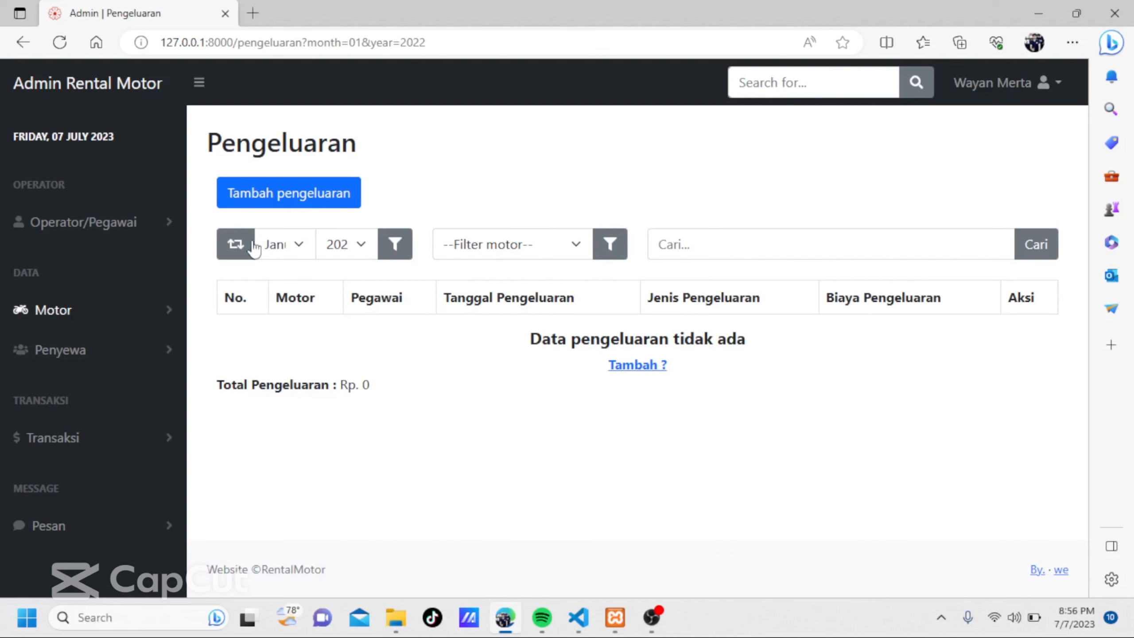
pyautogui.click(239, 244)
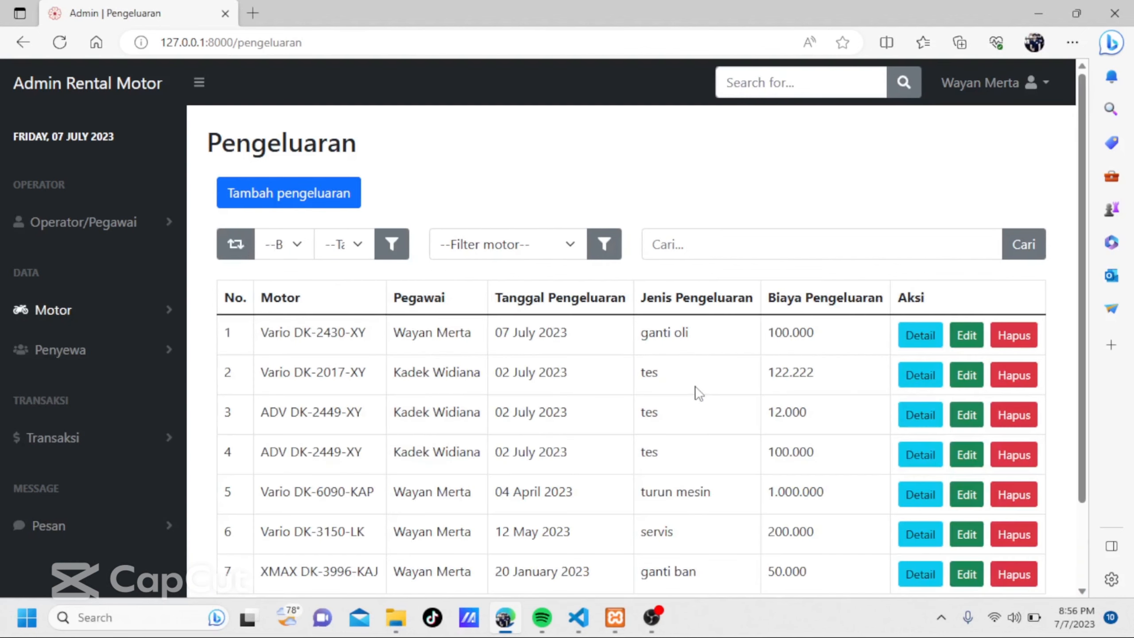
# Filter the expenses by the Vario motorbike and review the matching rows and their total.
pyautogui.scroll(-3, 698, 392)
pyautogui.scroll(3, 698, 393)
pyautogui.scroll(-2, 699, 393)
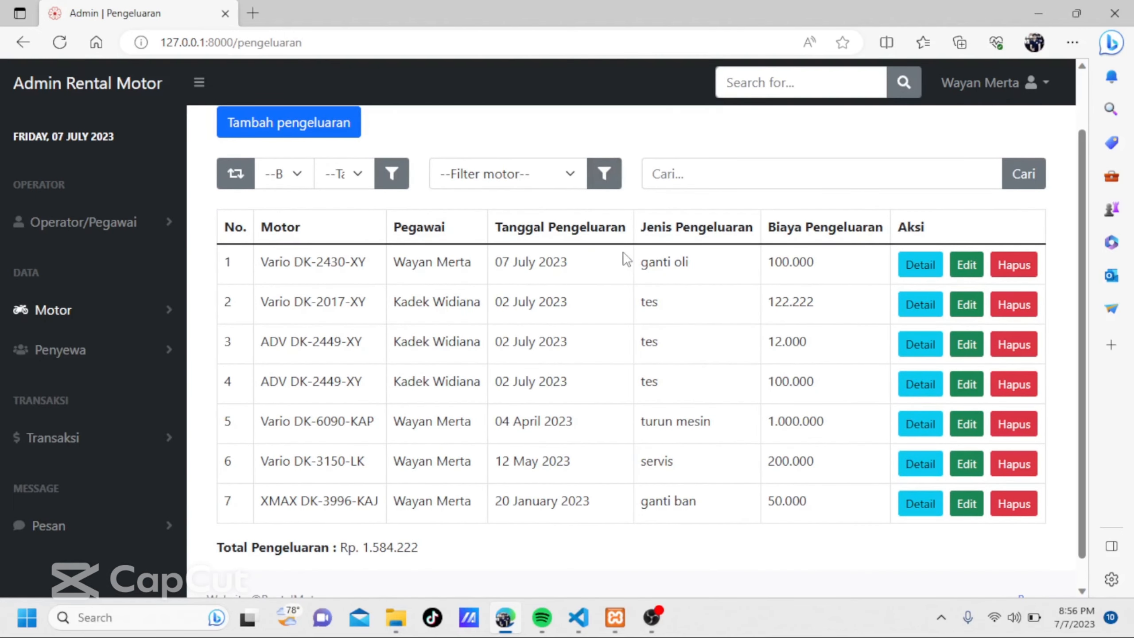
pyautogui.click(573, 178)
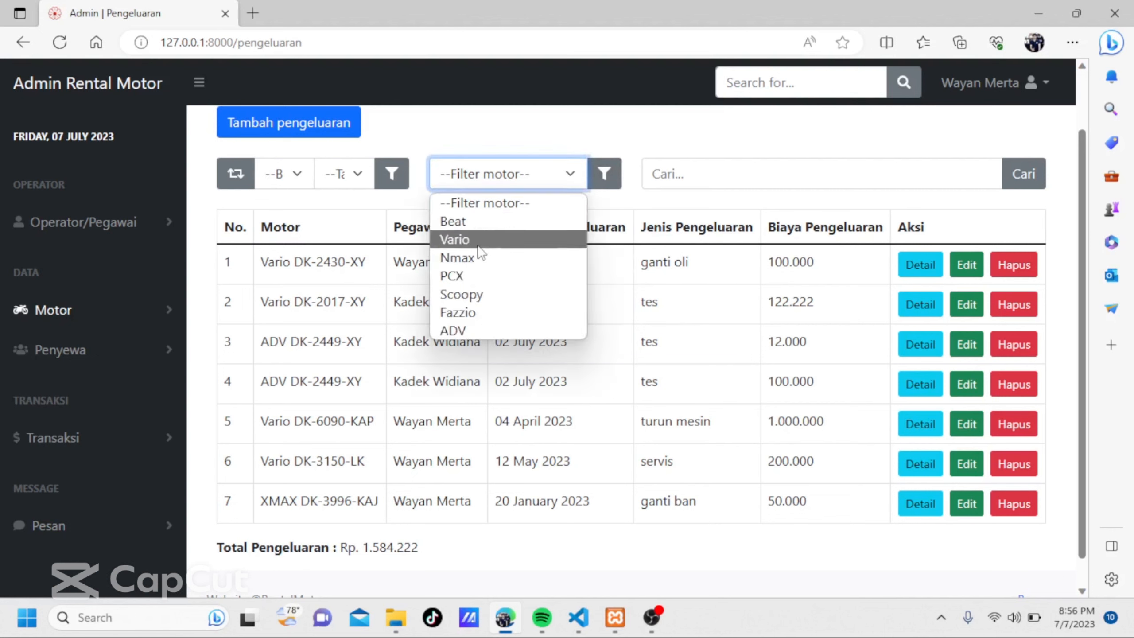
pyautogui.click(498, 242)
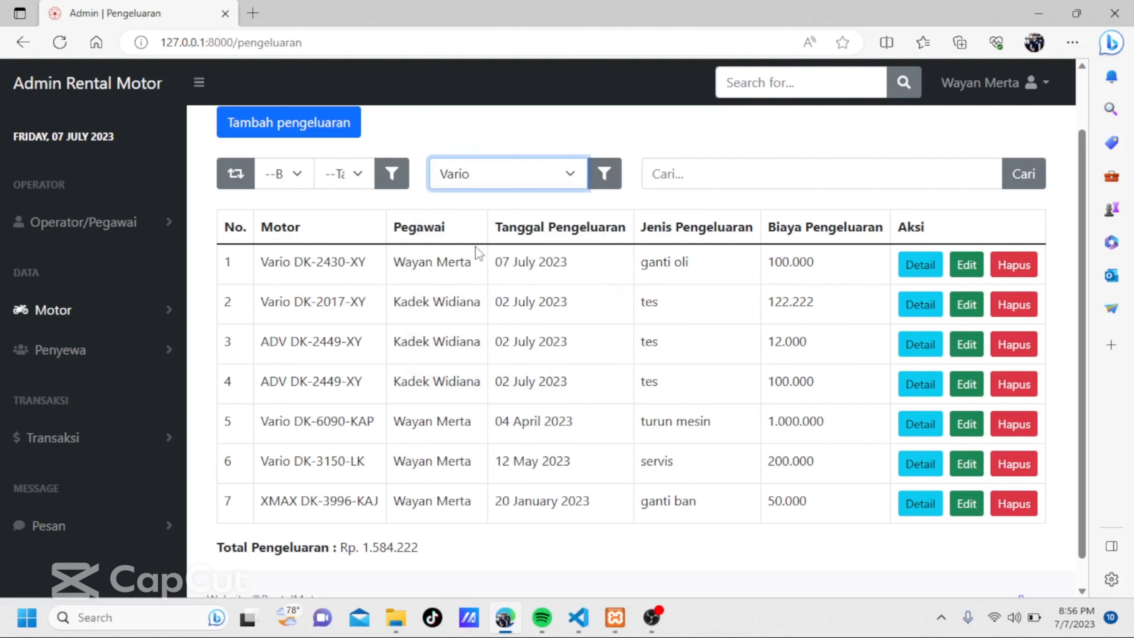
pyautogui.click(617, 181)
pyautogui.scroll(-1, 594, 393)
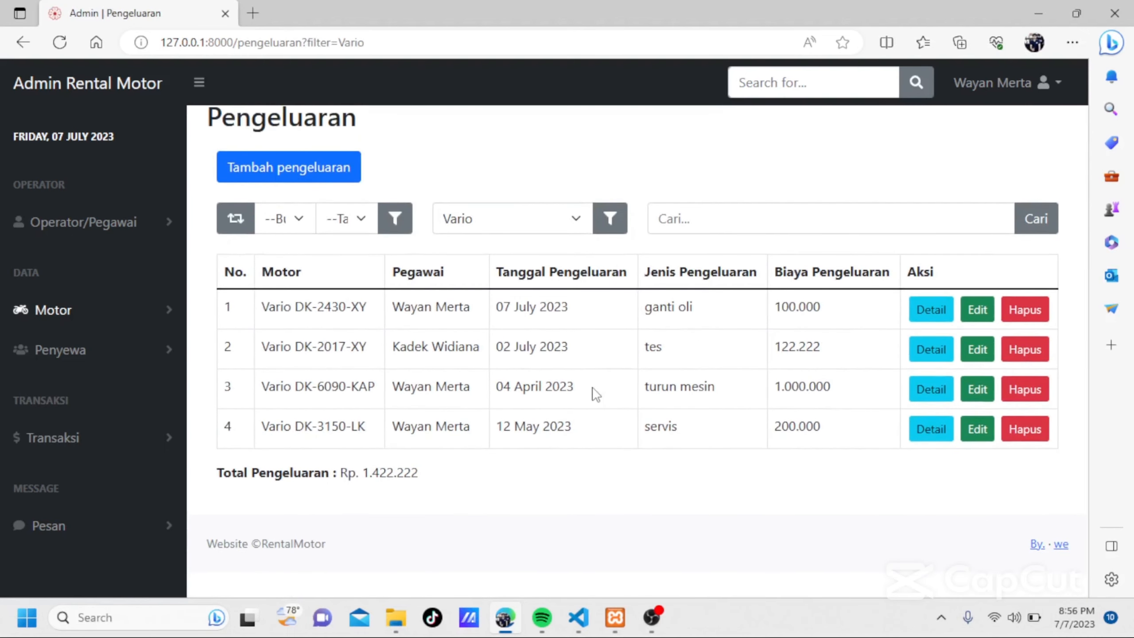
pyautogui.scroll(1, 596, 393)
pyautogui.scroll(-2, 580, 393)
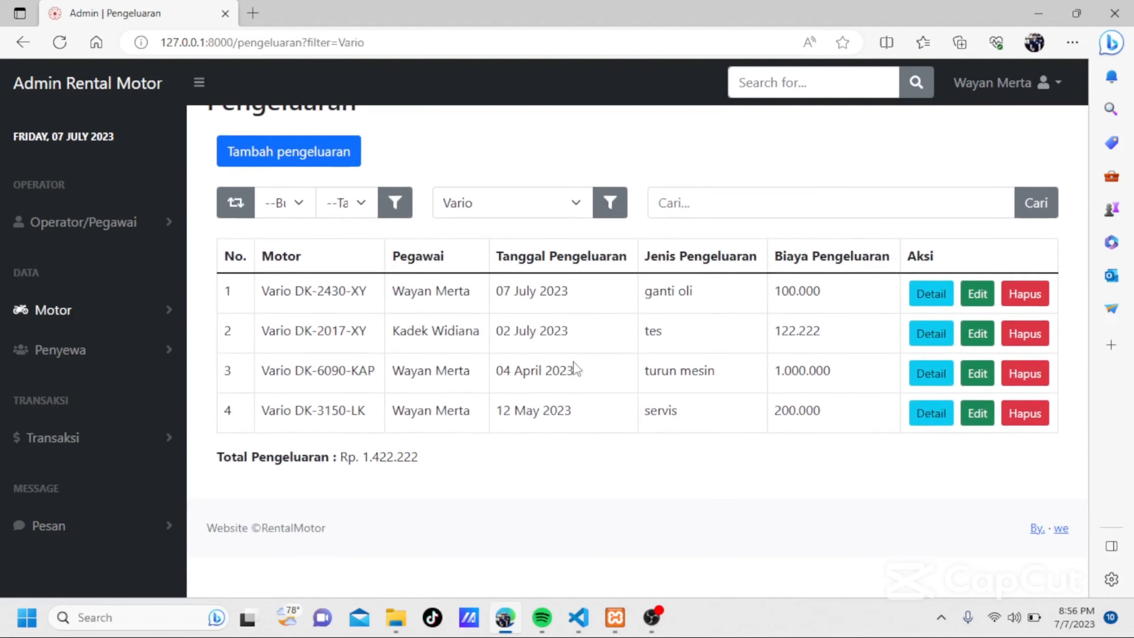
pyautogui.scroll(2, 678, 308)
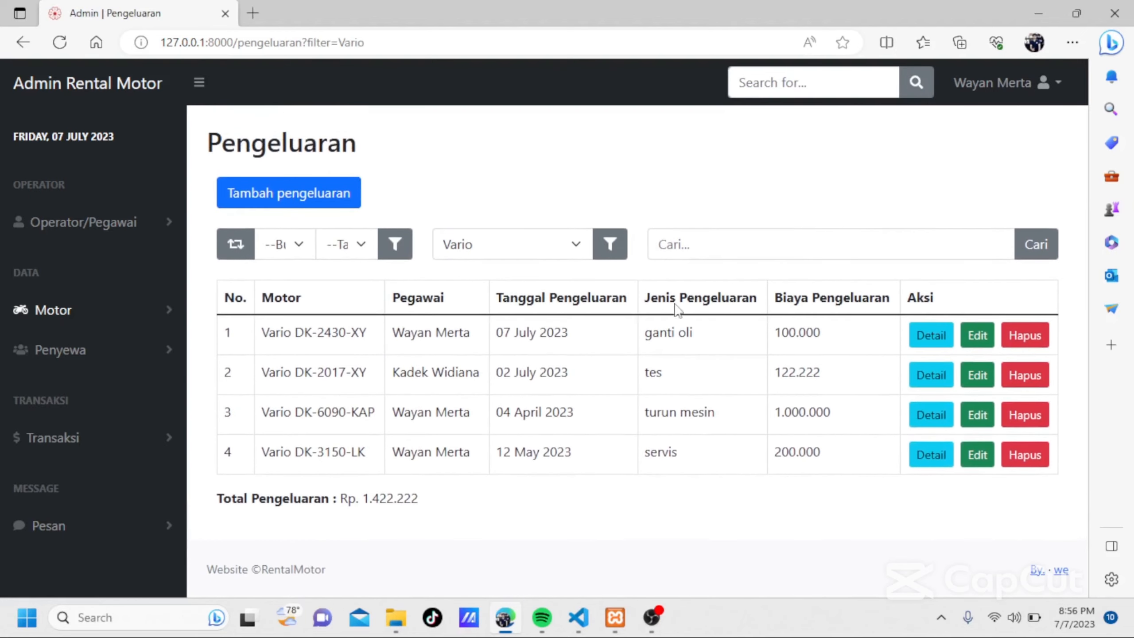
# Reset the motorbike filter to the full expense list and search the expenses for xmax.
pyautogui.click(698, 245)
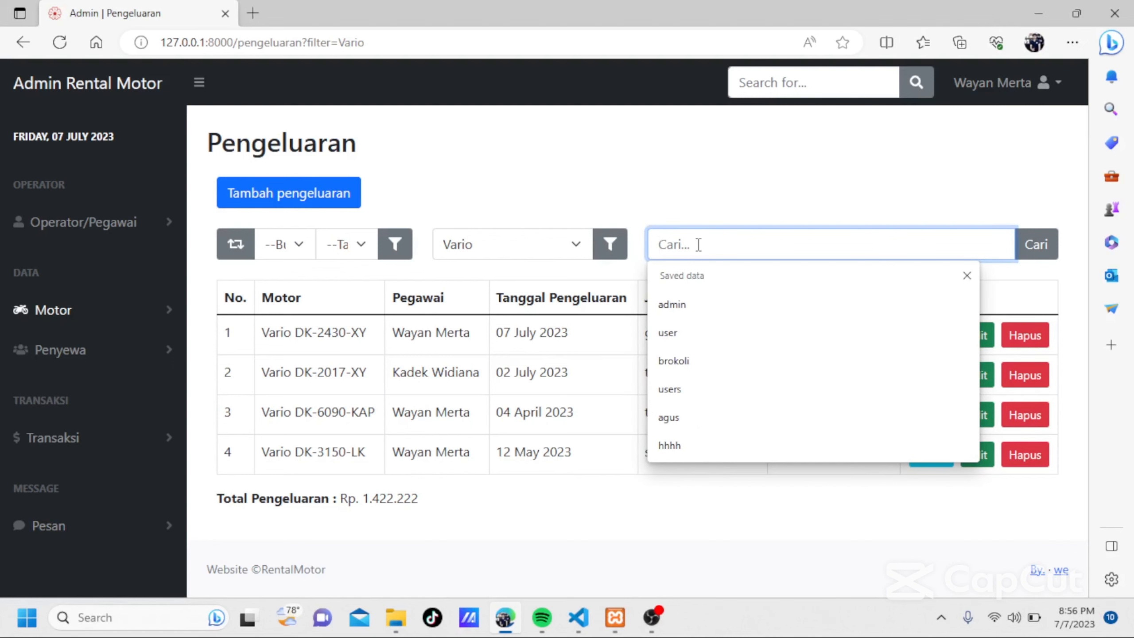
pyautogui.click(236, 244)
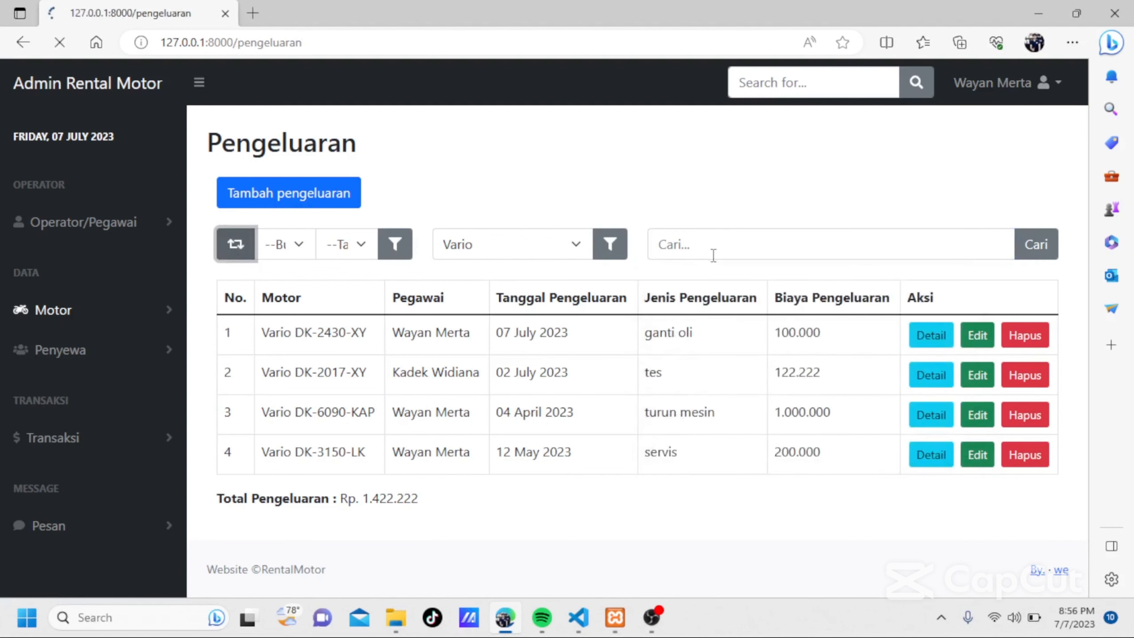
pyautogui.scroll(-3, 520, 483)
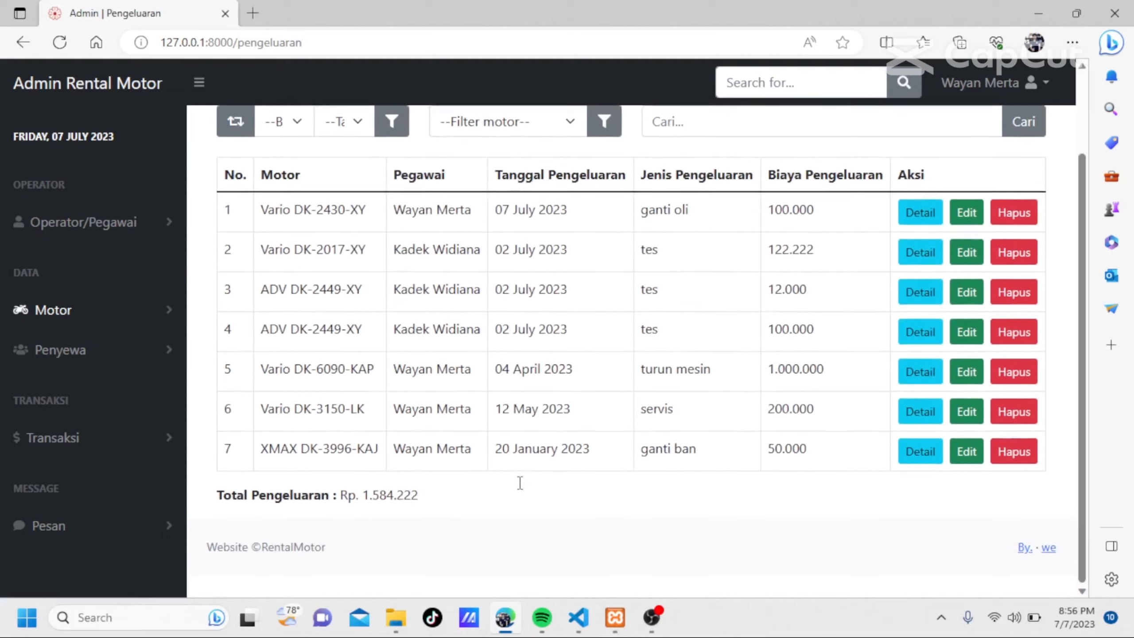
pyautogui.scroll(3, 520, 482)
pyautogui.click(690, 247)
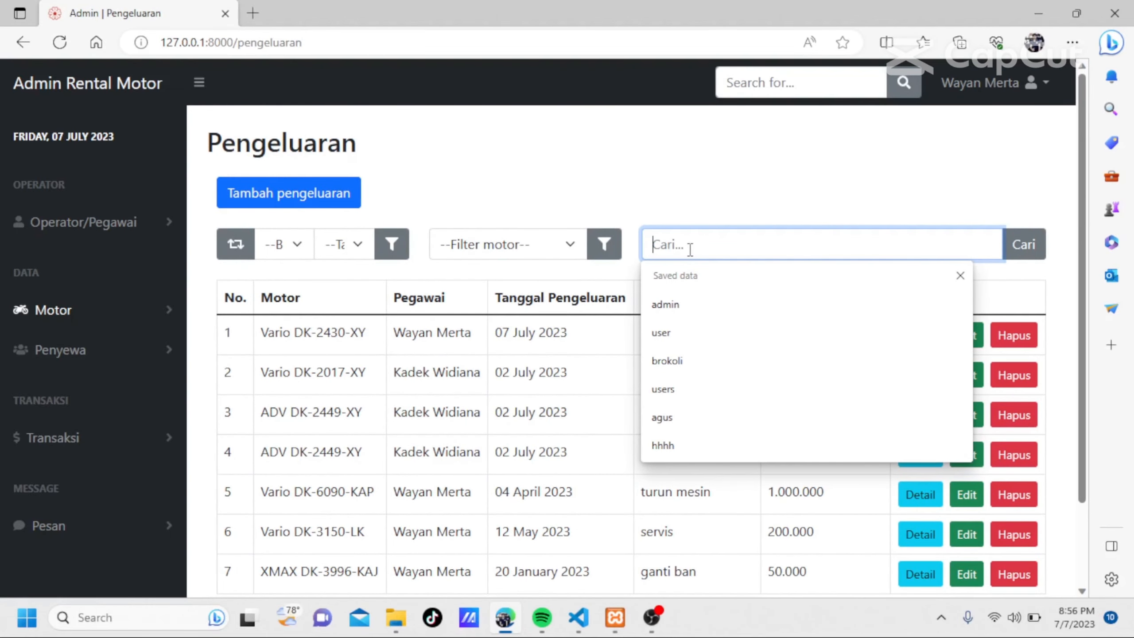
pyautogui.write('xmax')
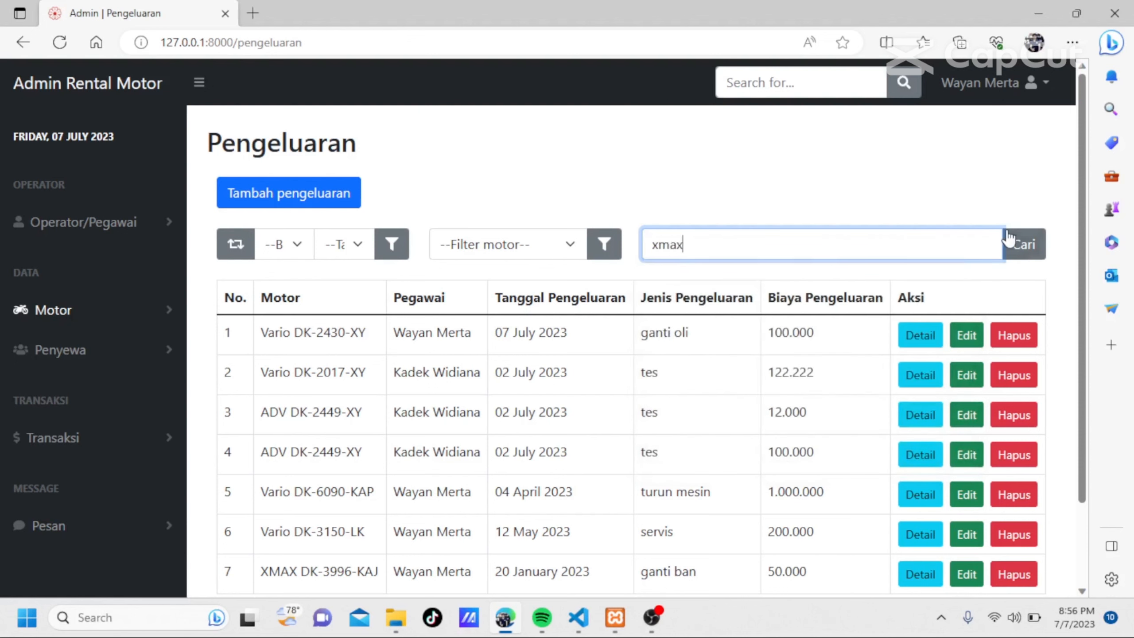
pyautogui.click(1033, 247)
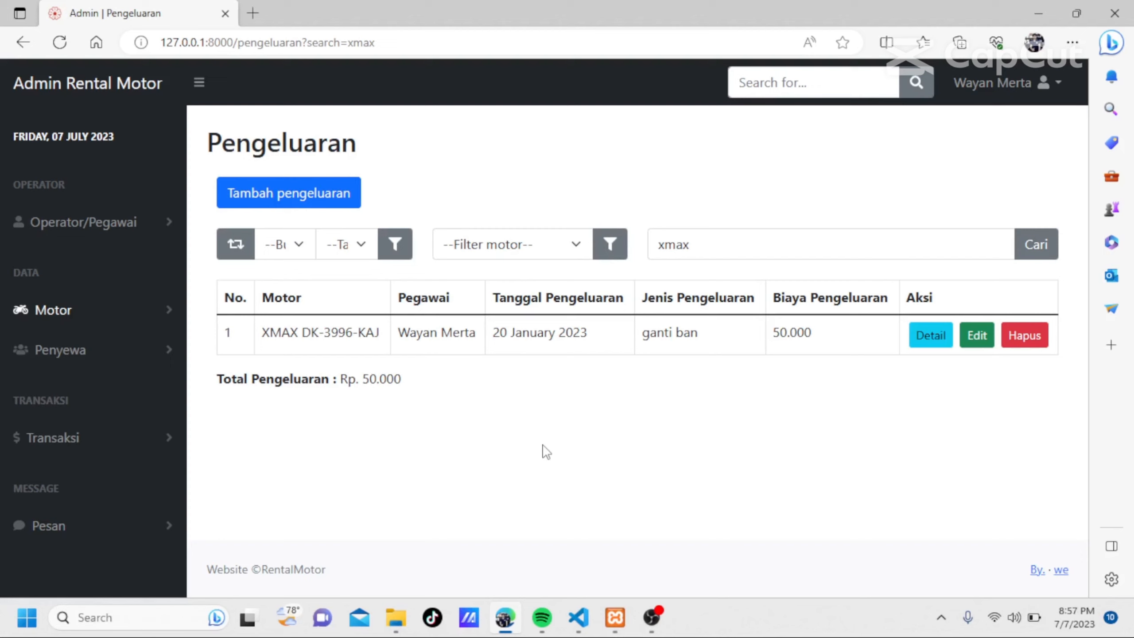
# Go to the Data Penyewa page and look through the list of renters.
pyautogui.click(119, 326)
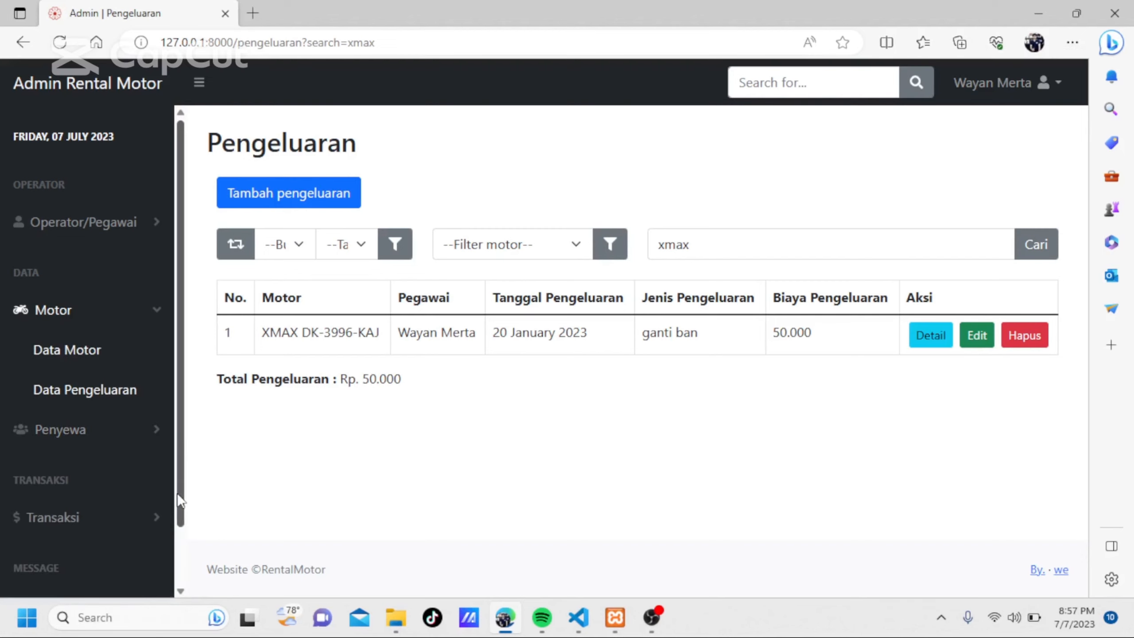
pyautogui.click(103, 429)
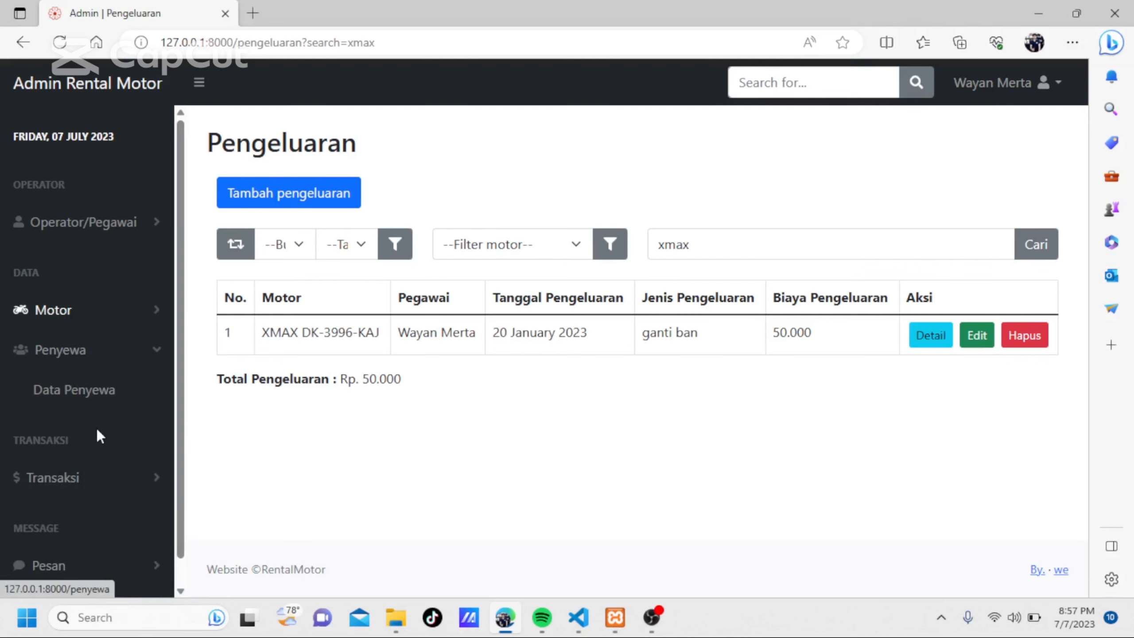
pyautogui.click(80, 393)
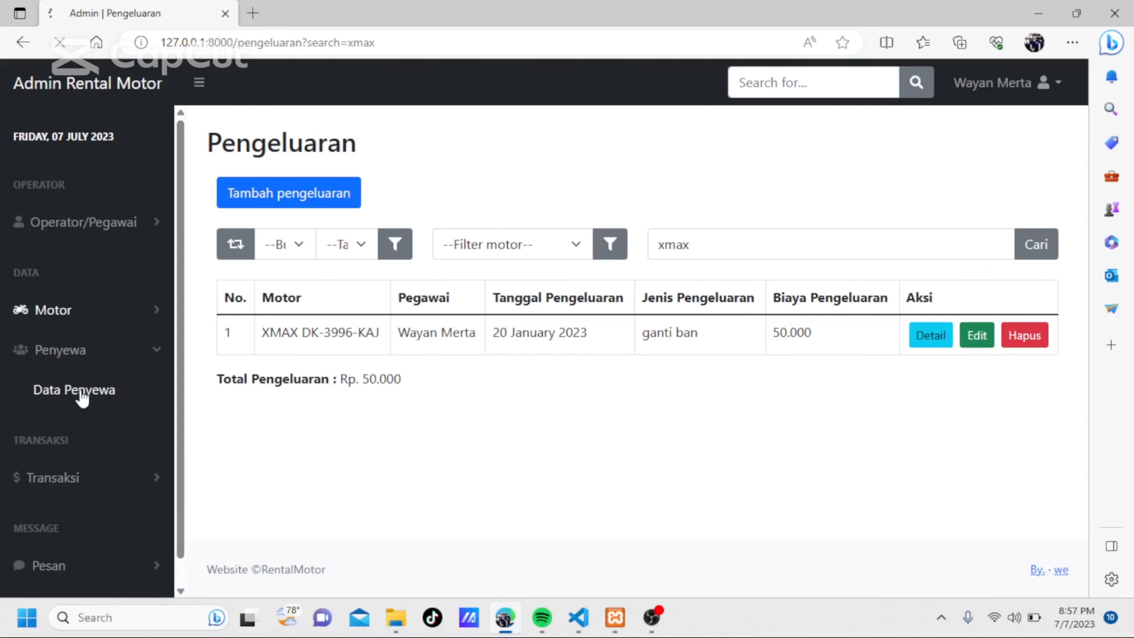
pyautogui.scroll(-5, 496, 215)
pyautogui.scroll(5, 497, 214)
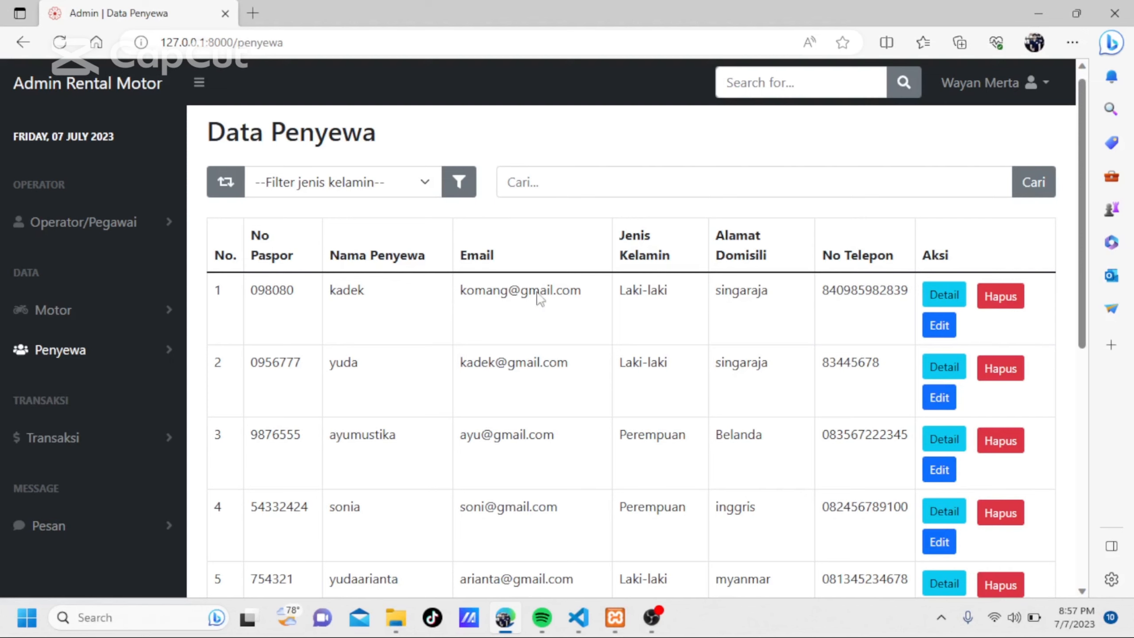
pyautogui.scroll(-1, 572, 397)
pyautogui.scroll(2, 572, 397)
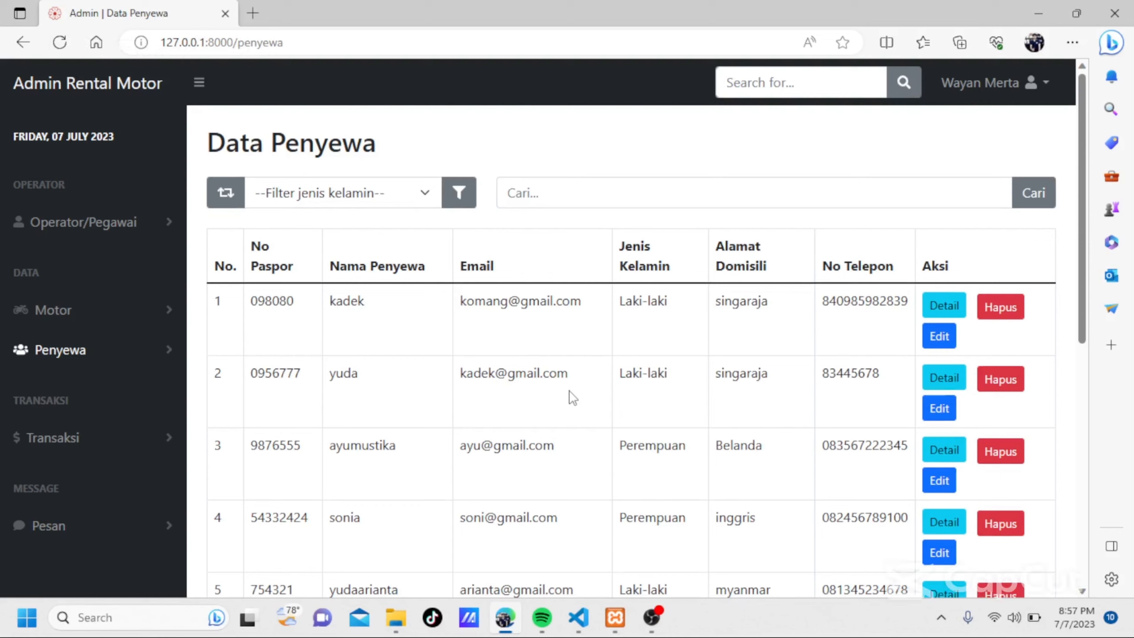
# Filter the renters by the gender Laki-laki and review the matching rows.
pyautogui.click(424, 198)
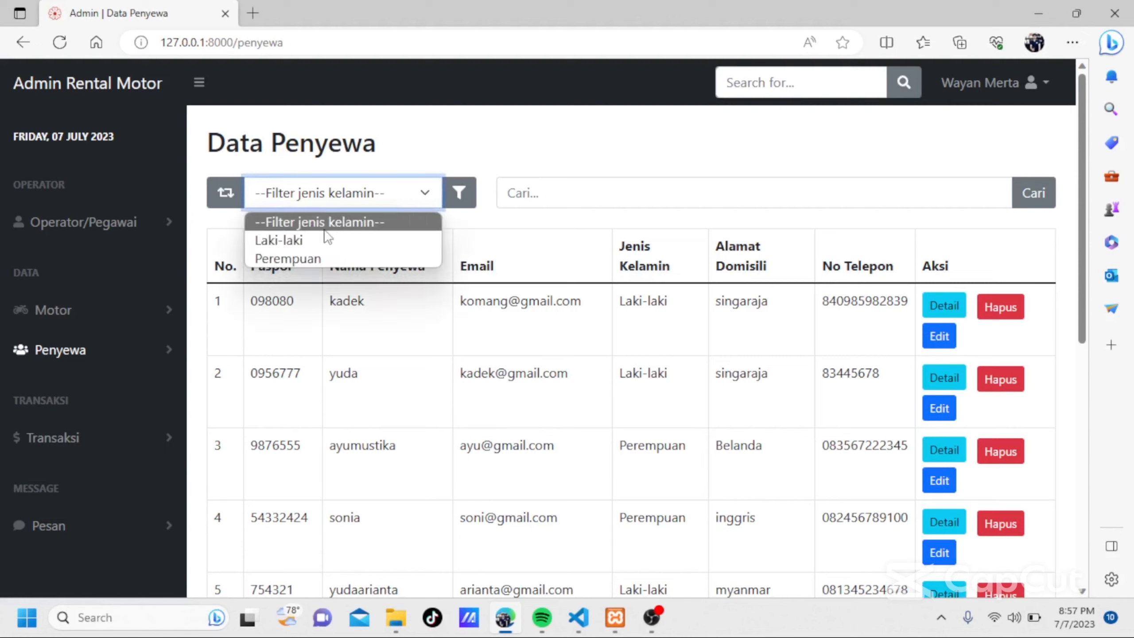
pyautogui.click(311, 242)
pyautogui.click(475, 193)
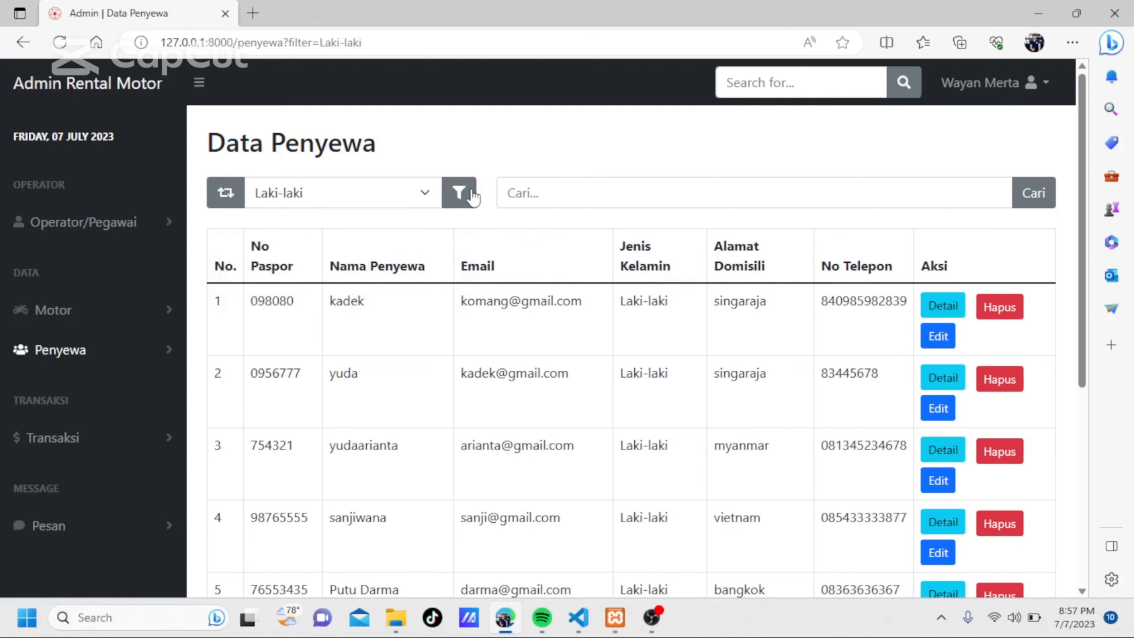
pyautogui.scroll(-5, 569, 355)
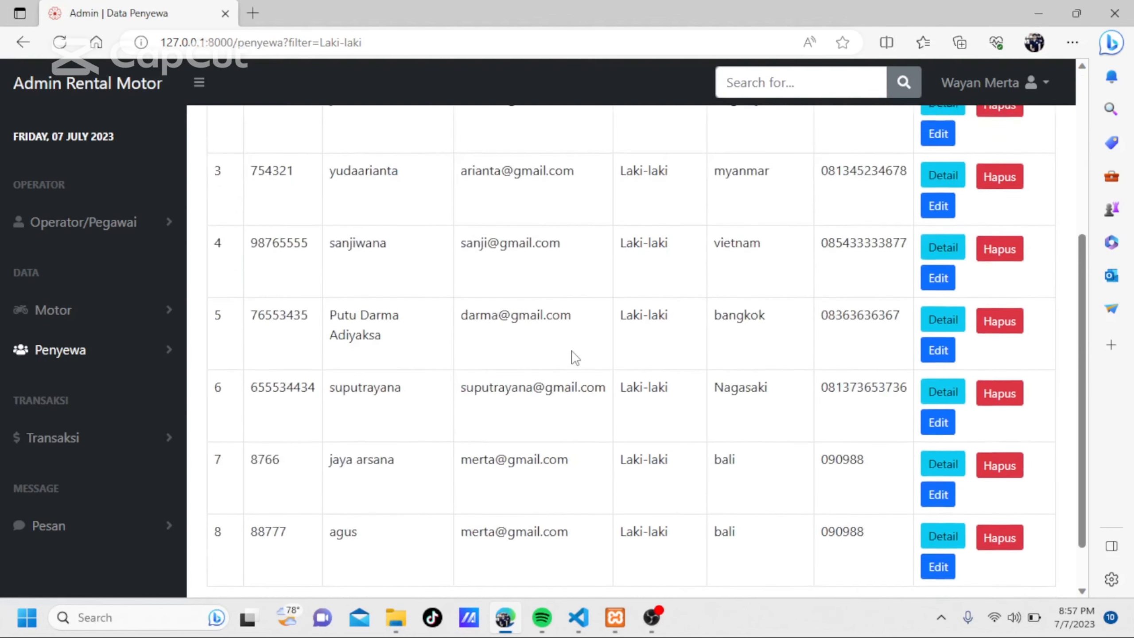
pyautogui.scroll(5, 570, 355)
pyautogui.scroll(-5, 514, 372)
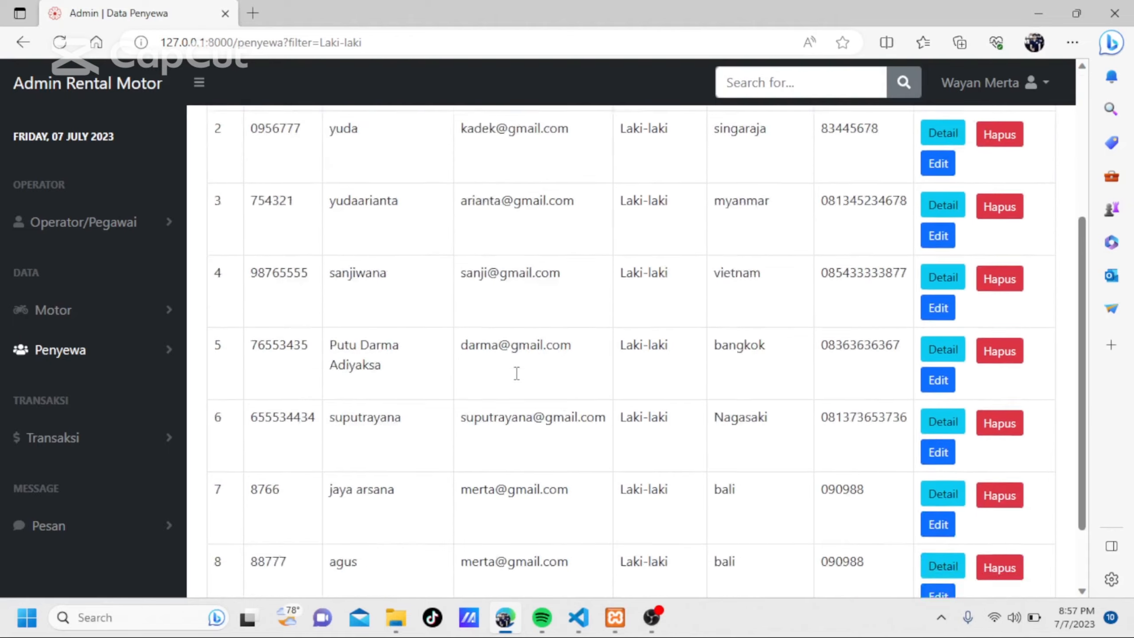
pyautogui.scroll(5, 517, 378)
pyautogui.scroll(-5, 543, 400)
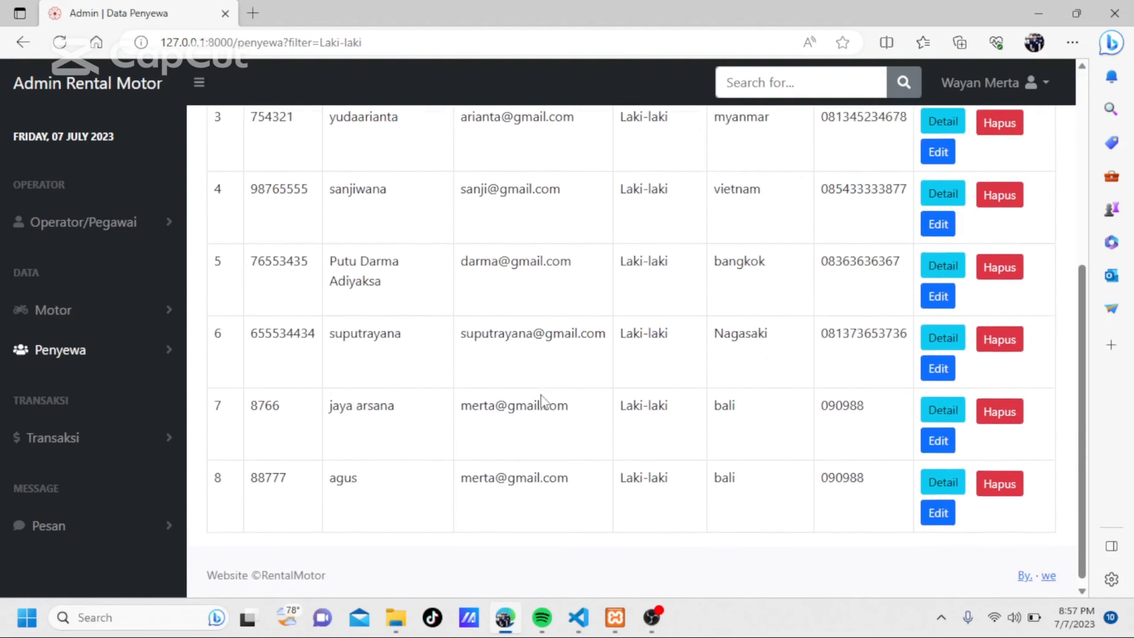
pyautogui.scroll(5, 545, 358)
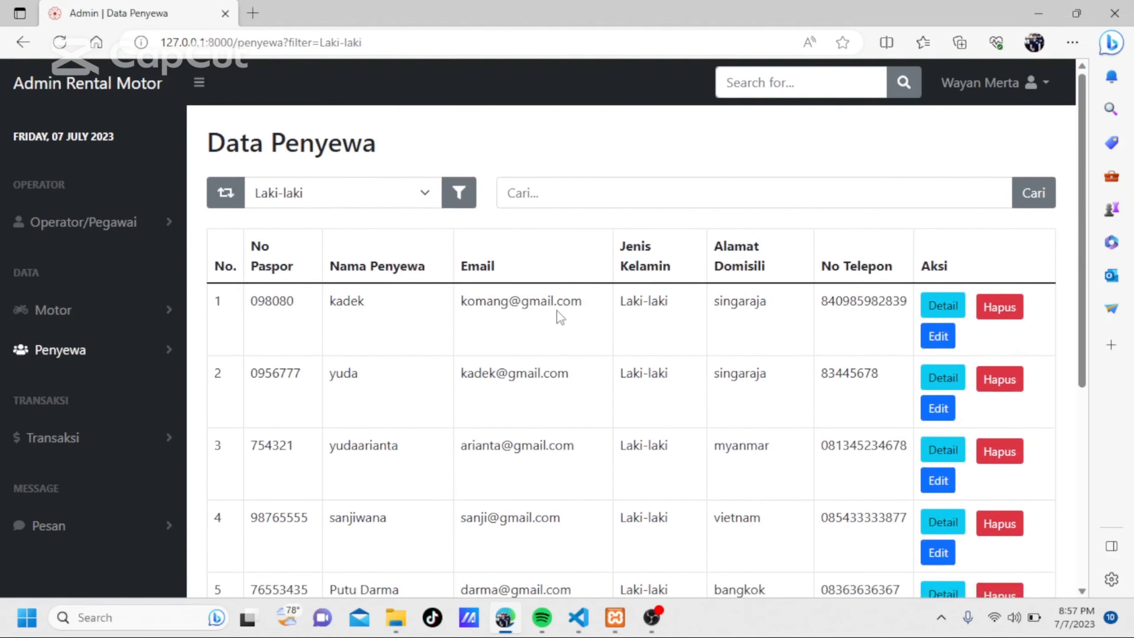
# Search the renters for the first name of the renter domiciled in inggris, view that renter's details and close the detail window.
pyautogui.click(551, 183)
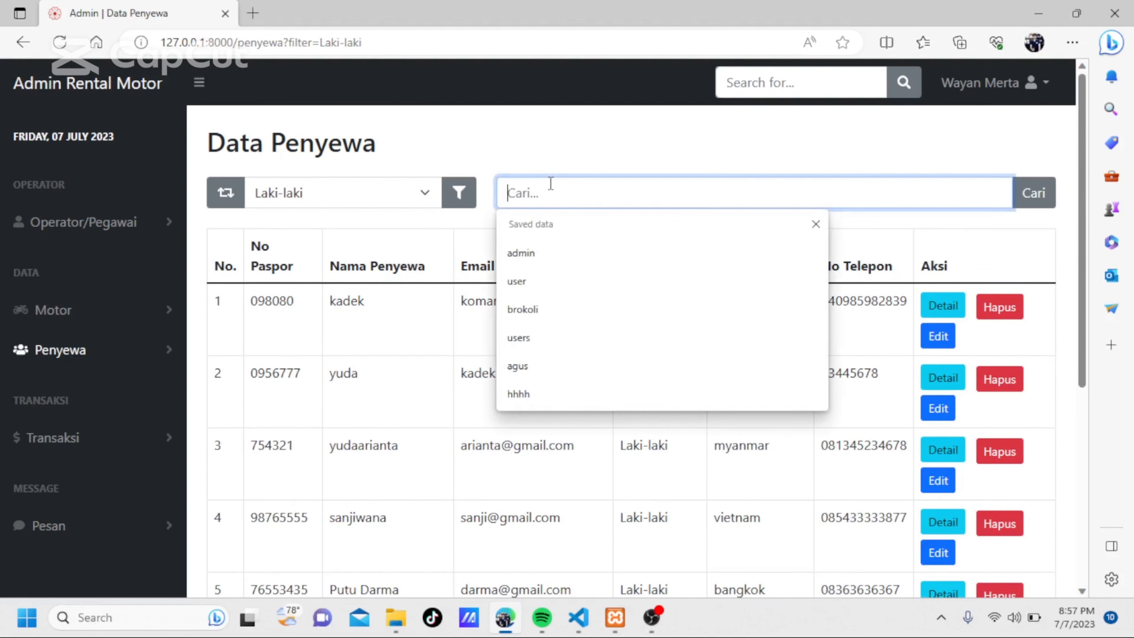
pyautogui.write('sonia')
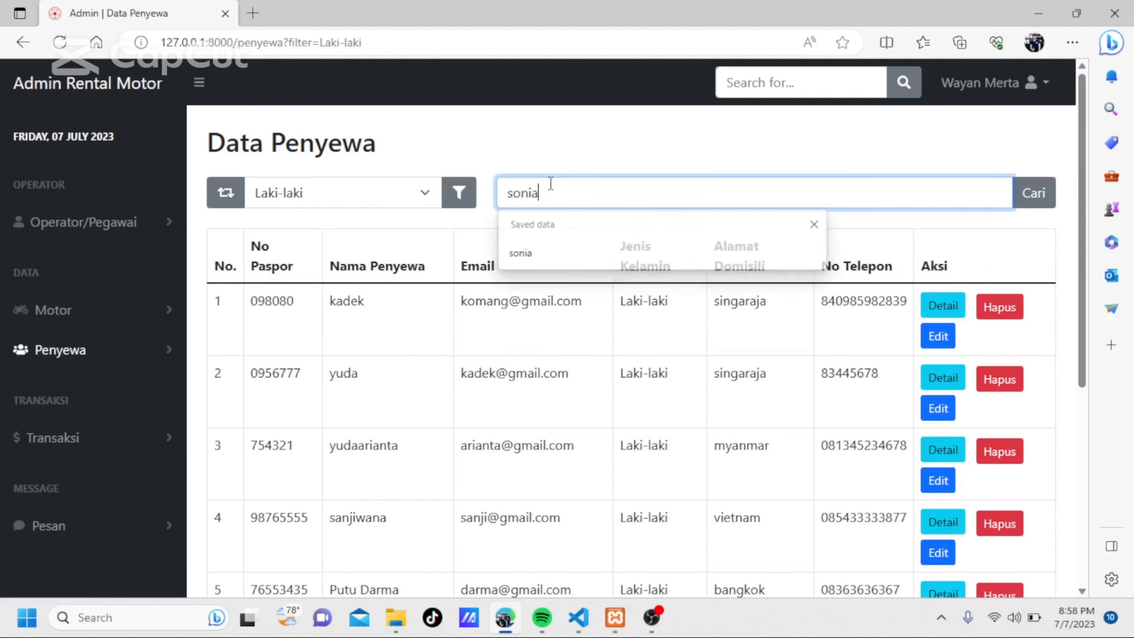
pyautogui.click(1044, 196)
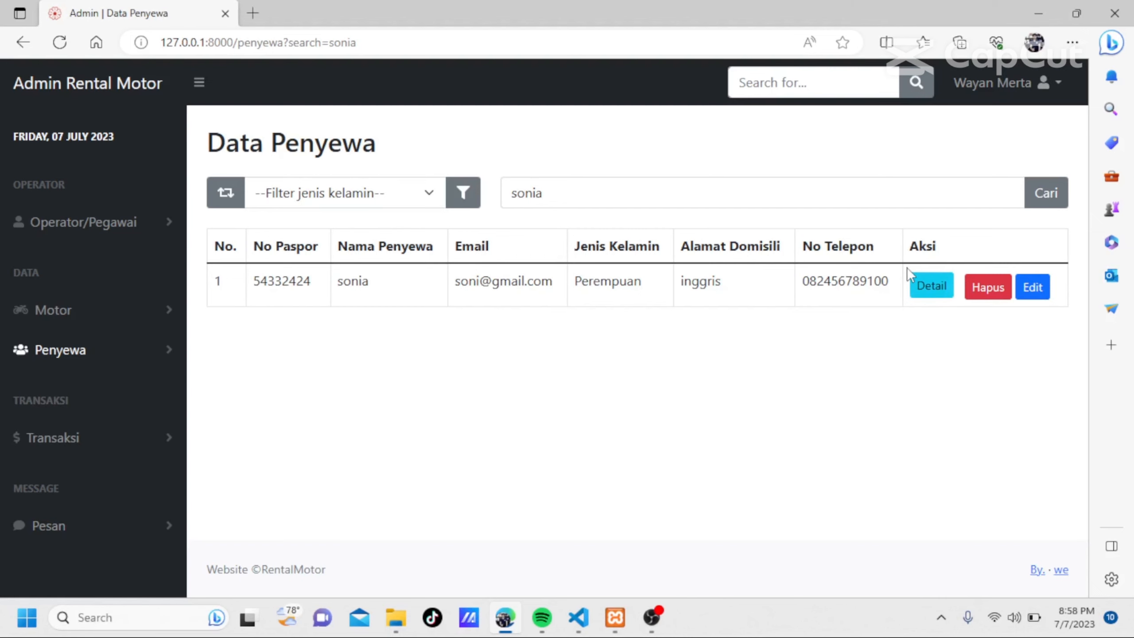
pyautogui.click(932, 286)
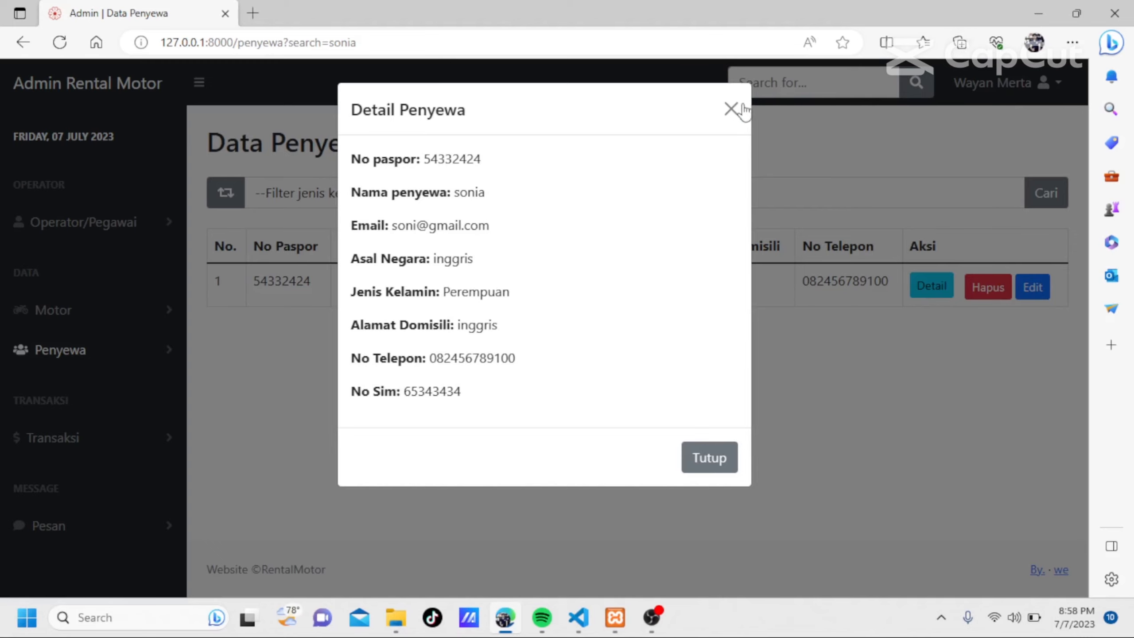
pyautogui.click(731, 109)
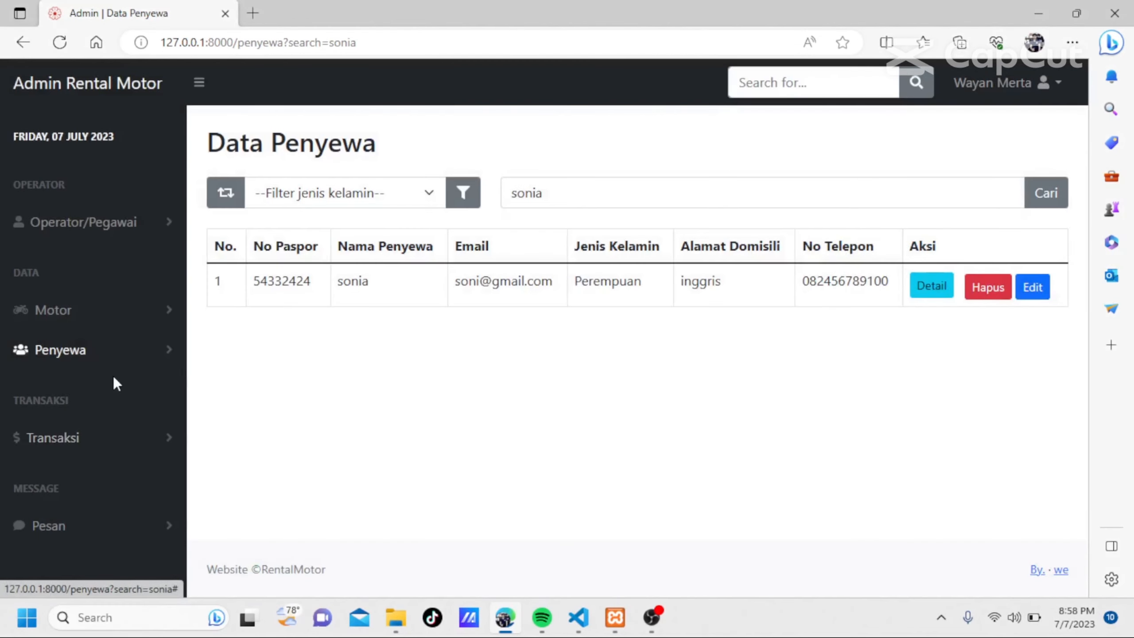
# Go to the Penyewaan transaction data and open the form for adding a new transaction.
pyautogui.click(109, 362)
pyautogui.click(91, 480)
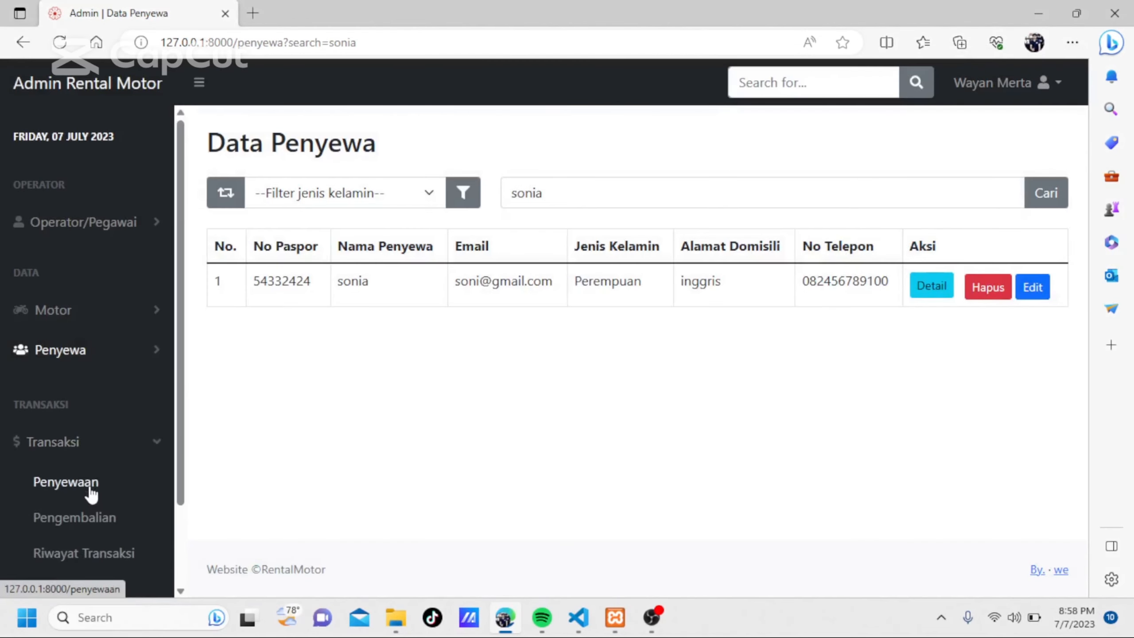
pyautogui.scroll(-2, 91, 491)
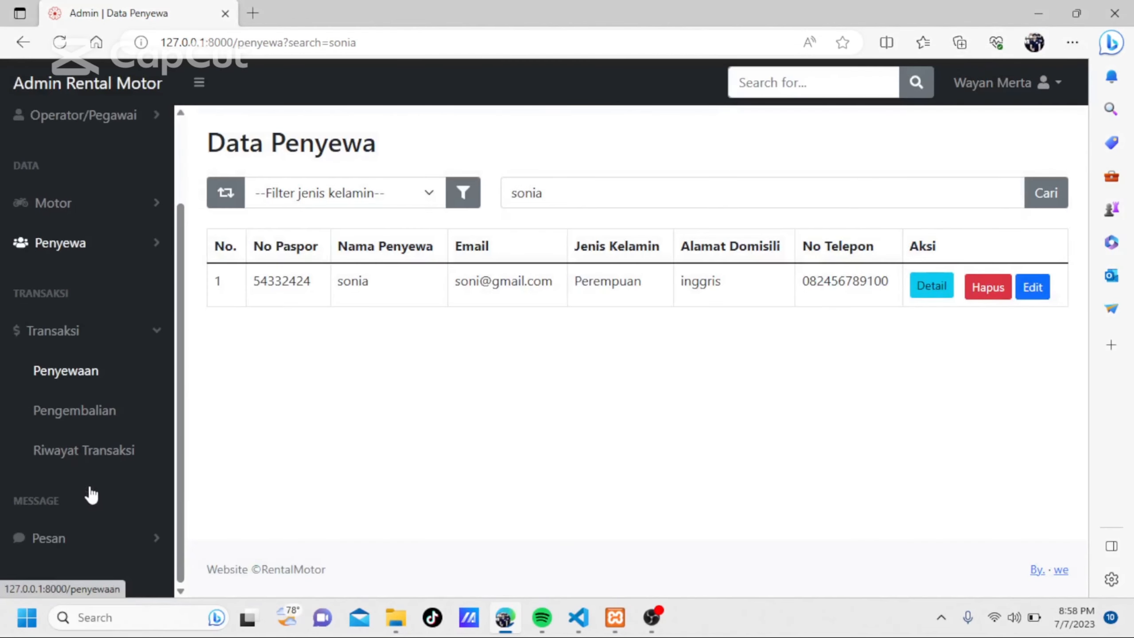
pyautogui.click(83, 373)
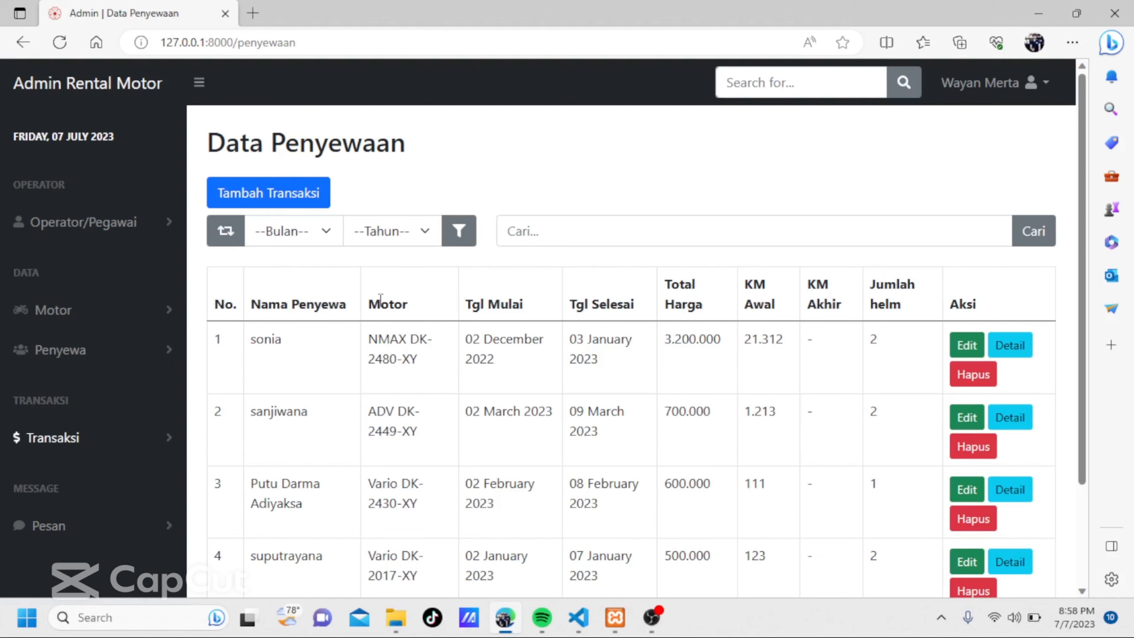
pyautogui.click(280, 199)
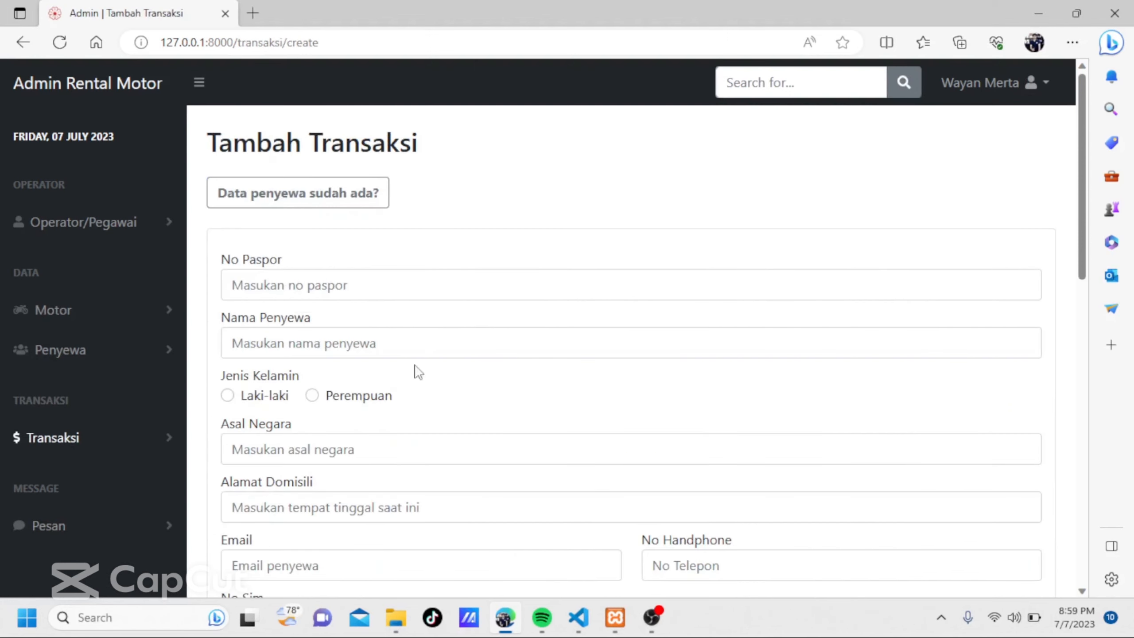
# Examine the Tambah Transaksi form, covering the renter data fields and the motorbike, rental period, price, kilometre, helmet and note fields.
pyautogui.scroll(-8, 317, 285)
pyautogui.scroll(5, 319, 286)
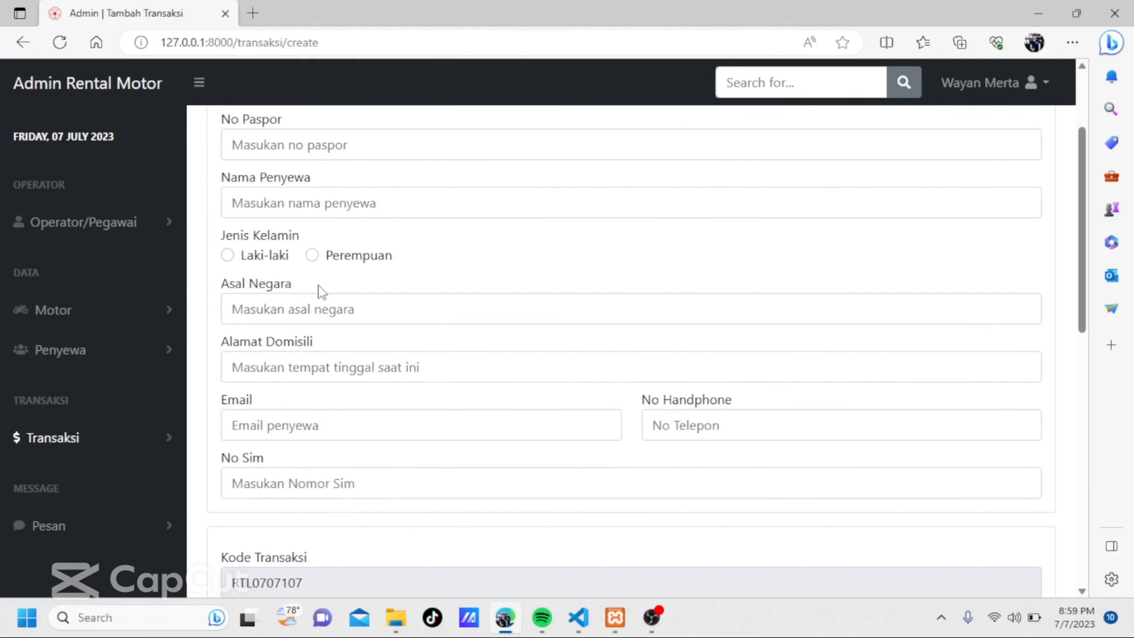
pyautogui.scroll(3, 318, 285)
pyautogui.scroll(-7, 318, 284)
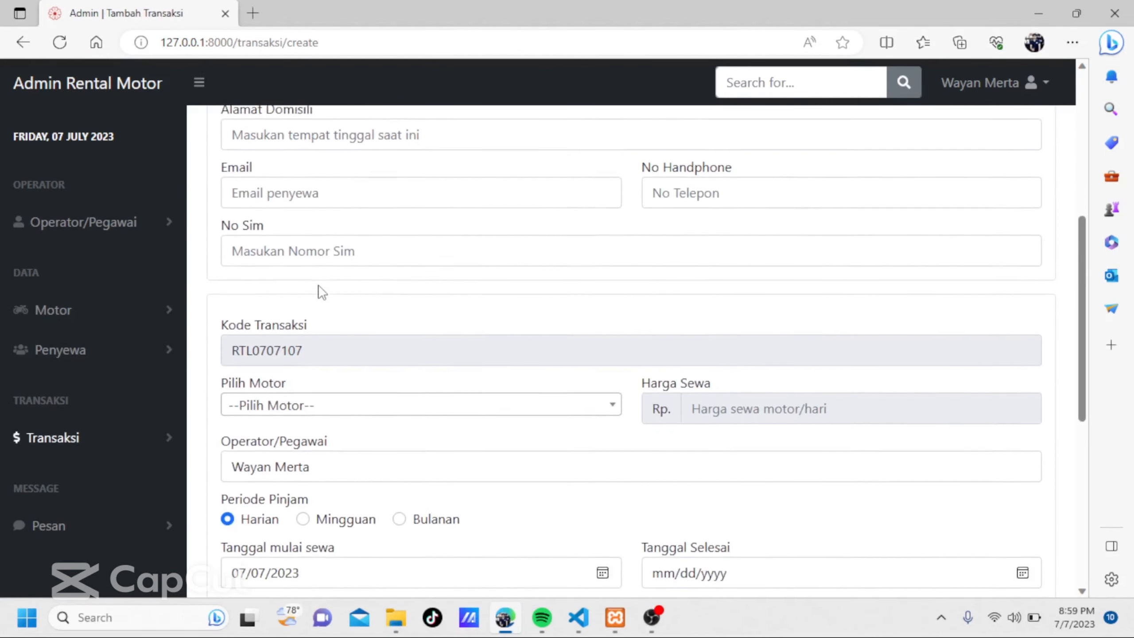
pyautogui.scroll(8, 318, 284)
pyautogui.scroll(-1, 317, 291)
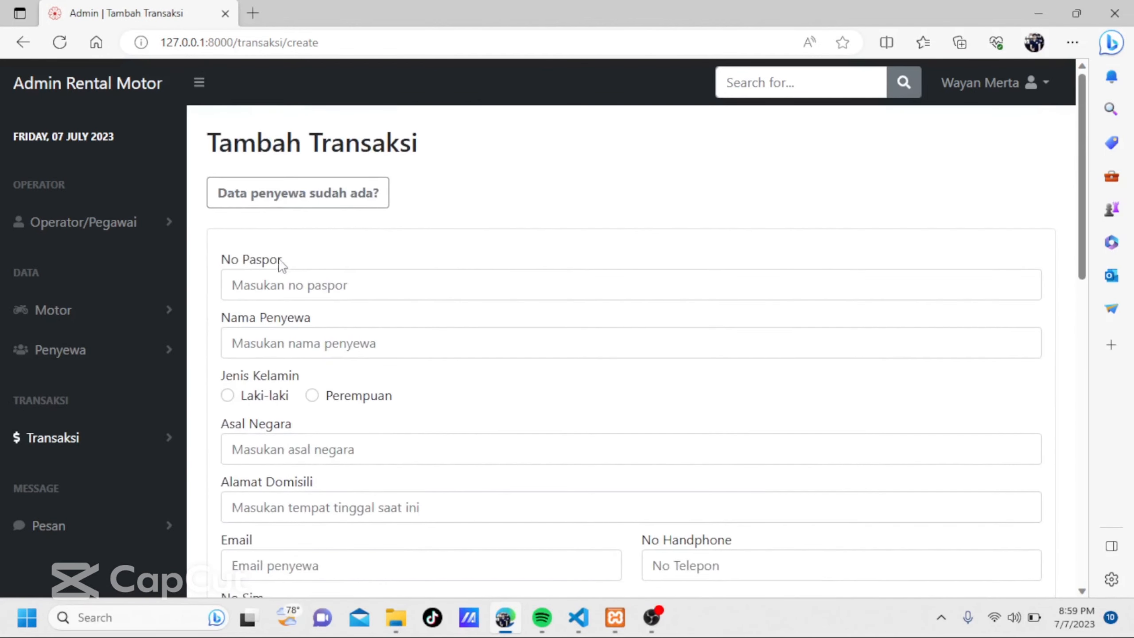
pyautogui.click(266, 277)
pyautogui.scroll(-8, 267, 278)
pyautogui.scroll(7, 266, 278)
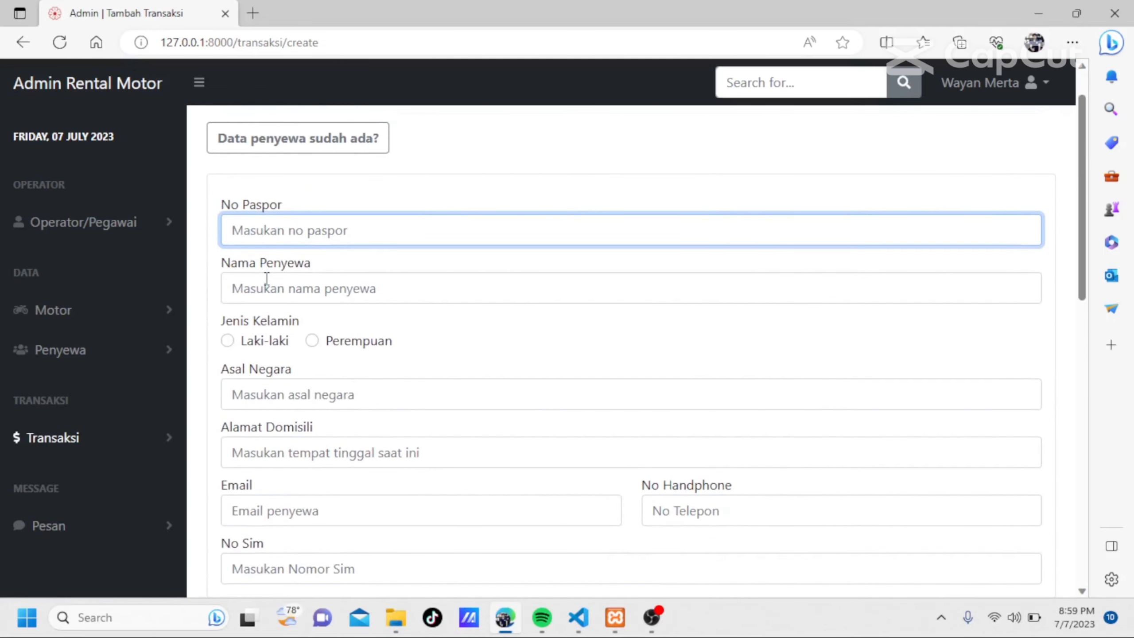
pyautogui.scroll(-5, 387, 332)
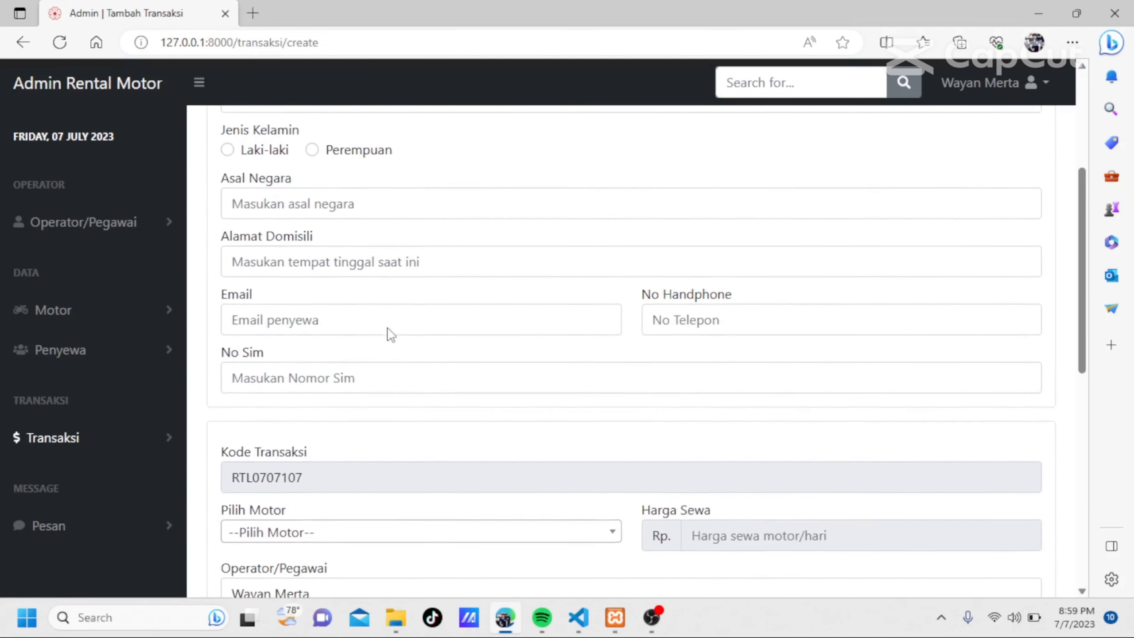
pyautogui.scroll(3, 387, 332)
pyautogui.scroll(1, 391, 334)
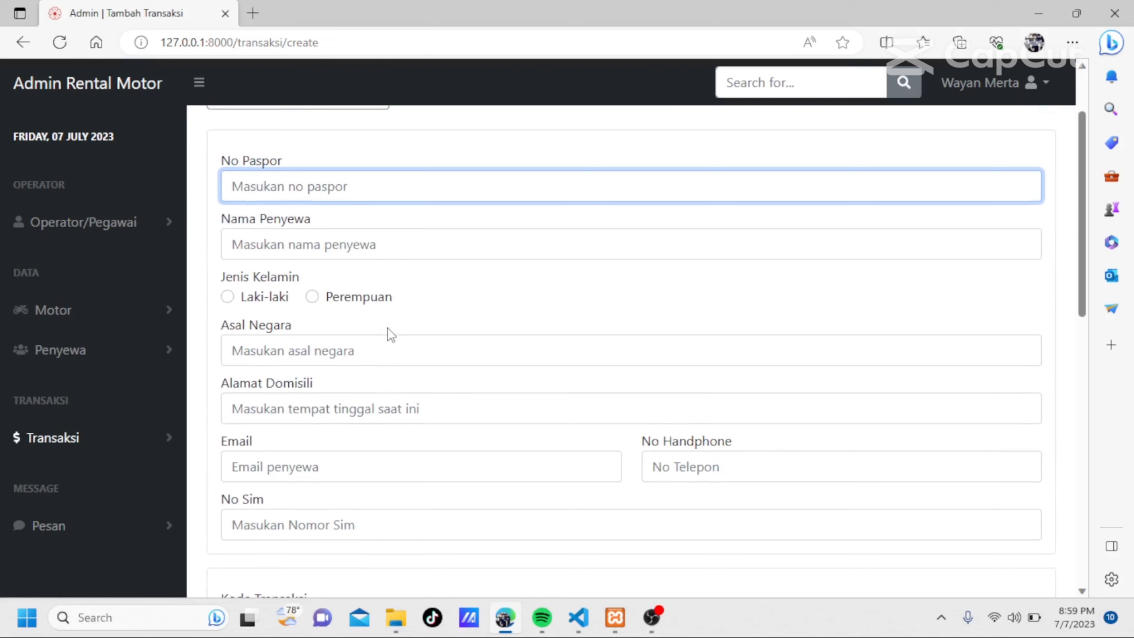
pyautogui.scroll(-5, 391, 334)
pyautogui.scroll(-4, 389, 328)
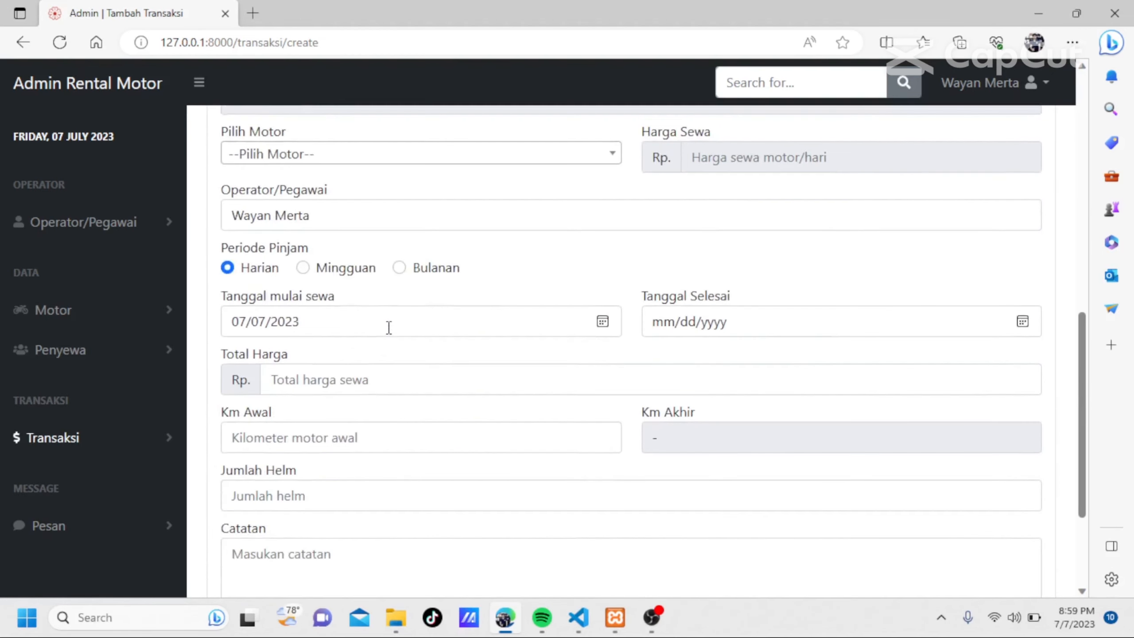
pyautogui.scroll(8, 389, 328)
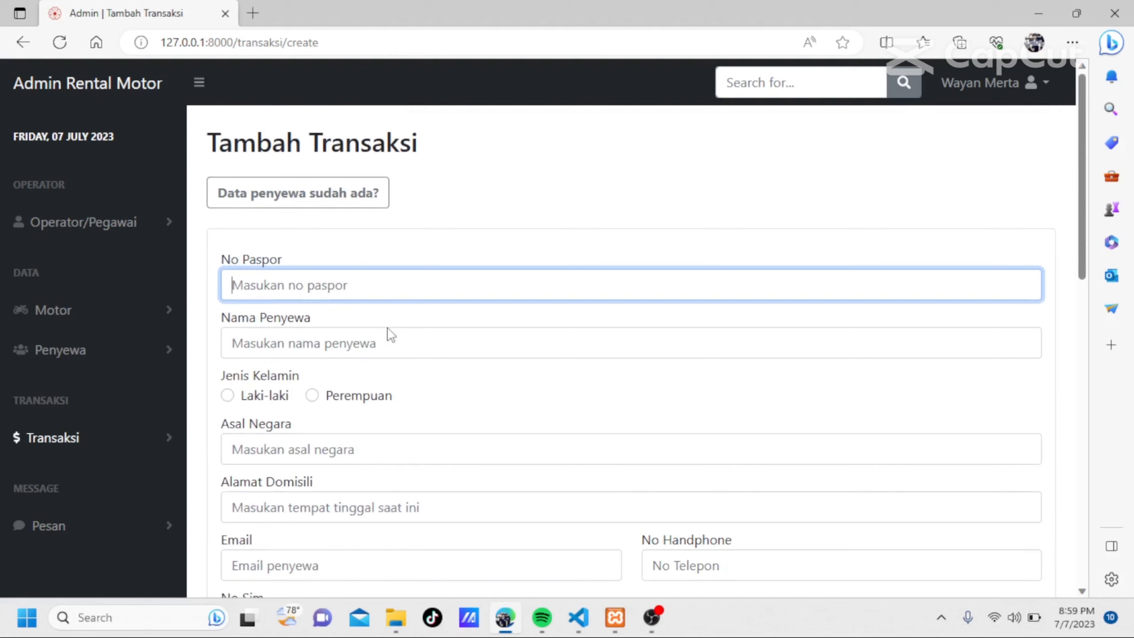
# Switch to the transaction form for already registered renters and select the first renter in the list.
pyautogui.click(308, 202)
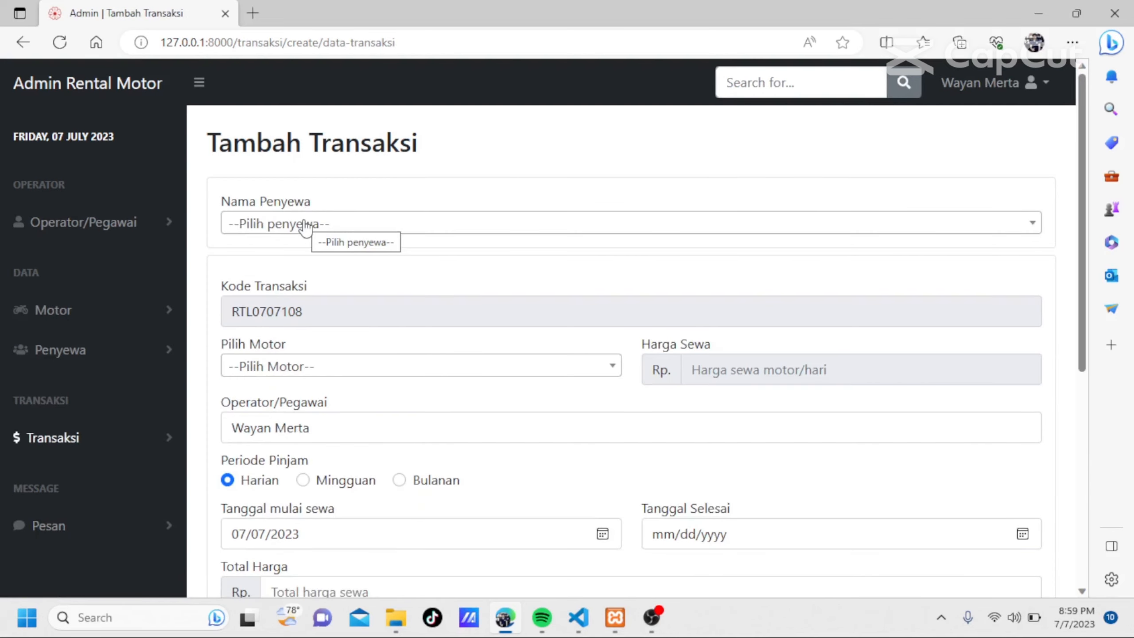
pyautogui.click(305, 228)
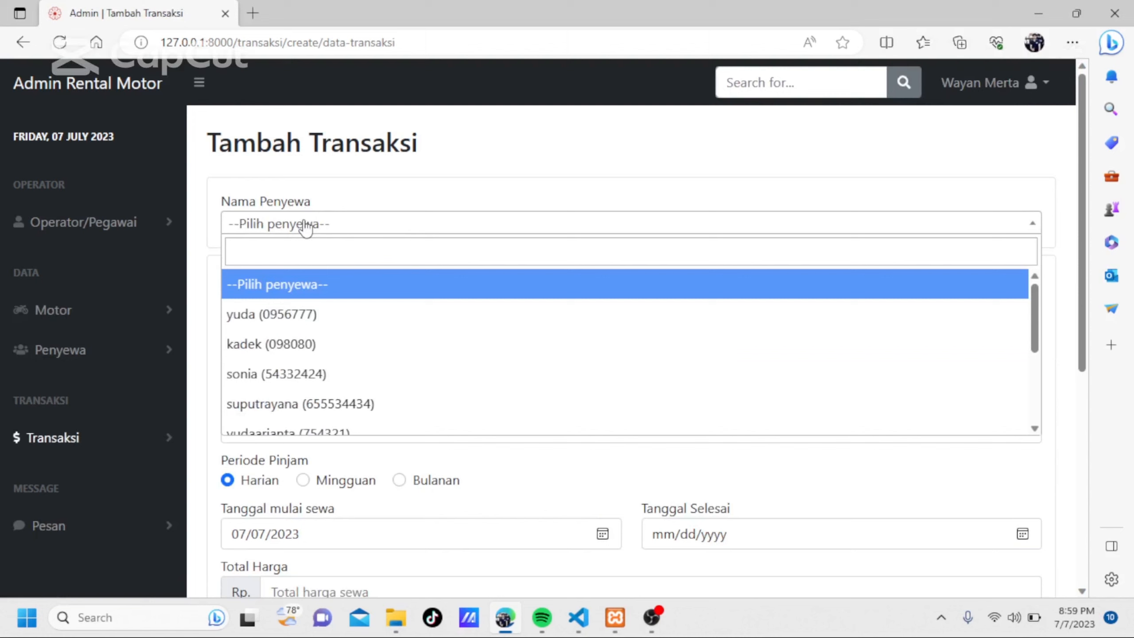
pyautogui.click(245, 315)
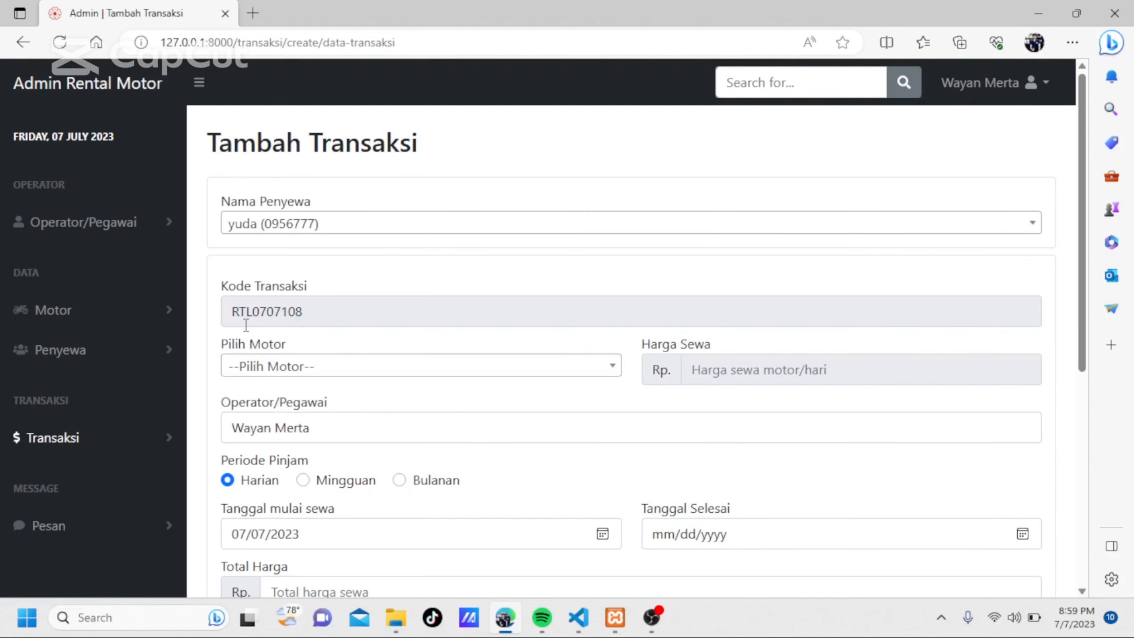
pyautogui.click(332, 373)
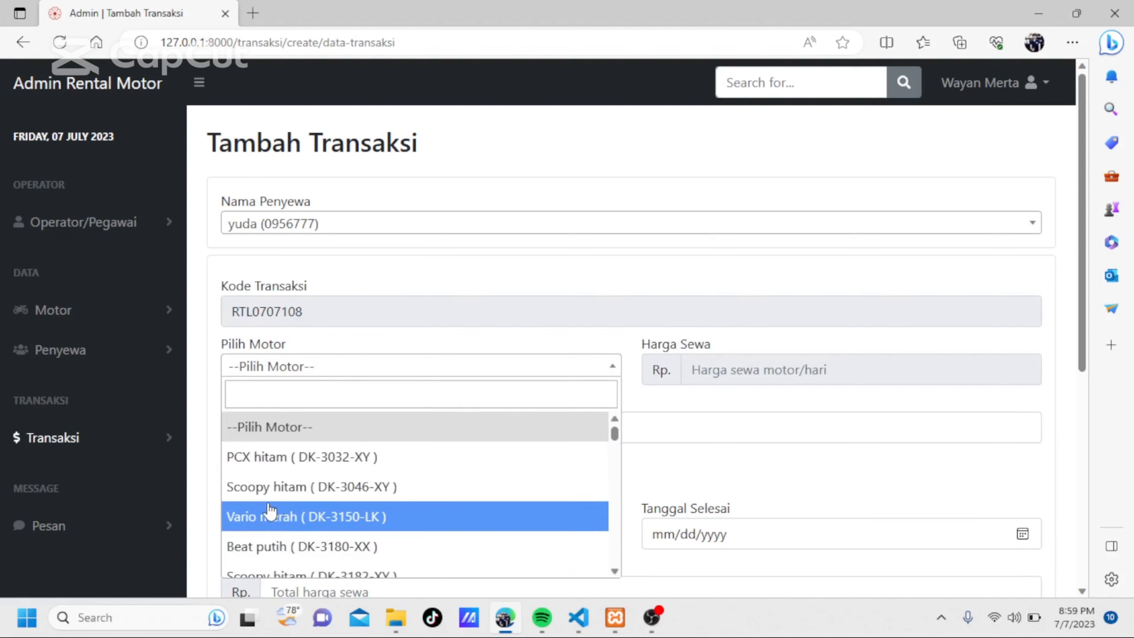
pyautogui.click(262, 488)
pyautogui.scroll(-3, 671, 438)
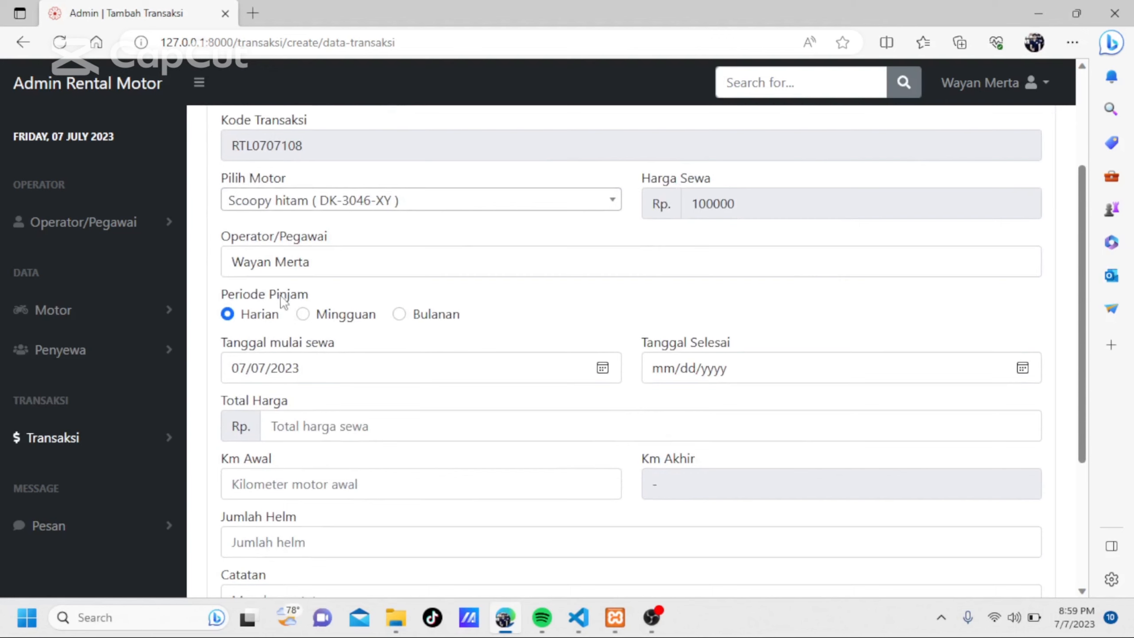
pyautogui.scroll(2, 381, 308)
pyautogui.scroll(-3, 381, 308)
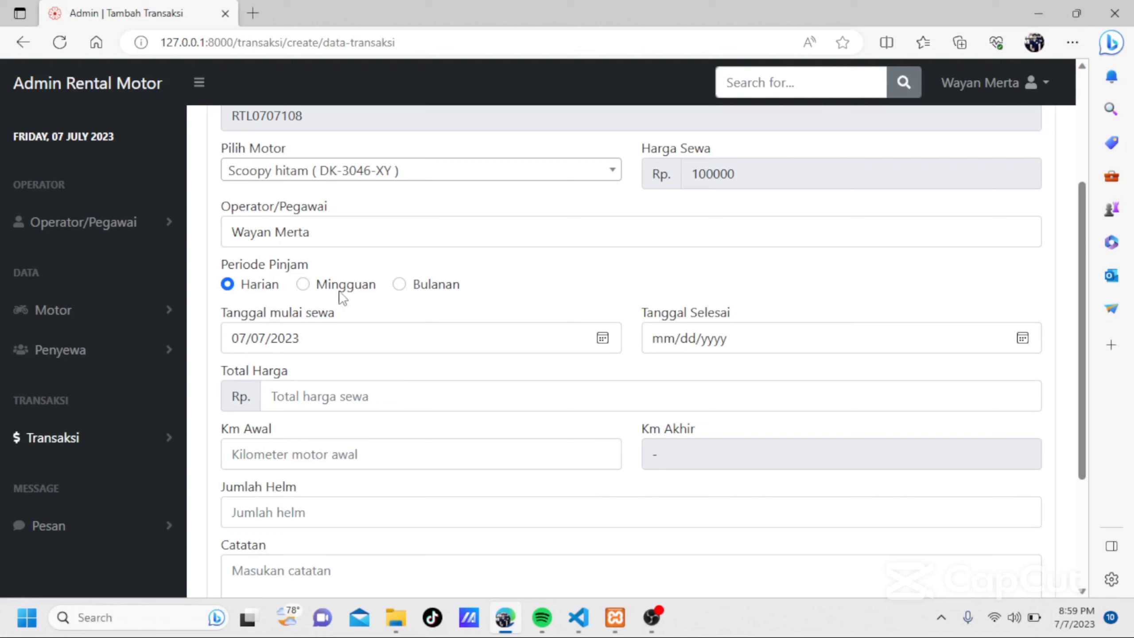
pyautogui.click(303, 286)
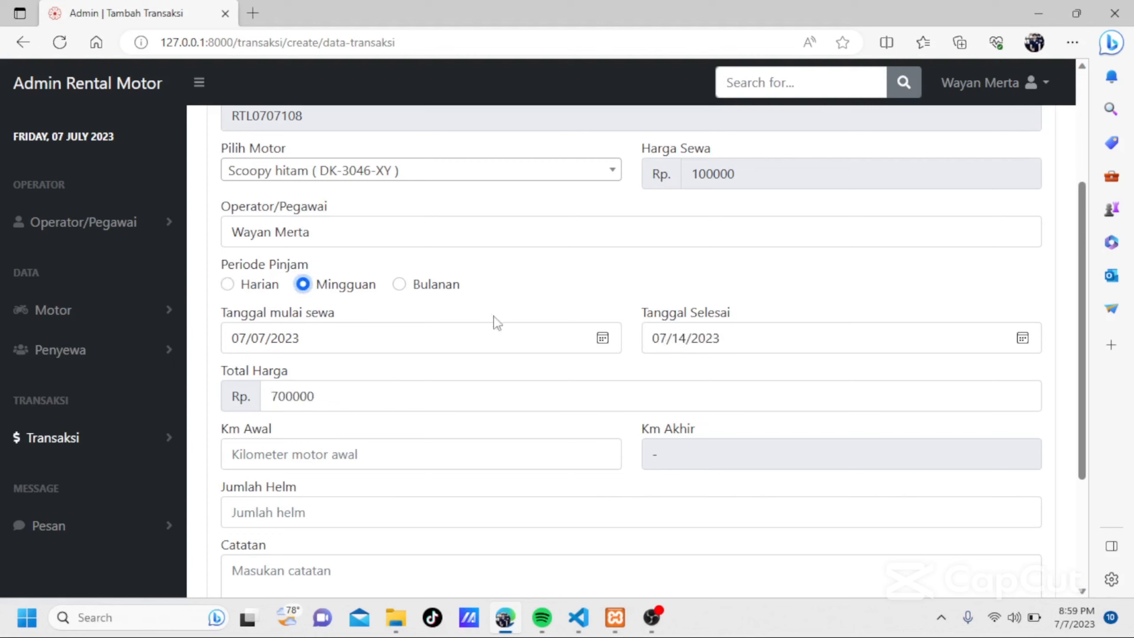
# Enter 1200 as the starting kilometres and 2 as the number of helmets for the rental.
pyautogui.scroll(-2, 502, 314)
pyautogui.scroll(2, 505, 313)
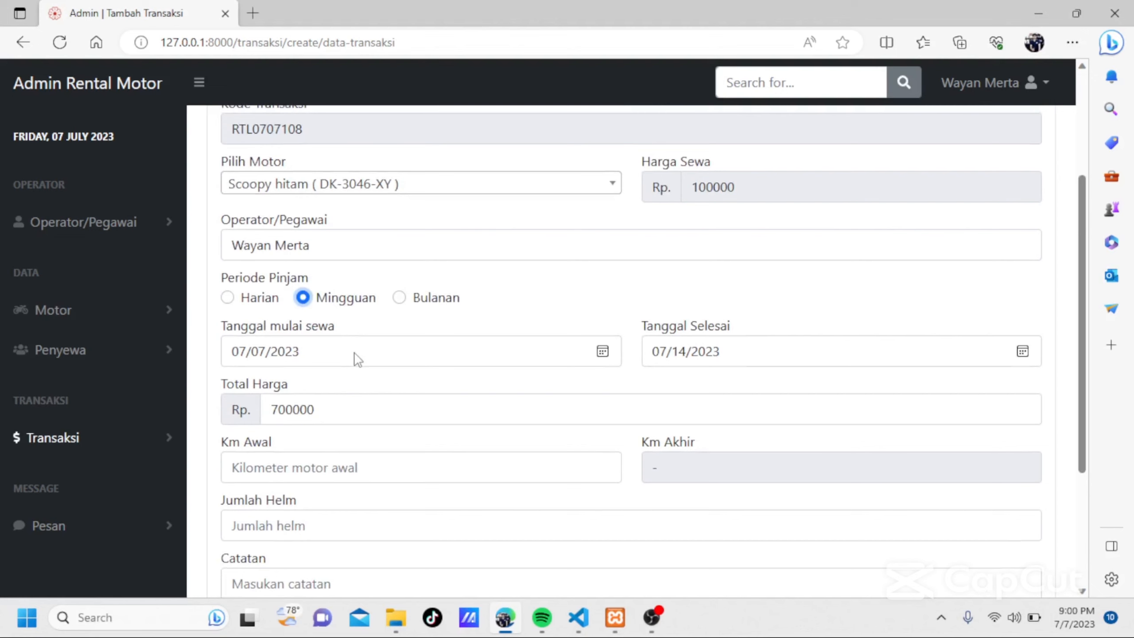
pyautogui.scroll(3, 357, 359)
pyautogui.scroll(-5, 357, 359)
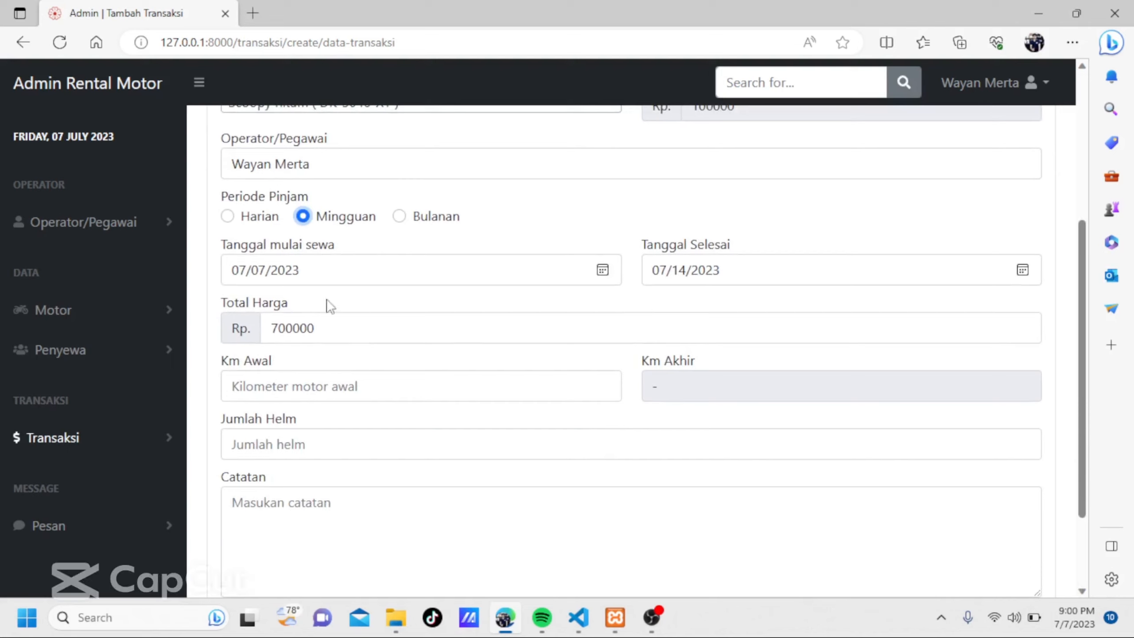
pyautogui.scroll(1, 393, 369)
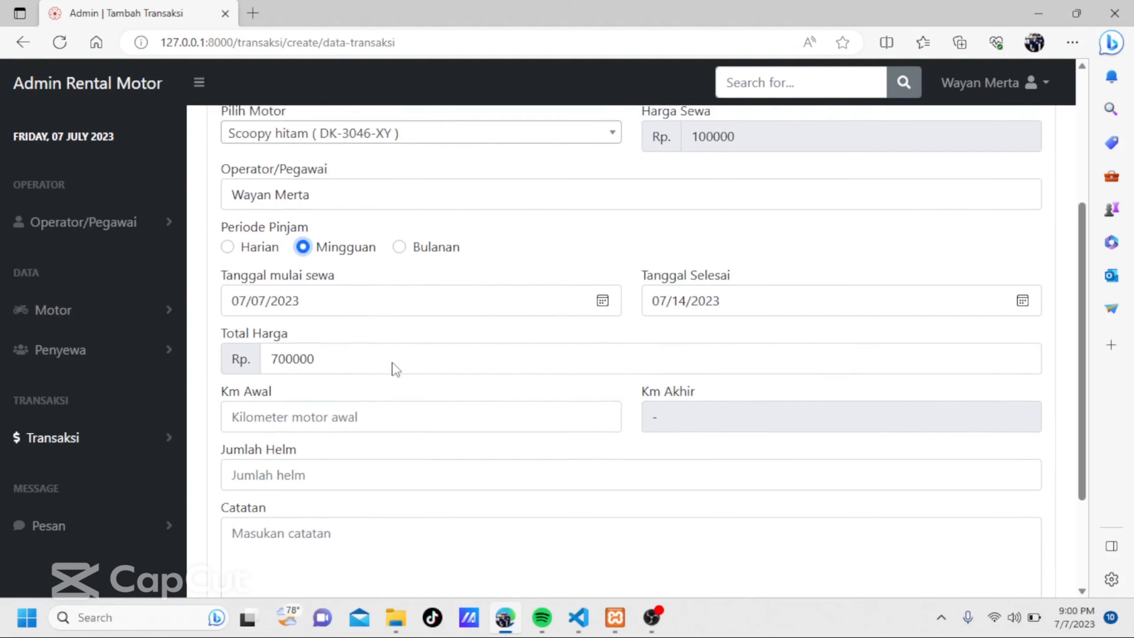
pyautogui.scroll(-3, 393, 370)
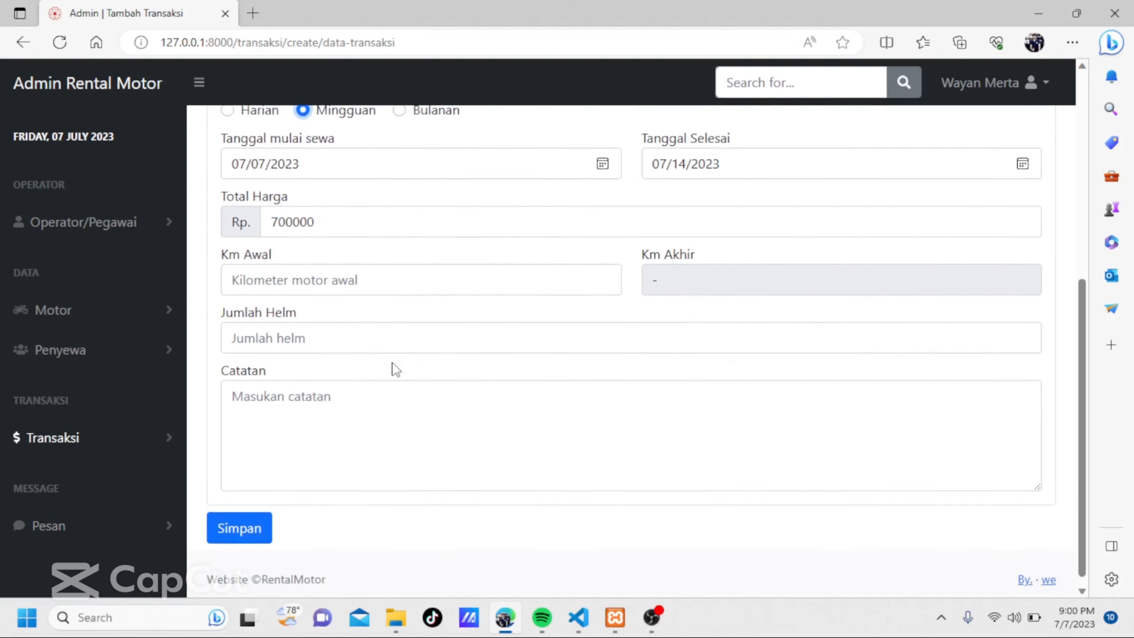
pyautogui.click(338, 293)
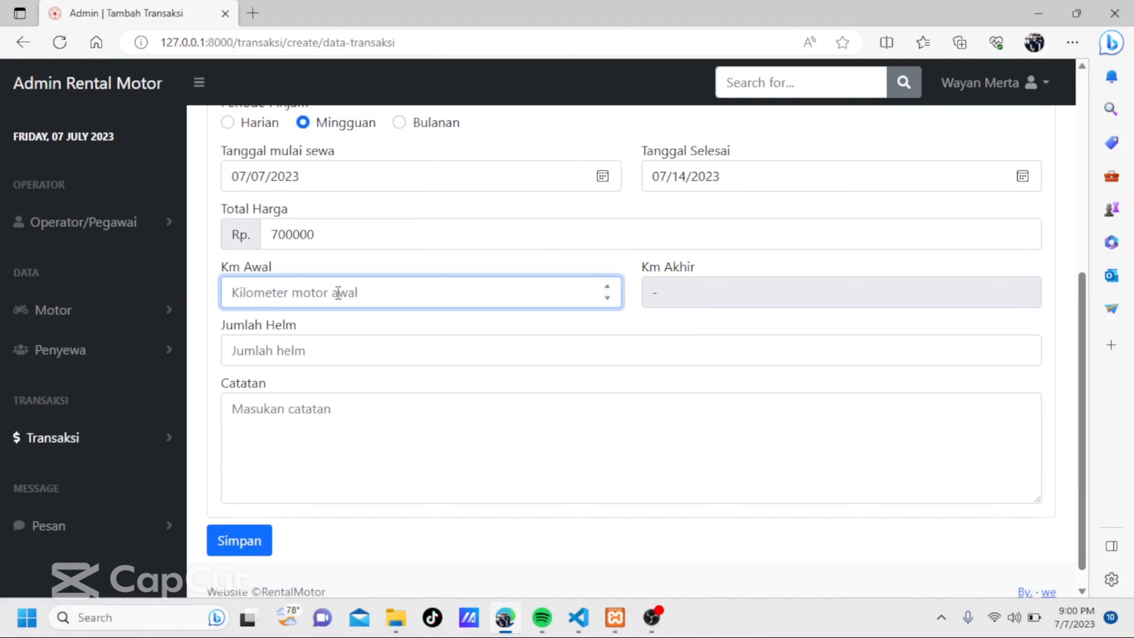
pyautogui.write('1200')
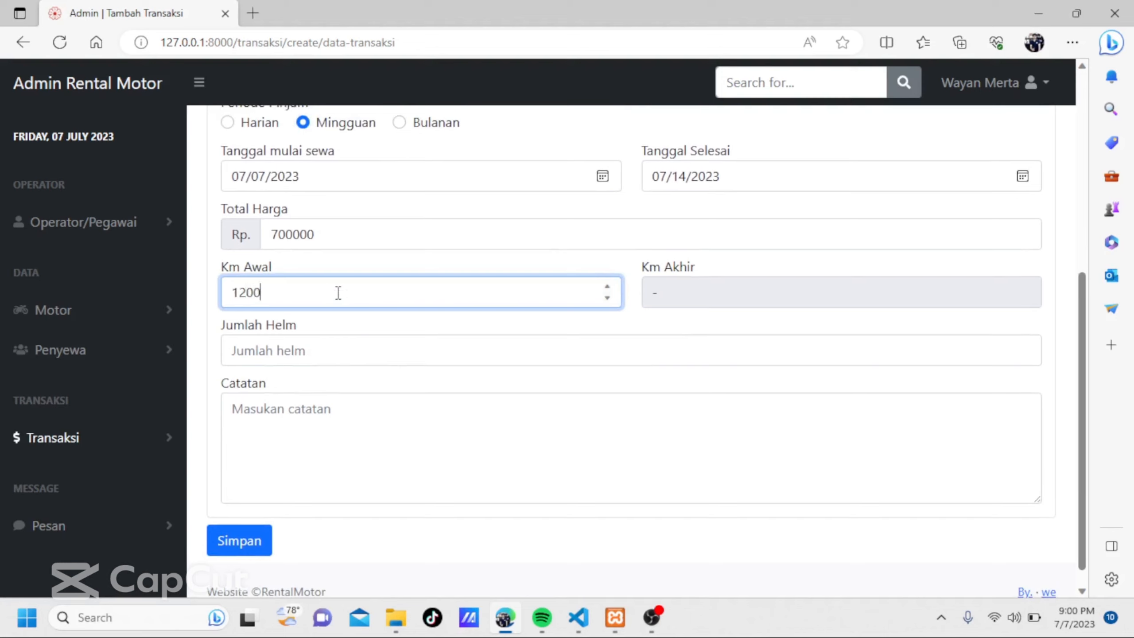
pyautogui.click(270, 352)
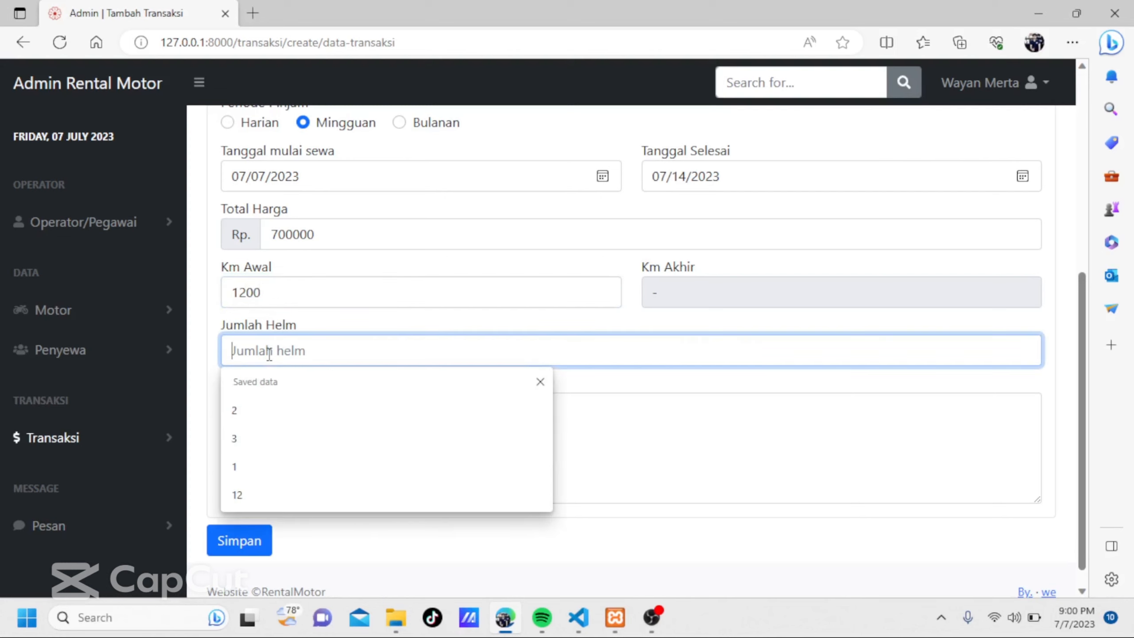
pyautogui.write('2')
# Add the note "mantap" to the rental and save the transaction.
pyautogui.click(298, 410)
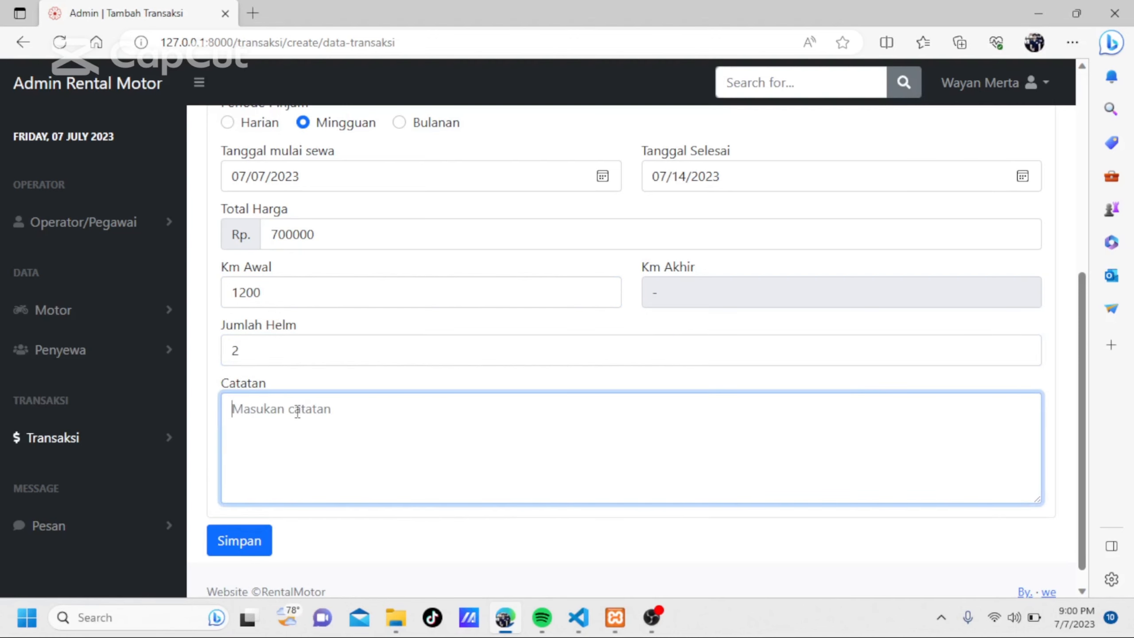
pyautogui.write('per')
pyautogui.press('BackSpace')
pyautogui.press('BackSpace')
pyautogui.press('BackSpace')
pyautogui.write('mantap')
pyautogui.click(232, 536)
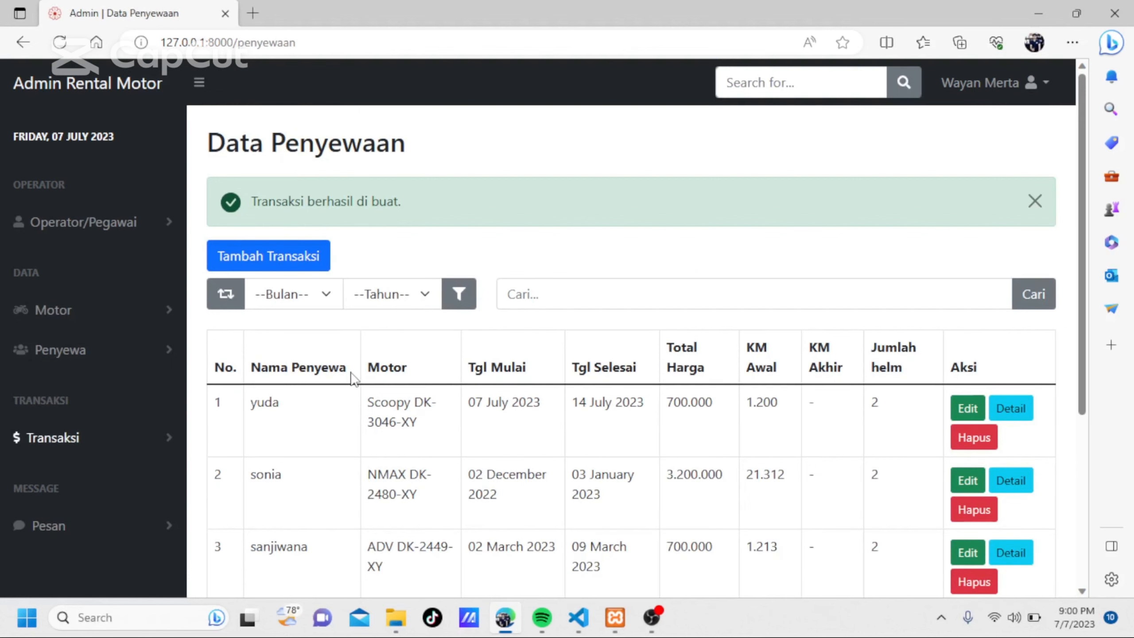
# Review the Data Penyewaan list, view the details of the new Scoopy DK-3046-XY rental and close the detail window.
pyautogui.scroll(-3, 354, 379)
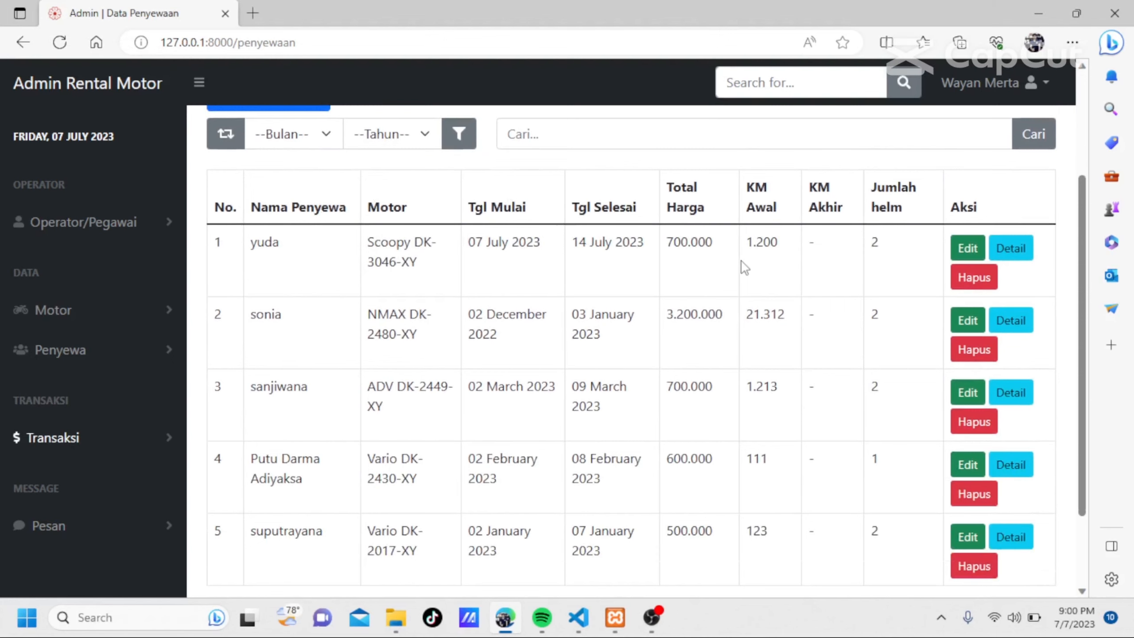
pyautogui.scroll(3, 807, 319)
pyautogui.scroll(-3, 807, 319)
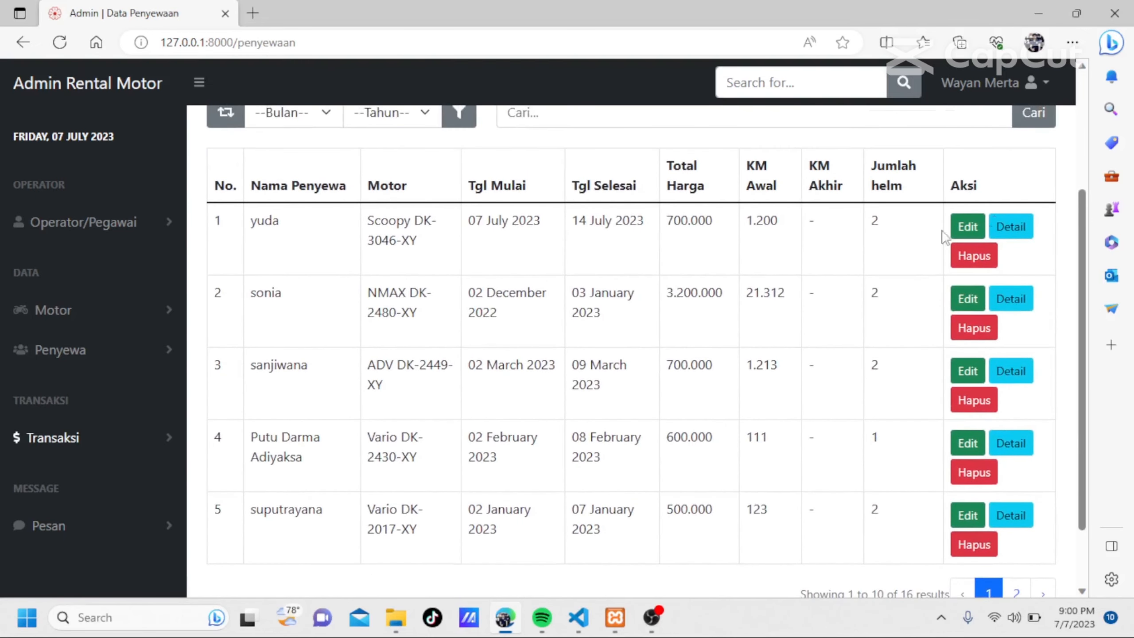
pyautogui.scroll(3, 951, 210)
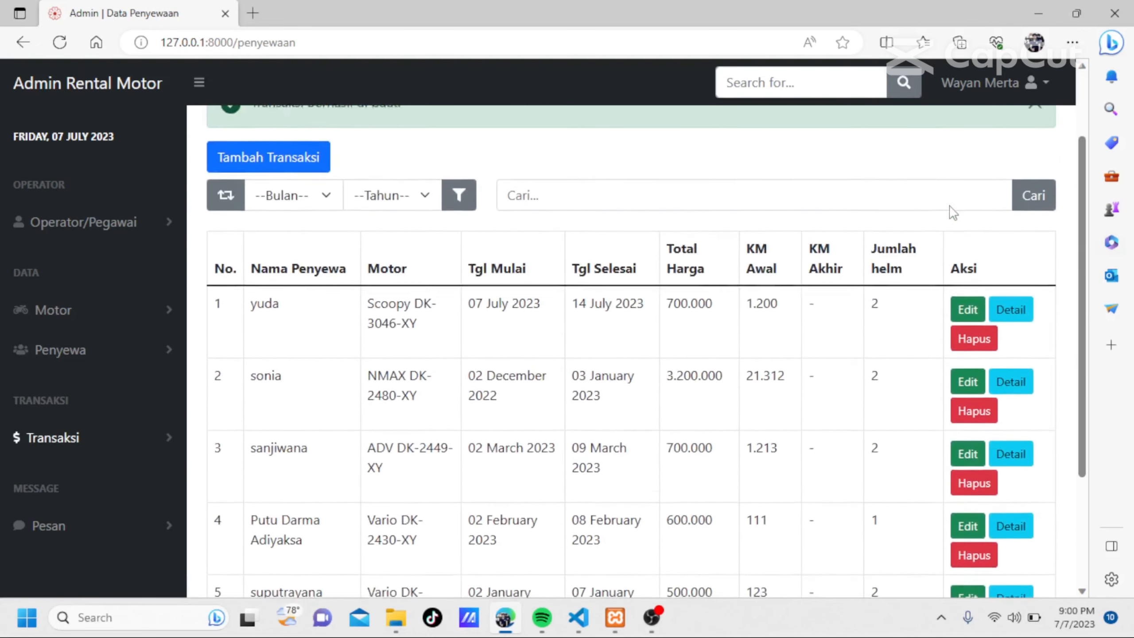
pyautogui.click(1021, 367)
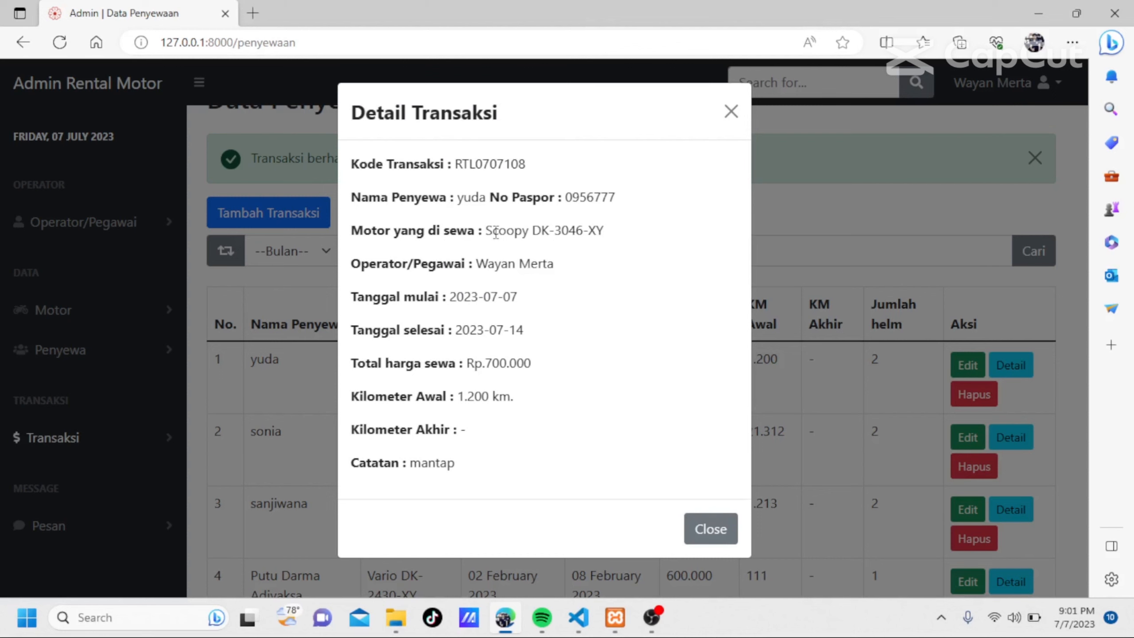
pyautogui.click(730, 111)
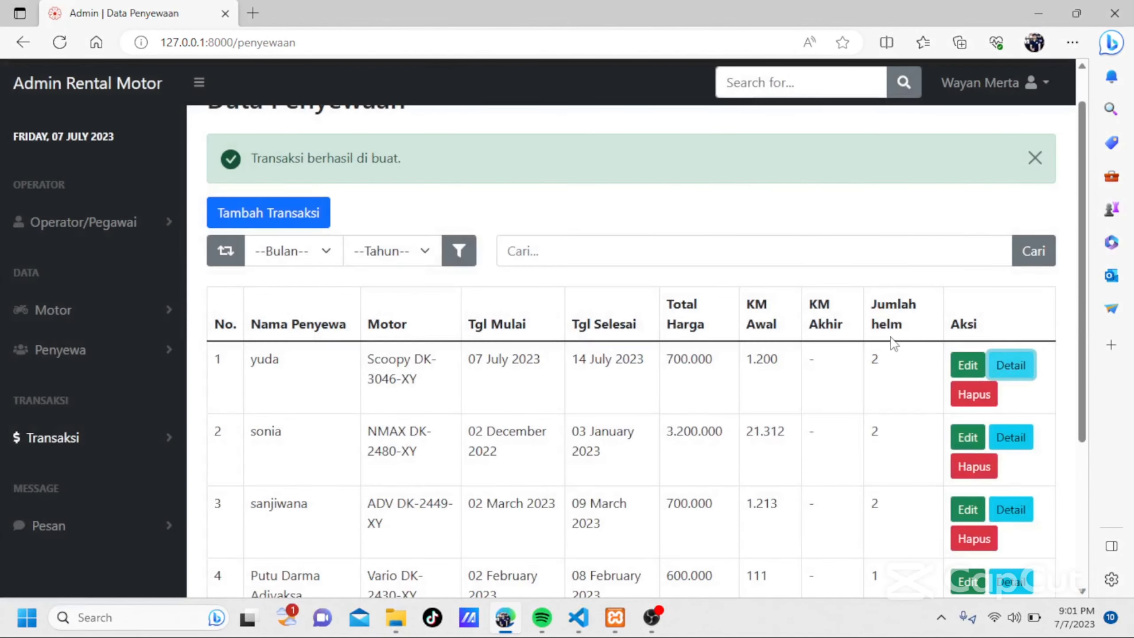
# Open the Scoopy DK-3046-XY rental for editing, examine its renter and rental fields, and return to the rental list without changes.
pyautogui.click(967, 365)
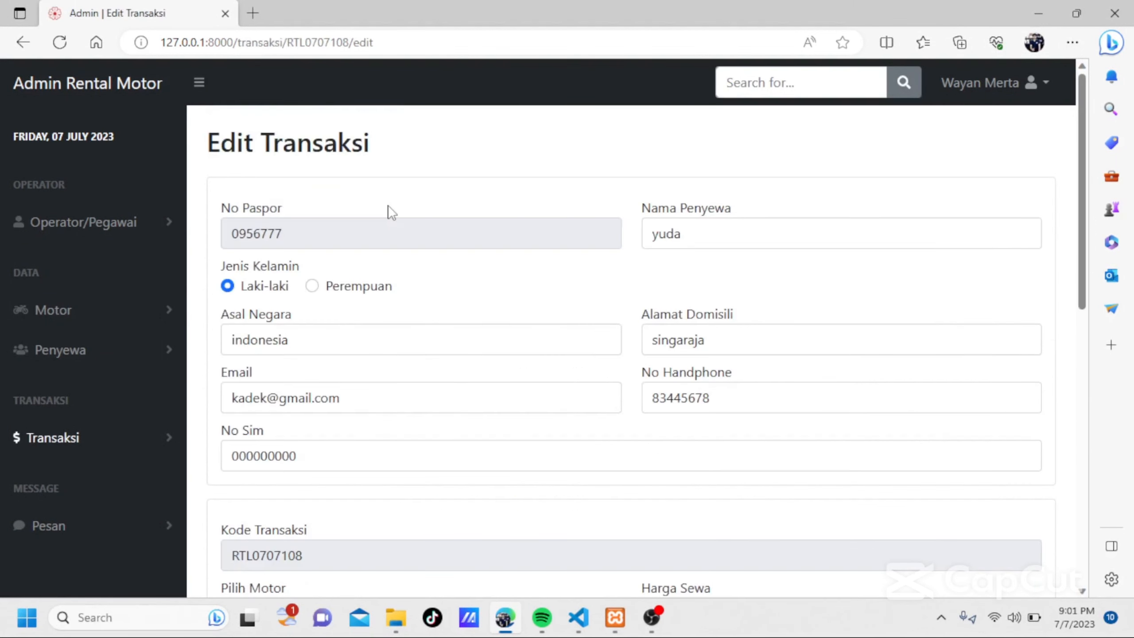
pyautogui.scroll(-6, 392, 212)
pyautogui.scroll(6, 392, 212)
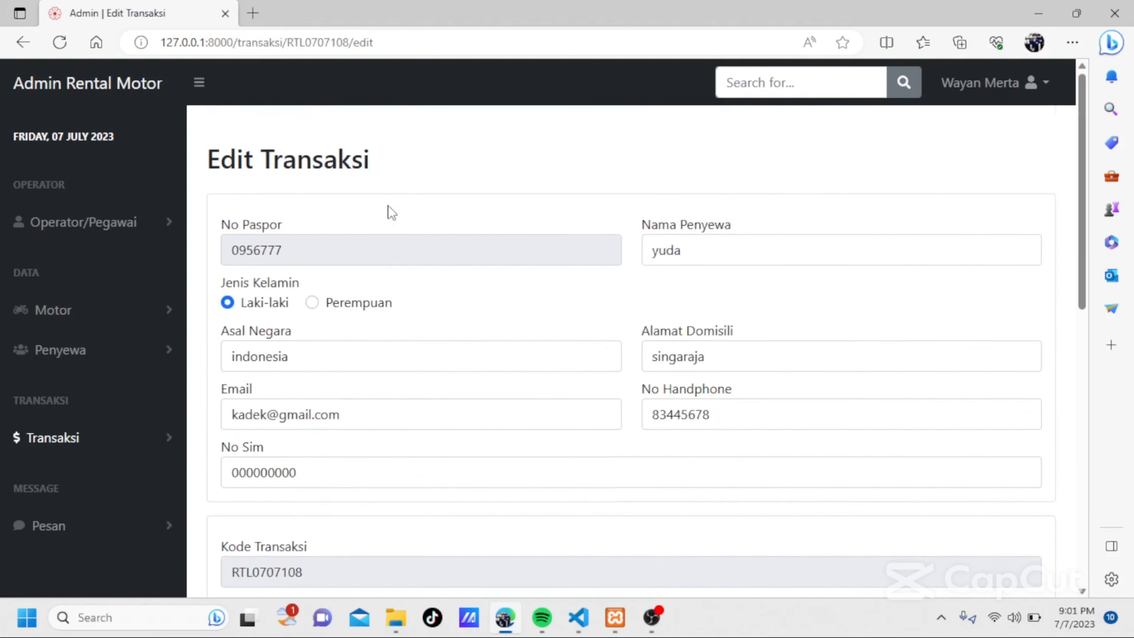
pyautogui.scroll(-6, 392, 212)
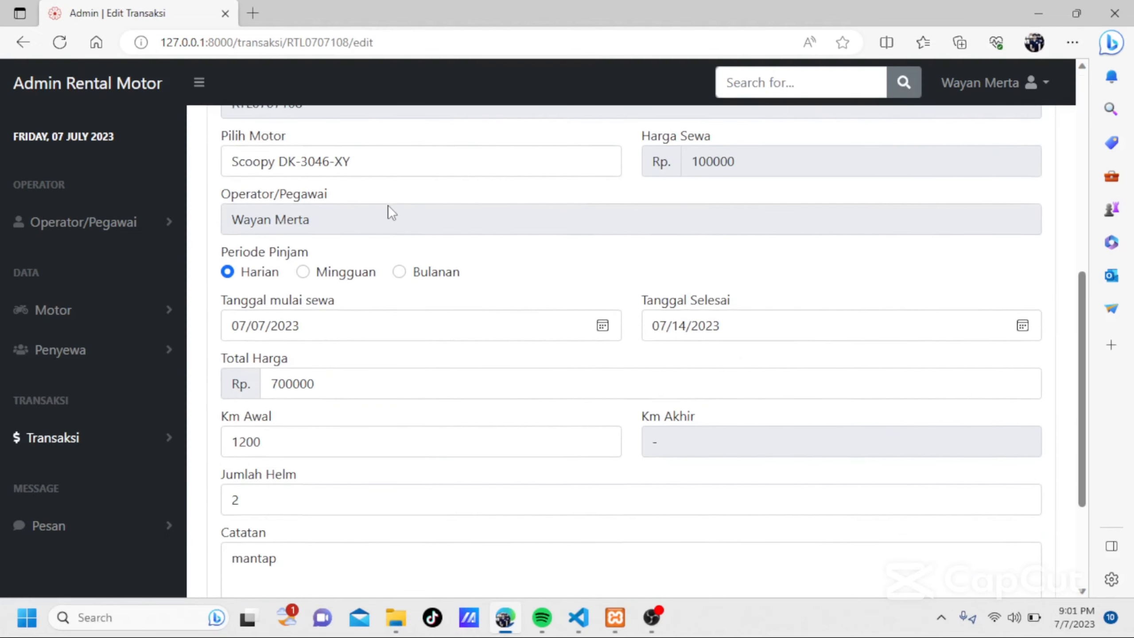
pyautogui.scroll(3, 392, 212)
pyautogui.scroll(1, 392, 212)
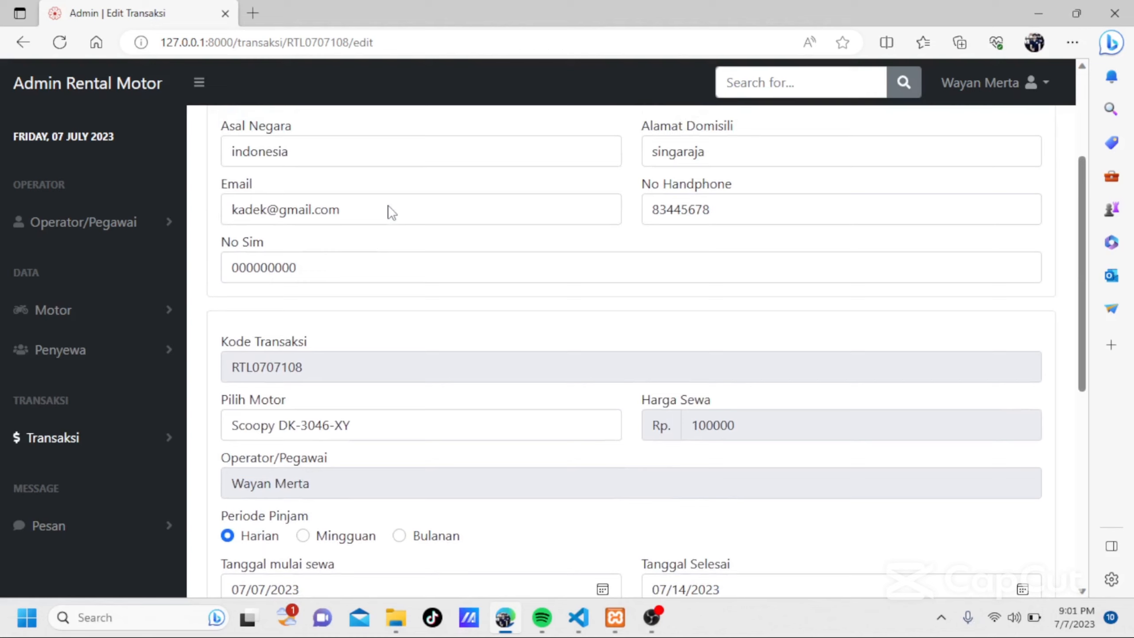
pyautogui.scroll(2, 391, 212)
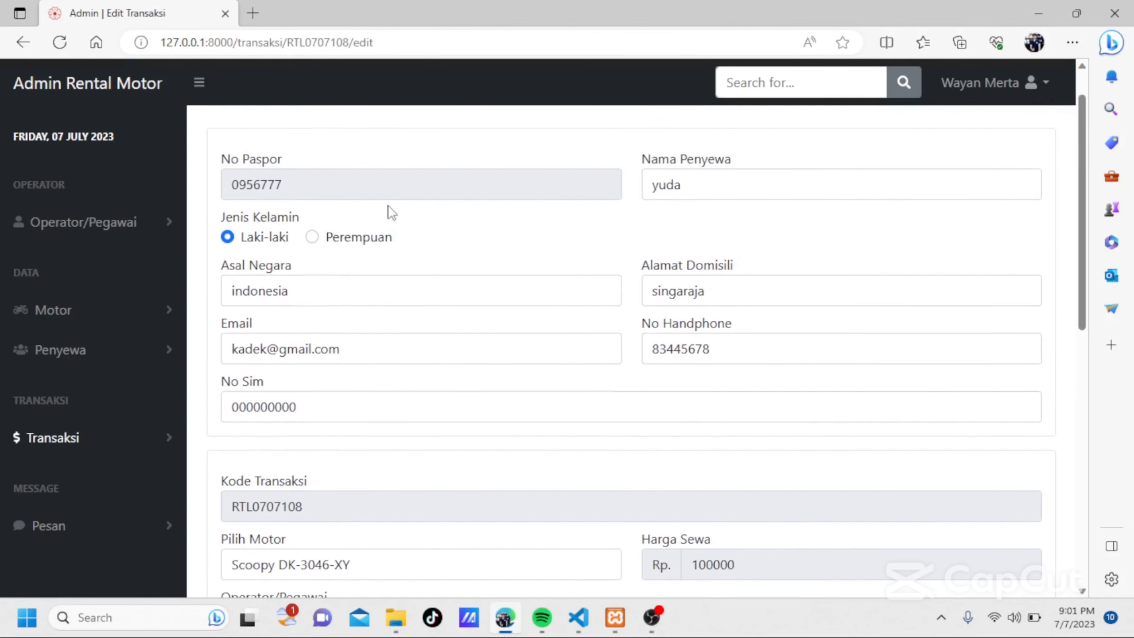
pyautogui.click(21, 42)
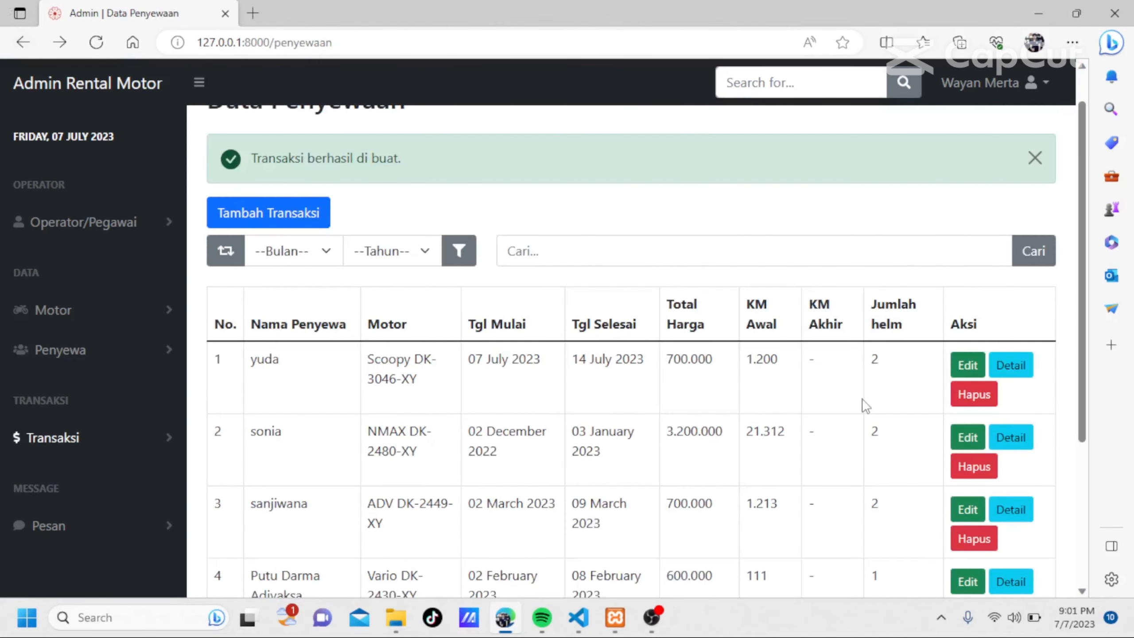
# Filter the rental transactions by the month Agustus and the year 2022.
pyautogui.scroll(-2, 860, 405)
pyautogui.scroll(3, 860, 406)
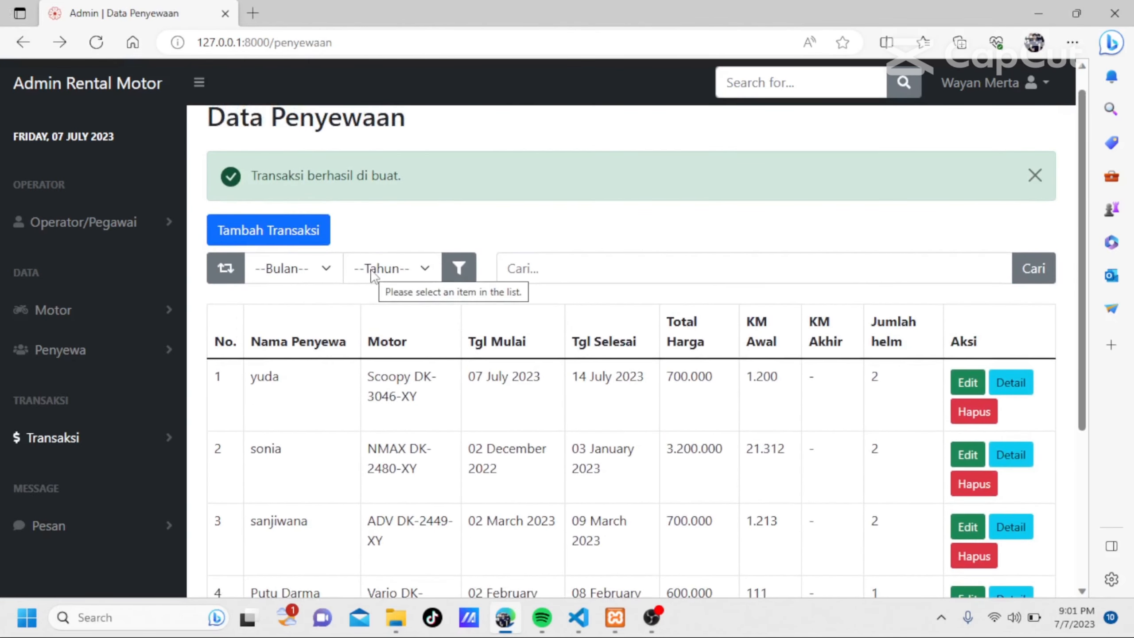
pyautogui.click(325, 269)
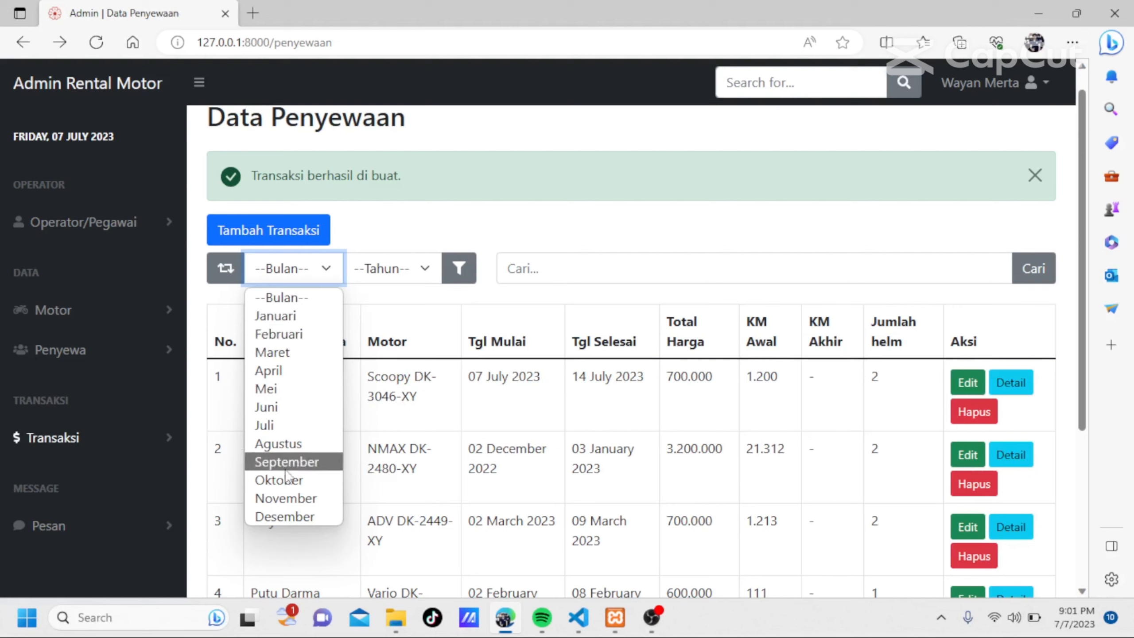
pyautogui.click(277, 444)
pyautogui.click(430, 267)
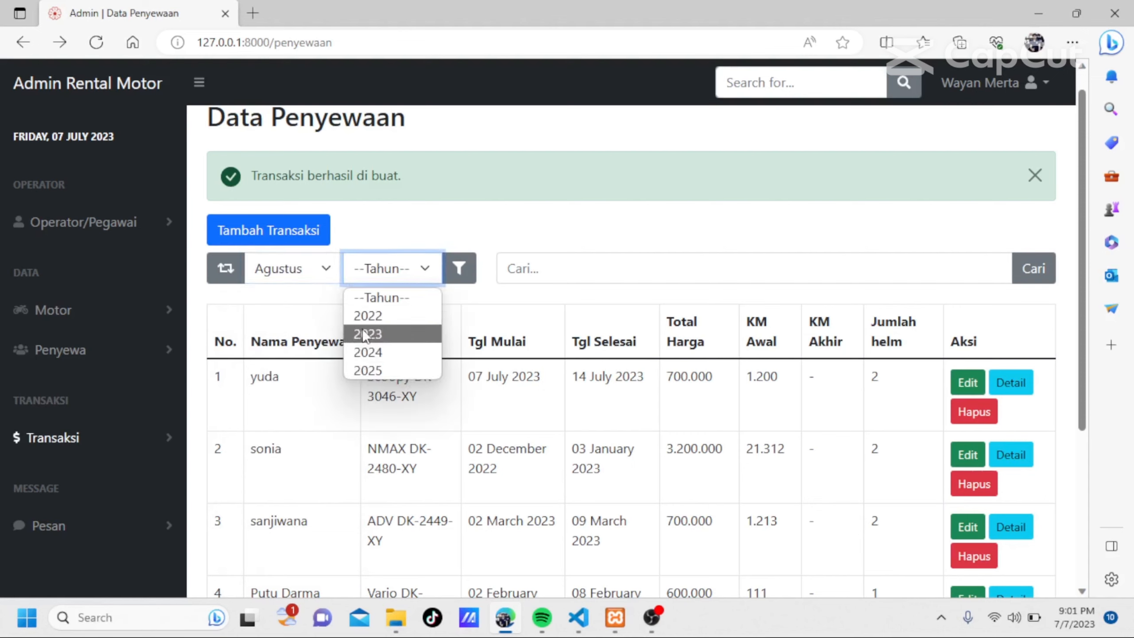
pyautogui.click(365, 316)
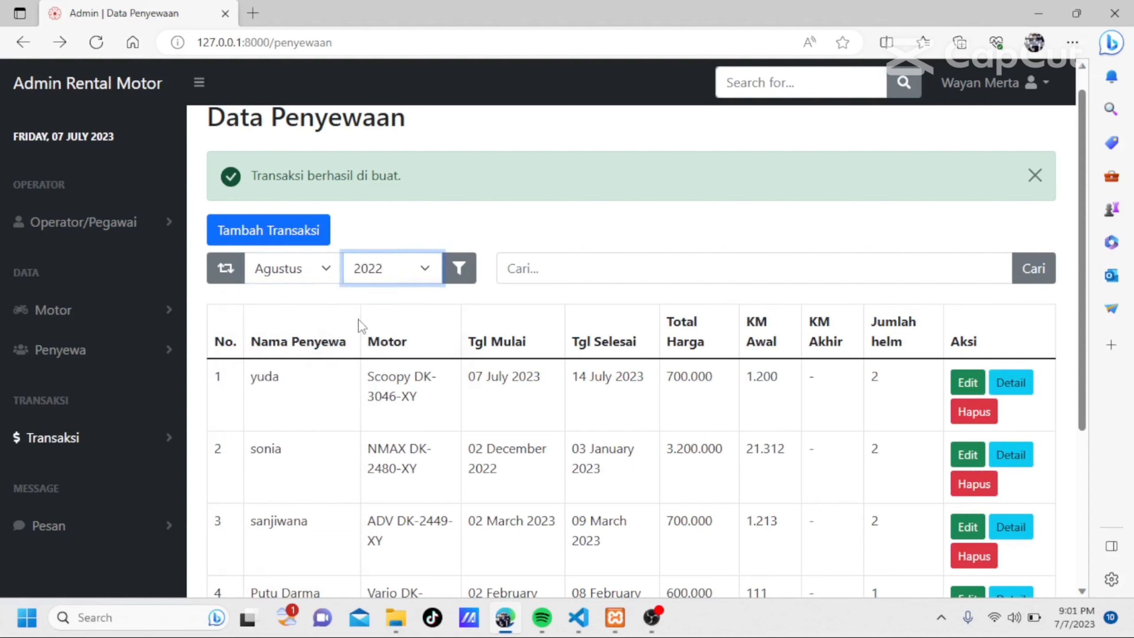
pyautogui.click(459, 268)
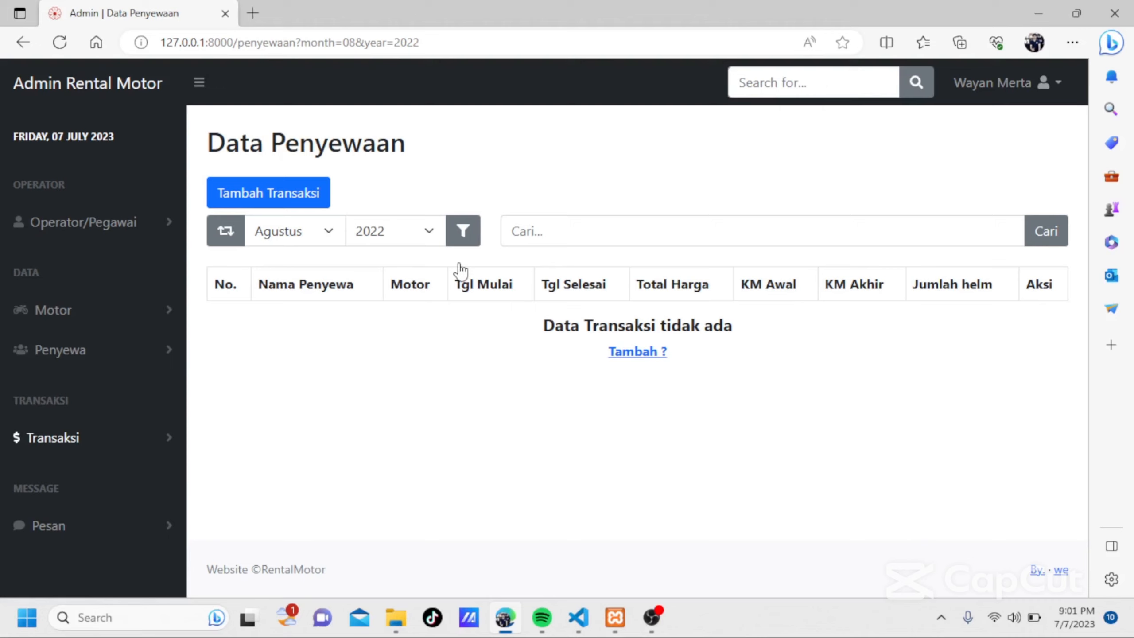
# Reset the month and year filter and review the full rental list.
pyautogui.click(229, 241)
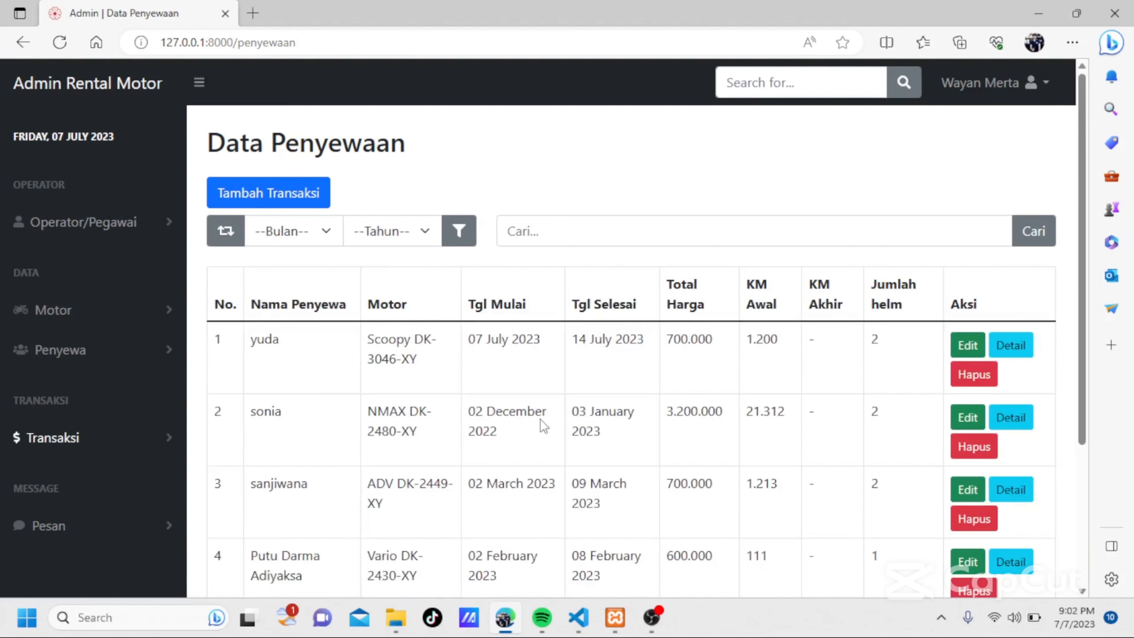
pyautogui.scroll(-4, 541, 426)
pyautogui.scroll(4, 543, 427)
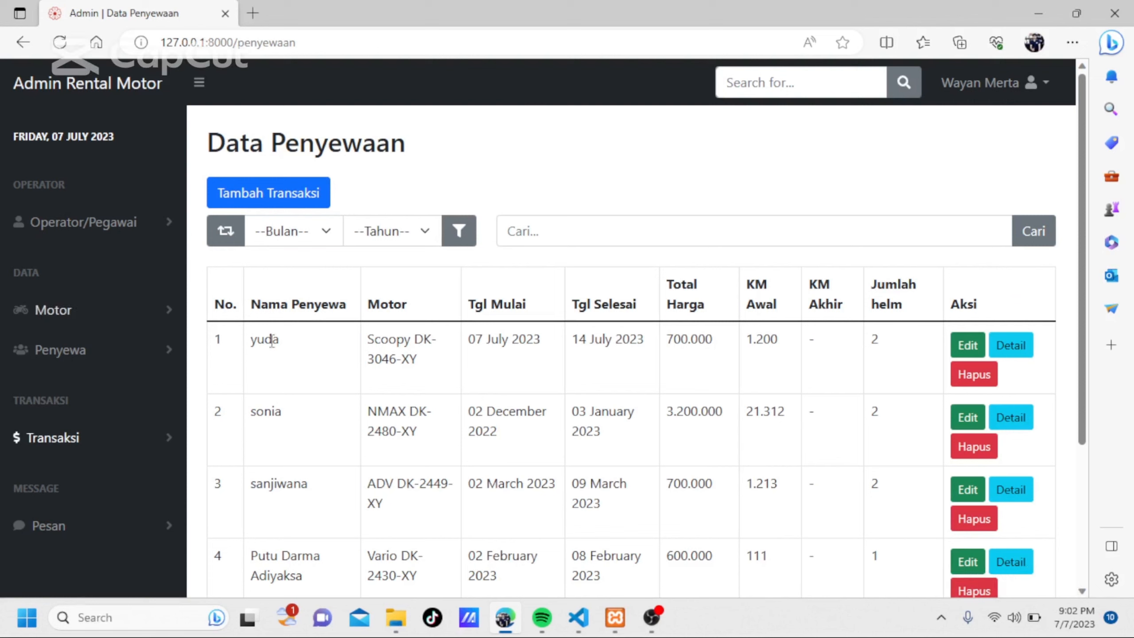
# Open the Pengembalian page under Transaksi and review the list of rentals awaiting return.
pyautogui.click(121, 446)
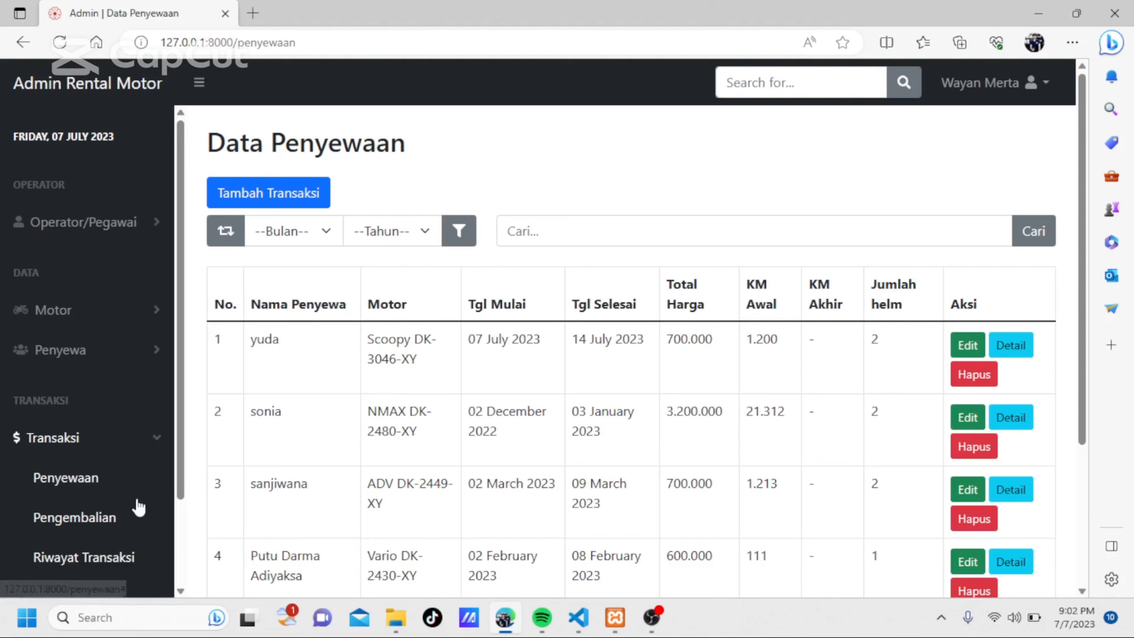
pyautogui.click(63, 517)
pyautogui.scroll(-3, 580, 469)
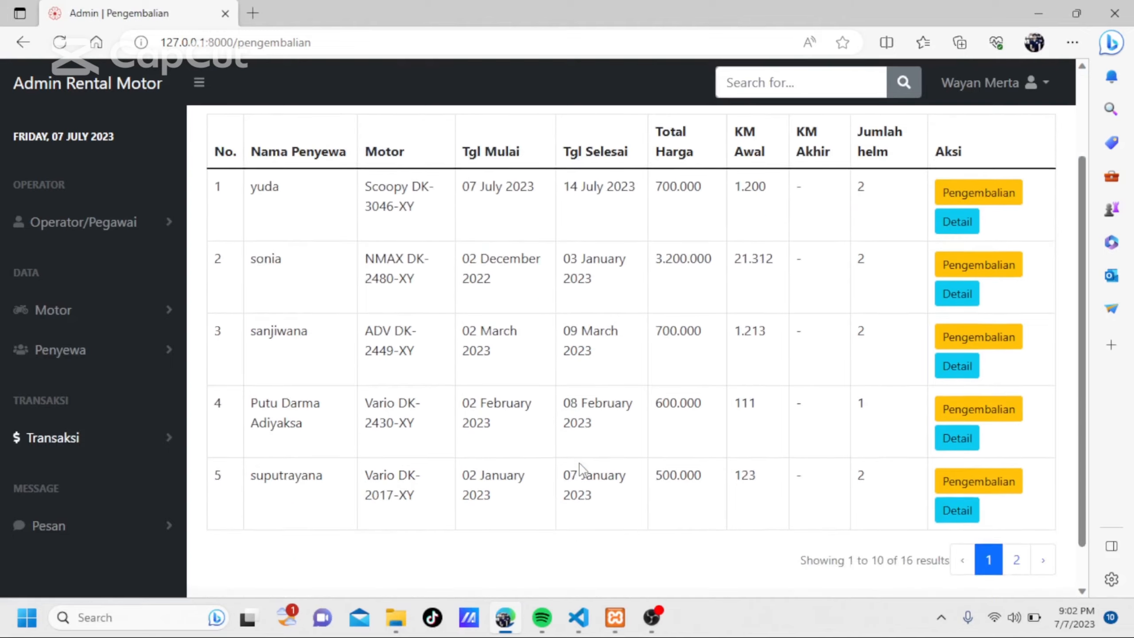
pyautogui.scroll(1, 580, 469)
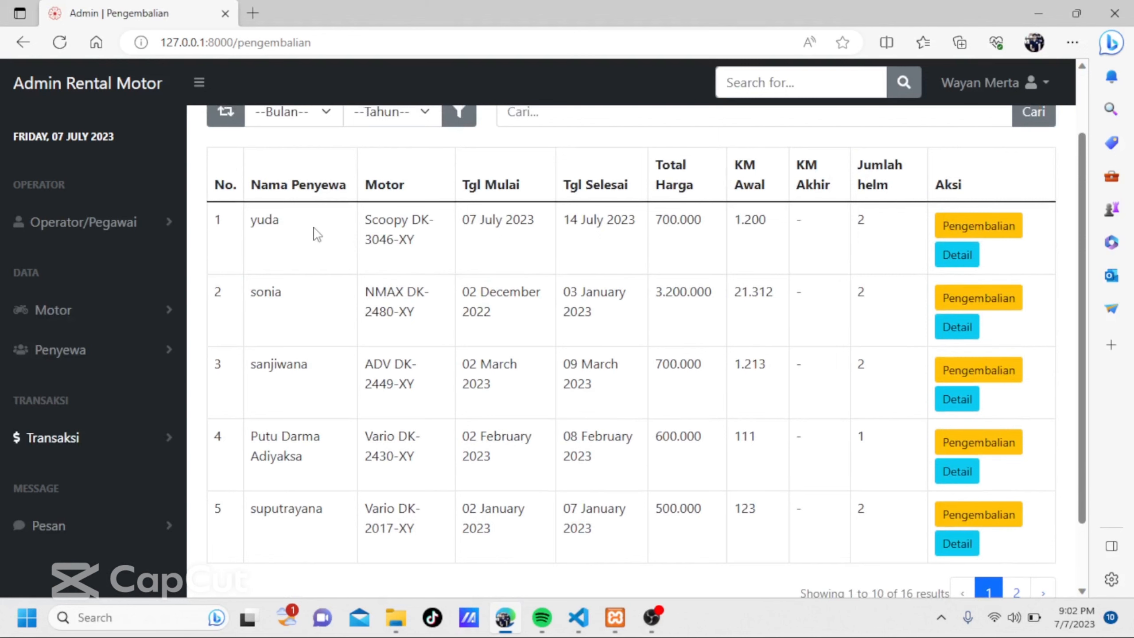
pyautogui.scroll(2, 317, 234)
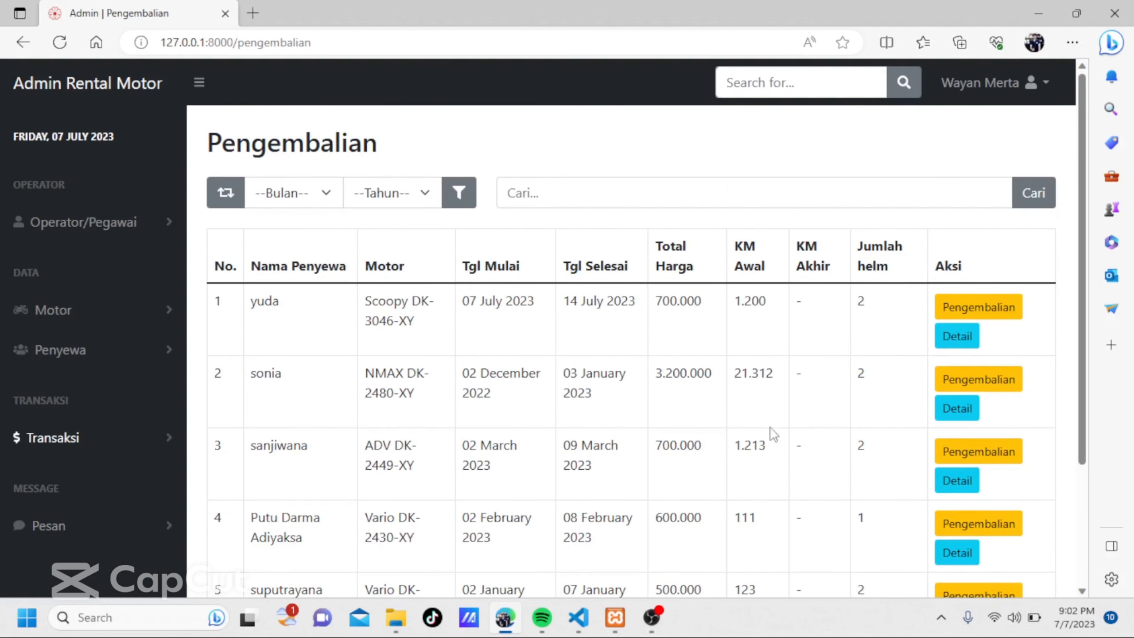
pyautogui.scroll(-4, 770, 320)
pyautogui.scroll(5, 770, 321)
pyautogui.scroll(-1, 770, 320)
pyautogui.click(956, 313)
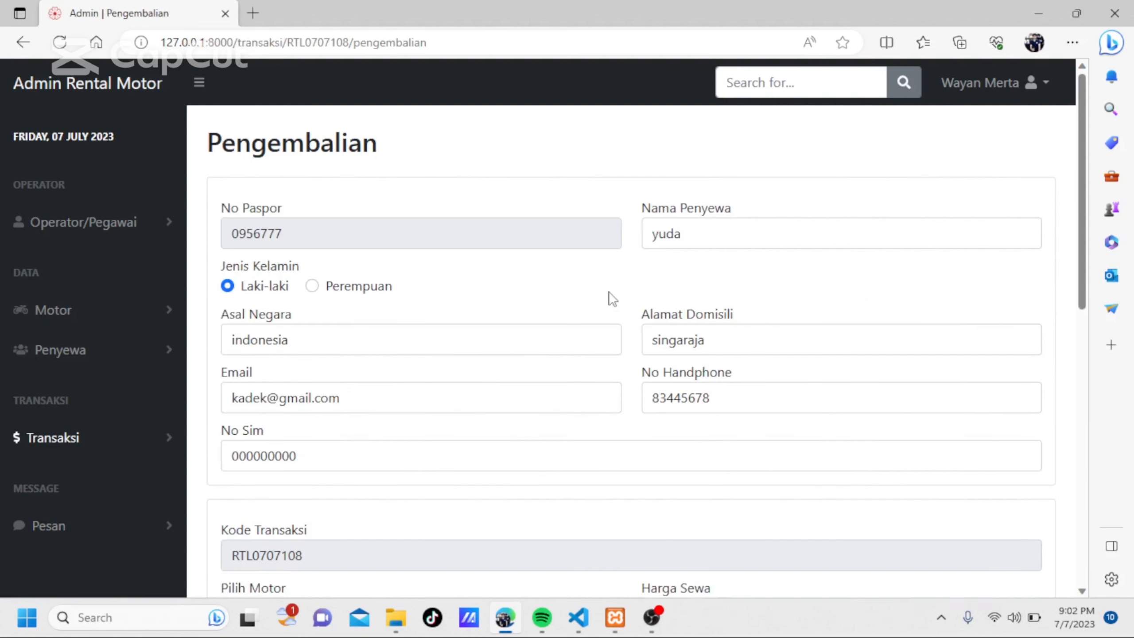
pyautogui.scroll(-2, 611, 297)
pyautogui.scroll(2, 612, 297)
pyautogui.scroll(-4, 612, 297)
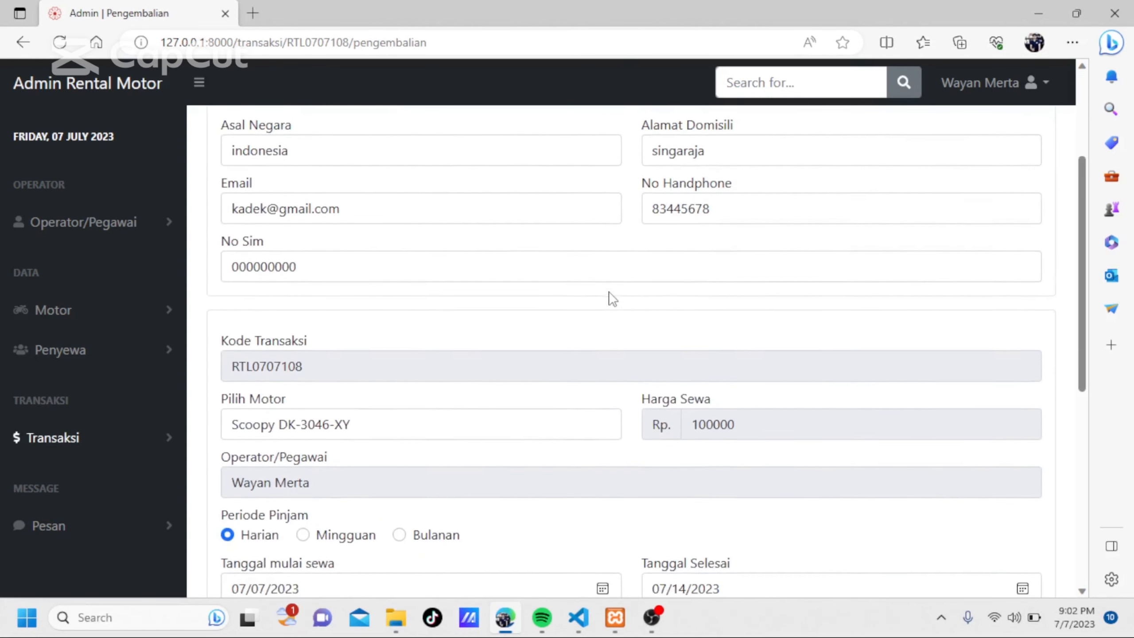
pyautogui.scroll(-3, 611, 297)
pyautogui.scroll(-5, 612, 299)
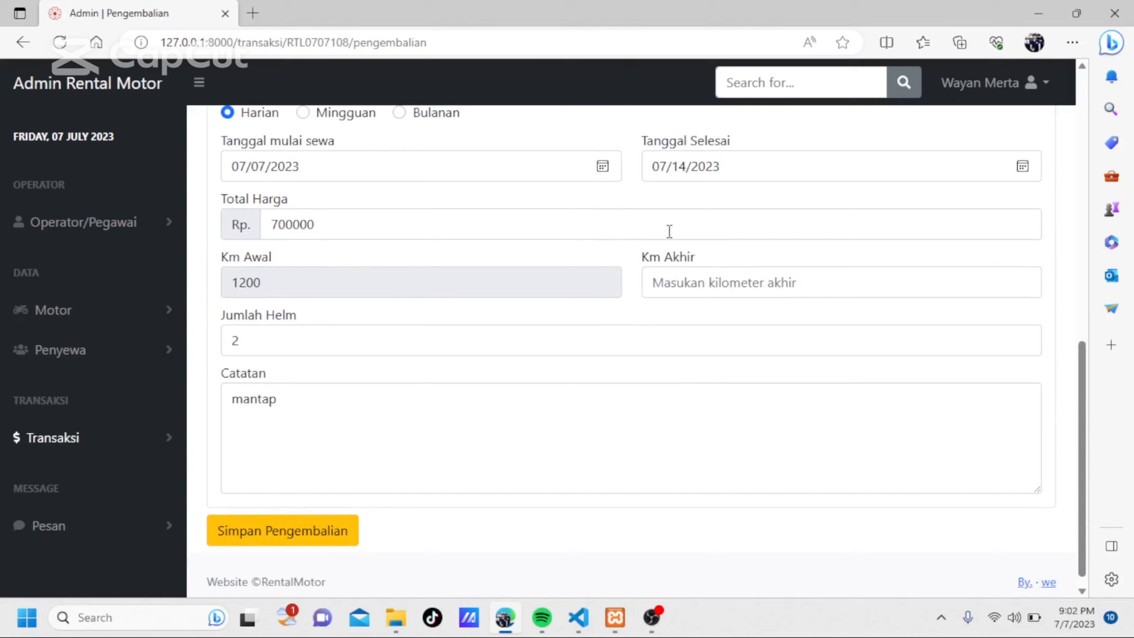
# Set the final kilometre reading (Km Akhir) to 1400 and save the motorbike return.
pyautogui.click(675, 278)
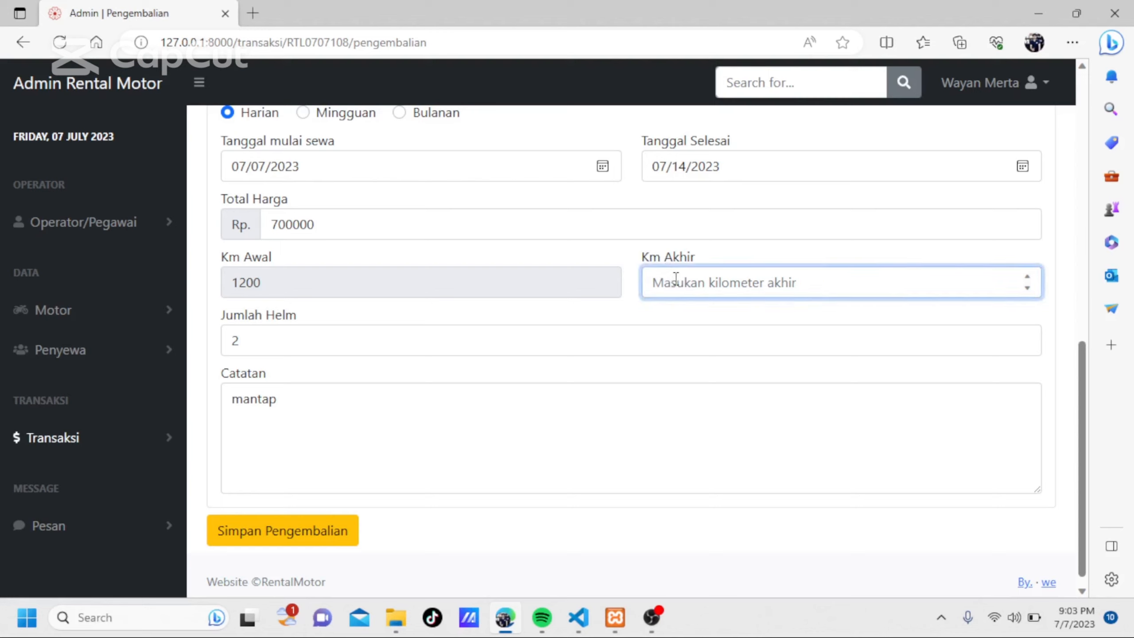
pyautogui.write('14')
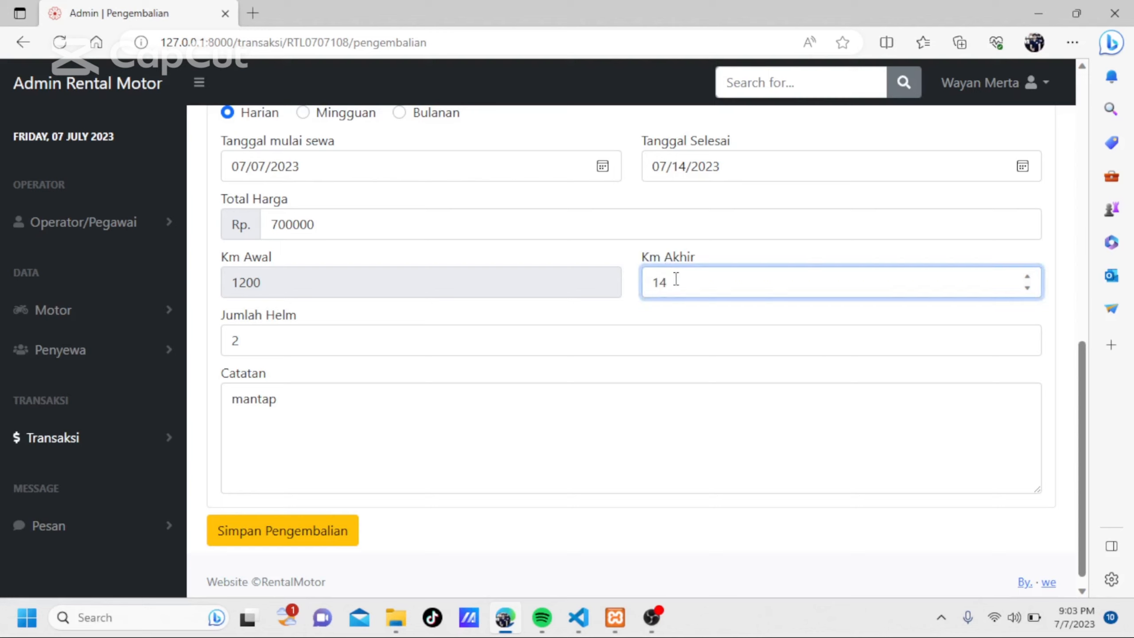
pyautogui.write('00')
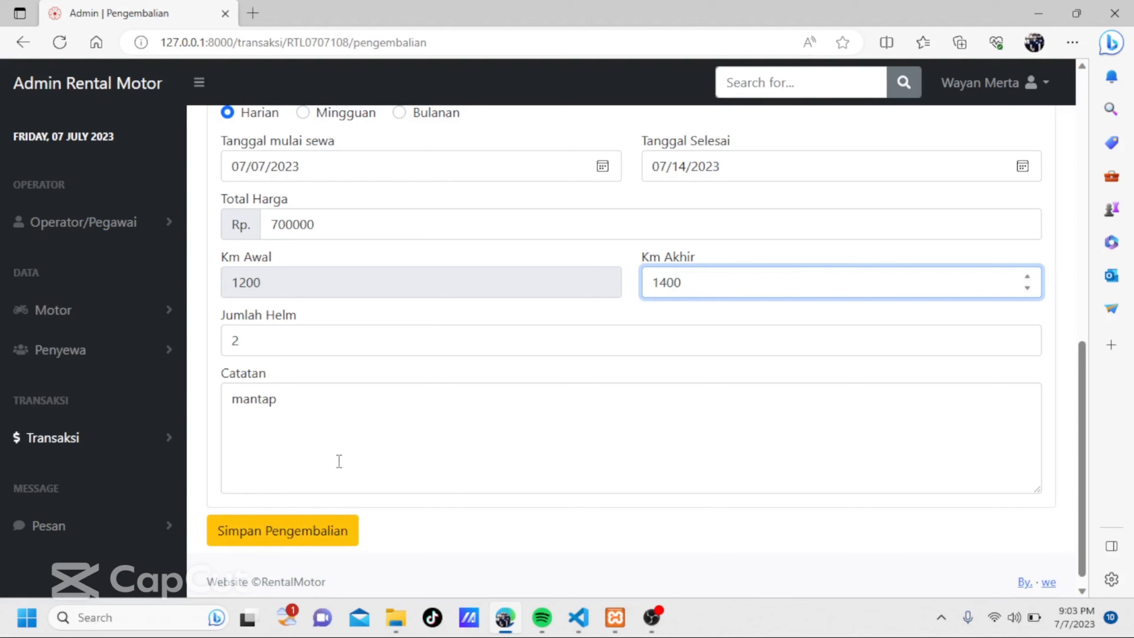
pyautogui.scroll(-1, 339, 461)
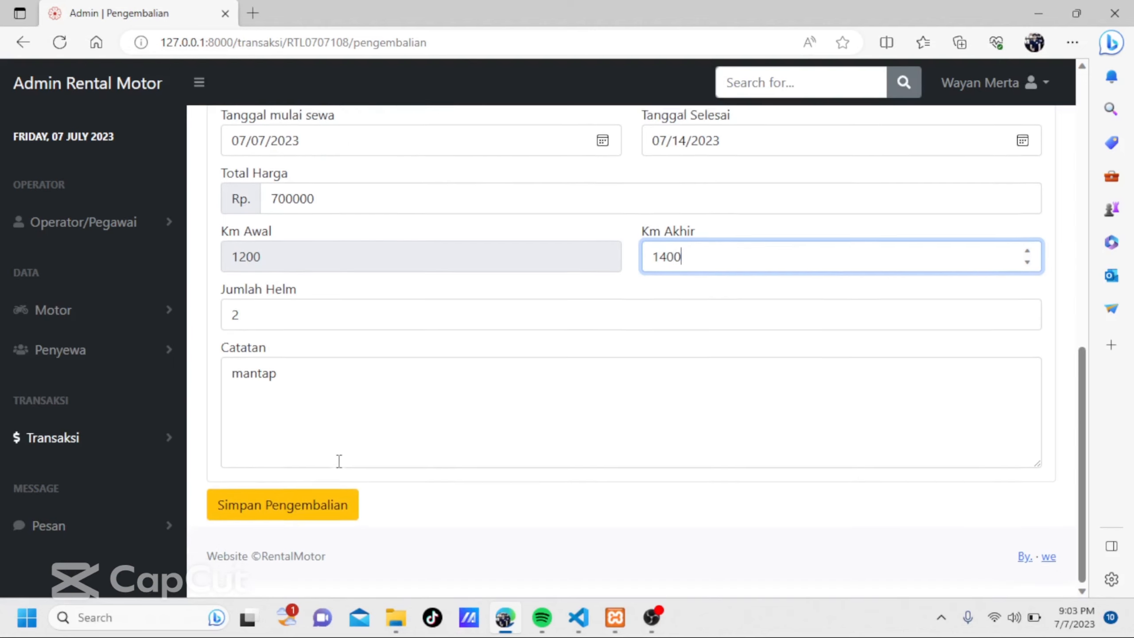
pyautogui.click(281, 520)
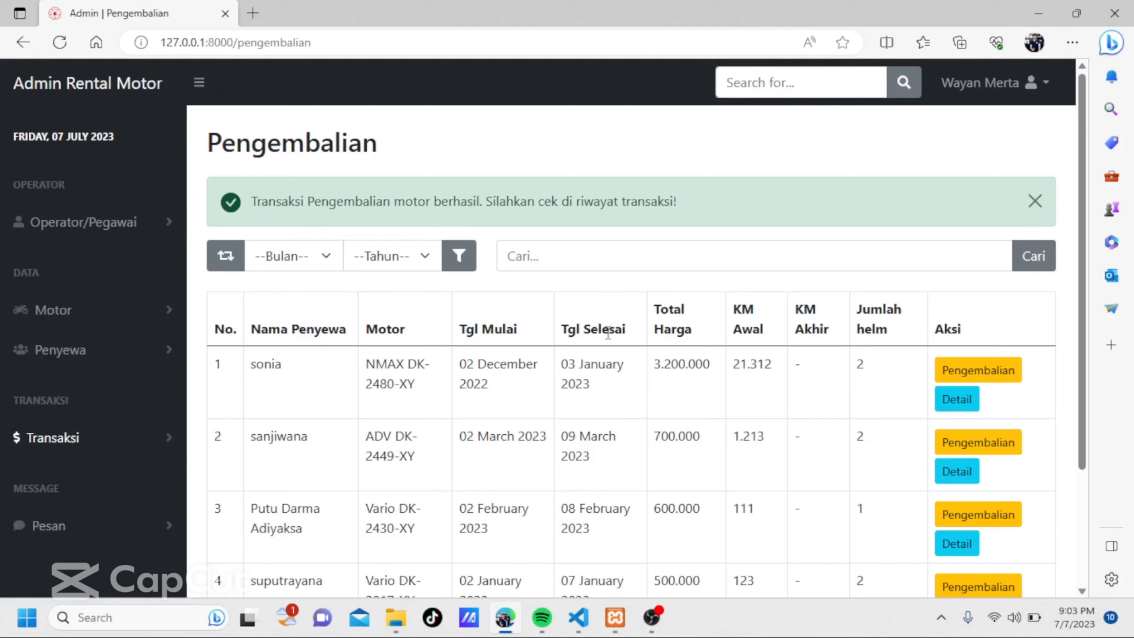
pyautogui.click(118, 442)
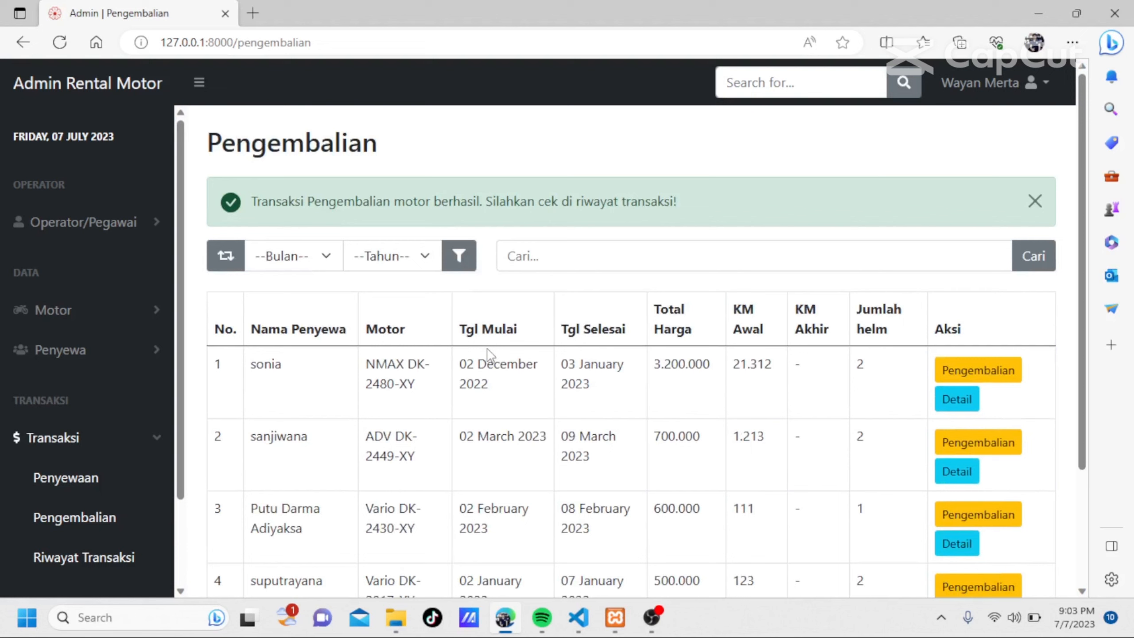
pyautogui.click(335, 262)
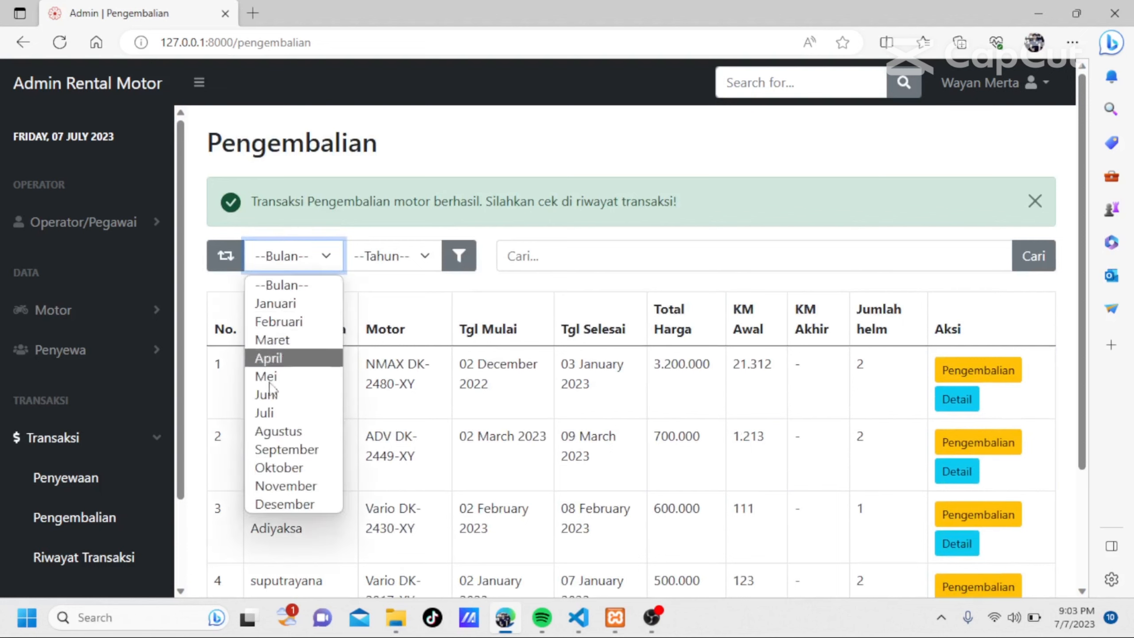
pyautogui.click(269, 339)
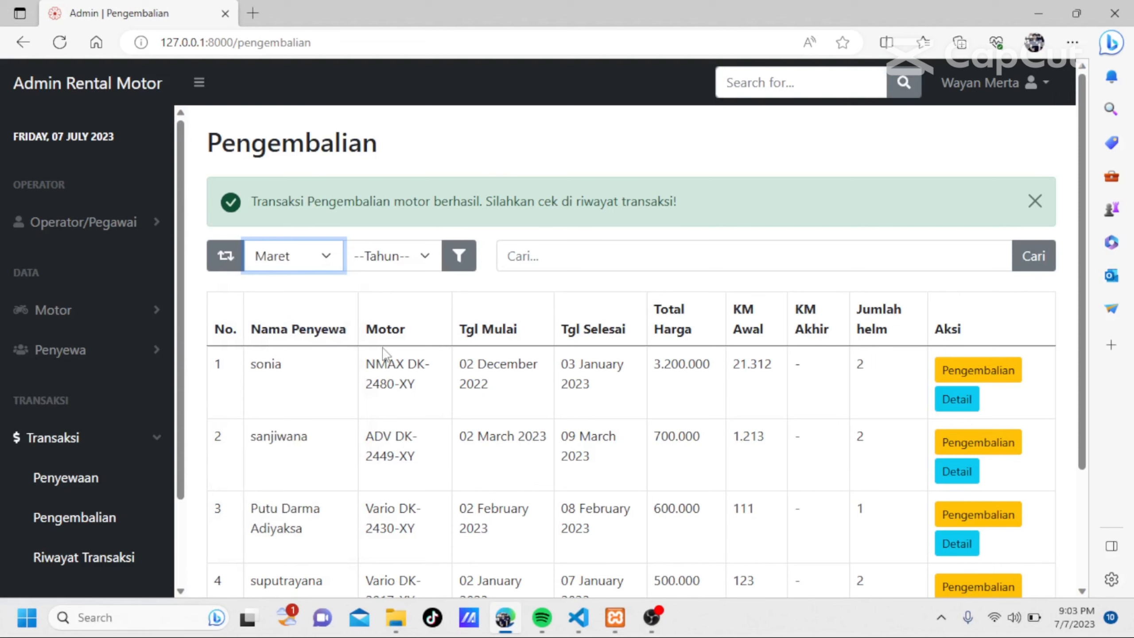
pyautogui.click(420, 263)
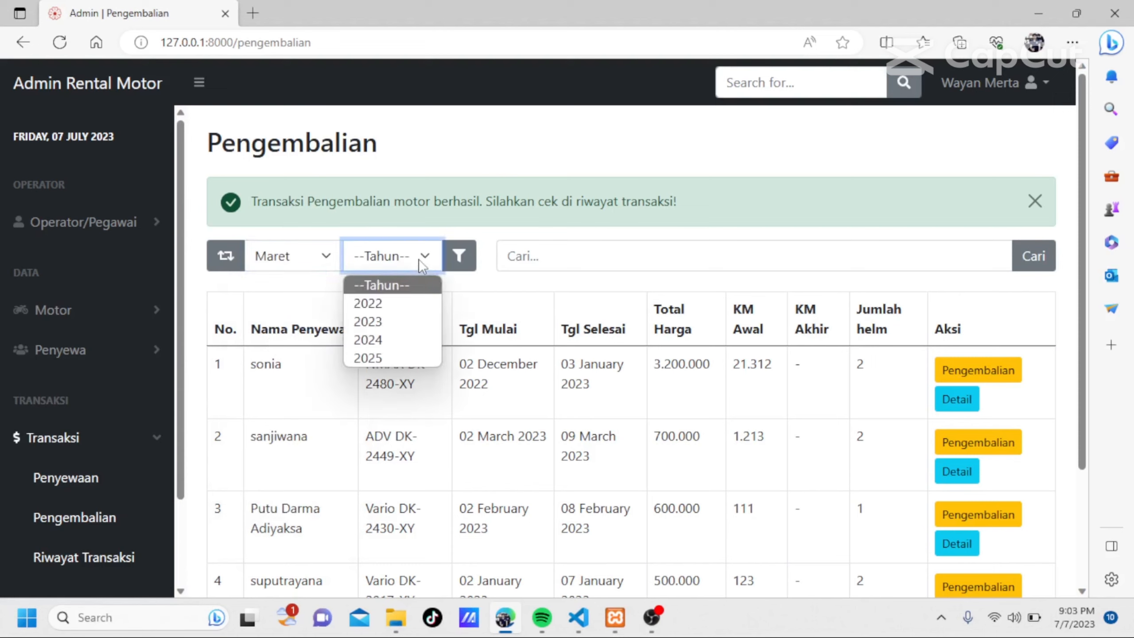
pyautogui.click(373, 326)
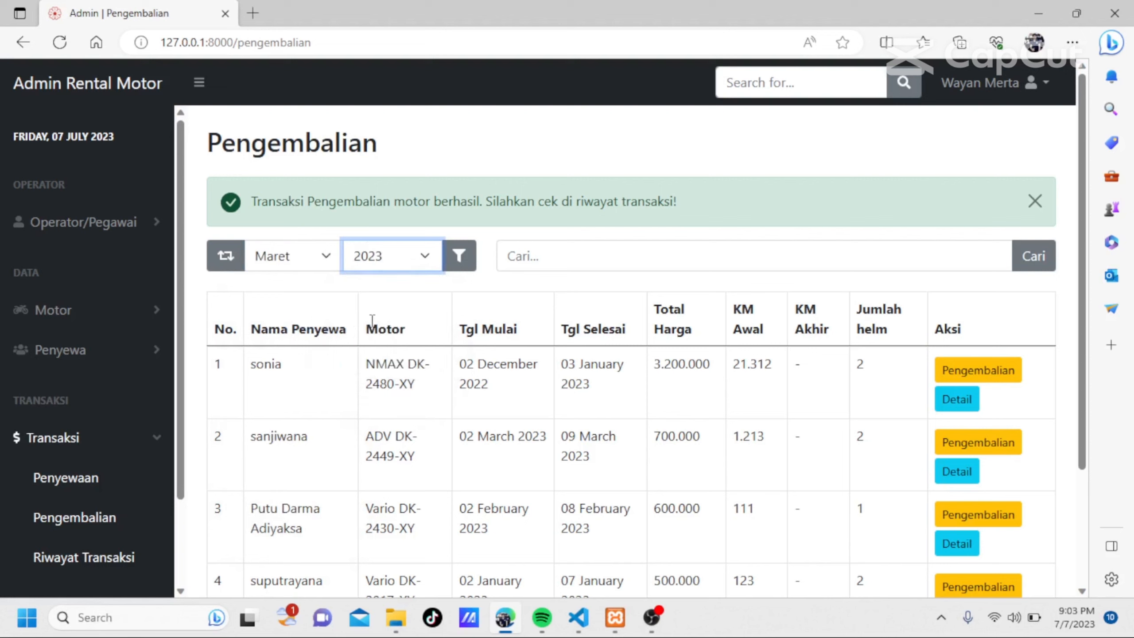
pyautogui.click(457, 256)
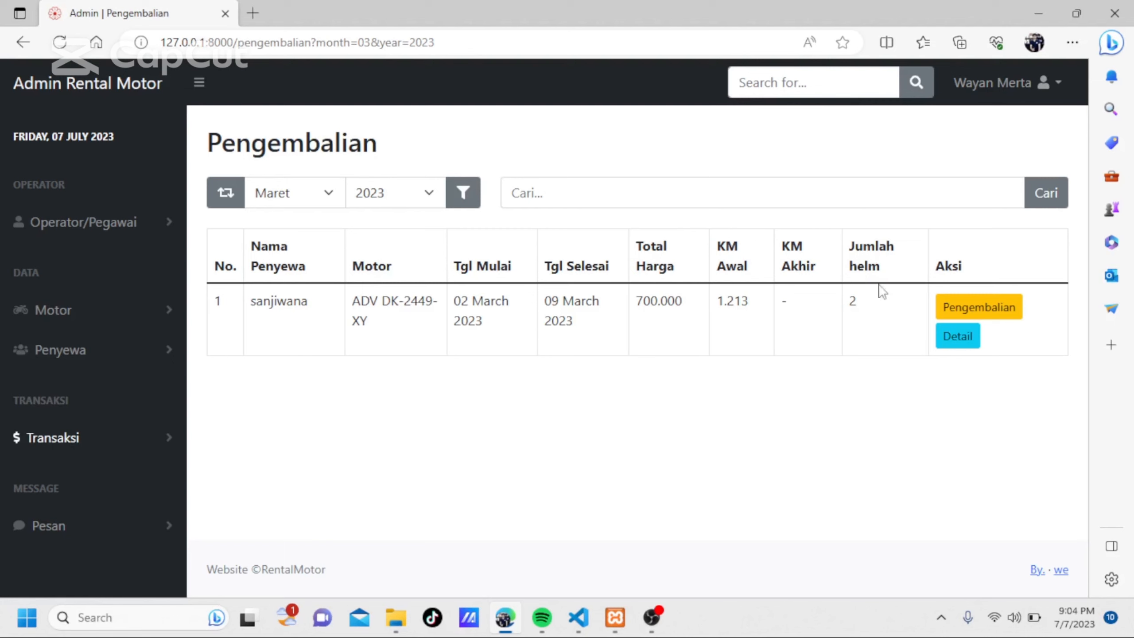
pyautogui.click(958, 336)
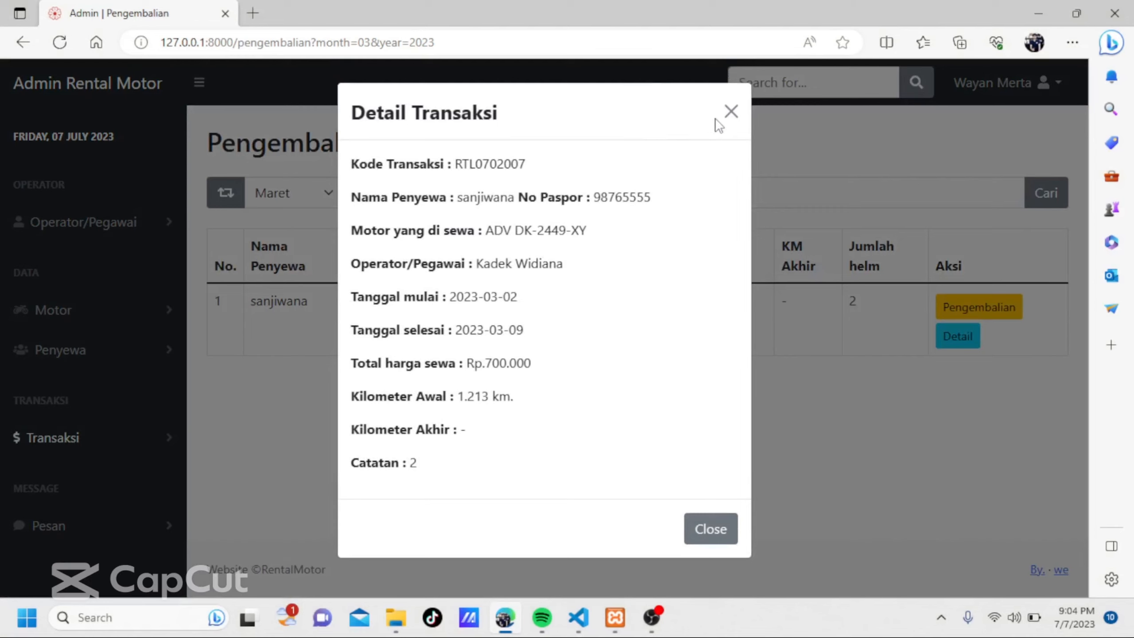
pyautogui.click(728, 123)
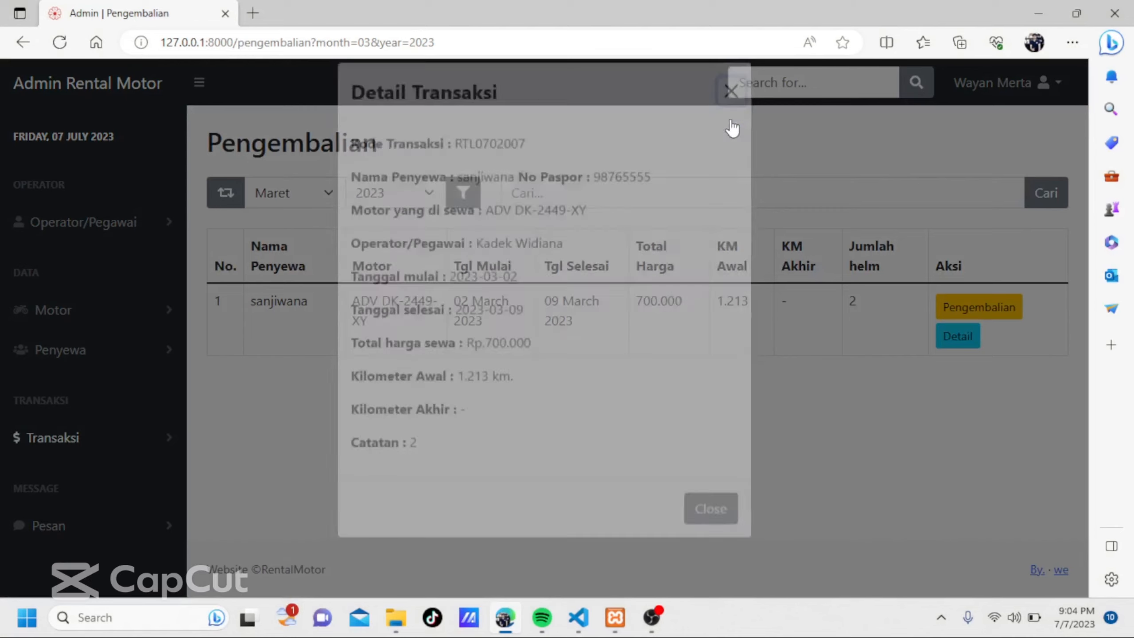
# Open the Riwayat Transaksi page from the transaction section.
pyautogui.click(61, 450)
pyautogui.scroll(-2, 57, 448)
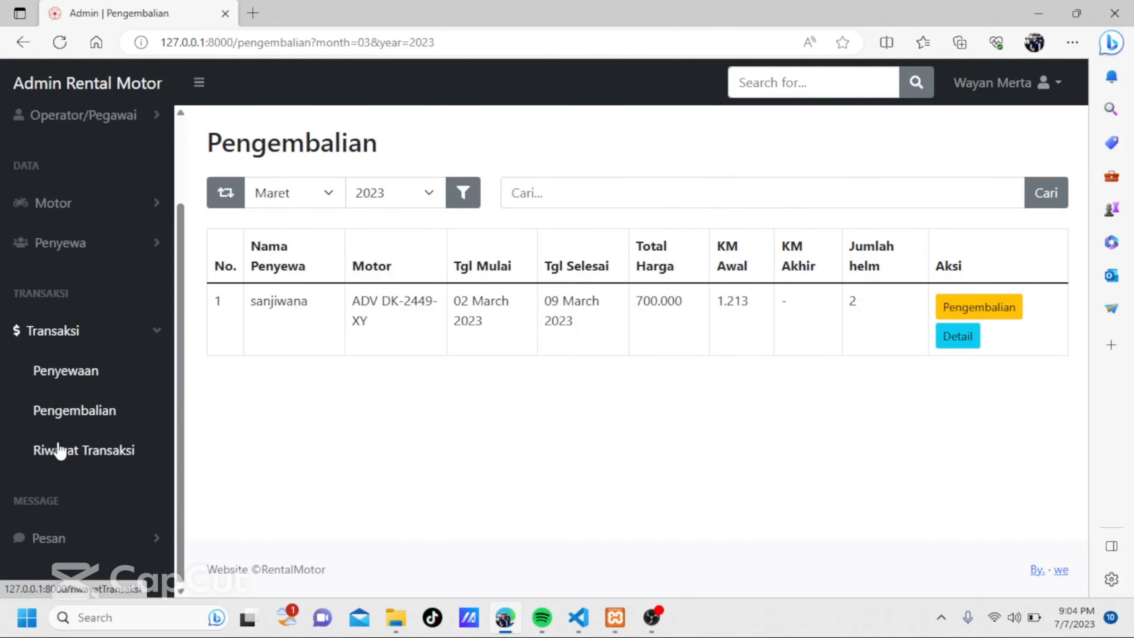
pyautogui.click(77, 451)
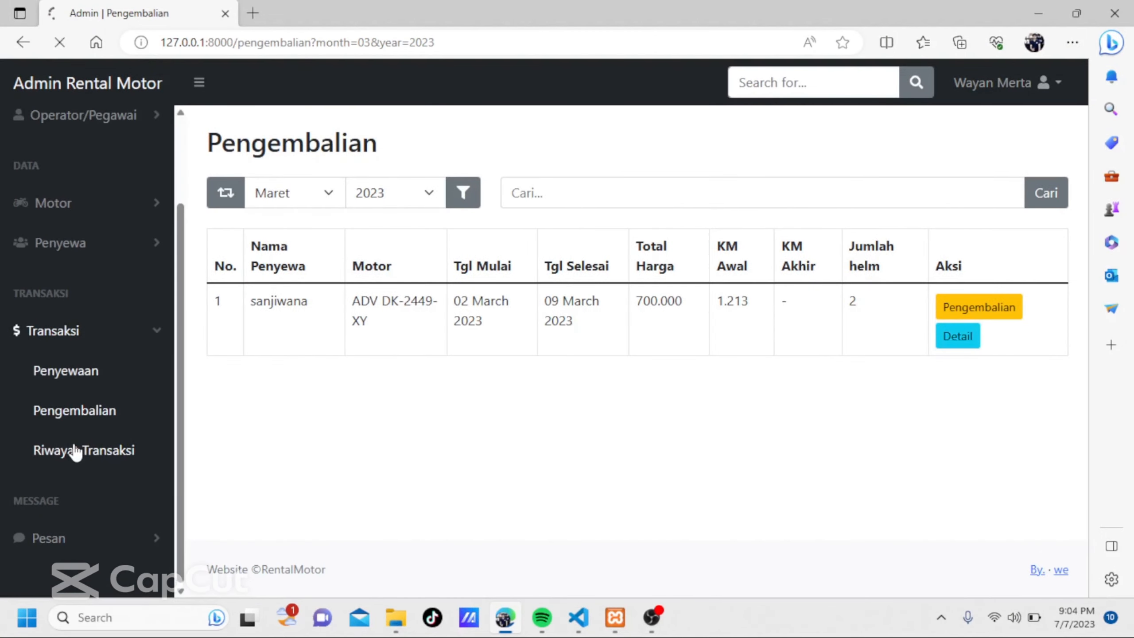
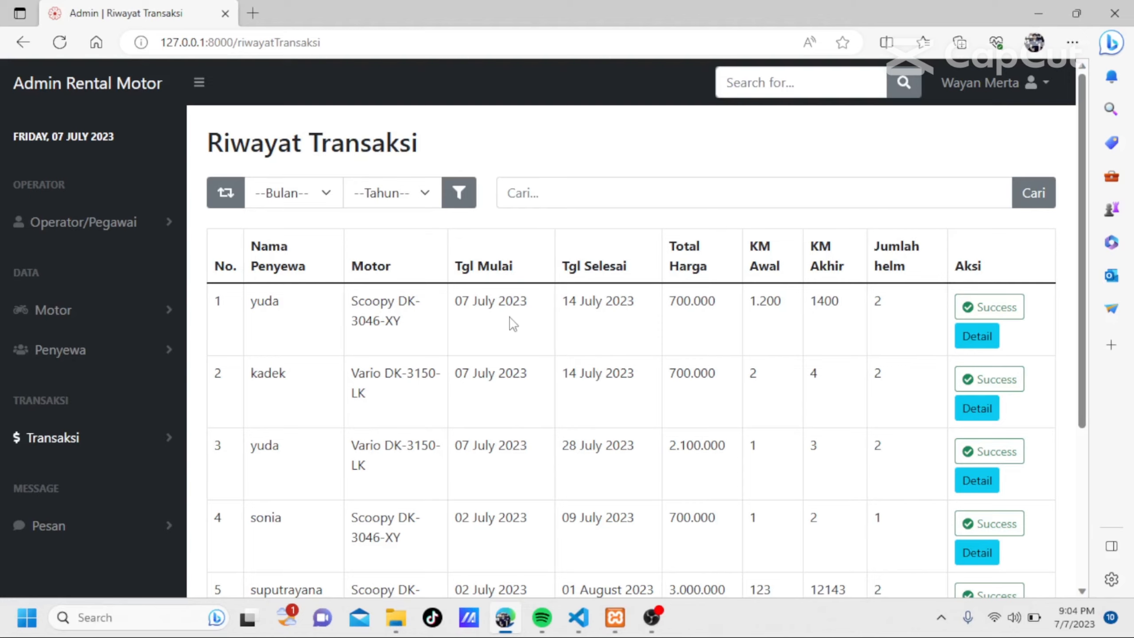
pyautogui.scroll(-2, 513, 324)
pyautogui.scroll(2, 511, 322)
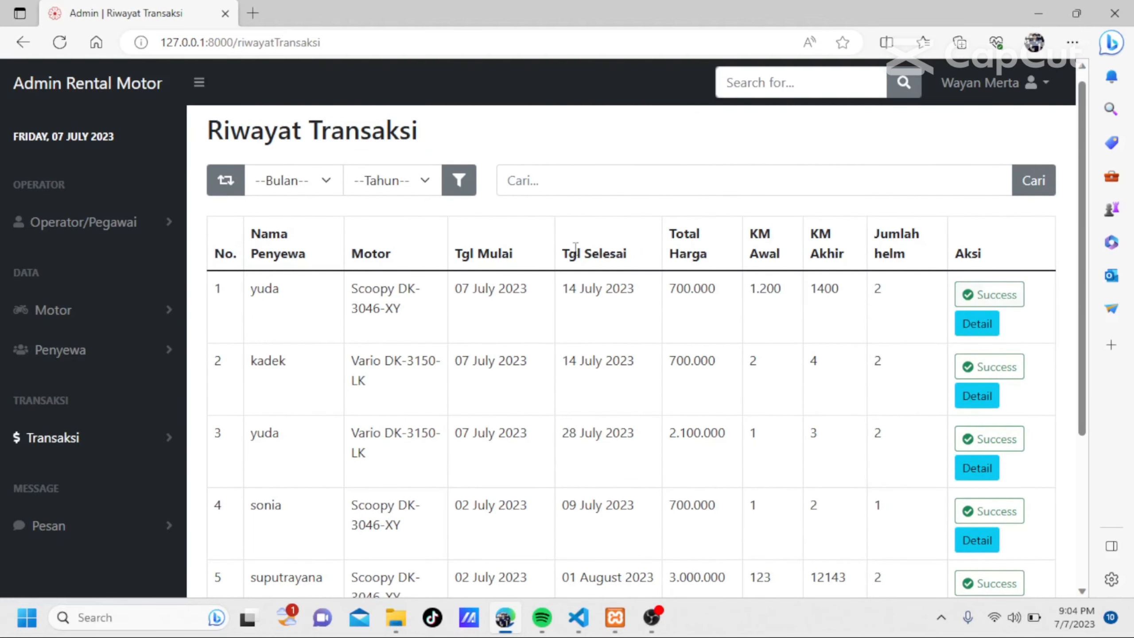
pyautogui.scroll(1, 532, 363)
pyautogui.scroll(-1, 533, 364)
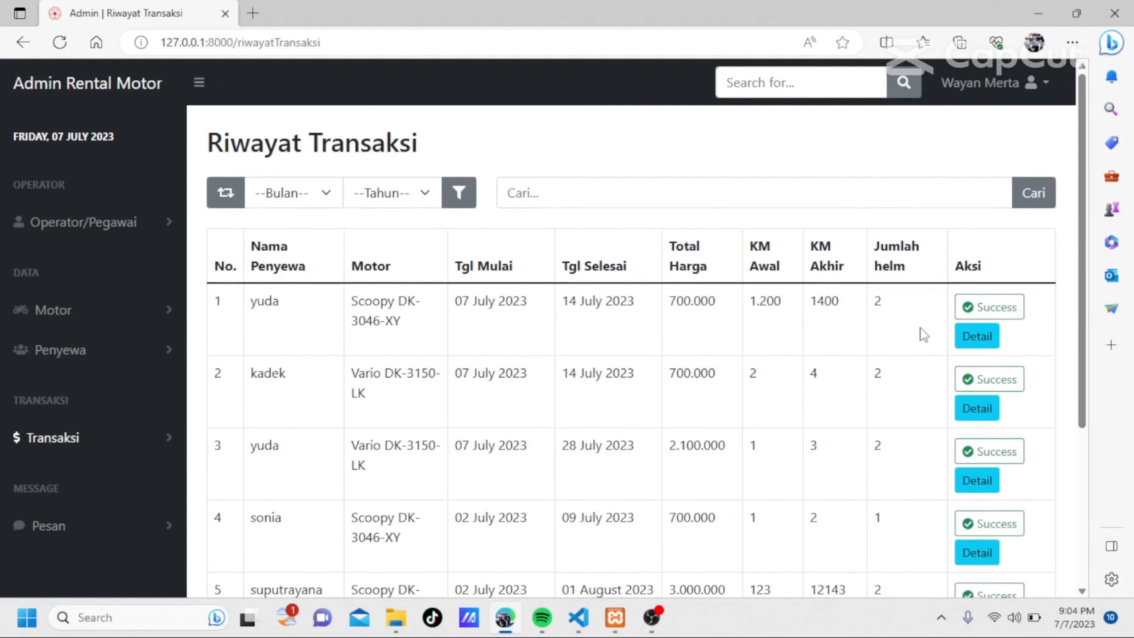
pyautogui.click(968, 337)
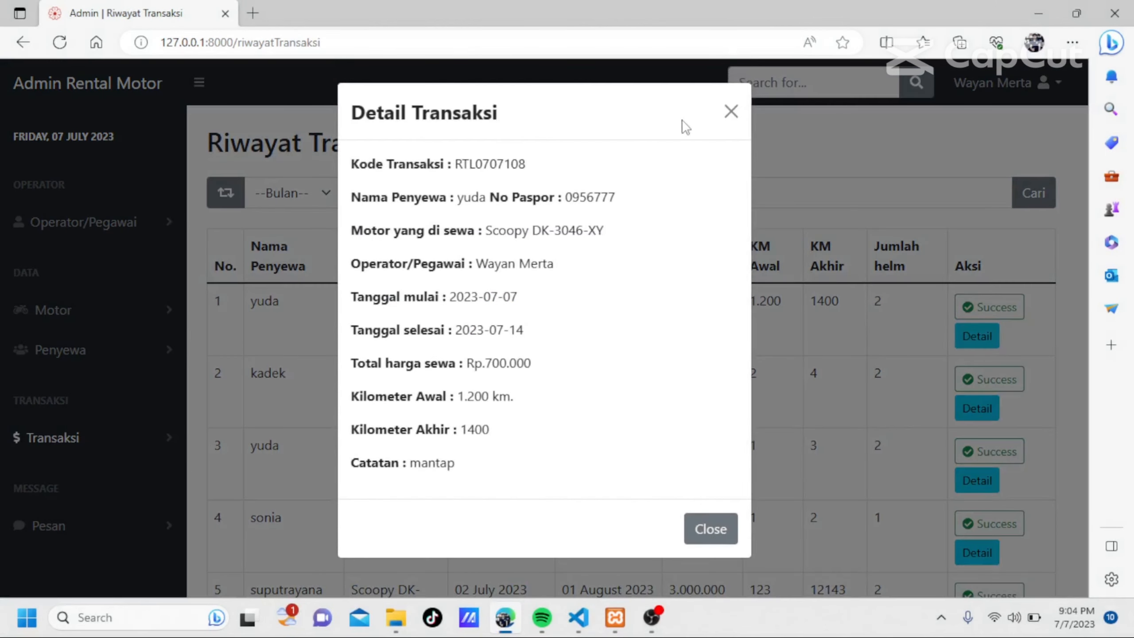
pyautogui.click(730, 110)
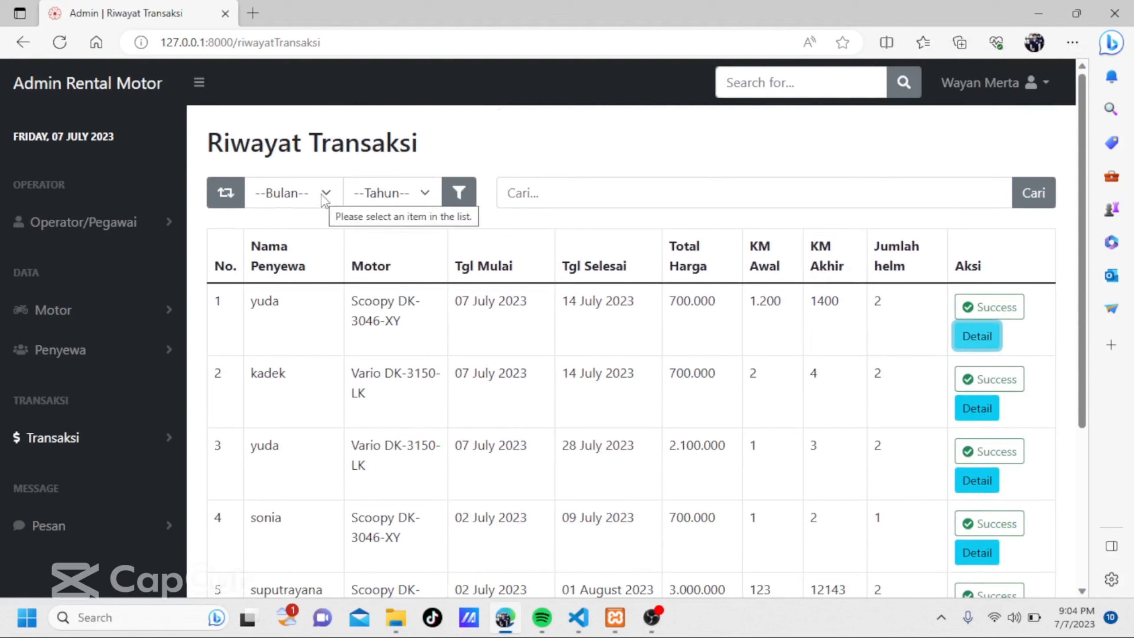
# Filter the transaction history by Desember 2022, and reset the filter to show the full list.
pyautogui.click(324, 197)
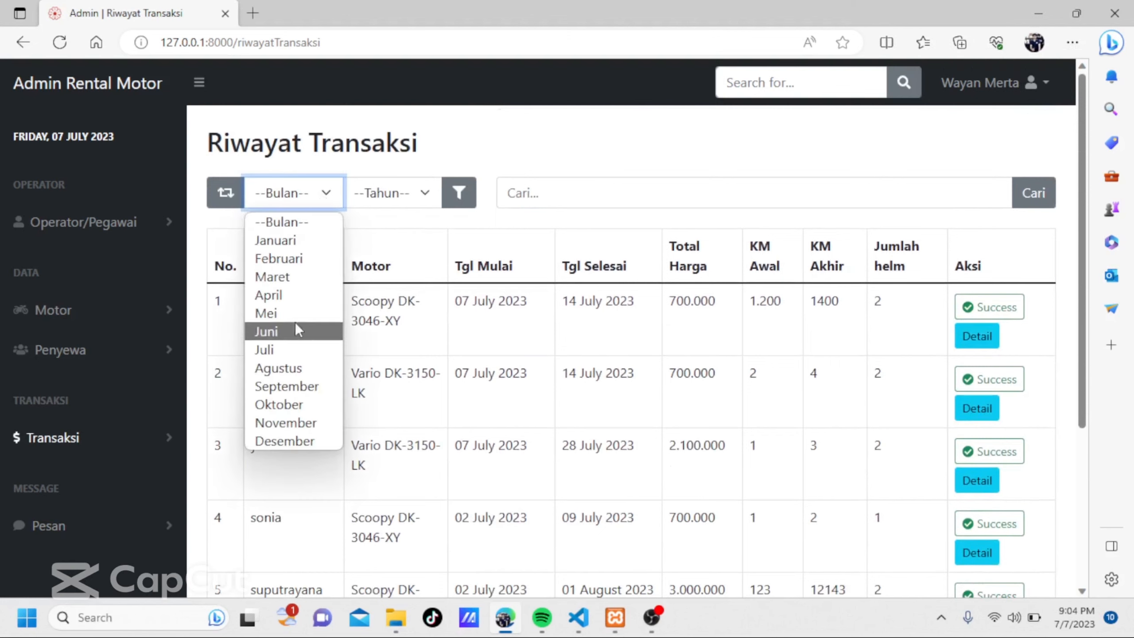
pyautogui.click(308, 441)
pyautogui.click(429, 192)
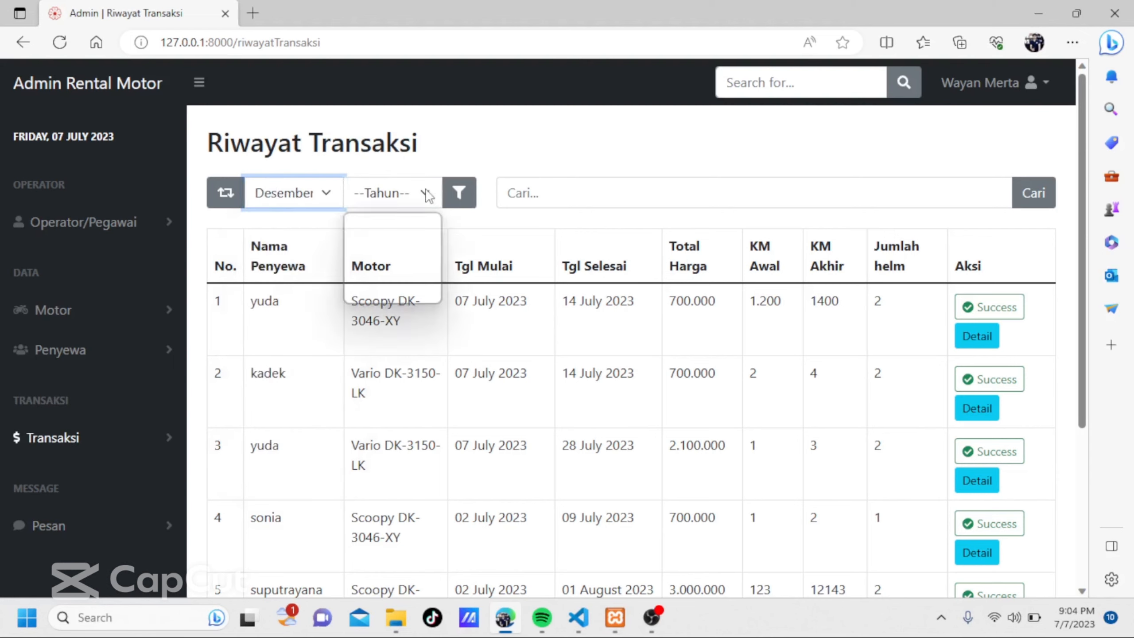
pyautogui.click(356, 247)
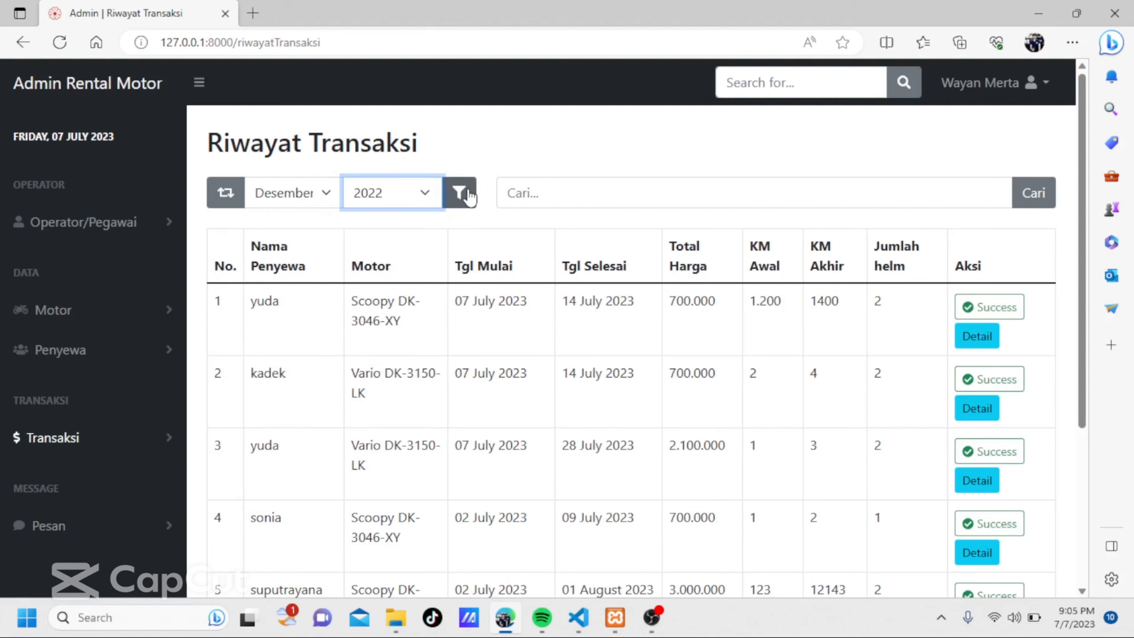
pyautogui.click(468, 195)
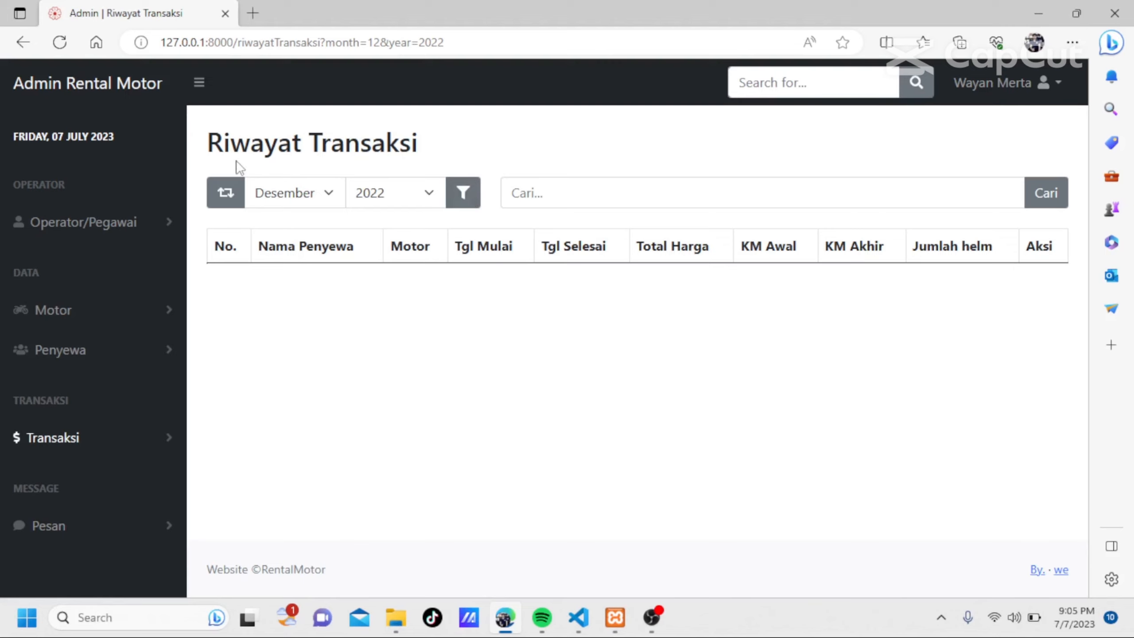
pyautogui.click(237, 194)
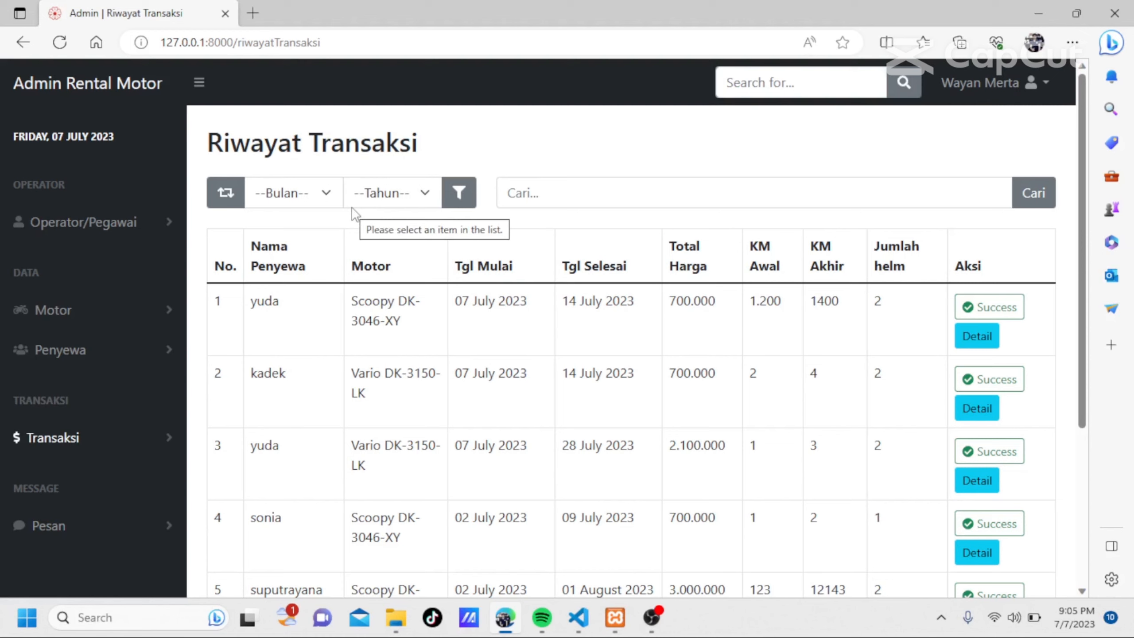
# Filter the transaction history by Juli 2023 and look through the filtered rentals.
pyautogui.click(307, 195)
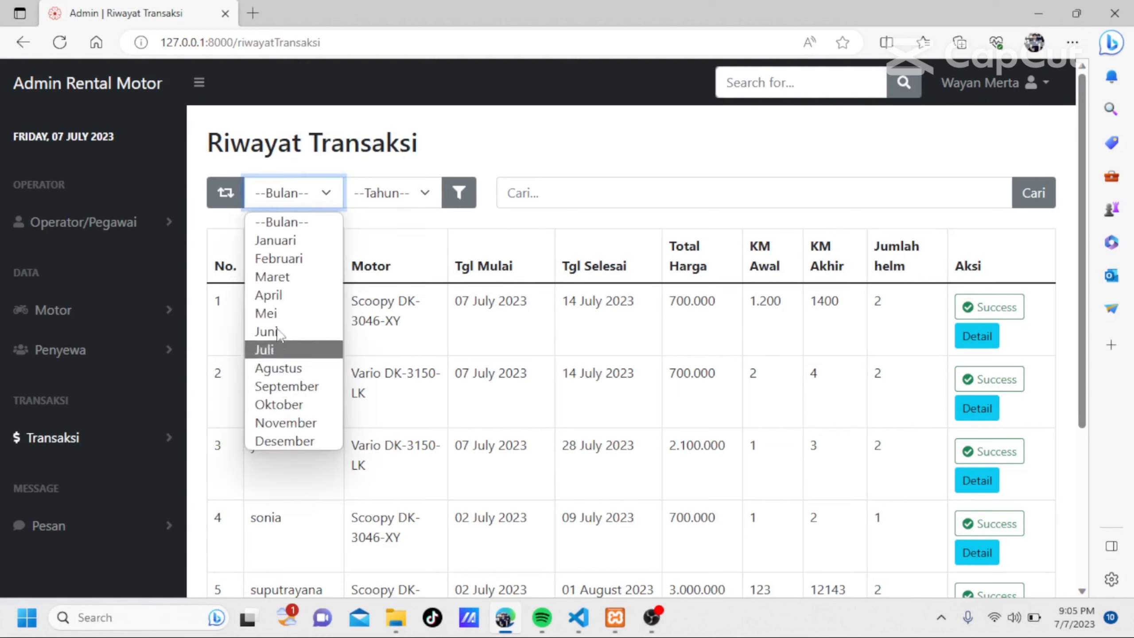
pyautogui.click(284, 352)
pyautogui.click(409, 205)
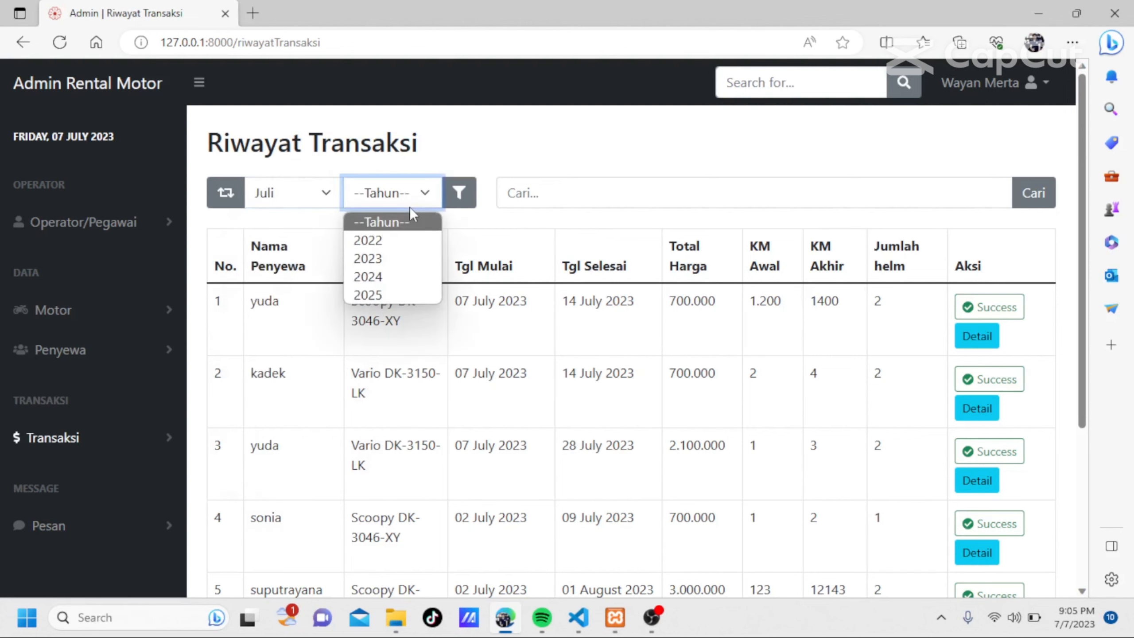
pyautogui.click(384, 253)
pyautogui.click(466, 210)
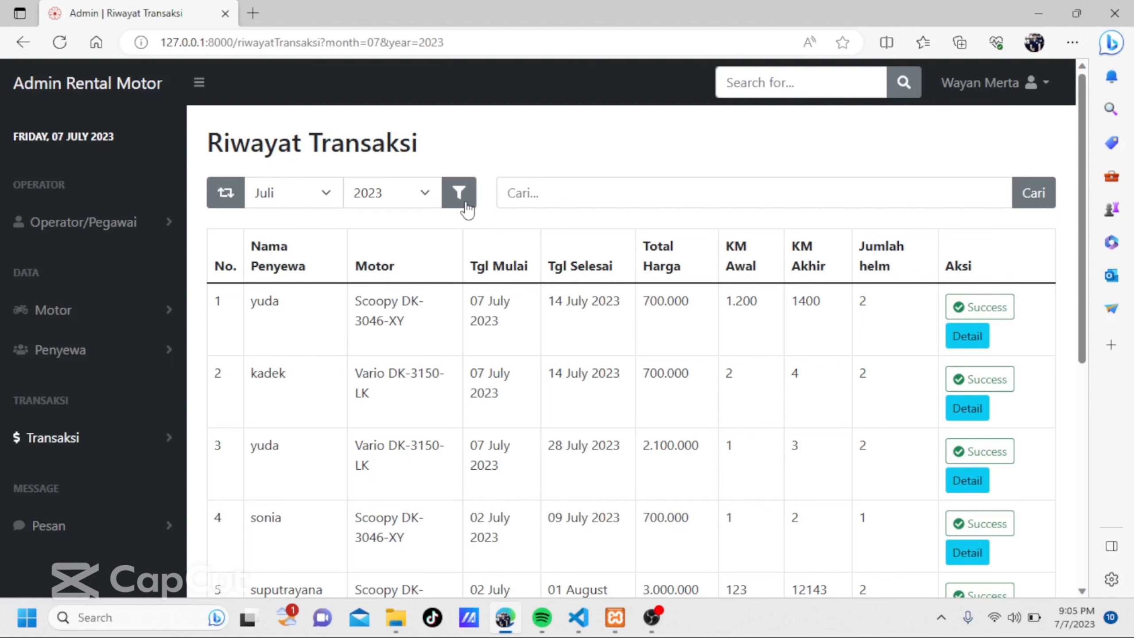
pyautogui.scroll(-5, 118, 358)
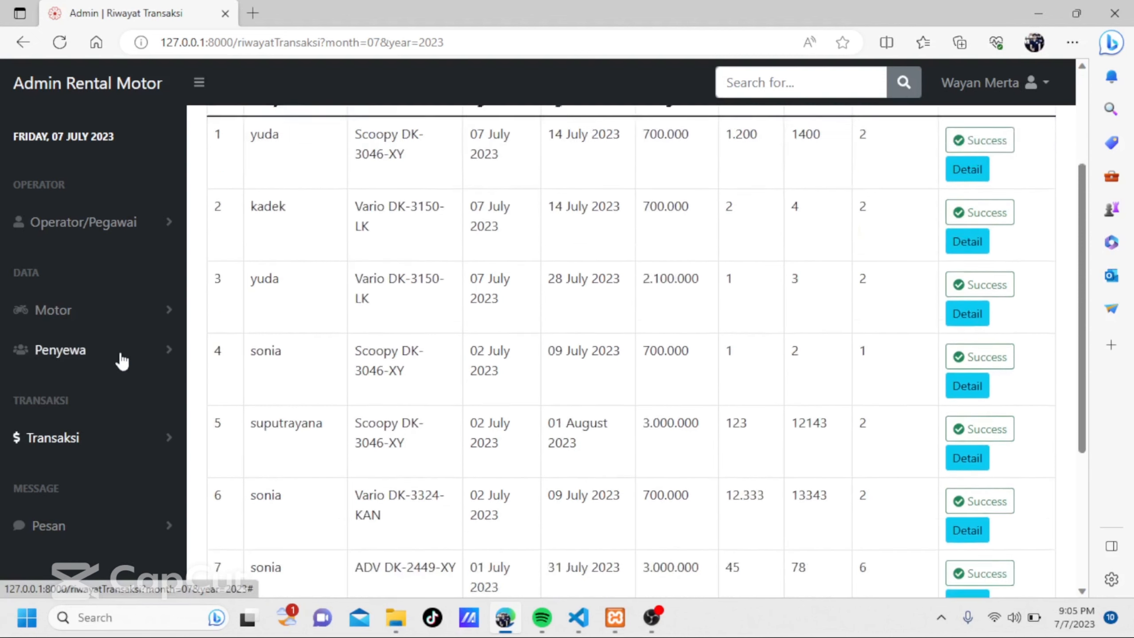
# Open the Daftar Pesan page from the message section.
pyautogui.click(47, 528)
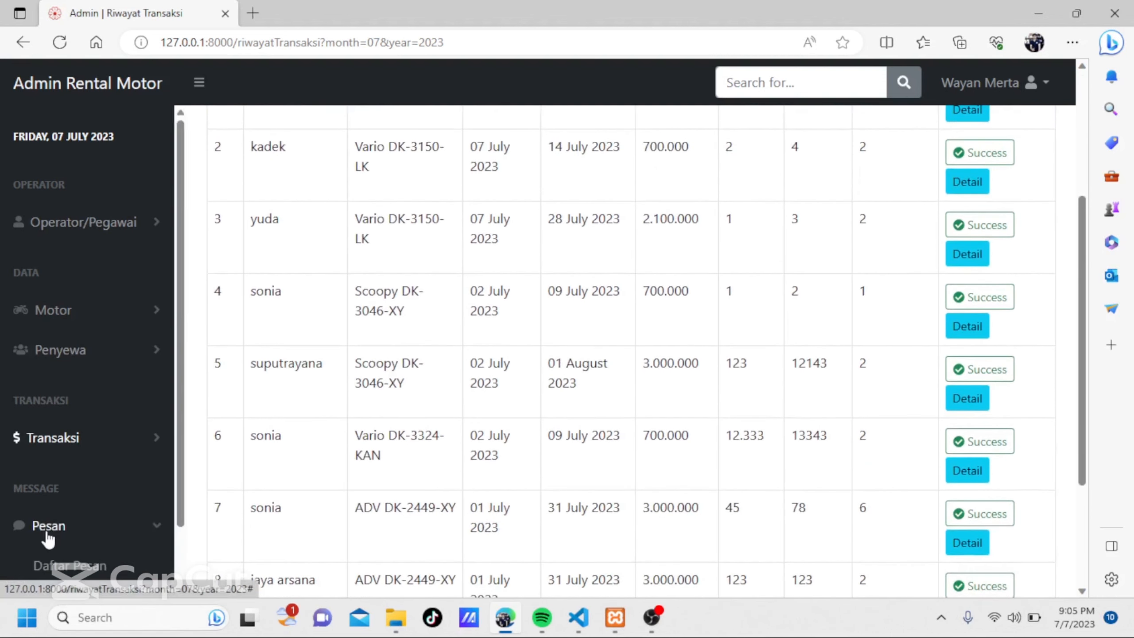
pyautogui.scroll(-1, 48, 537)
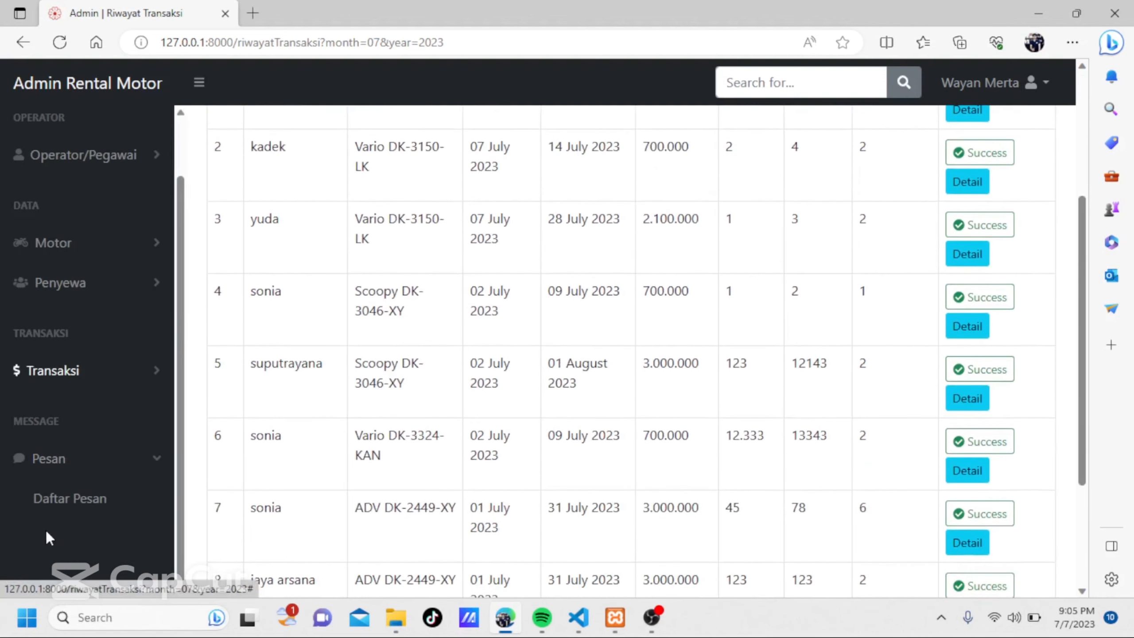
pyautogui.click(63, 513)
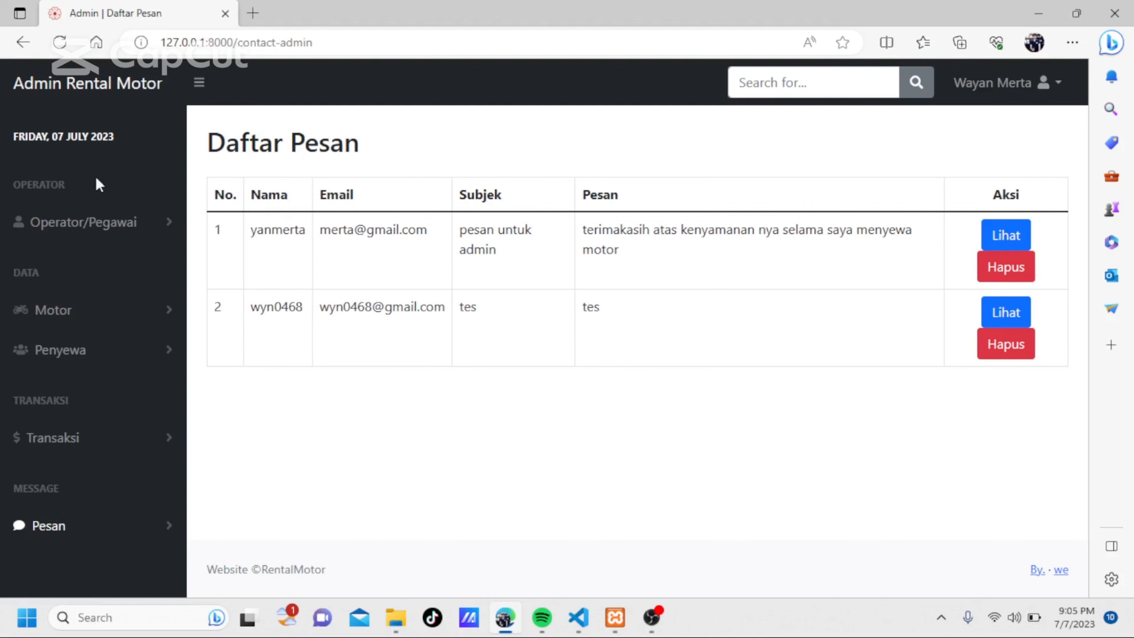
# Open the public rental site at 127.0.0.1:8000 in a new browser tab and go to its Contact page.
pyautogui.click(253, 13)
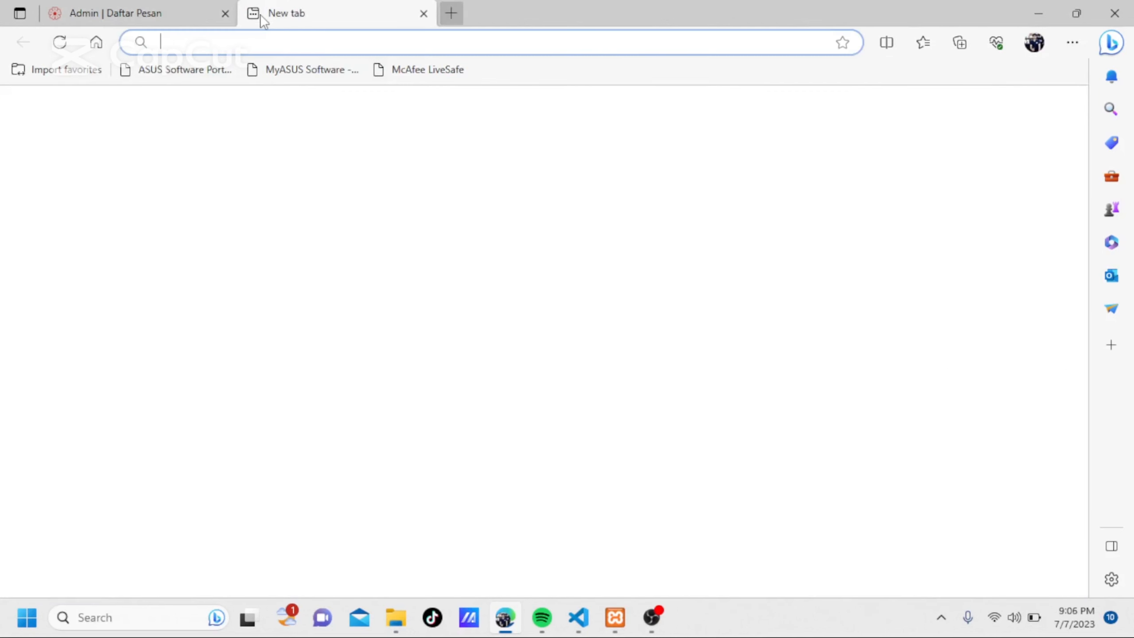
pyautogui.write('127.0.0.1:8000')
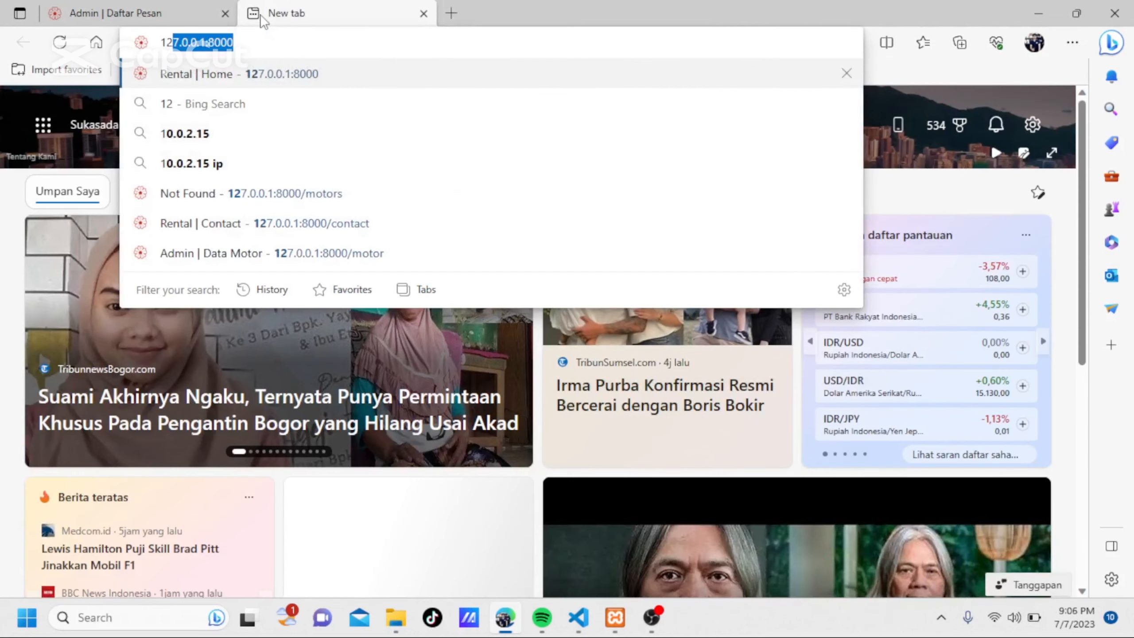
pyautogui.press('Return')
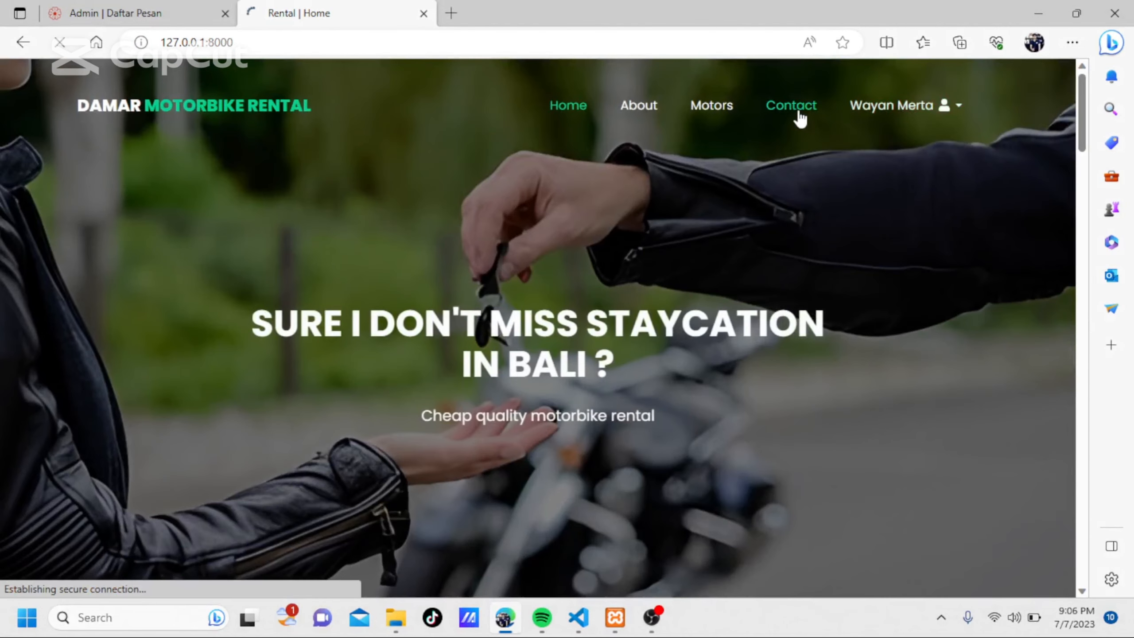
pyautogui.click(799, 118)
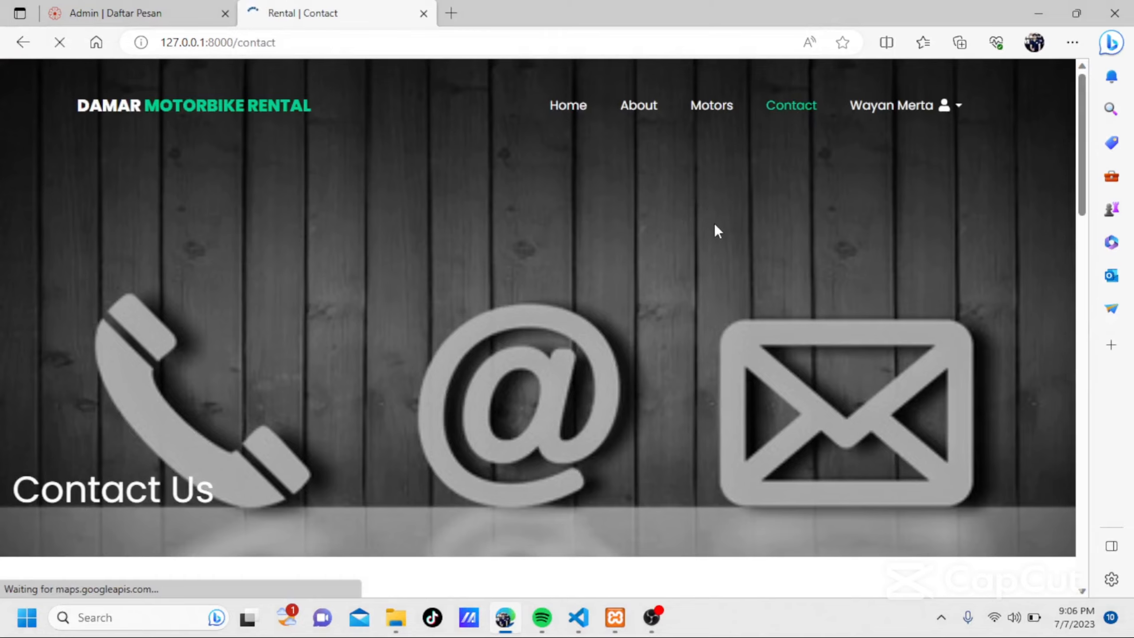
pyautogui.scroll(-10, 714, 226)
pyautogui.scroll(3, 714, 226)
pyautogui.scroll(2, 714, 224)
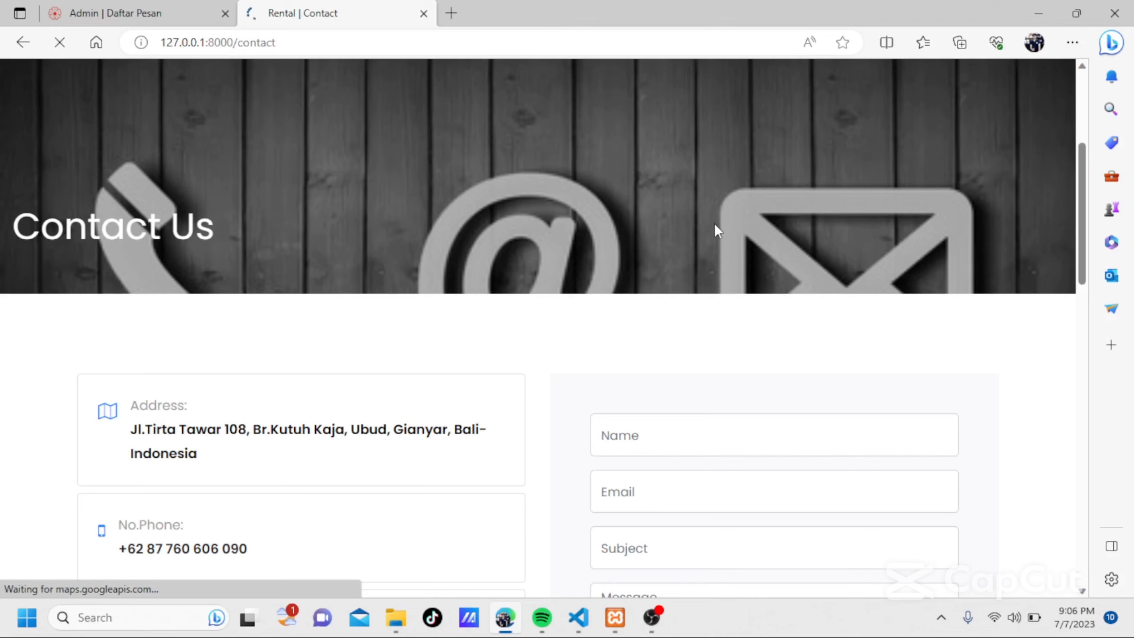
# Enter the sender's name and e-mail address in the contact form.
pyautogui.scroll(-3, 714, 224)
pyautogui.click(632, 264)
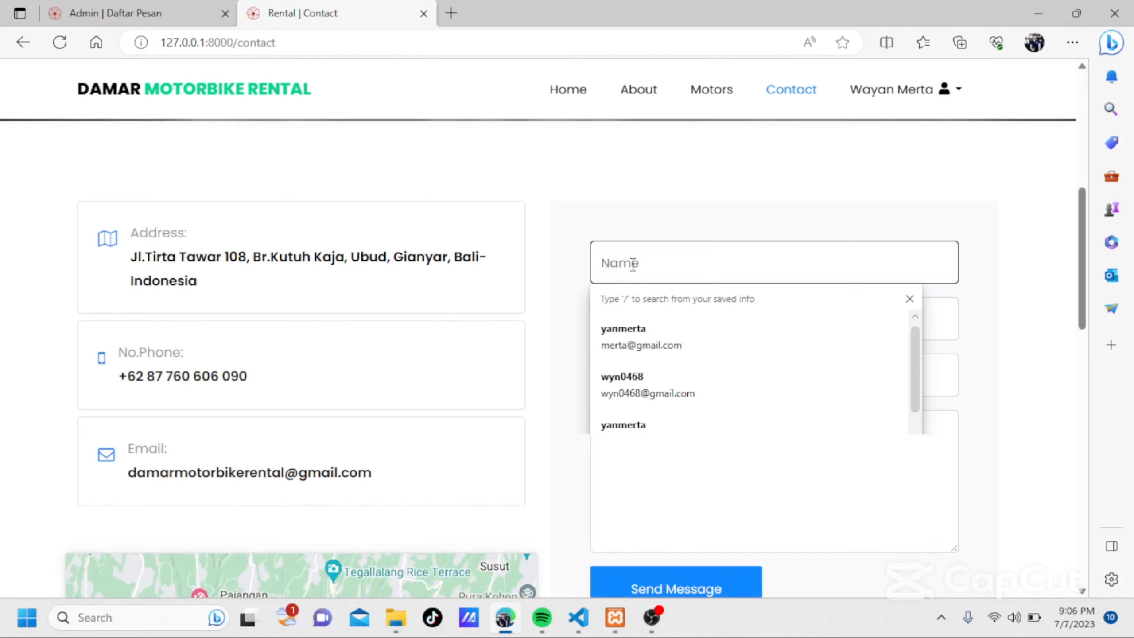
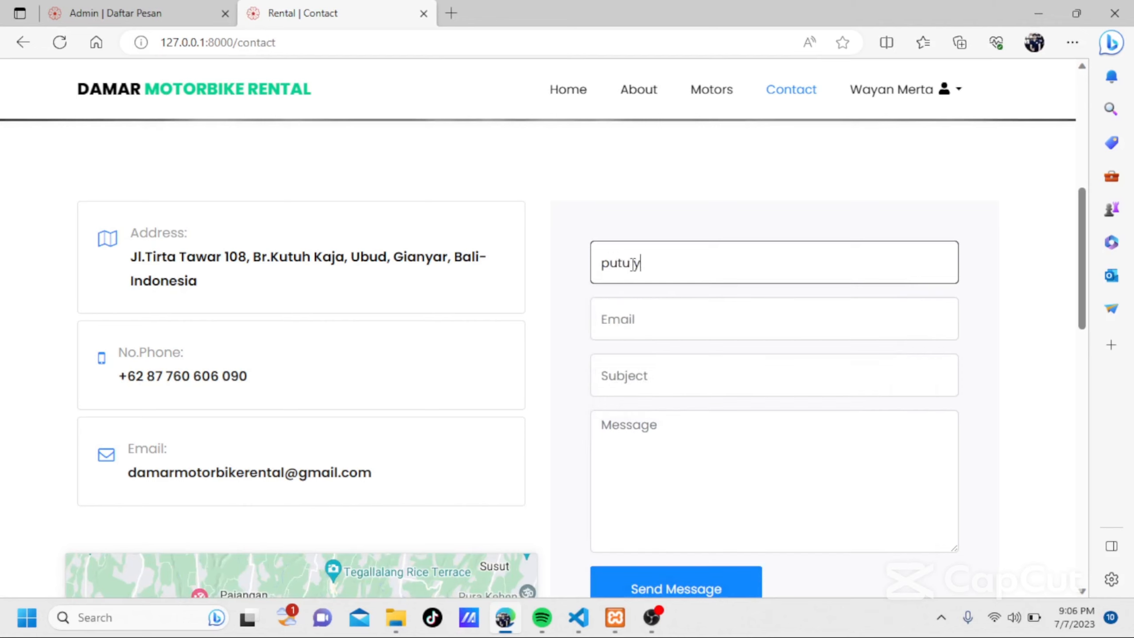
pyautogui.click(631, 336)
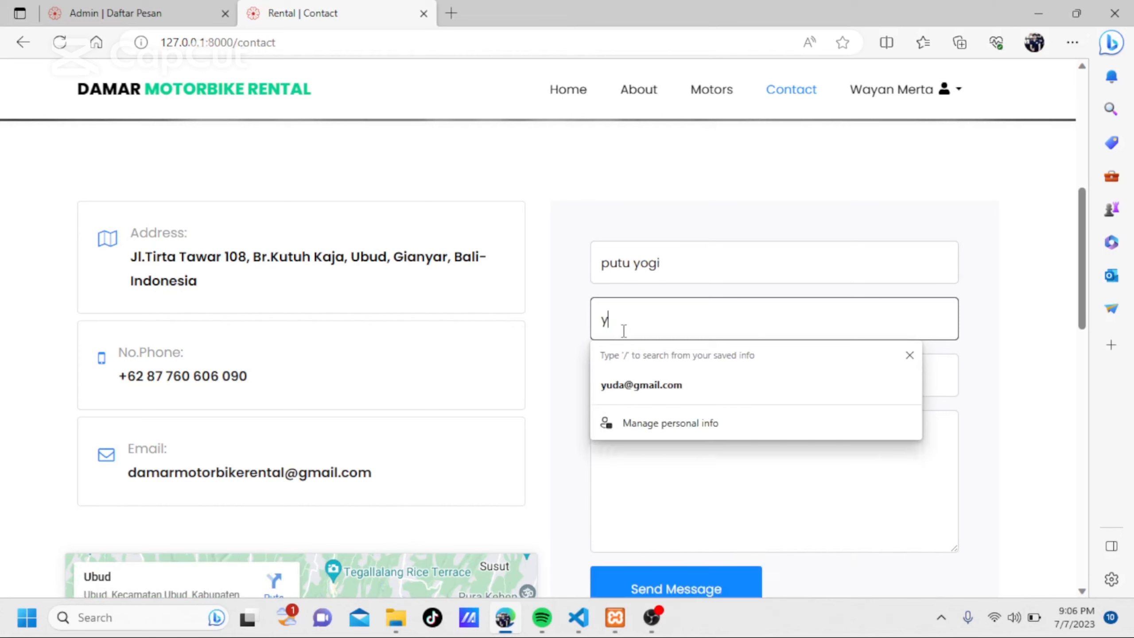
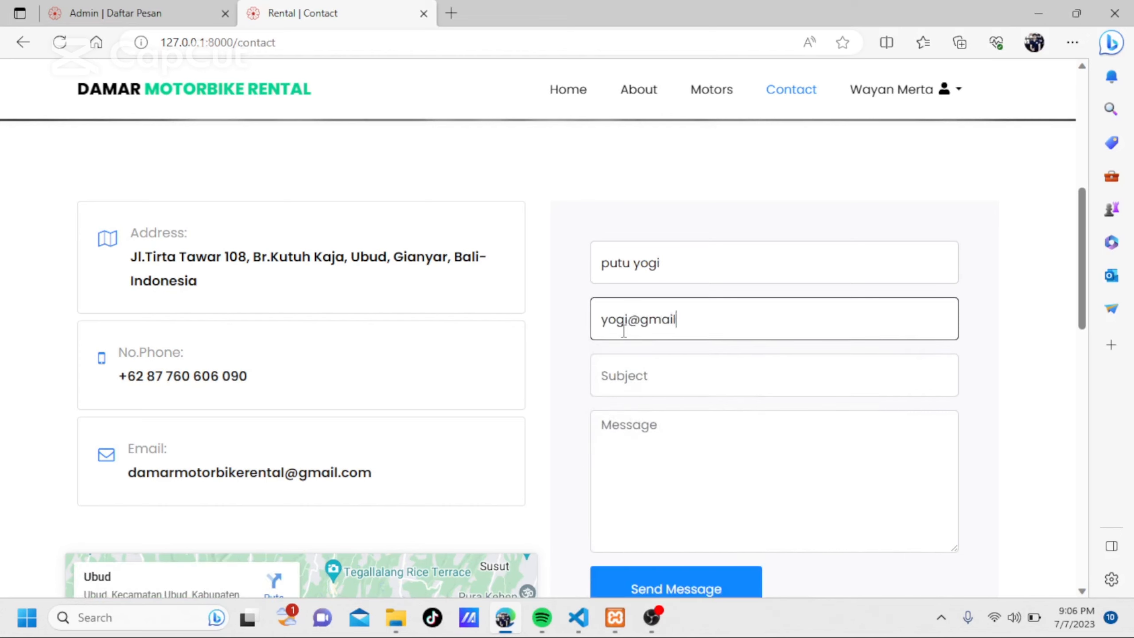
# Set the contact form's subject to "rental motor" and its message to "tes".
pyautogui.click(636, 379)
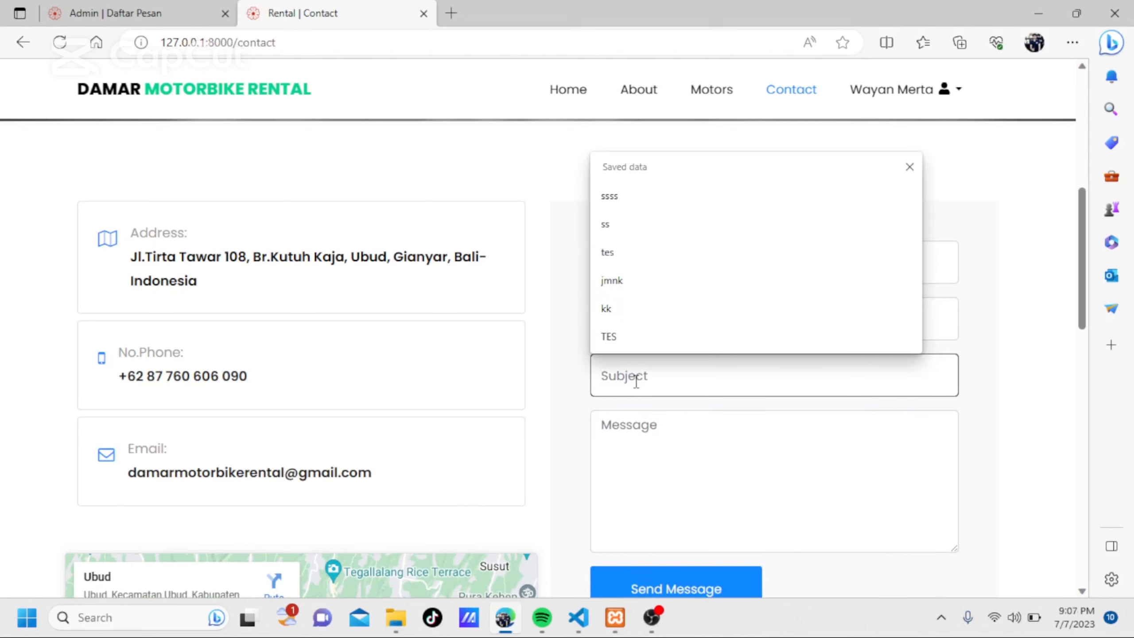
pyautogui.write('rental m')
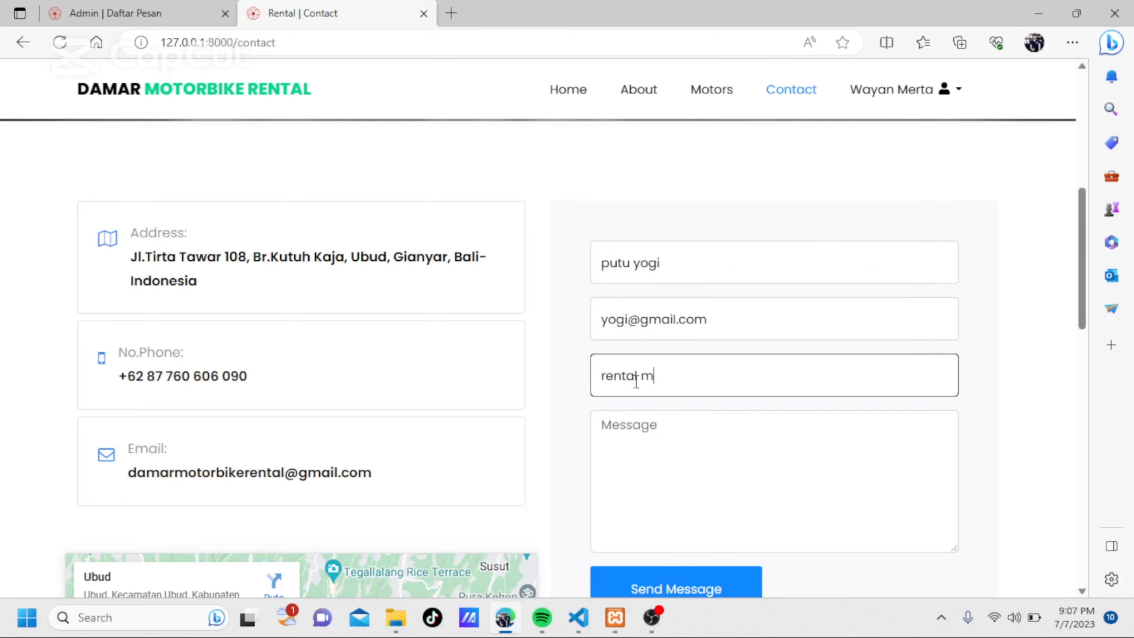
pyautogui.write('otor')
pyautogui.click(643, 428)
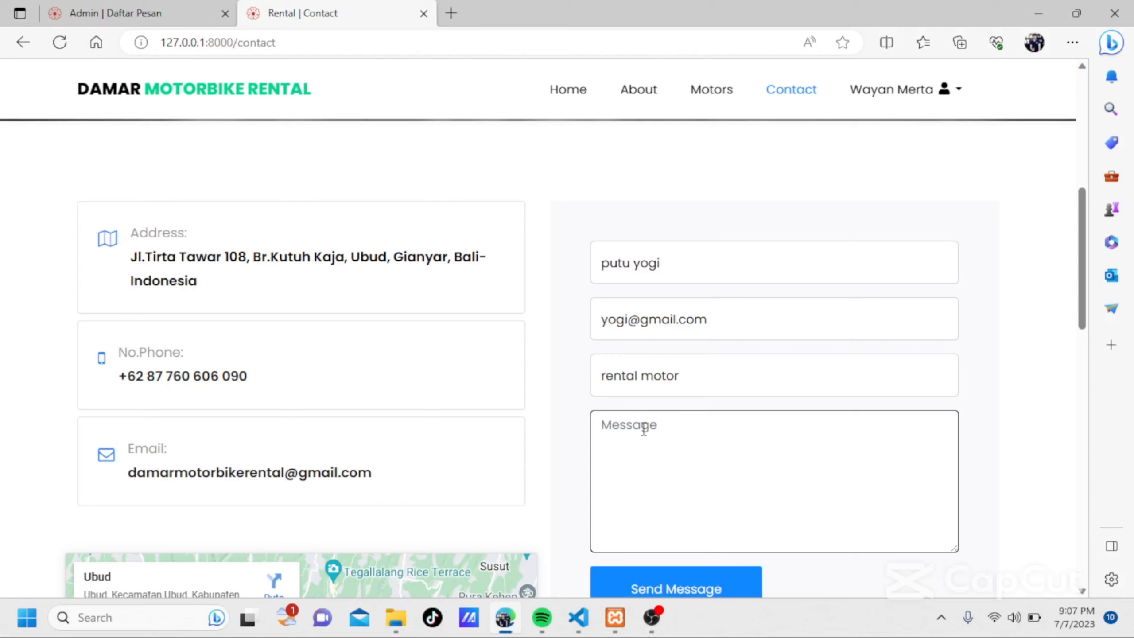
pyautogui.write('tes')
# Complete the "I'm not a robot" check and send the contact message.
pyautogui.scroll(-5, 643, 429)
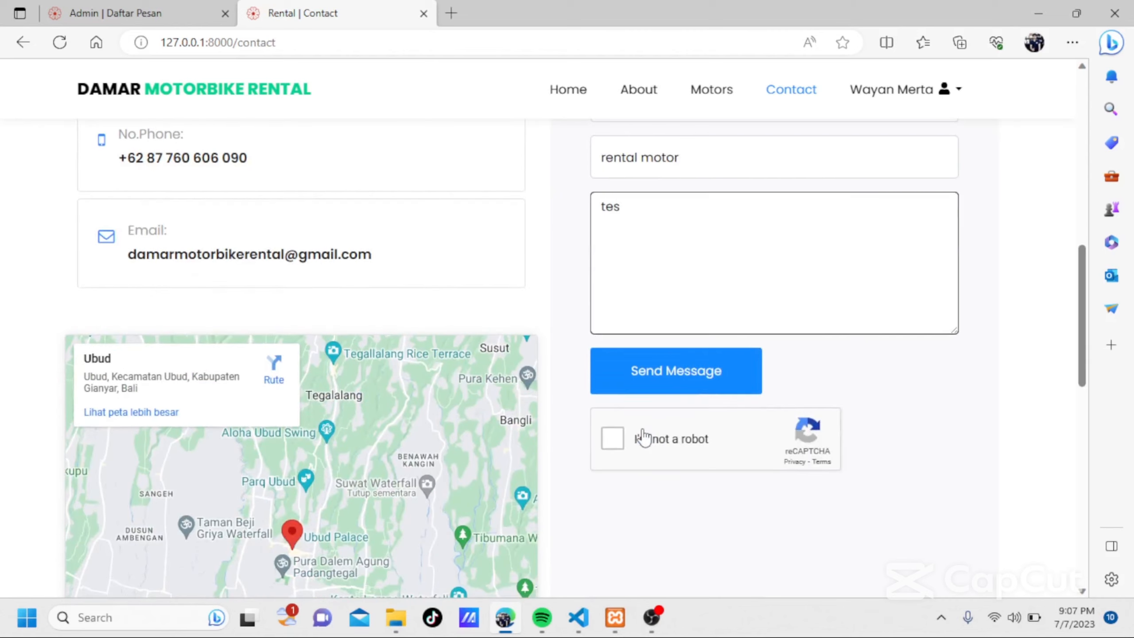
pyautogui.click(620, 439)
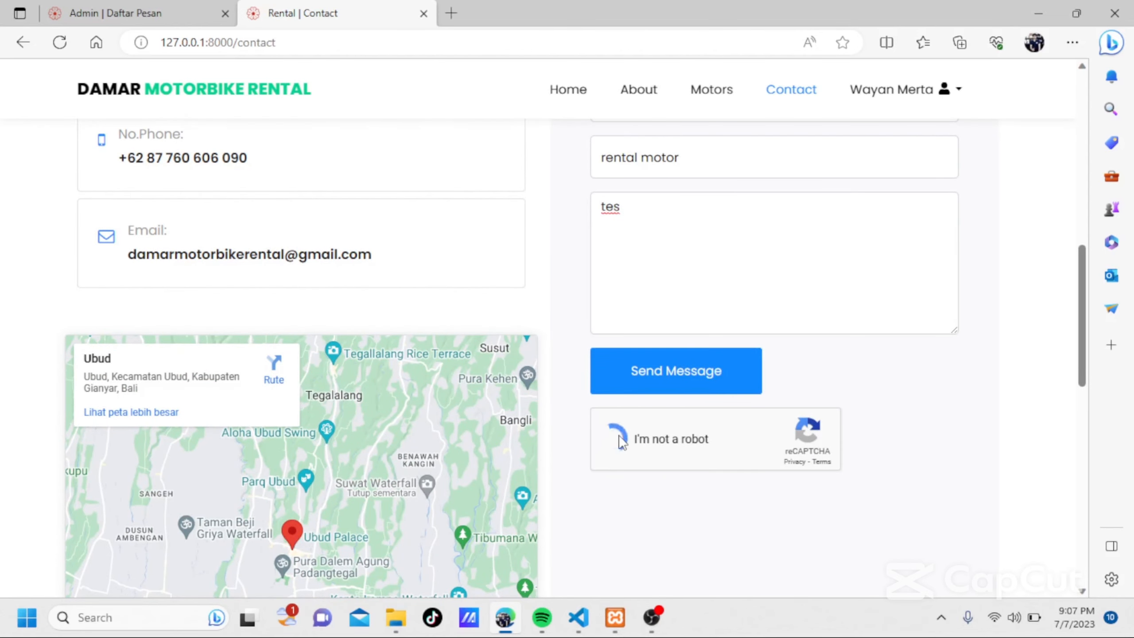
pyautogui.click(683, 361)
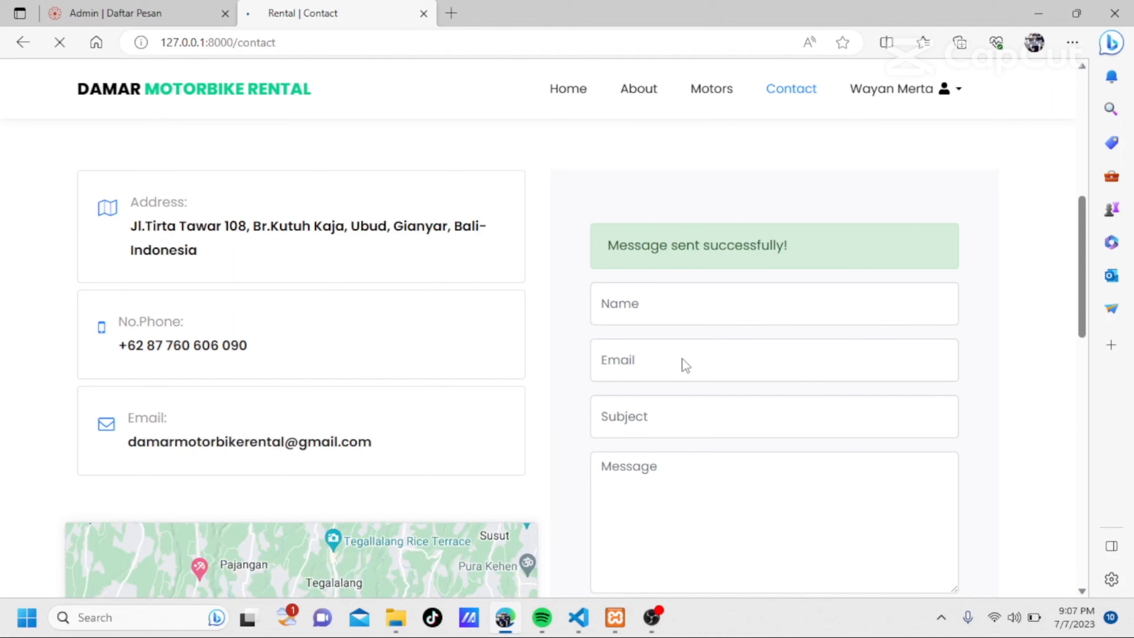
# Return to the admin Daftar Pesan tab and reload the message list.
pyautogui.scroll(-5, 683, 364)
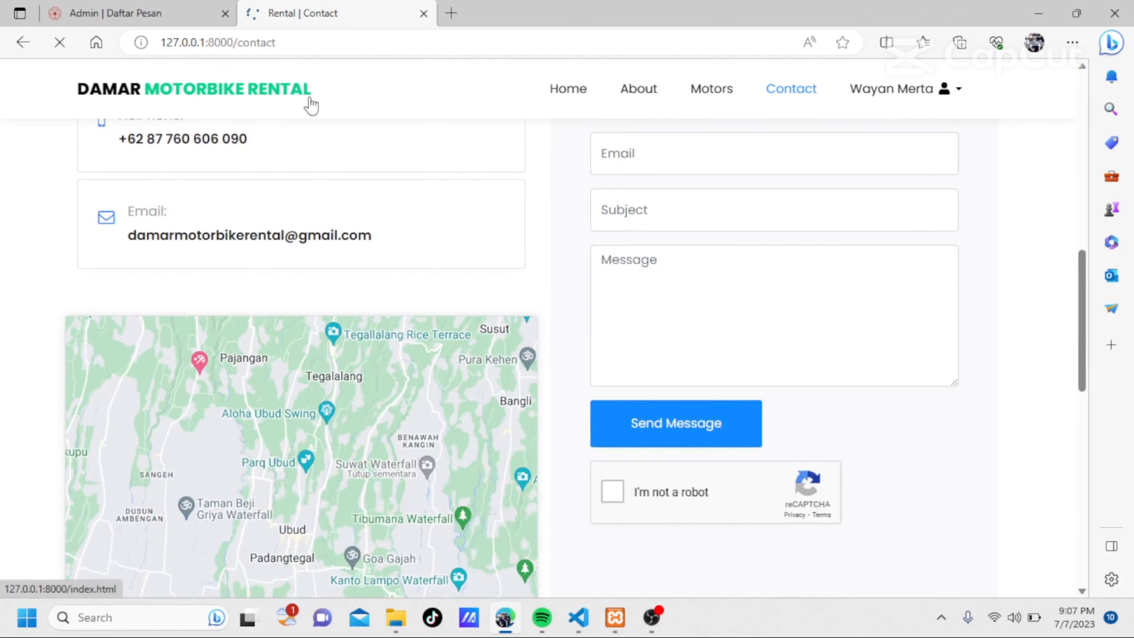
pyautogui.click(165, 7)
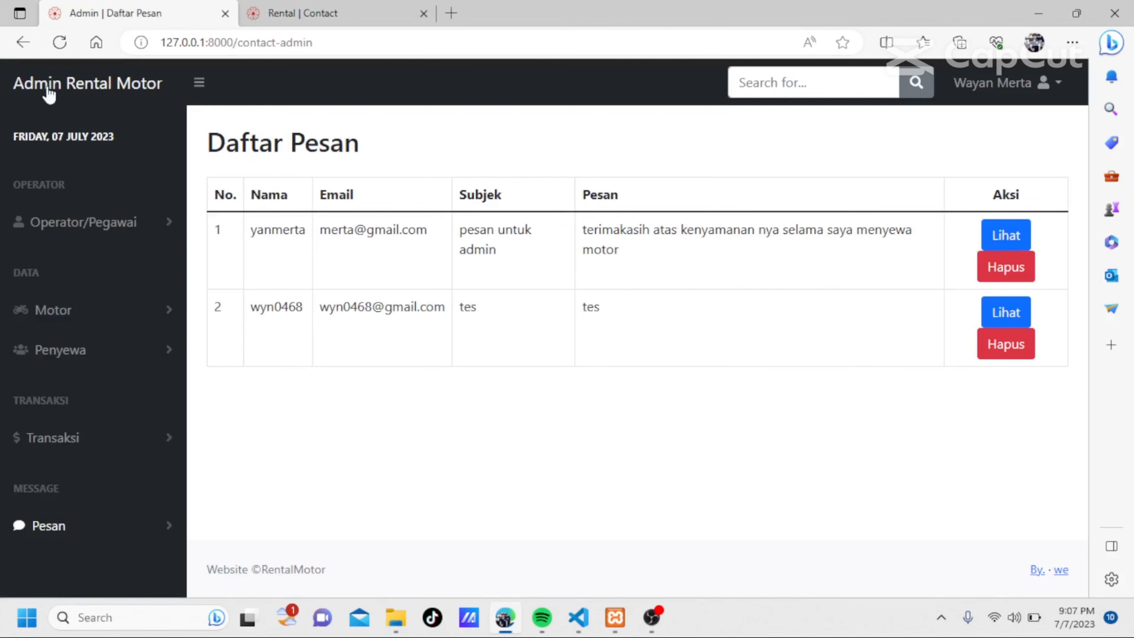
pyautogui.click(58, 44)
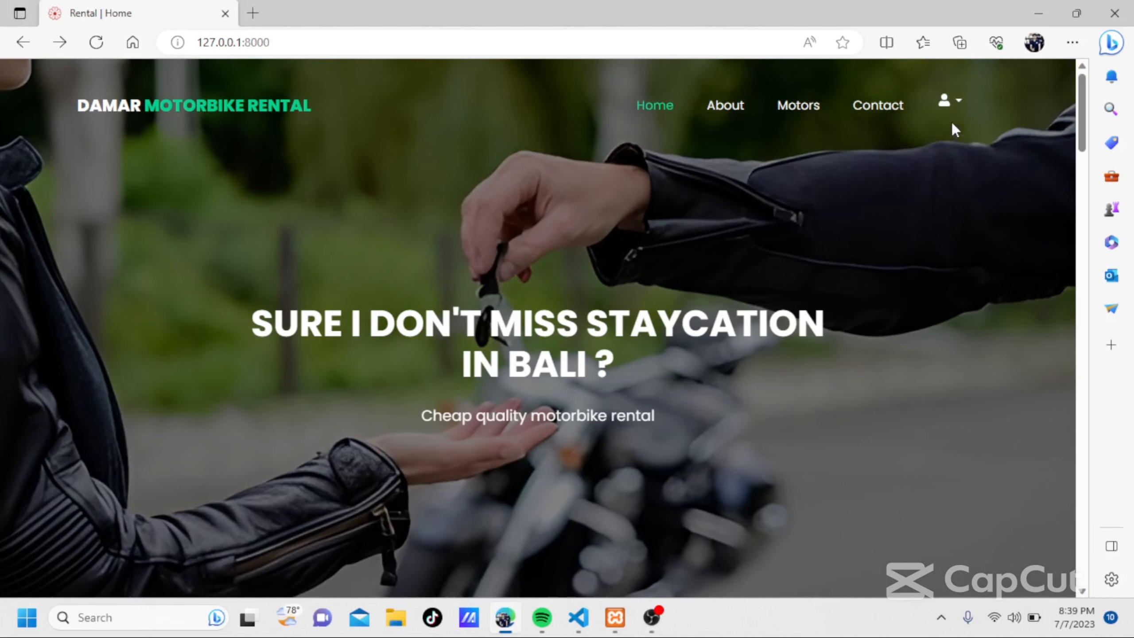
# Open the login page from the account options on the rental site's home page.
pyautogui.click(963, 102)
pyautogui.click(963, 111)
pyautogui.click(961, 115)
pyautogui.click(957, 147)
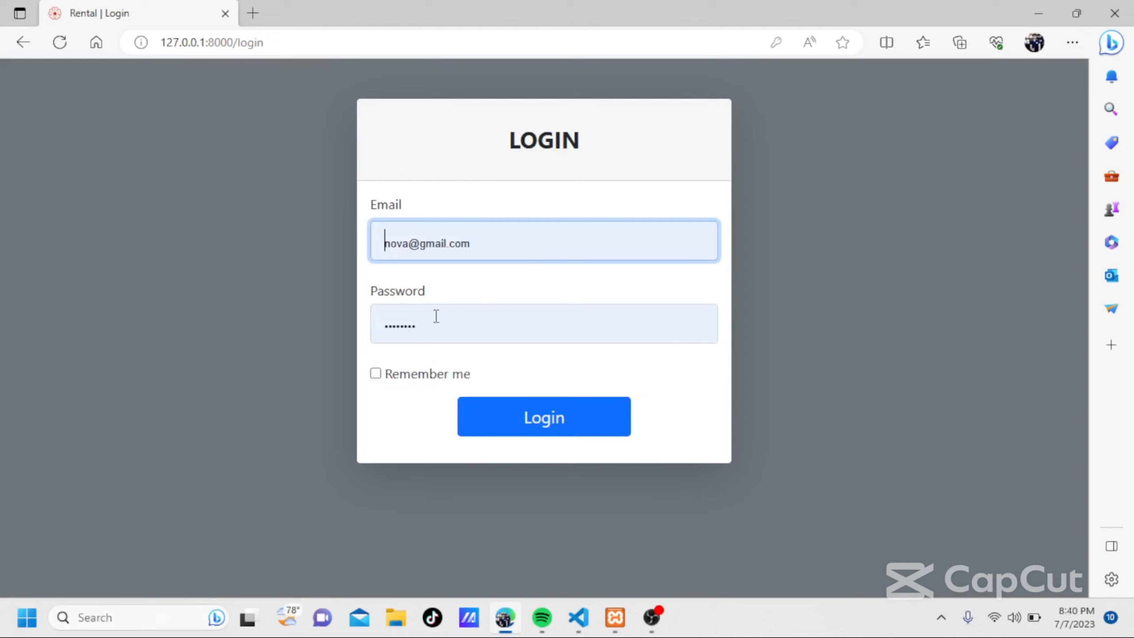
# Log in with the prefilled email and password and dismiss the login confirmation.
pyautogui.click(511, 415)
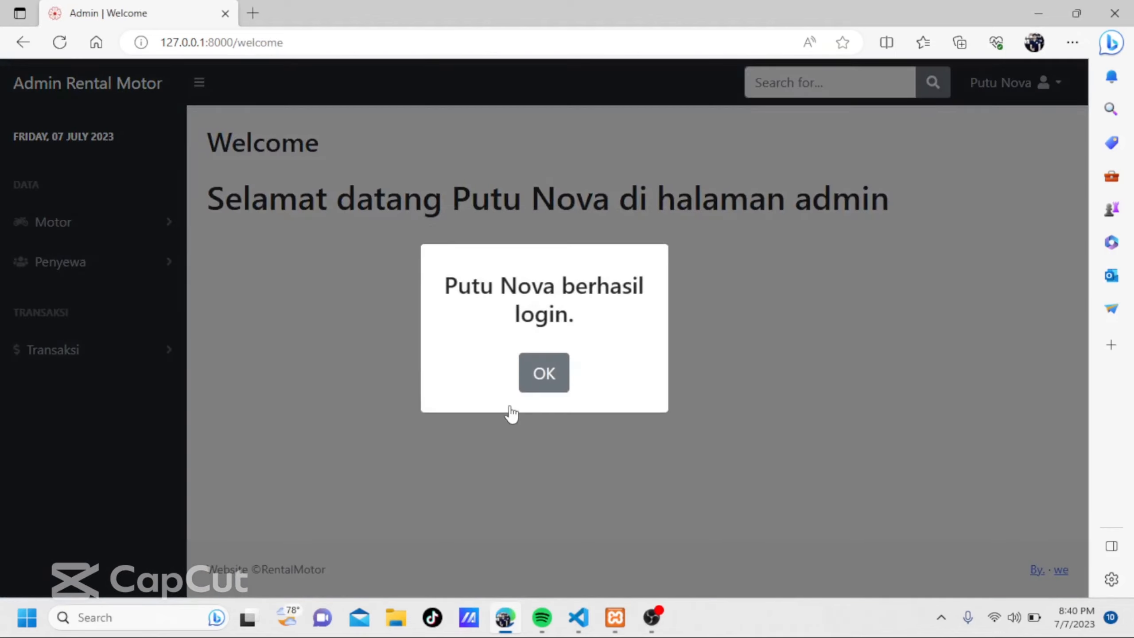
pyautogui.click(545, 384)
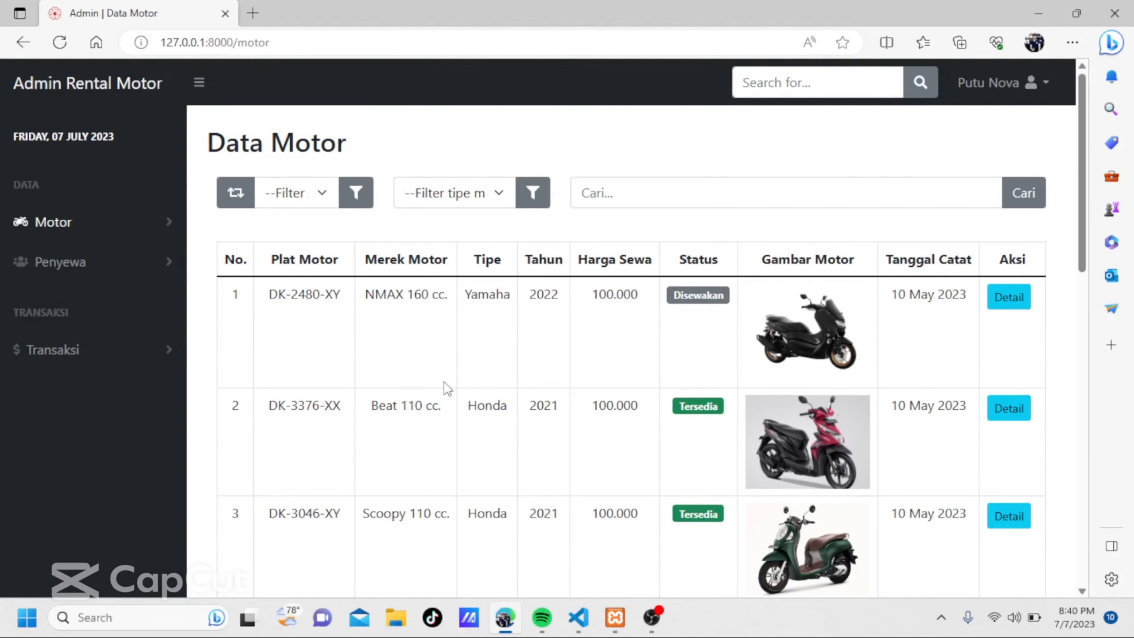
# Look through the Data Motor list, view the details of the NMAX 160 cc. motorbike and close them.
pyautogui.scroll(-7, 446, 387)
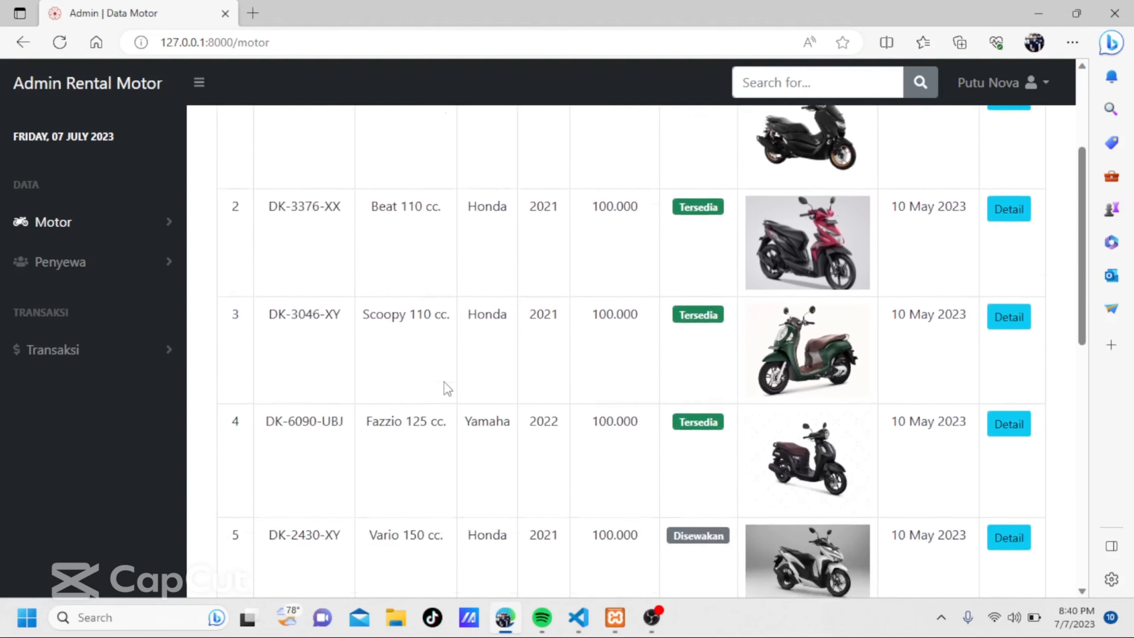
pyautogui.scroll(-1, 447, 388)
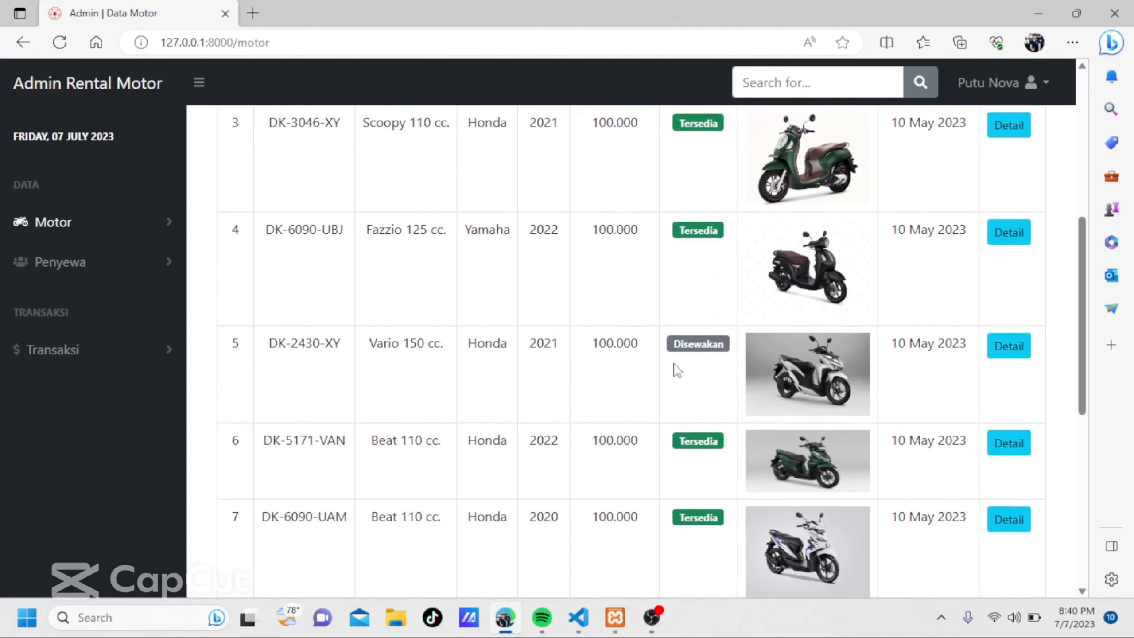
pyautogui.scroll(9, 696, 369)
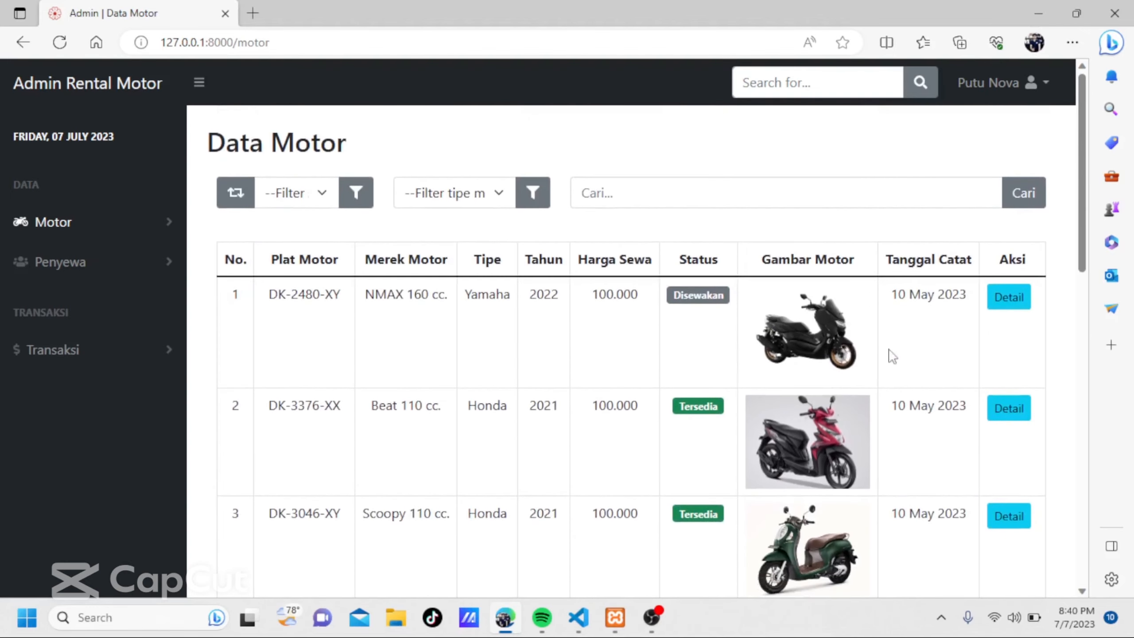
pyautogui.click(1005, 298)
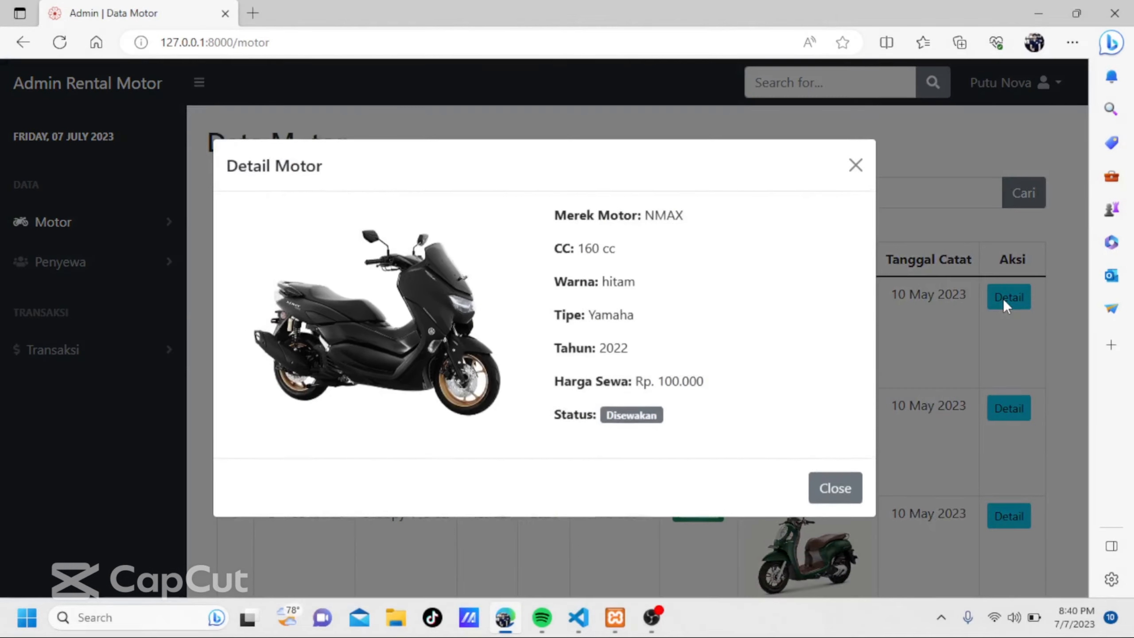
pyautogui.click(855, 166)
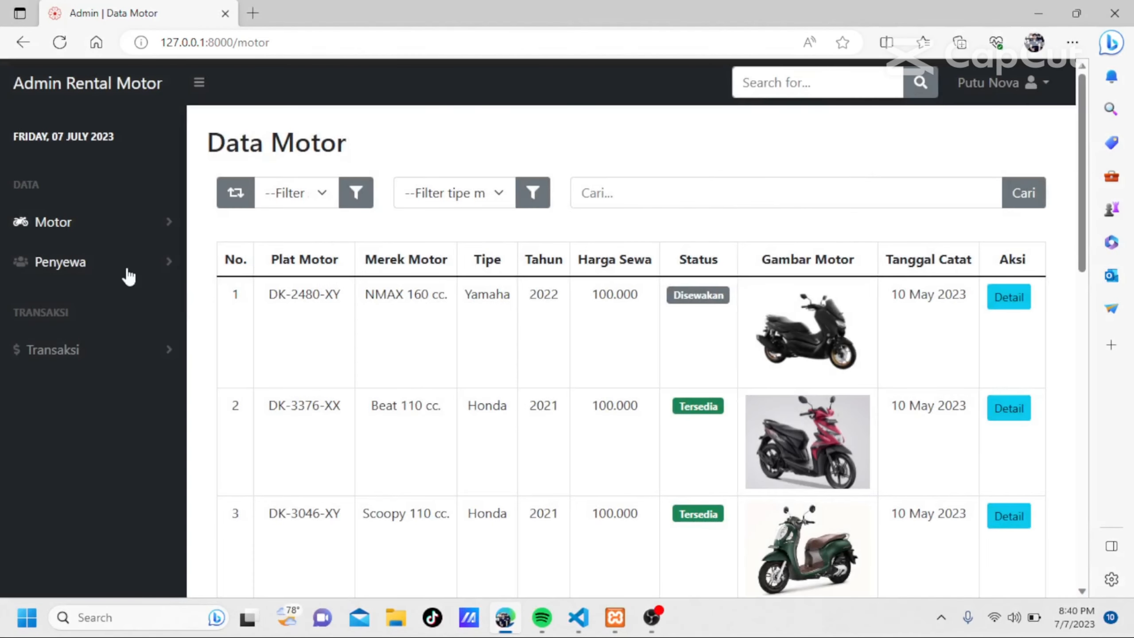
# Open the Data Penyewa page and look through the list of renters.
pyautogui.click(129, 274)
pyautogui.click(132, 311)
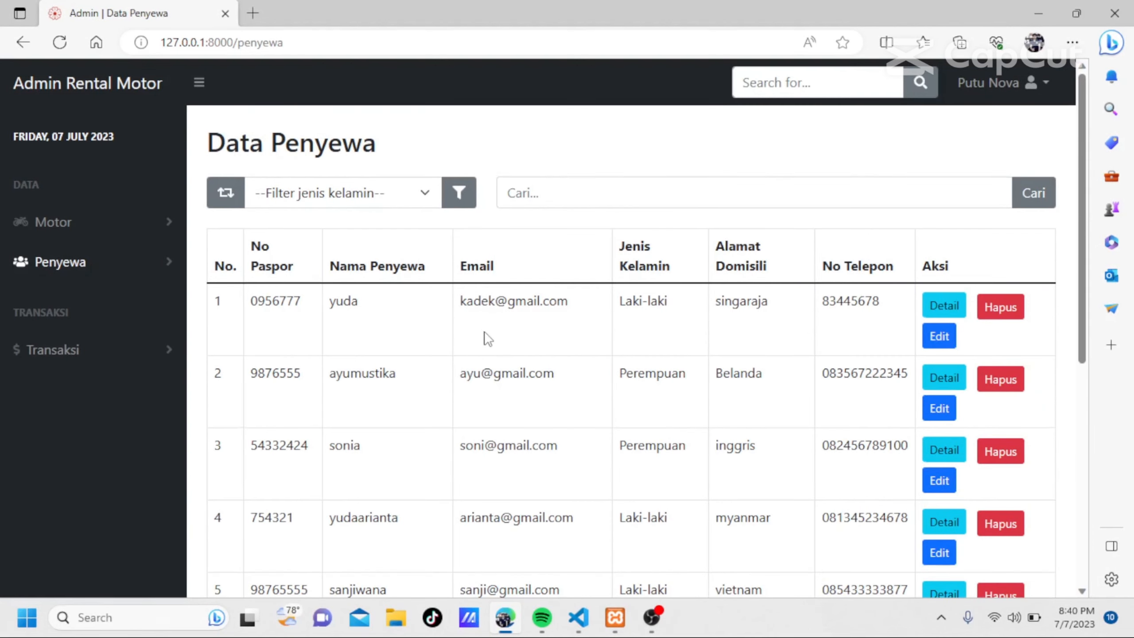
pyautogui.scroll(-2, 488, 339)
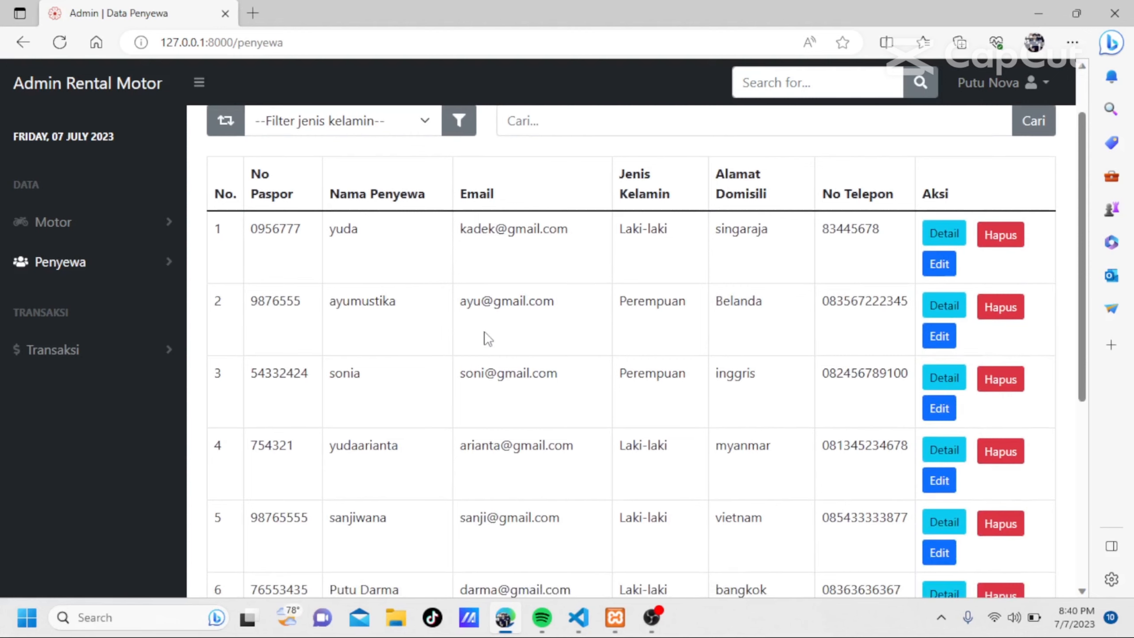
pyautogui.scroll(-2, 487, 339)
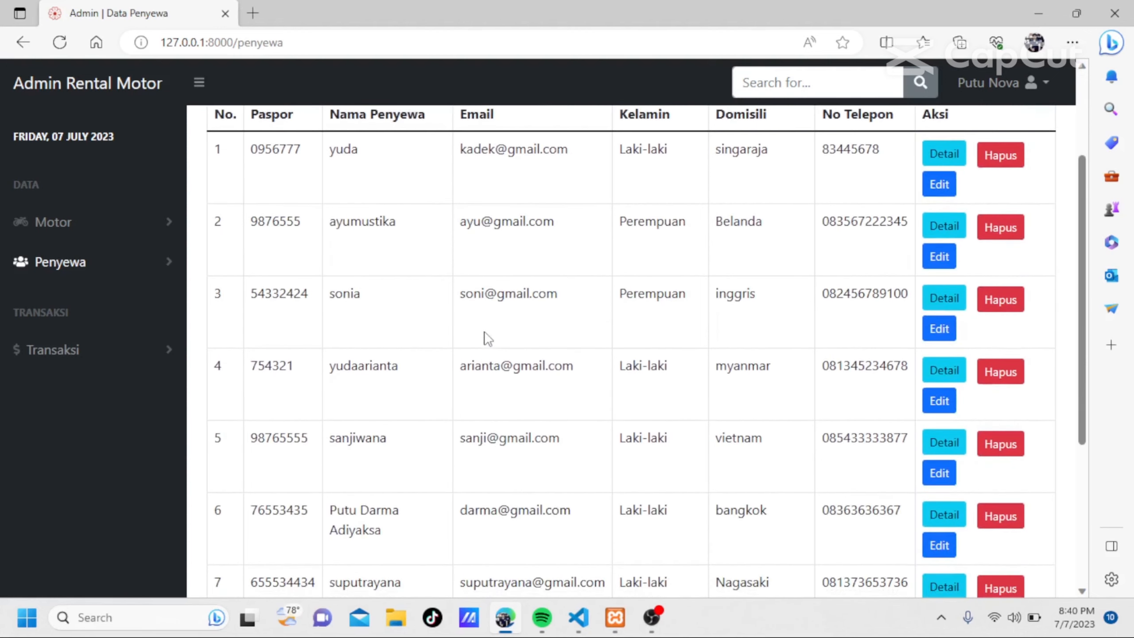
pyautogui.scroll(-6, 488, 339)
pyautogui.scroll(10, 488, 339)
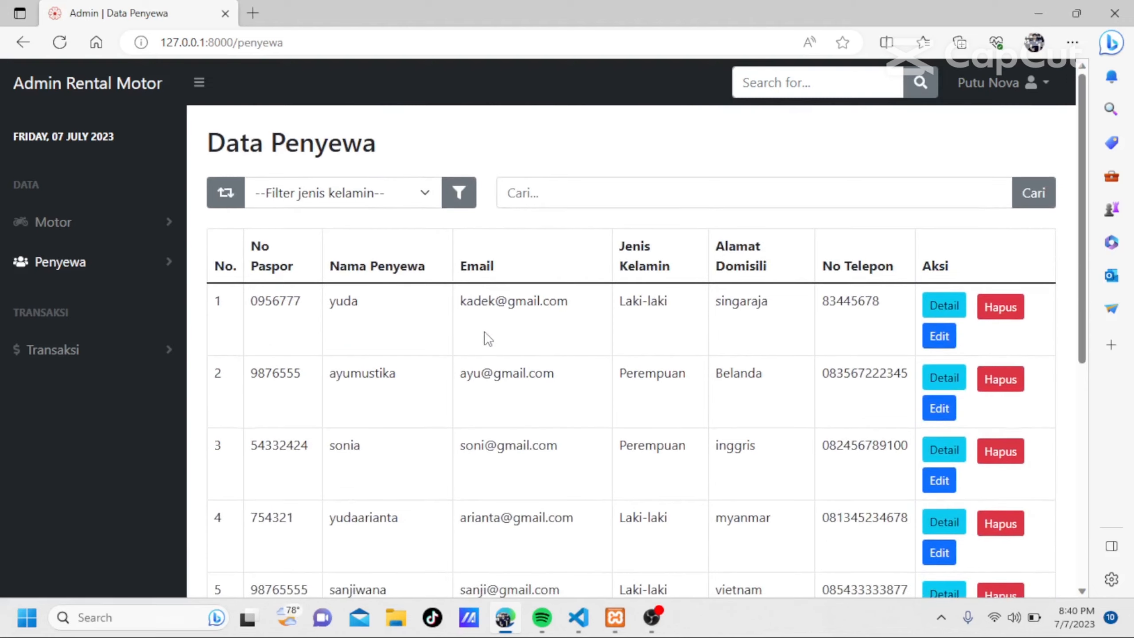
# Open the Data Penyewaan page and look through the rental transactions.
pyautogui.click(120, 354)
pyautogui.click(122, 392)
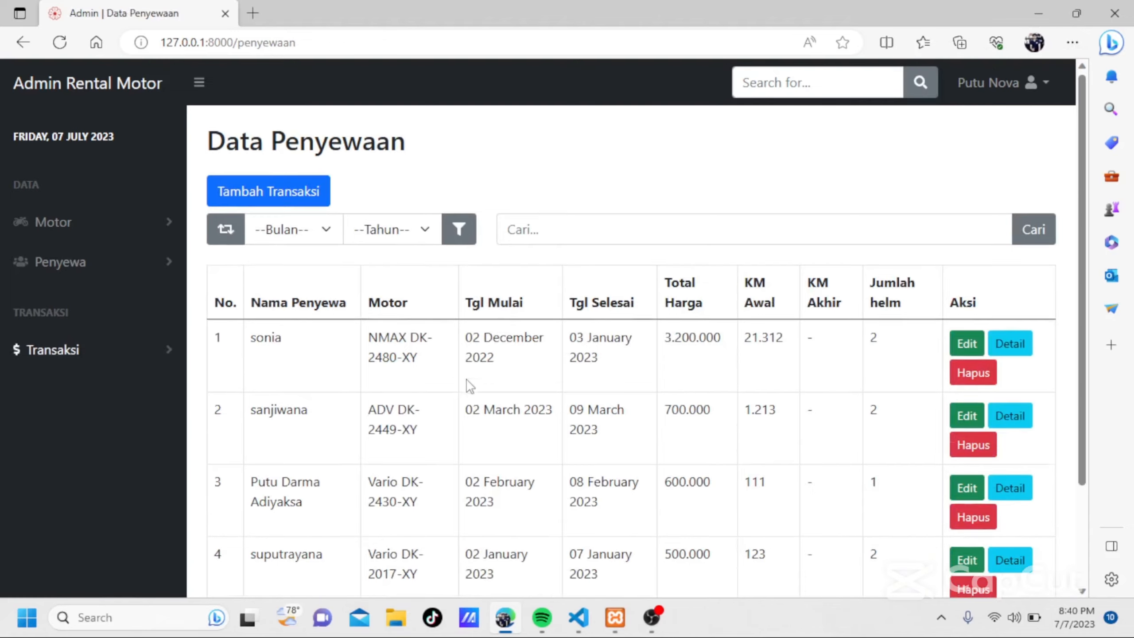
pyautogui.scroll(-3, 469, 385)
pyautogui.scroll(3, 469, 385)
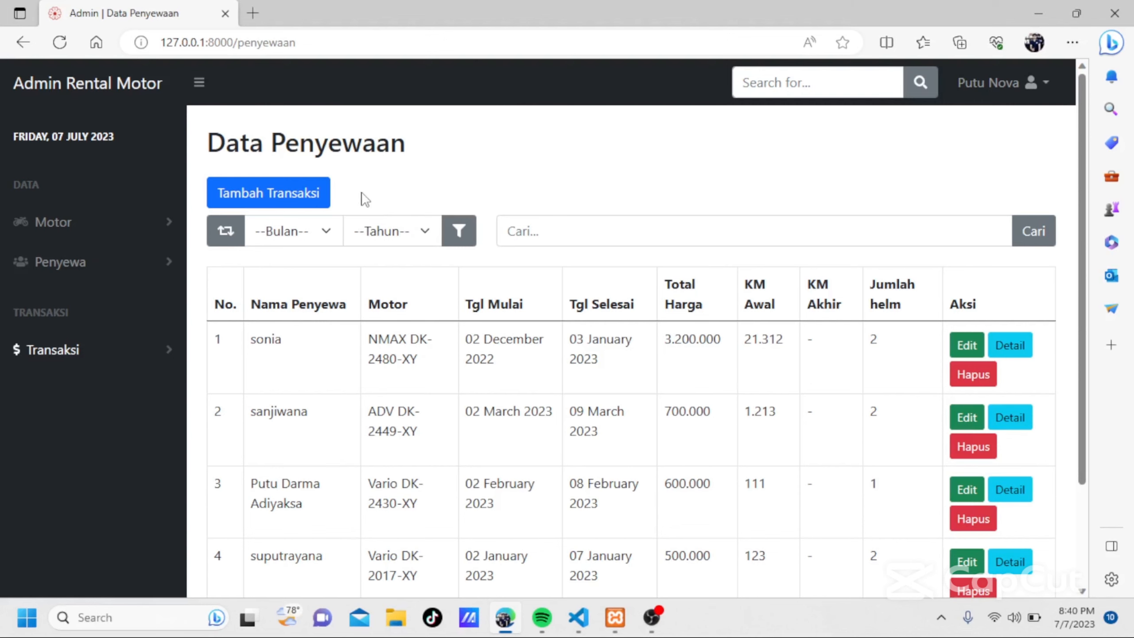
# Open the Tambah Transaksi form, view its version for existing renters and return to the new-renter form.
pyautogui.click(291, 205)
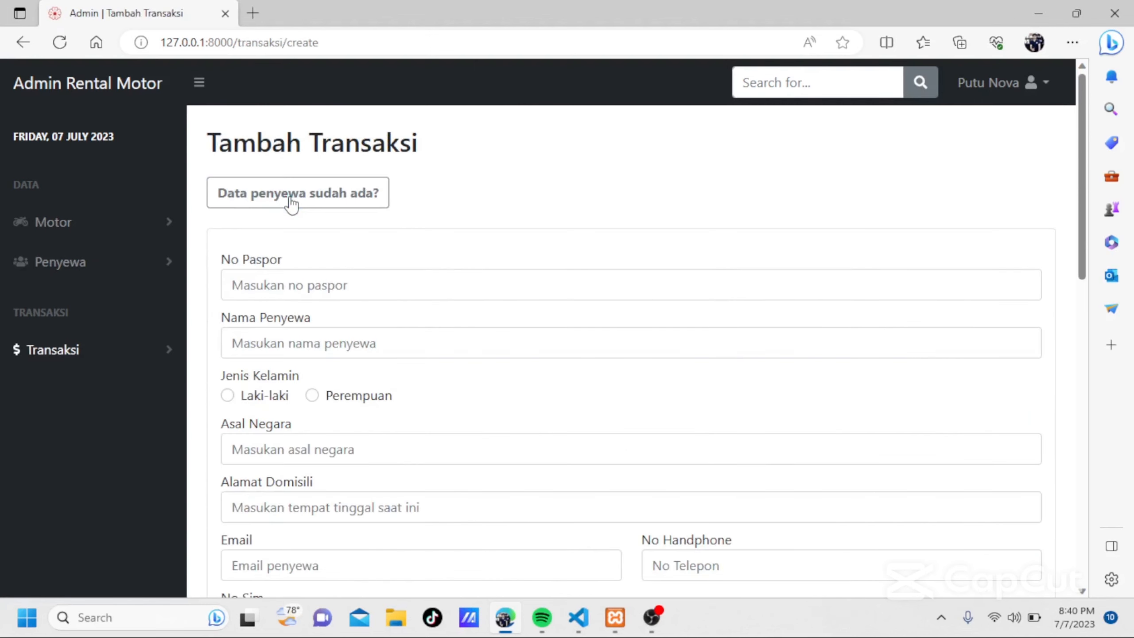
pyautogui.click(311, 286)
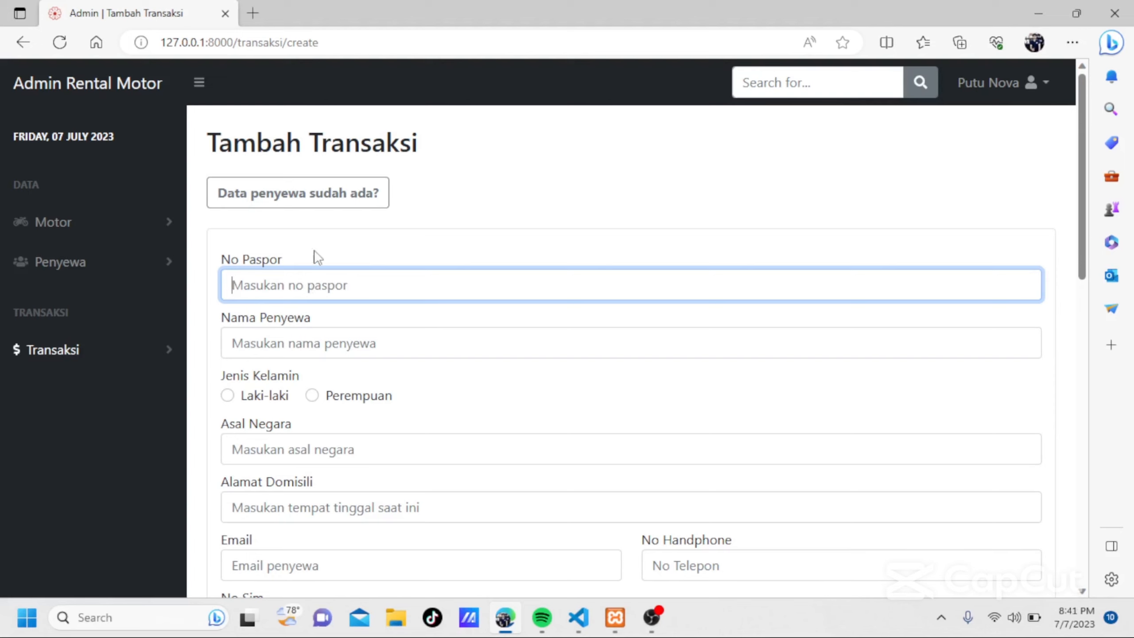
pyautogui.click(321, 200)
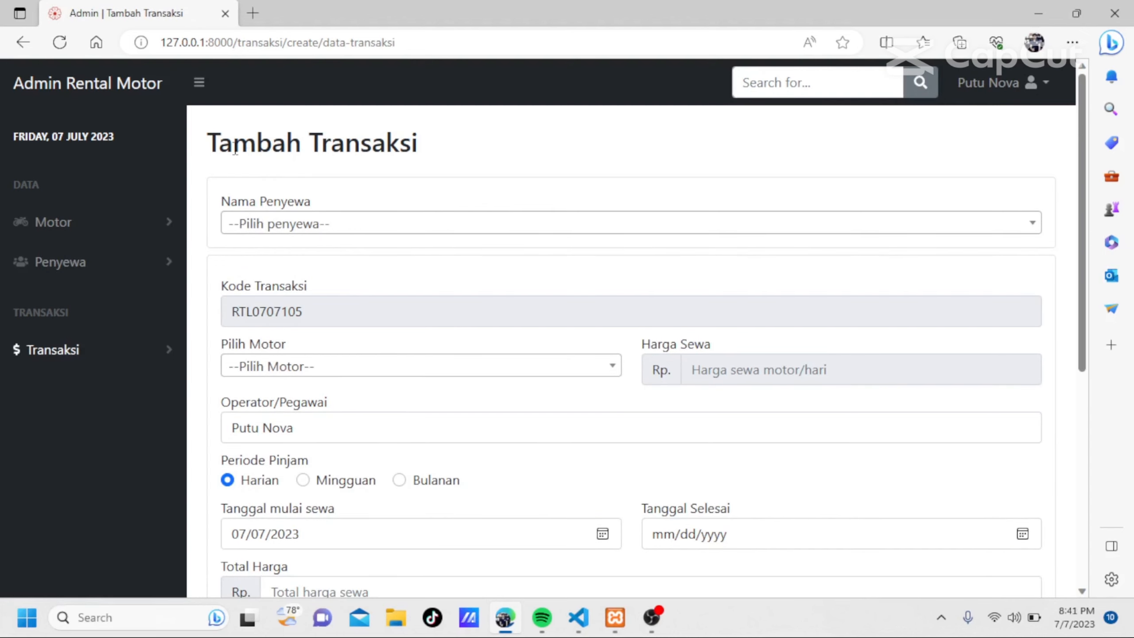
pyautogui.click(25, 45)
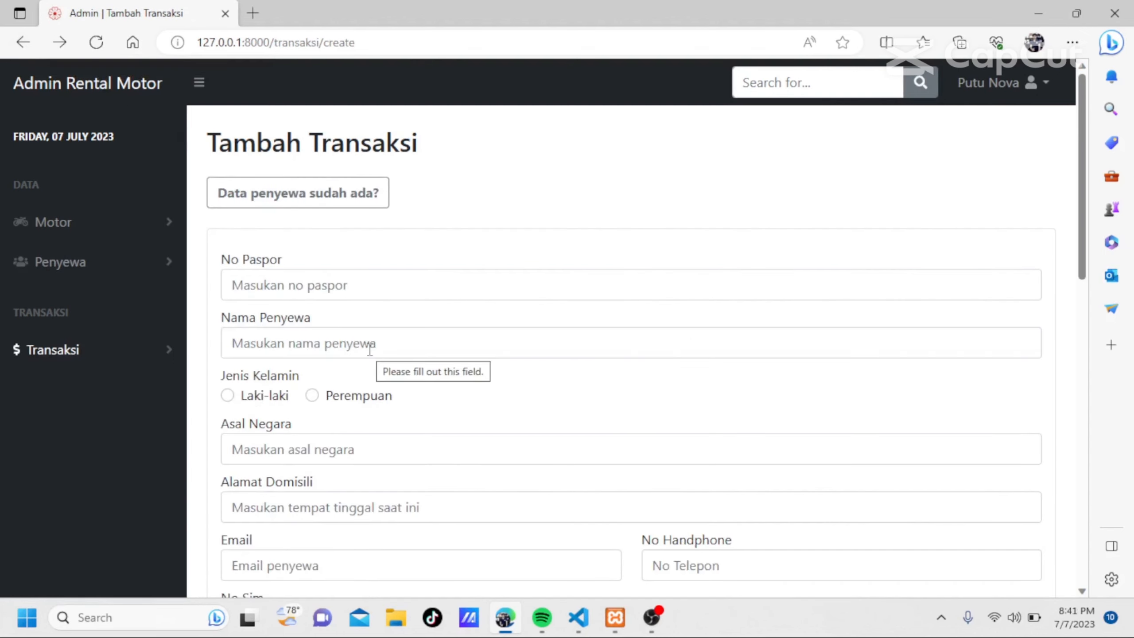
# Enter the renter's passport number and name in the transaction form and set the gender to Laki-laki.
pyautogui.click(330, 286)
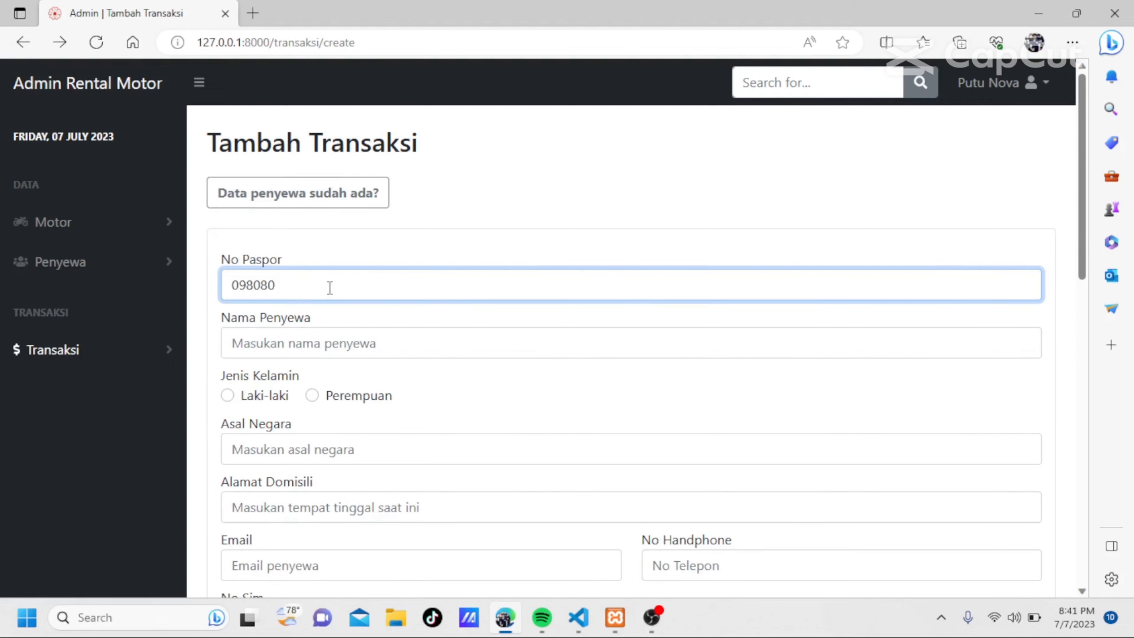
pyautogui.scroll(-1, 330, 286)
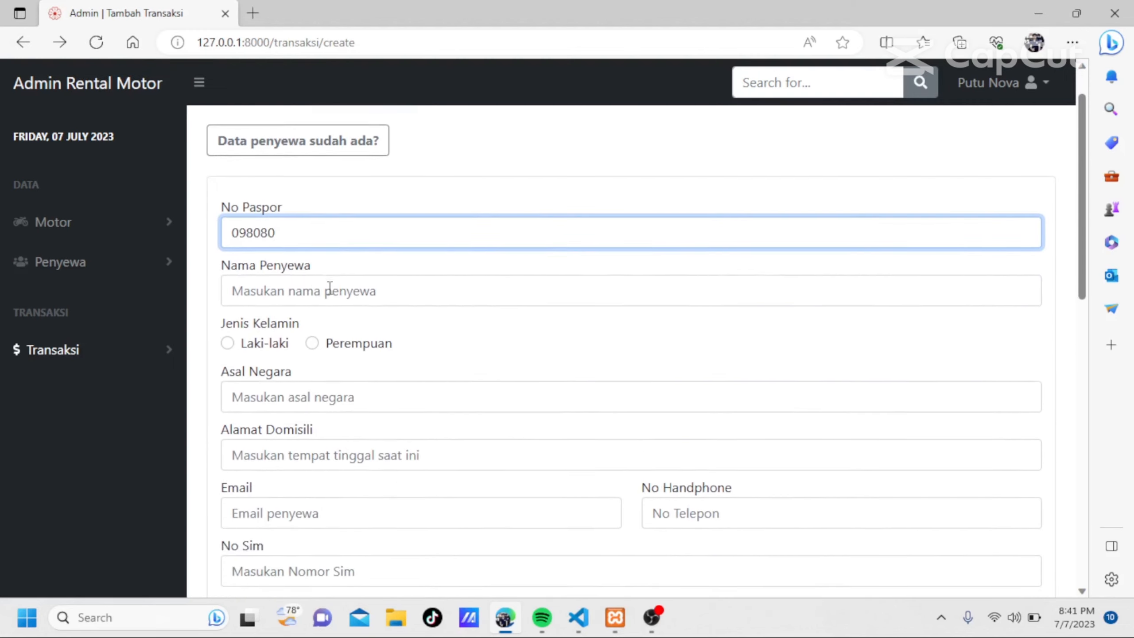
pyautogui.click(304, 286)
pyautogui.write('kadek')
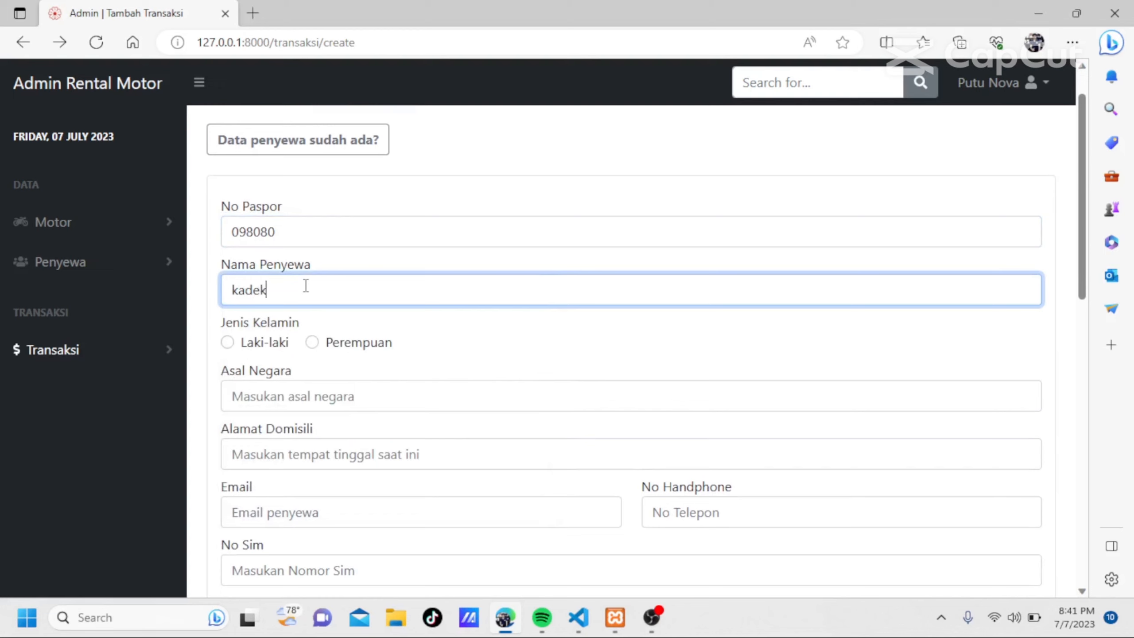
pyautogui.click(228, 342)
# Set the renter's country of origin to "inggris" and fill in the current residence address.
pyautogui.scroll(-1, 232, 346)
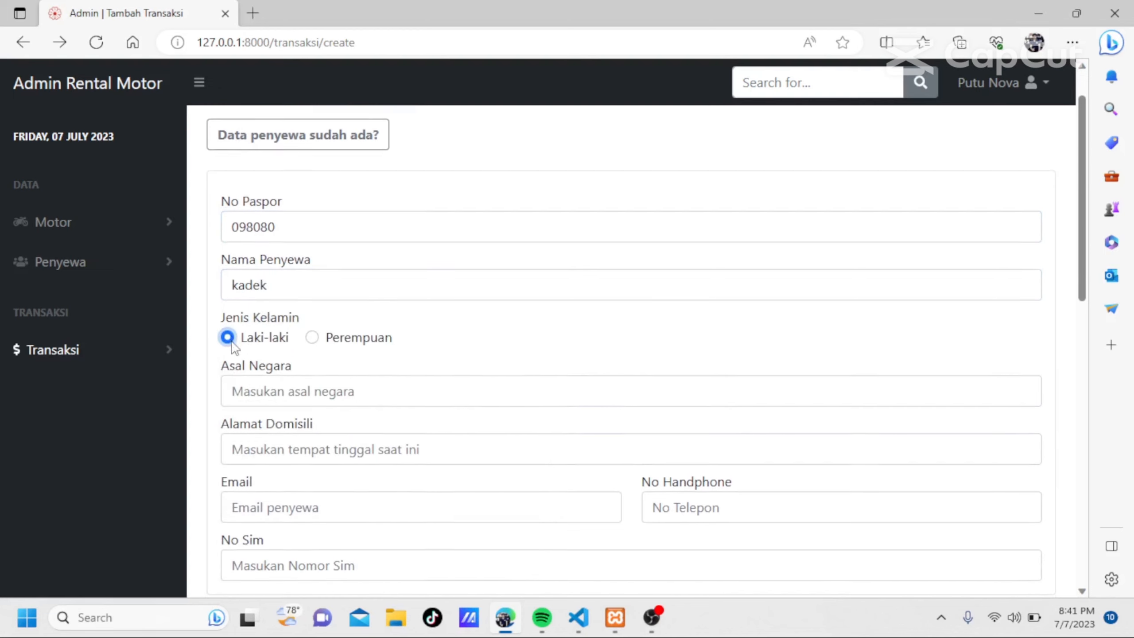
pyautogui.click(262, 340)
pyautogui.write('inggris')
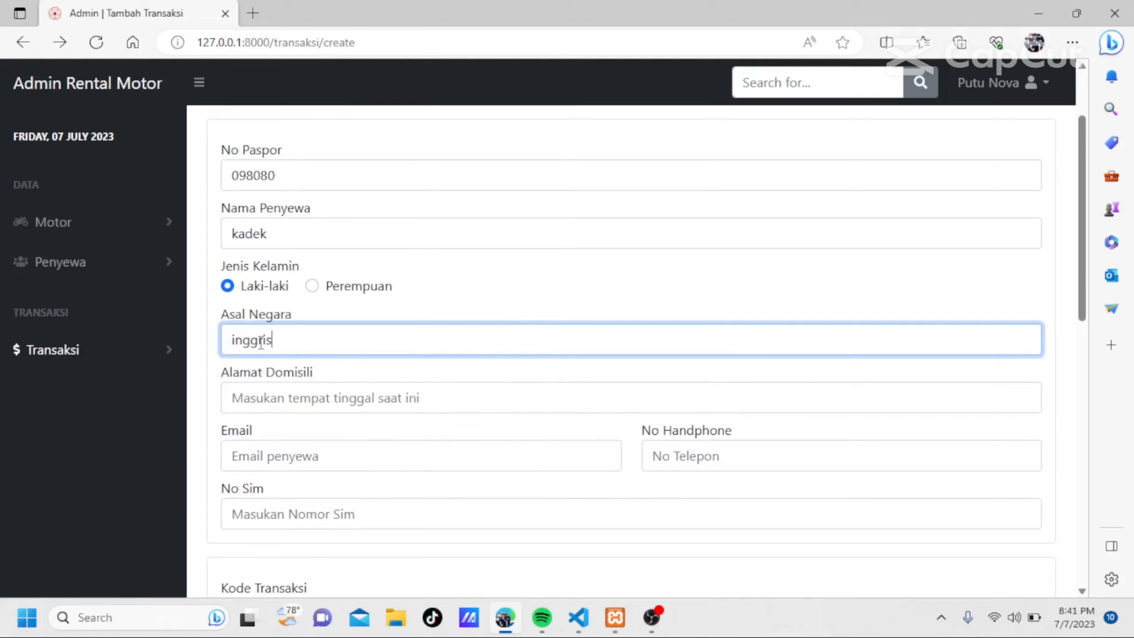
pyautogui.scroll(-2, 264, 347)
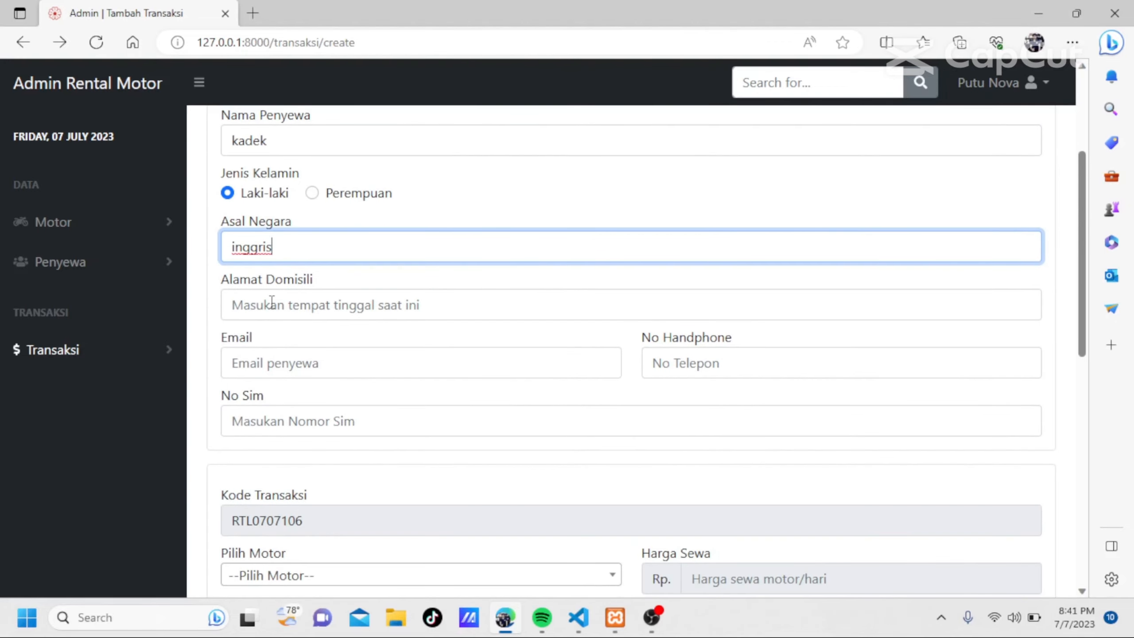
pyautogui.click(269, 315)
pyautogui.write('singaraja')
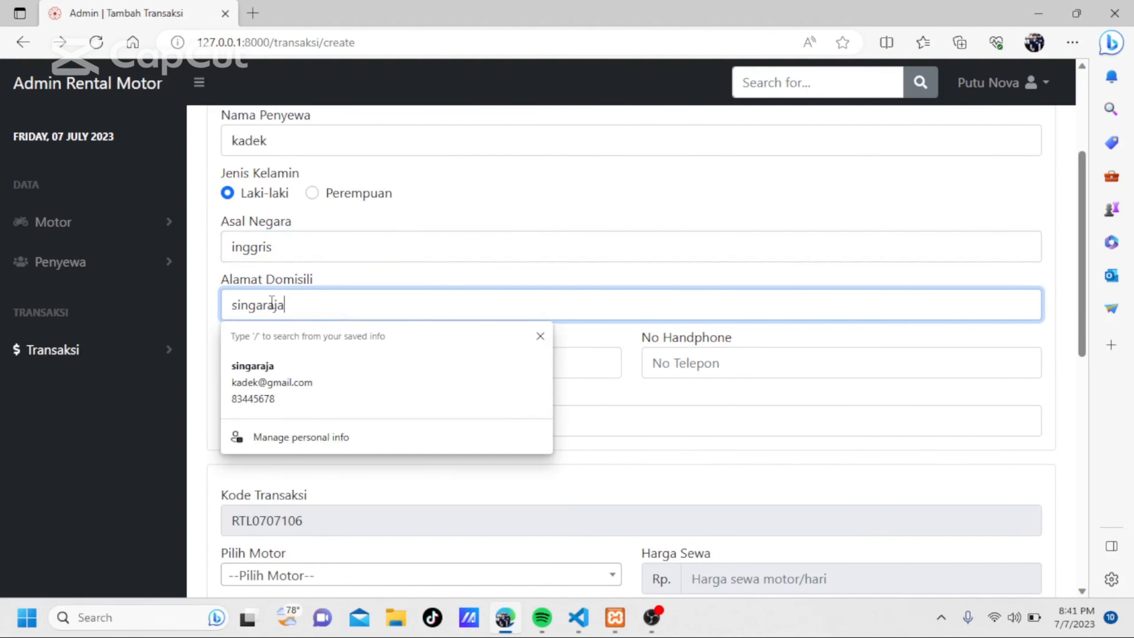
# Fill in the renter's email, phone number and driving licence number (No Sim).
pyautogui.scroll(-3, 271, 299)
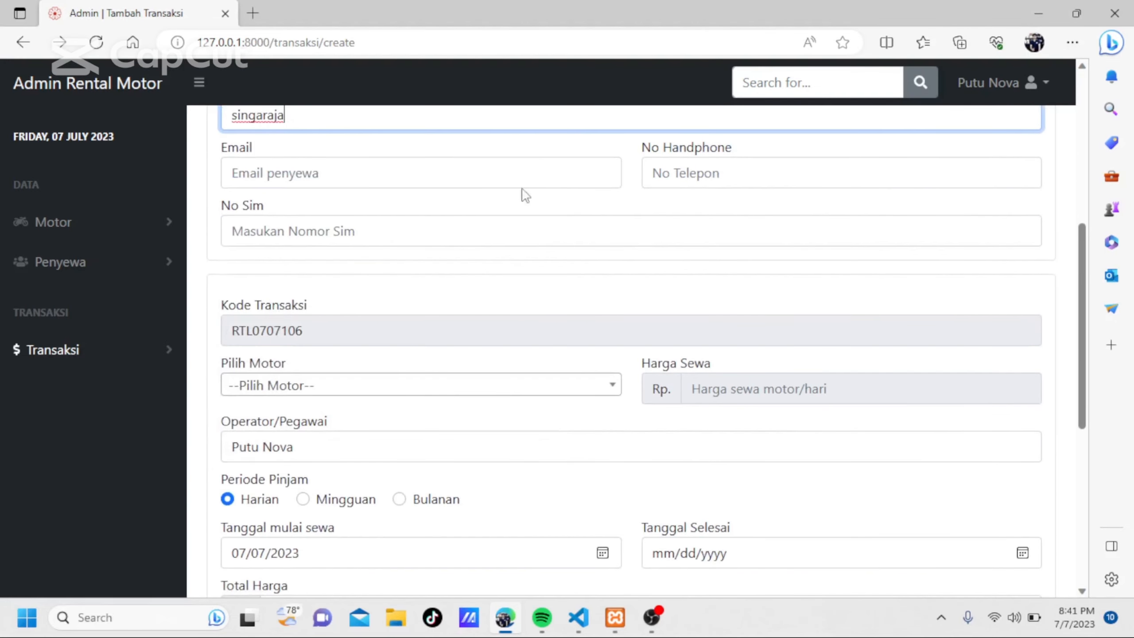
pyautogui.click(452, 172)
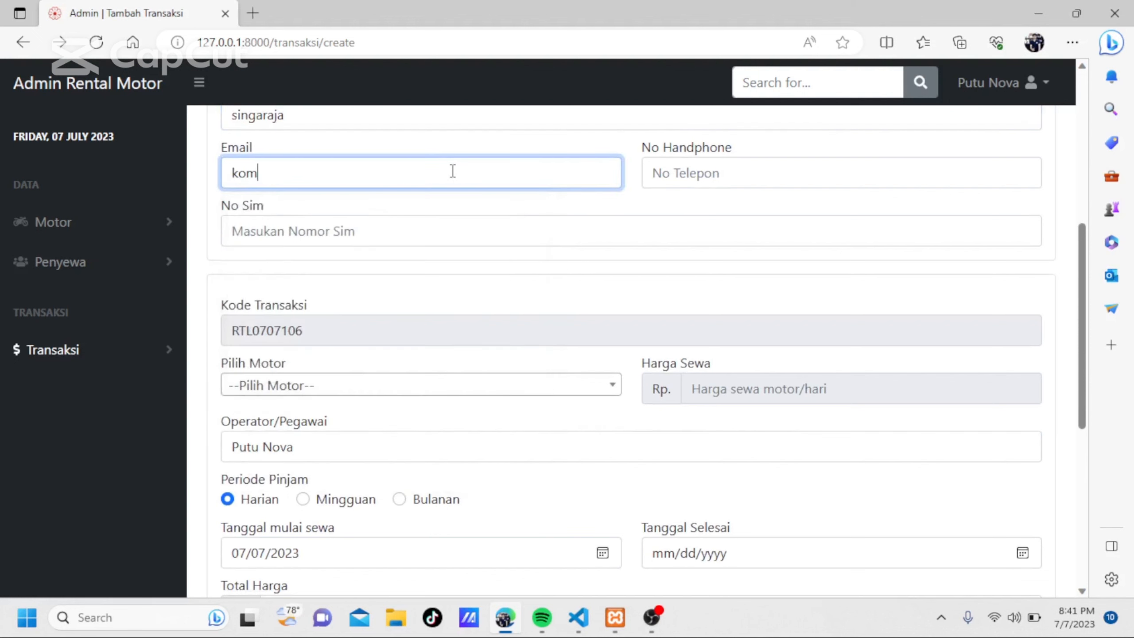
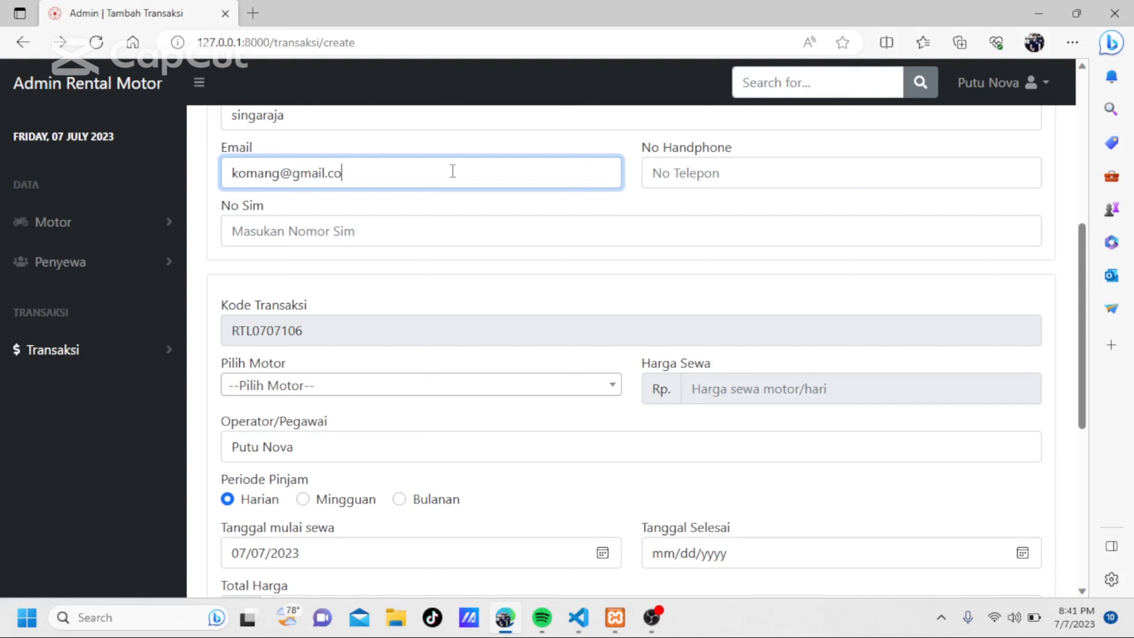
pyautogui.click(701, 171)
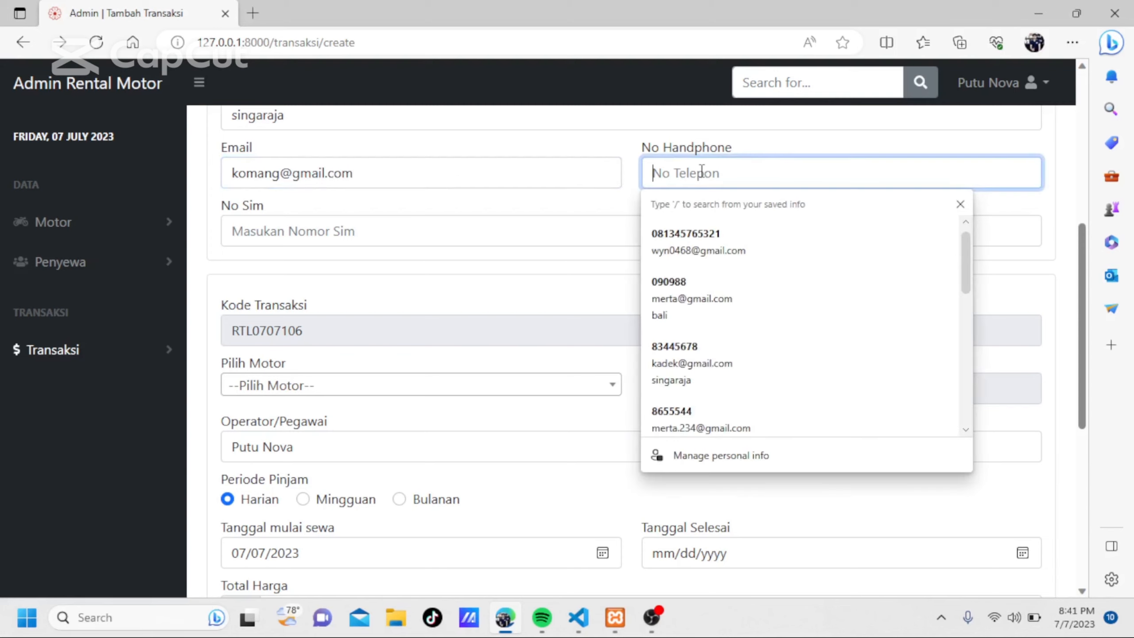
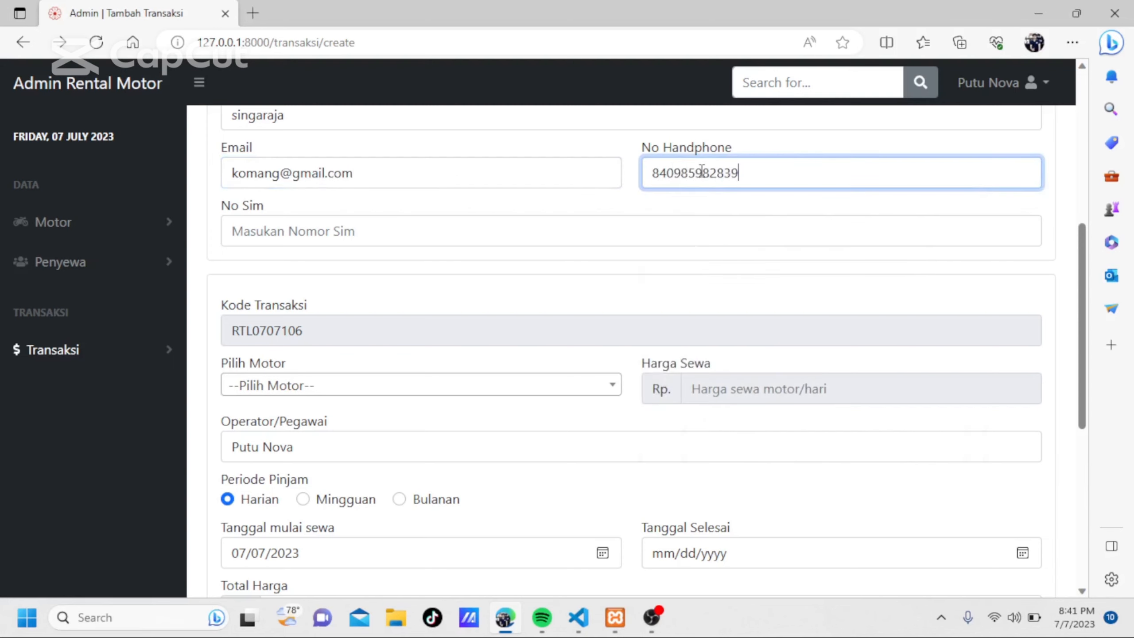
pyautogui.click(513, 239)
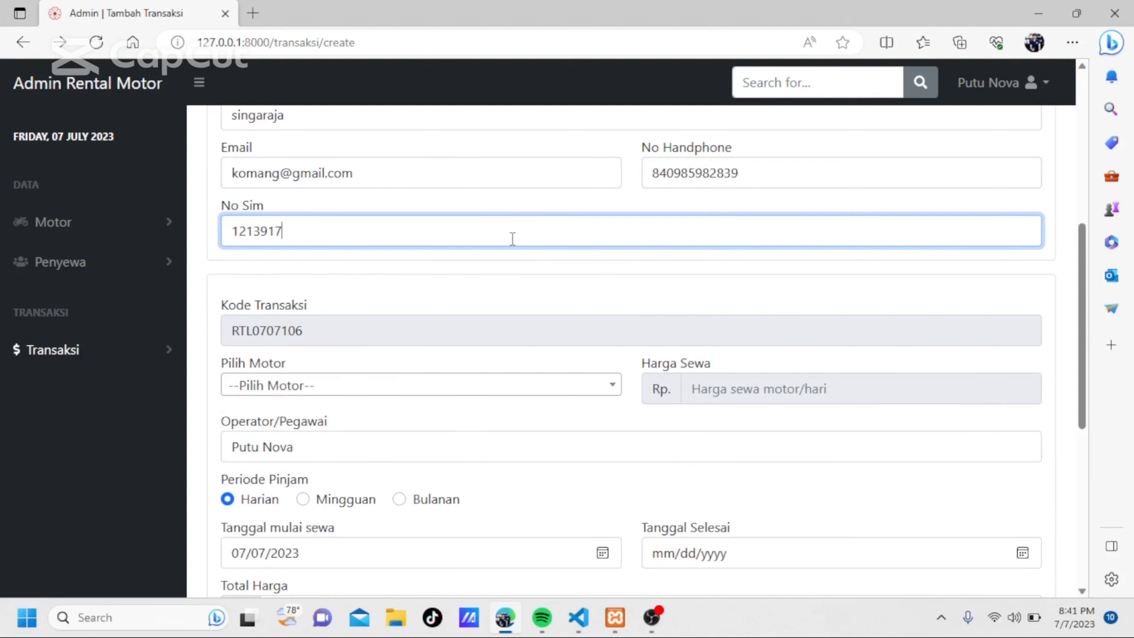
# Choose the motorbike Vario merah (DK-3150-LK) for the transaction and set the rental period to Mingguan.
pyautogui.scroll(-1, 513, 239)
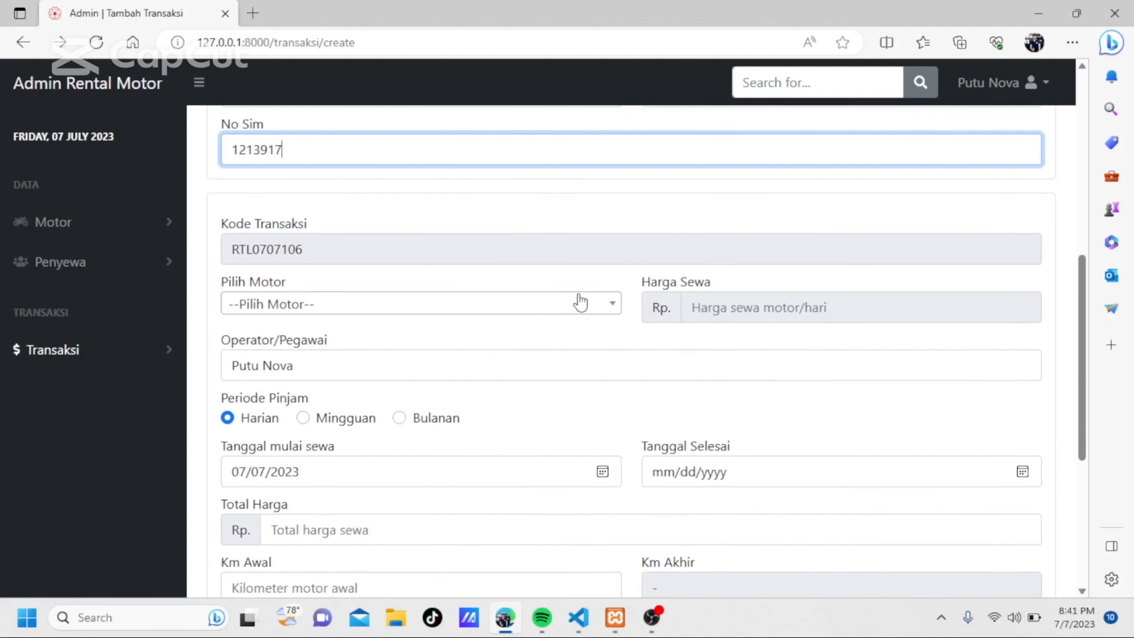
pyautogui.click(588, 308)
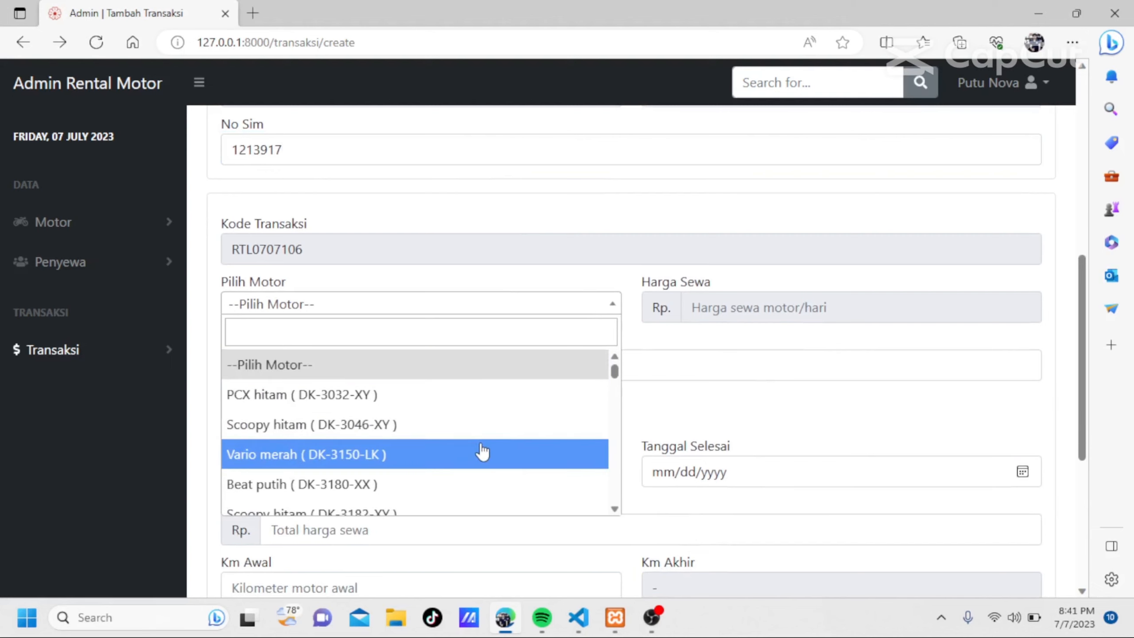
pyautogui.click(481, 454)
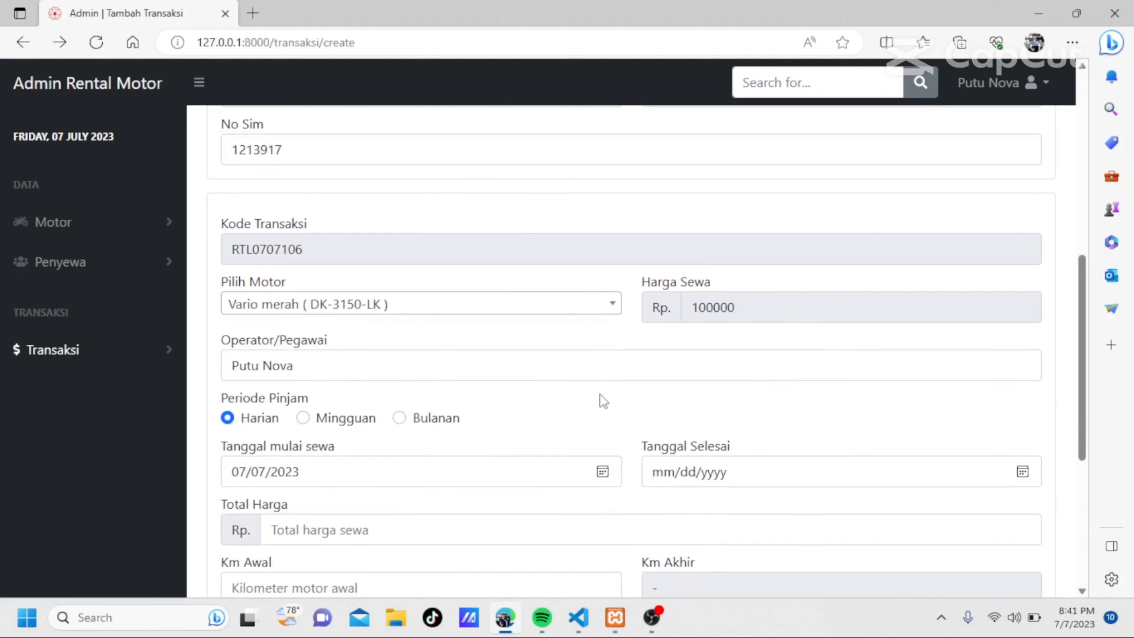
pyautogui.scroll(-2, 603, 401)
pyautogui.scroll(-1, 604, 401)
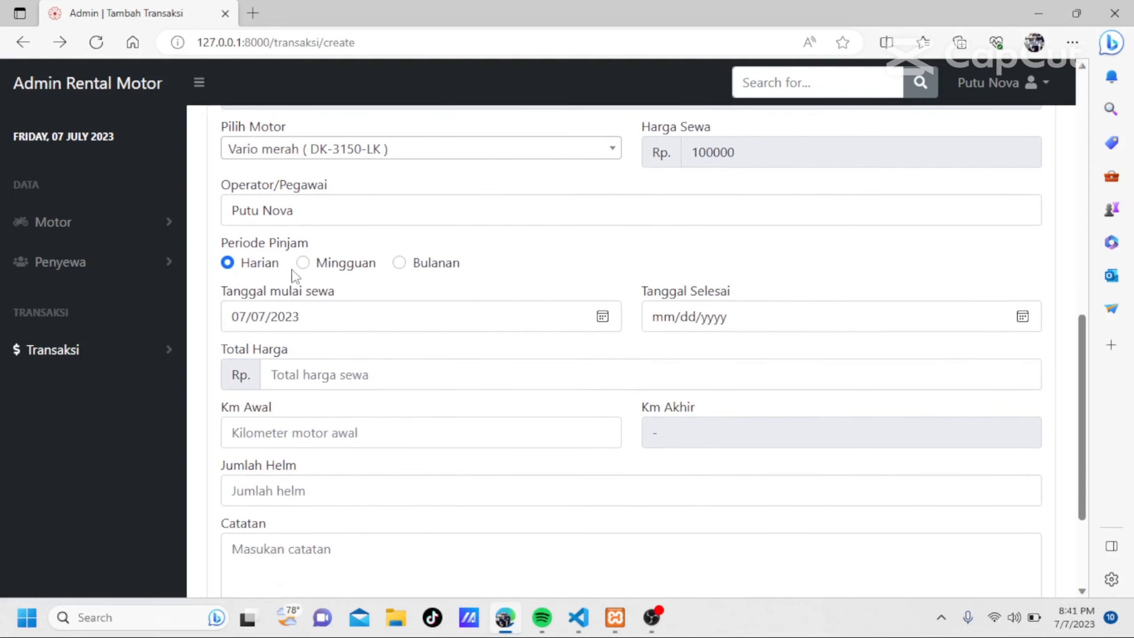
pyautogui.click(303, 267)
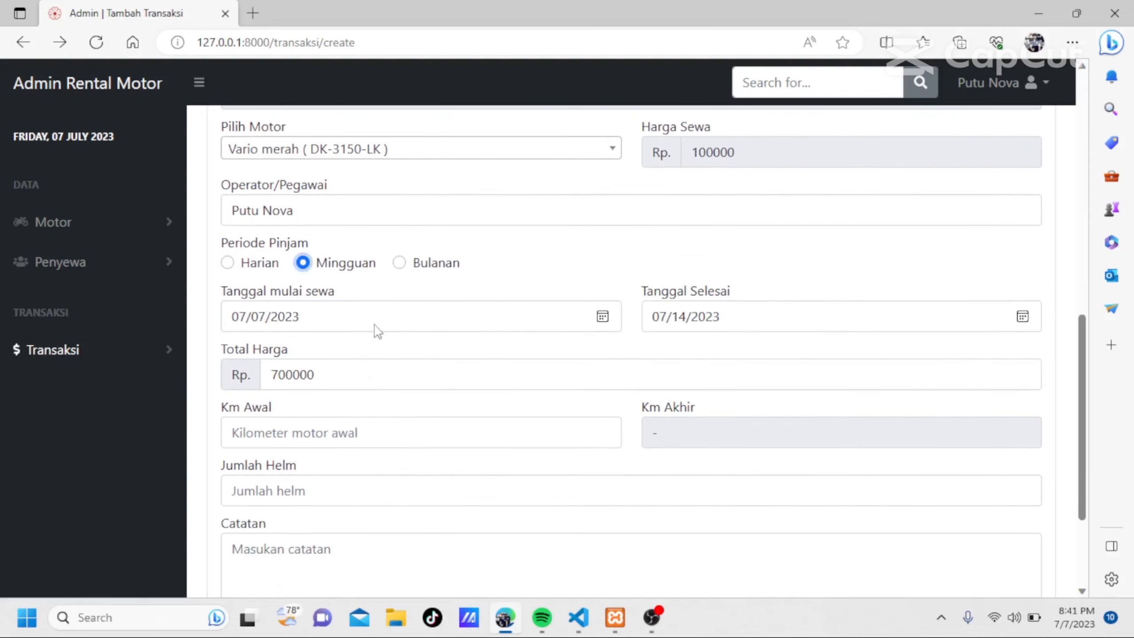
# Set the transaction's starting mileage (Km Awal) to 2 and the helmet count (Jumlah Helm) to 2.
pyautogui.scroll(-2, 388, 349)
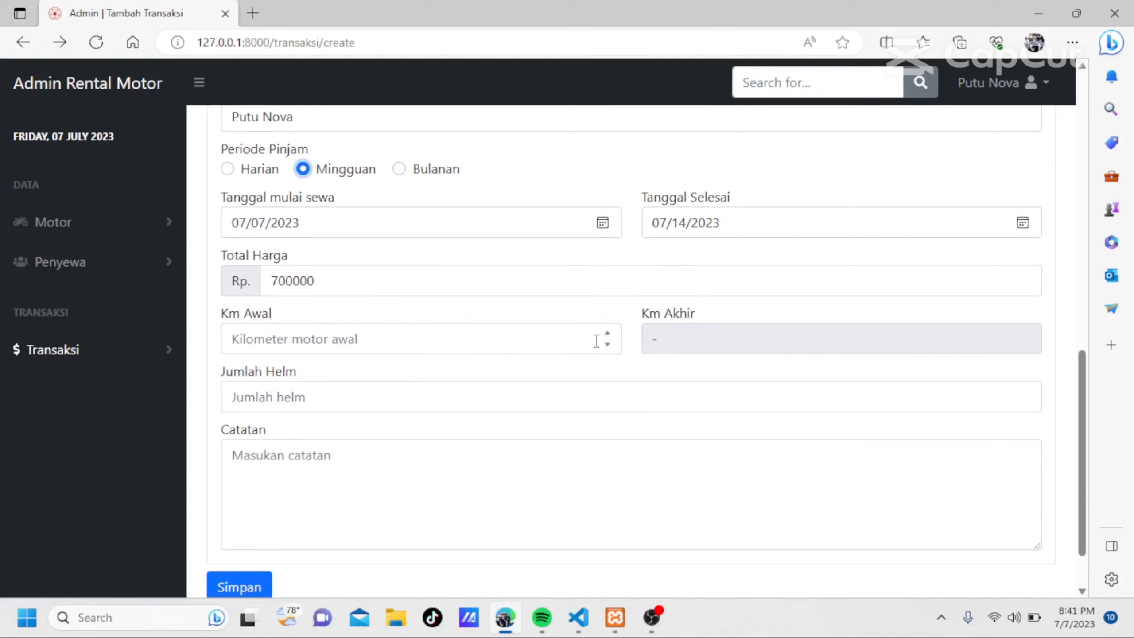
pyautogui.click(608, 334)
pyautogui.click(608, 334)
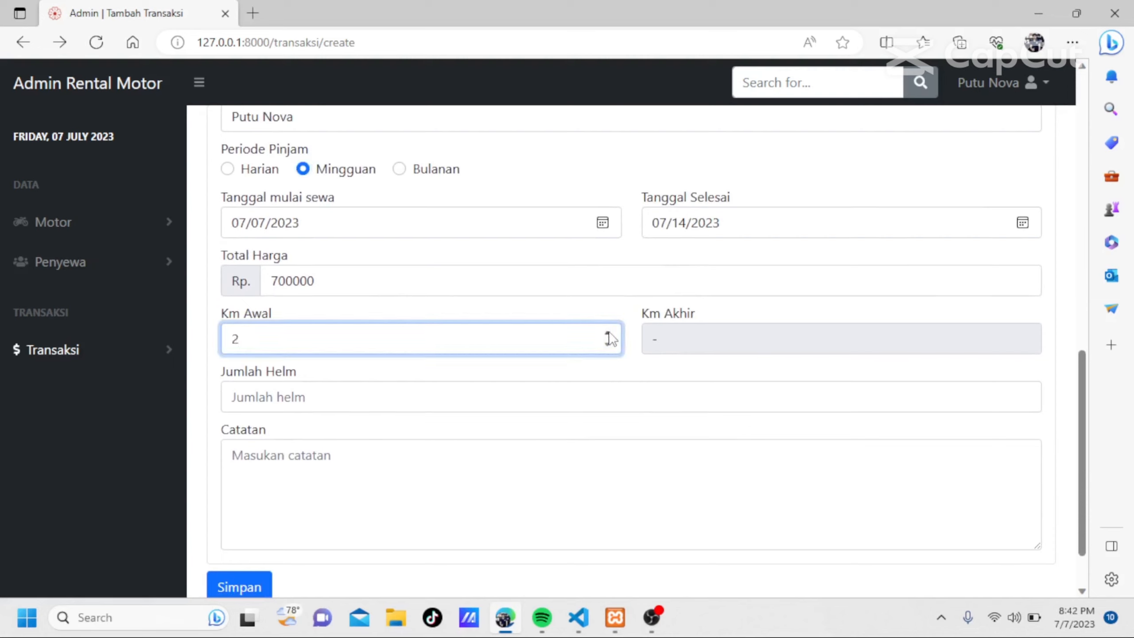
pyautogui.click(494, 395)
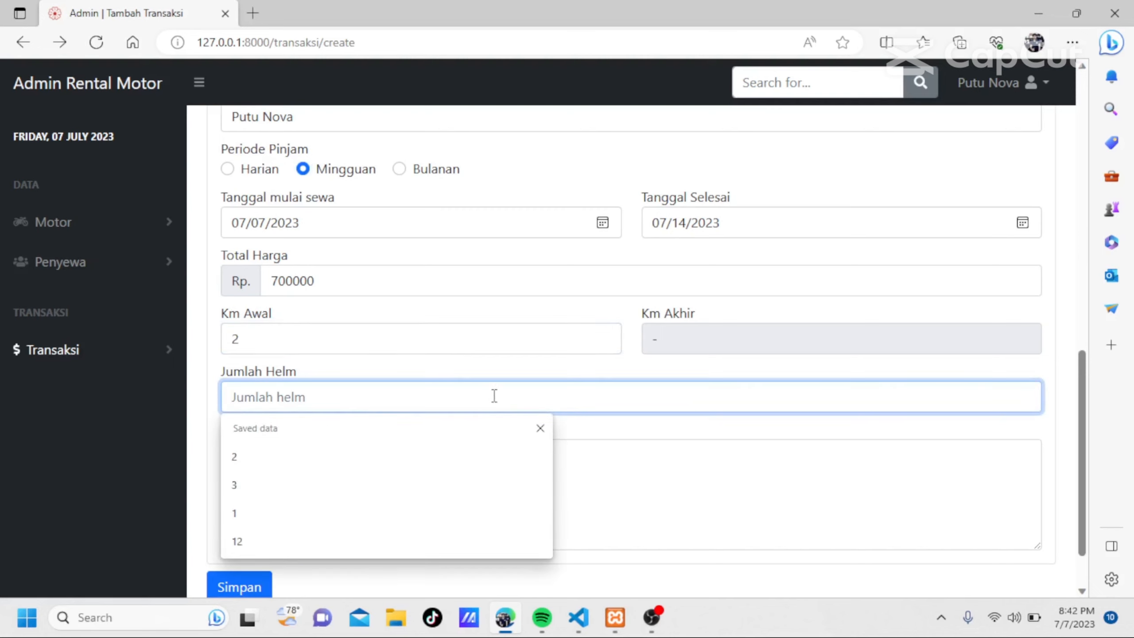
pyautogui.write('2')
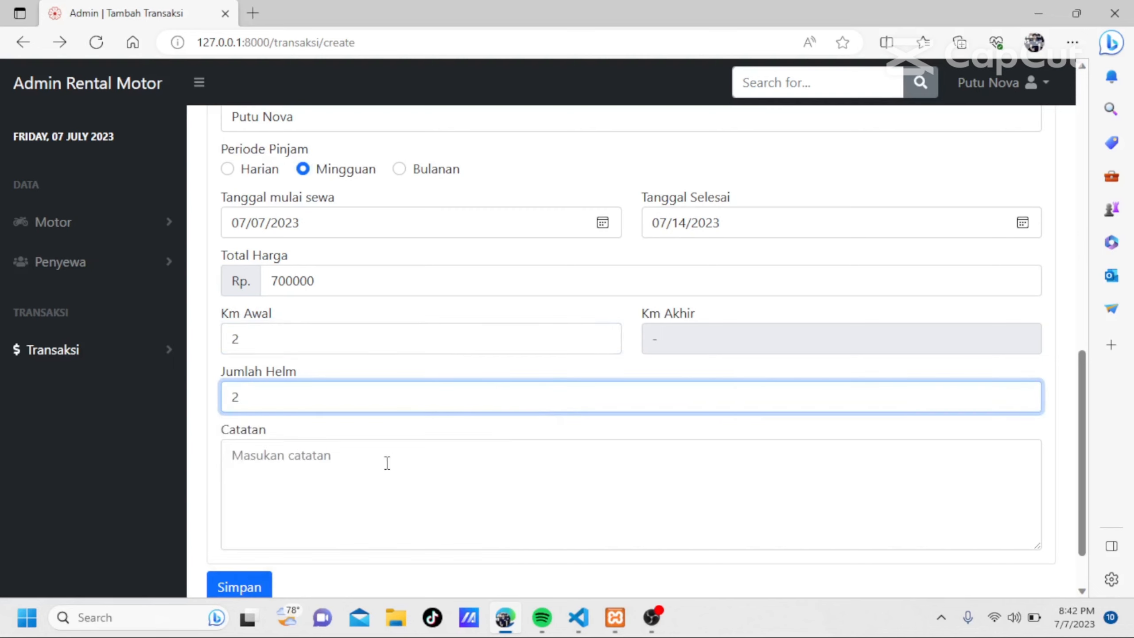
# Enter "baik" as the transaction's note (Catatan) and save the new transaction.
pyautogui.click(387, 463)
pyautogui.write('baik')
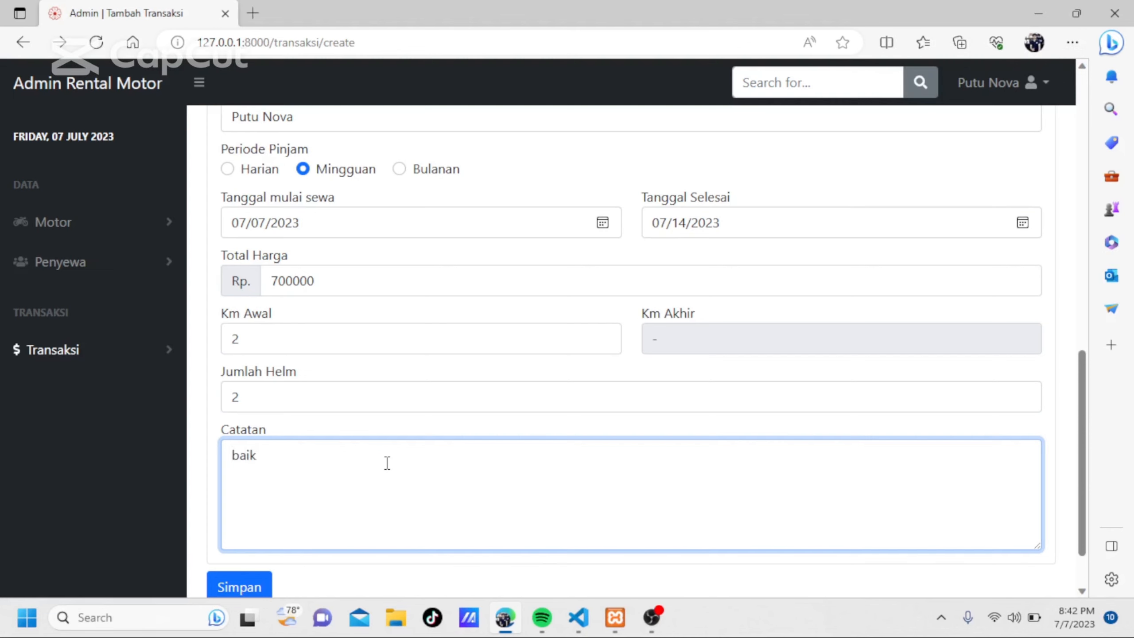
pyautogui.scroll(-2, 387, 464)
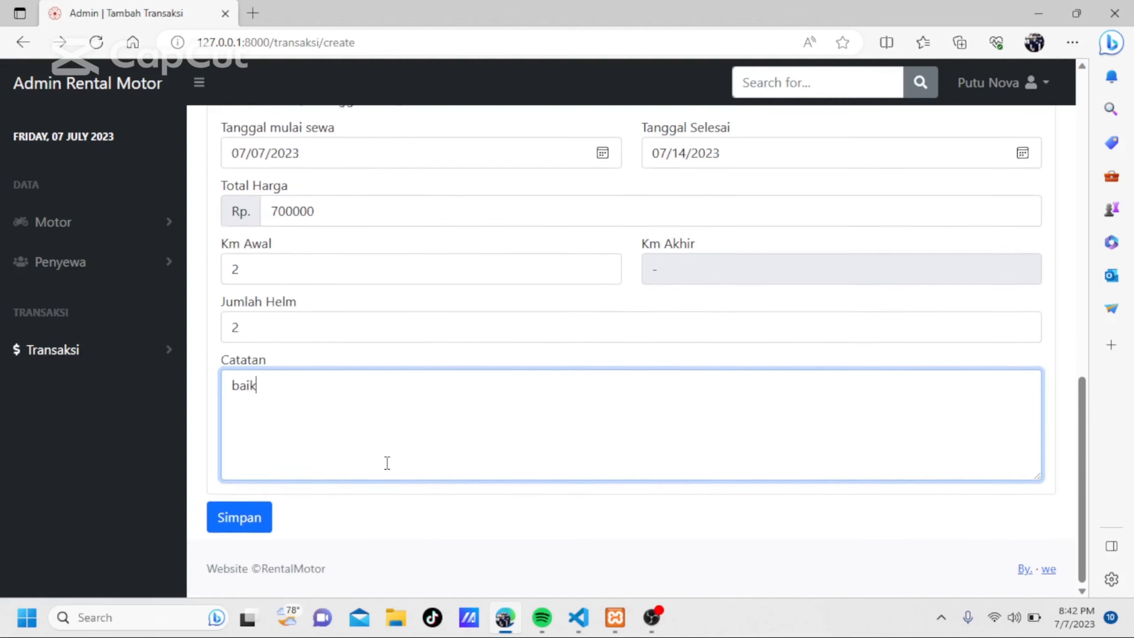
pyautogui.click(241, 517)
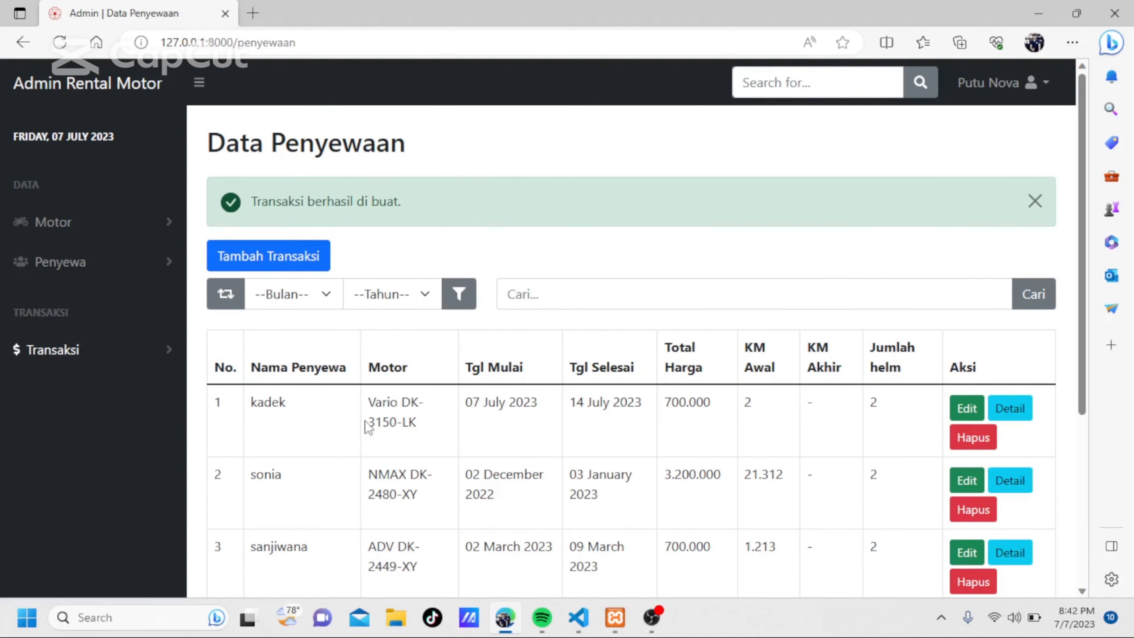
# Search the rental list by the name of the renter with the NMAX DK-2480-XY, and clear the search term.
pyautogui.click(593, 294)
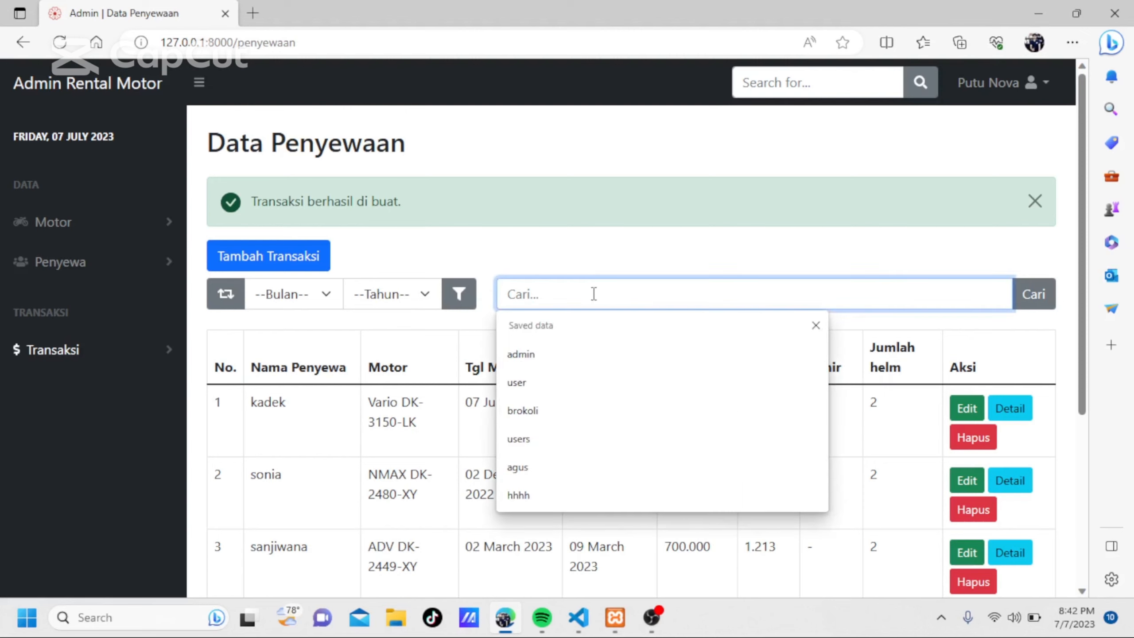
pyautogui.write('sonia')
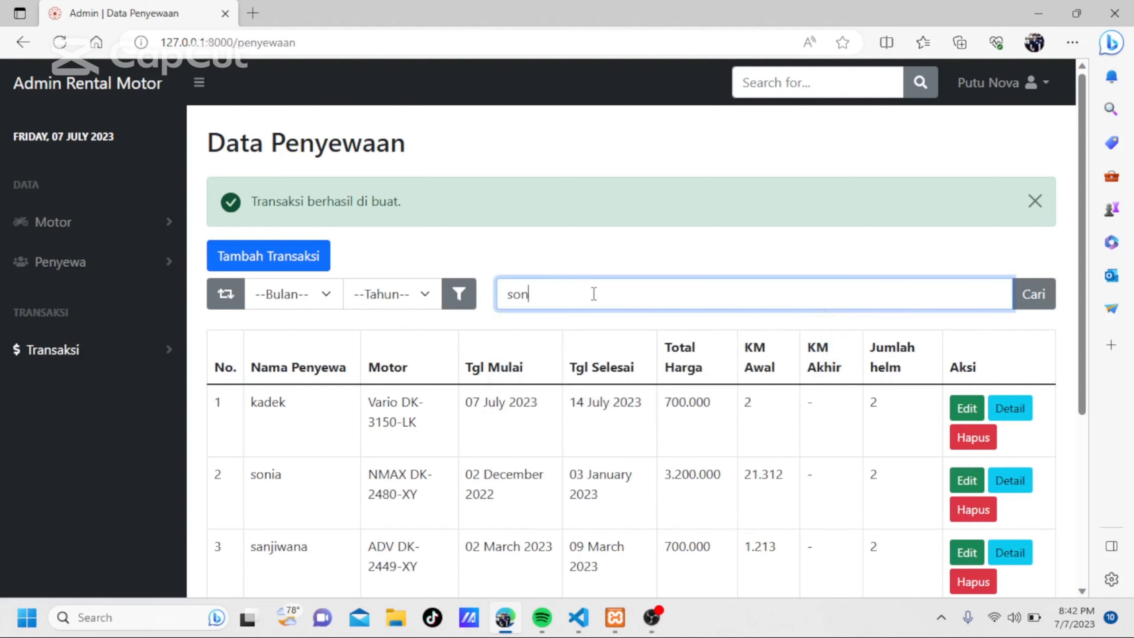
pyautogui.click(1034, 295)
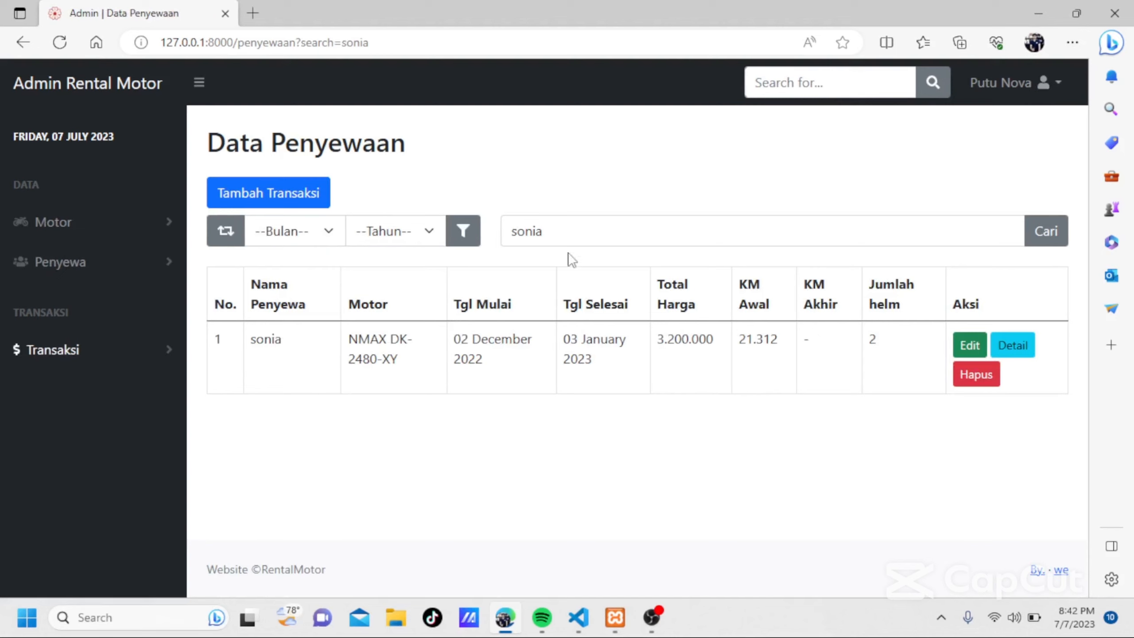
pyautogui.doubleClick(555, 225)
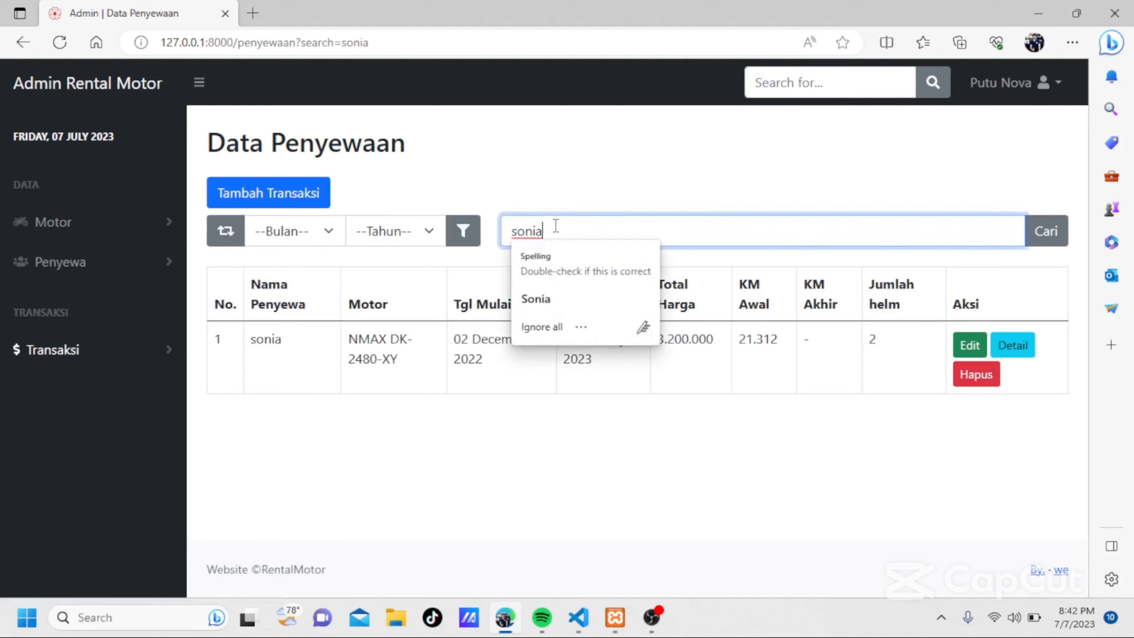
pyautogui.write('s')
pyautogui.press('BackSpace')
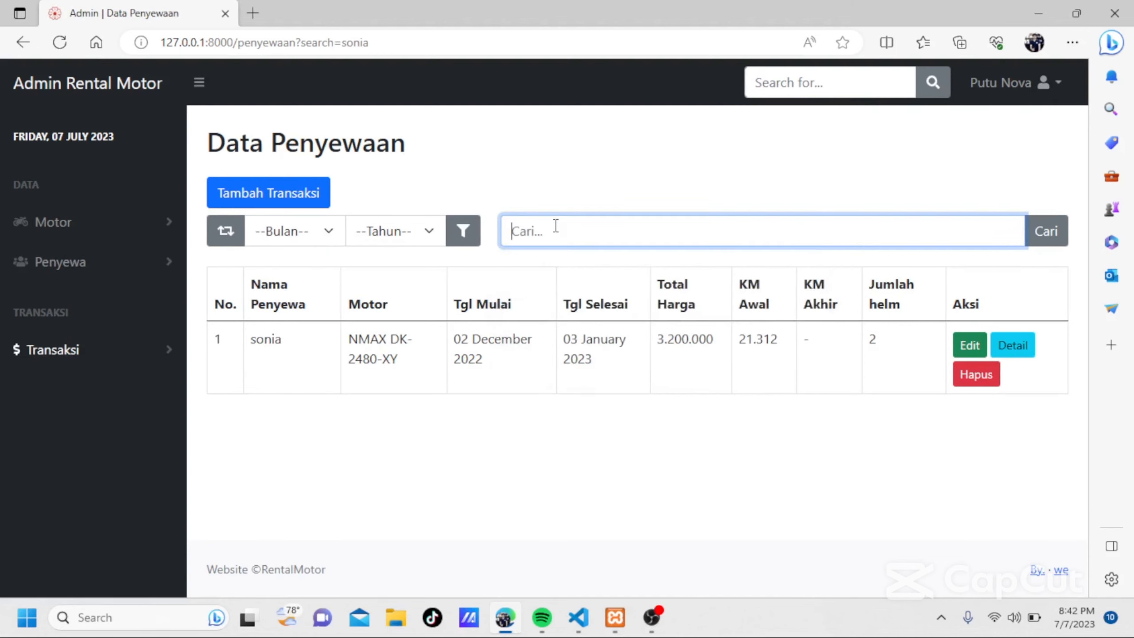
# View the list of rentals awaiting return (Pengembalian) and the transaction history (Riwayat Transaksi).
pyautogui.click(113, 357)
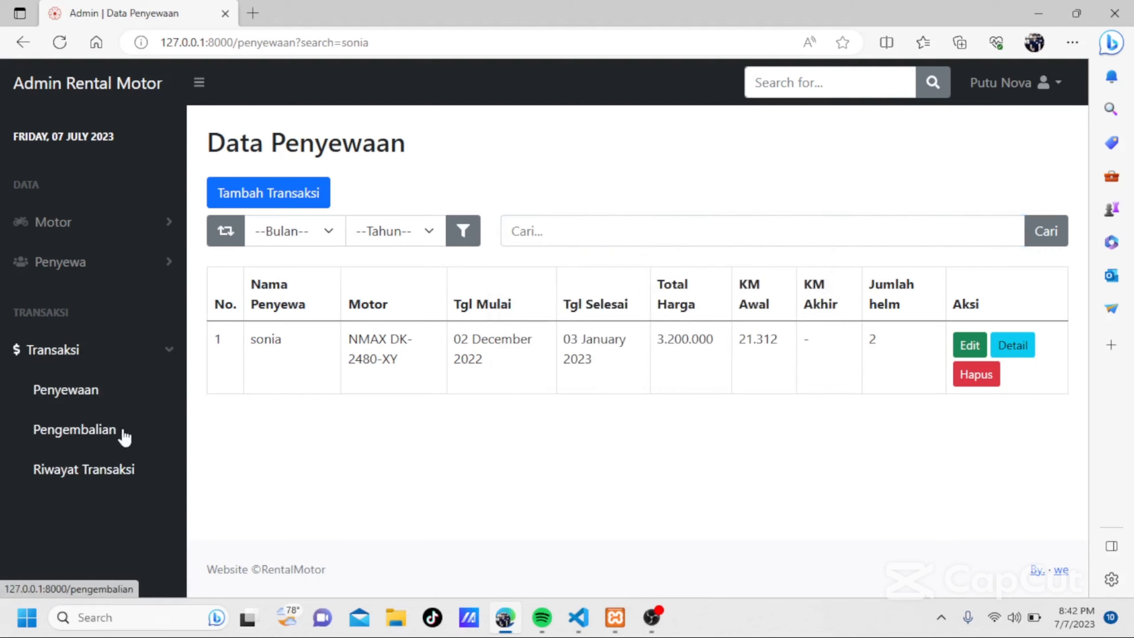
pyautogui.click(74, 430)
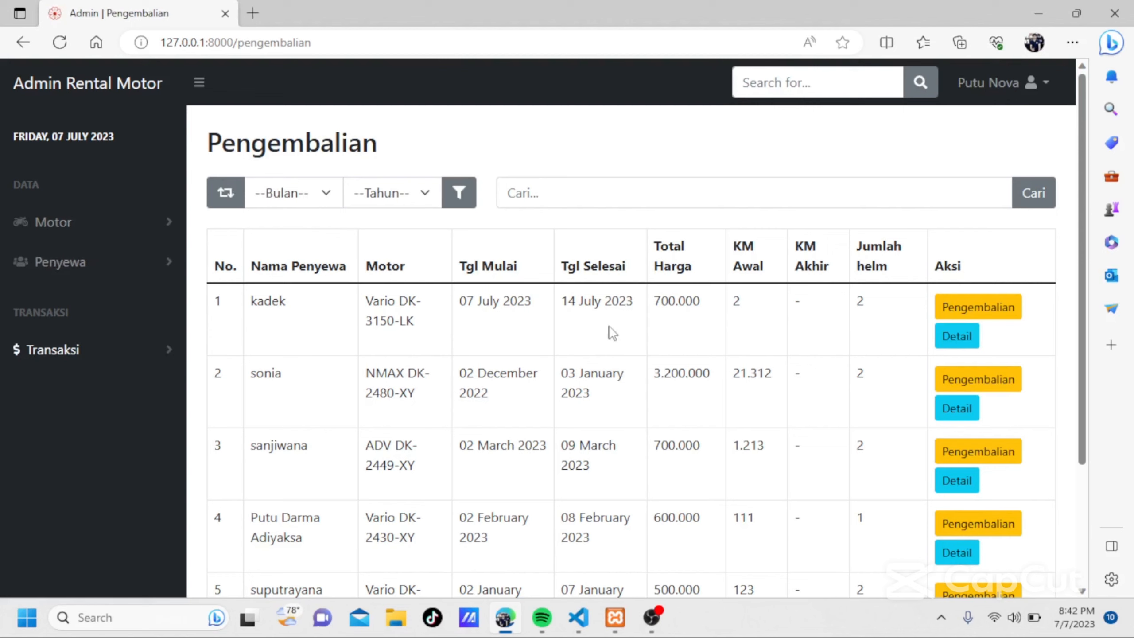
pyautogui.click(155, 355)
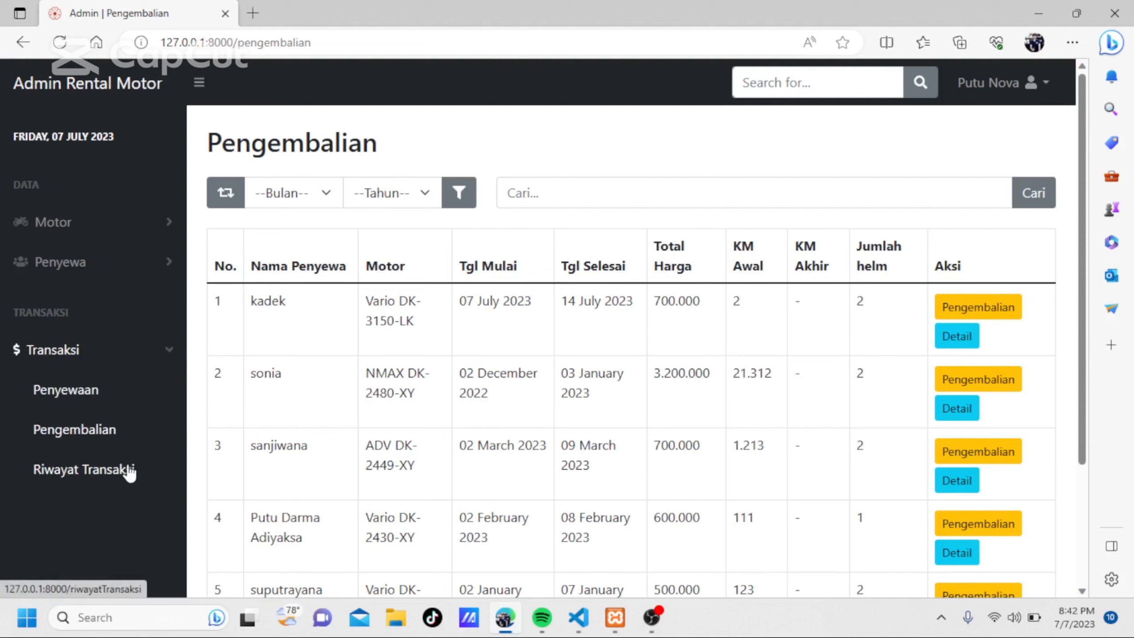
pyautogui.click(129, 472)
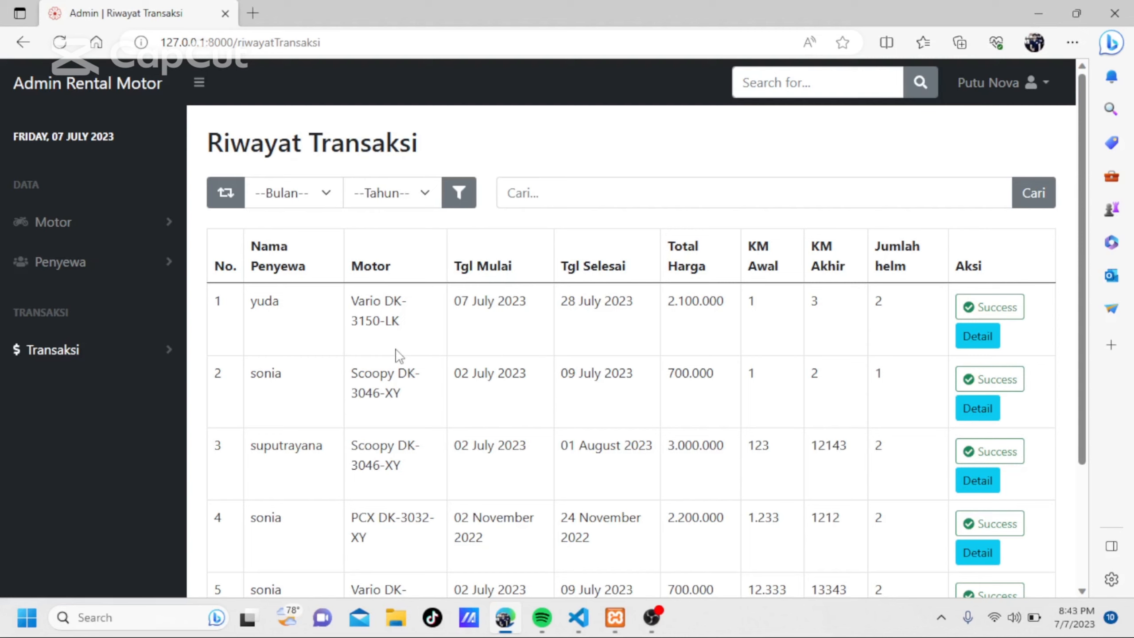
pyautogui.click(161, 357)
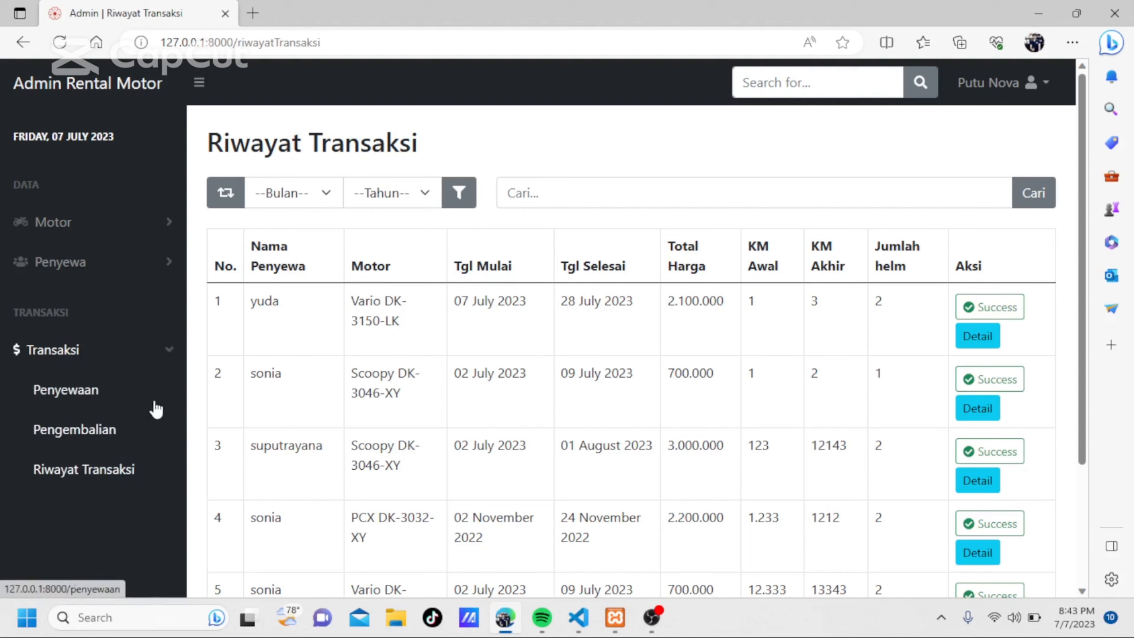
pyautogui.click(133, 436)
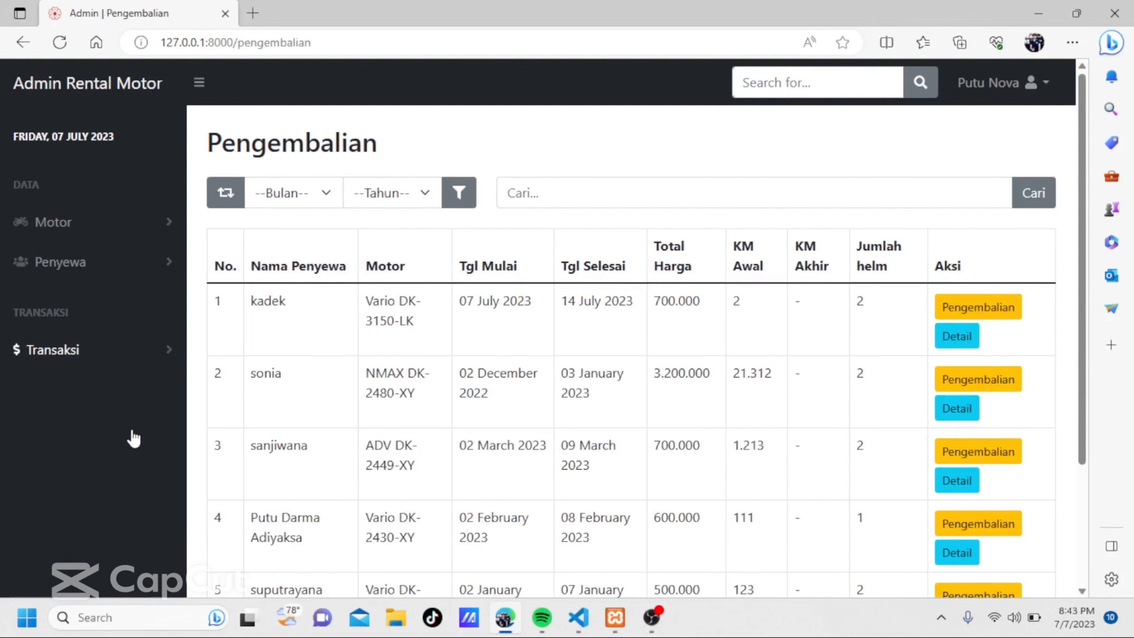
pyautogui.click(964, 318)
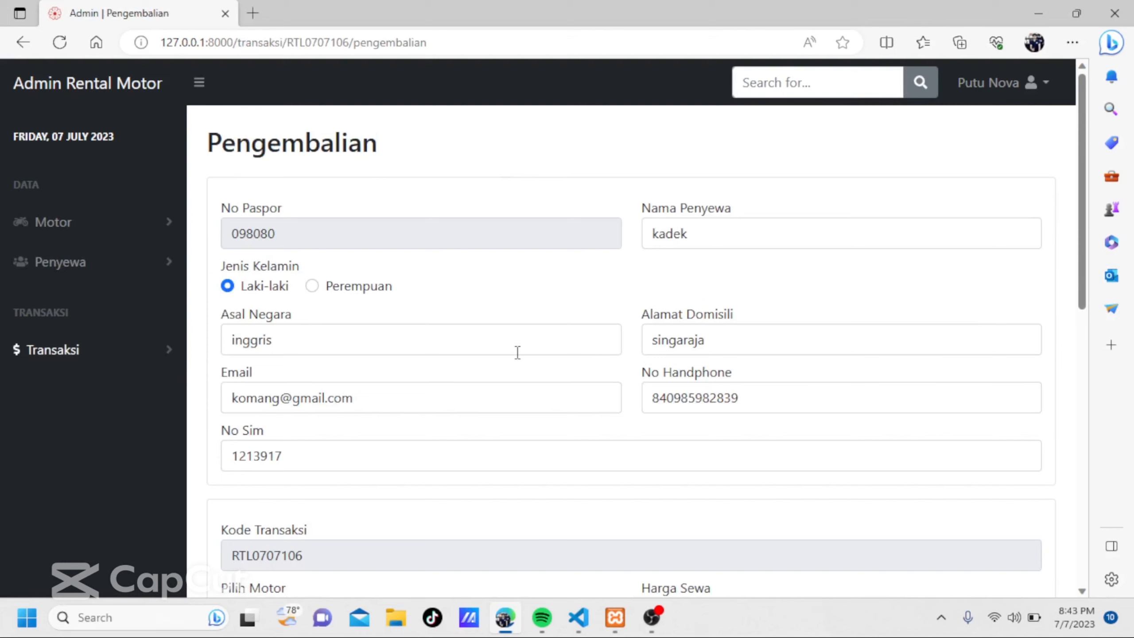
# Set the final mileage (Km Akhir) to 4 in the return form and save the motorbike's return.
pyautogui.scroll(-6, 518, 352)
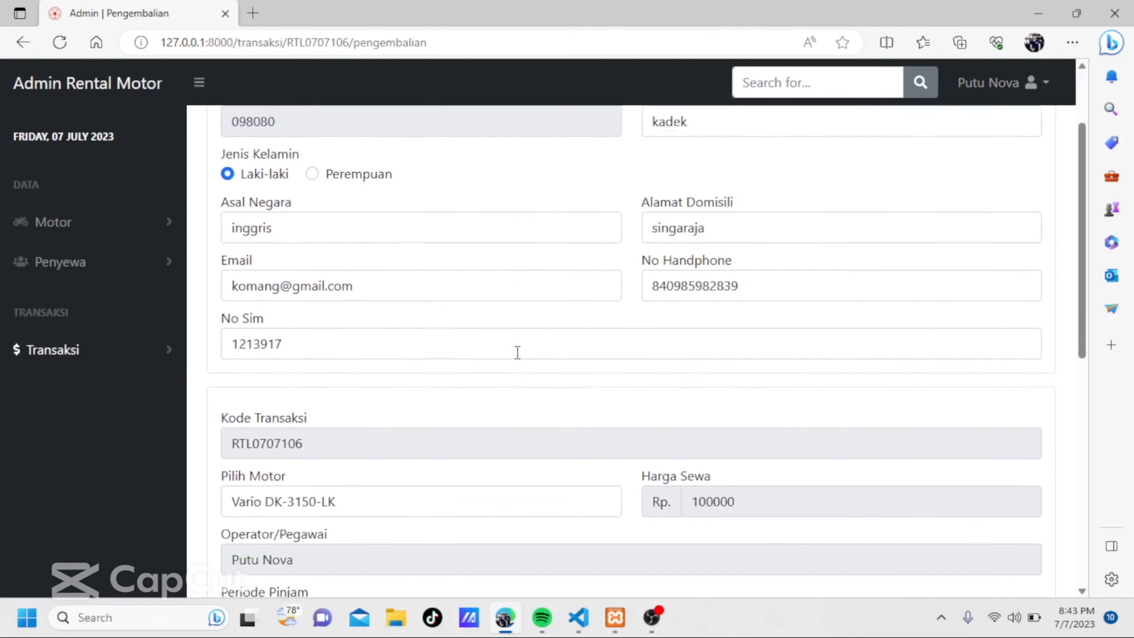
pyautogui.scroll(-2, 517, 353)
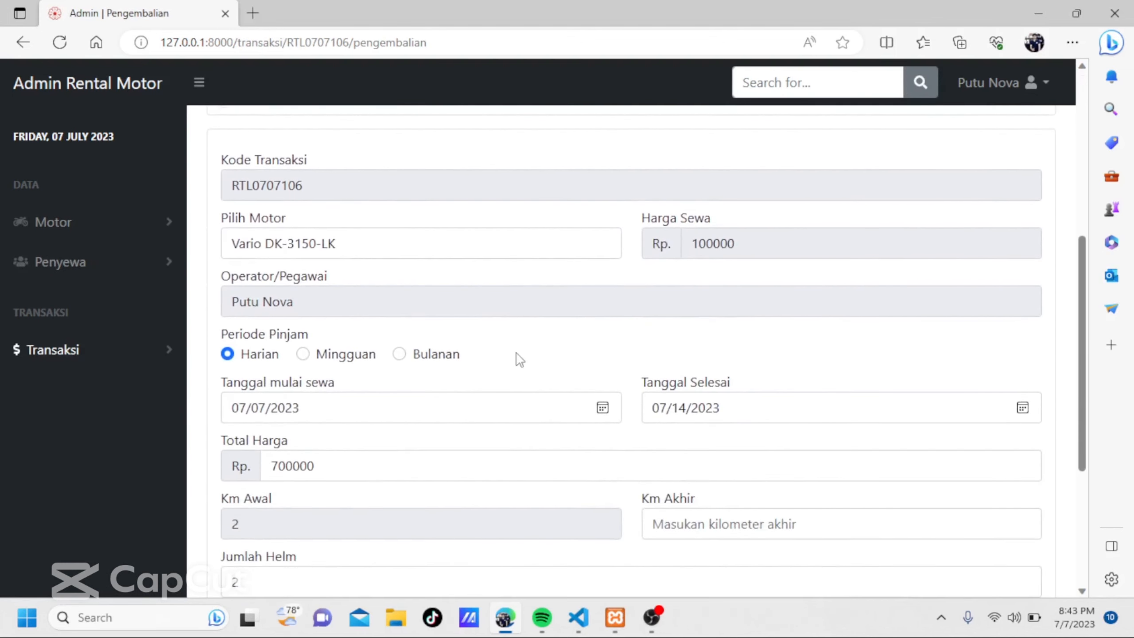
pyautogui.scroll(-3, 620, 379)
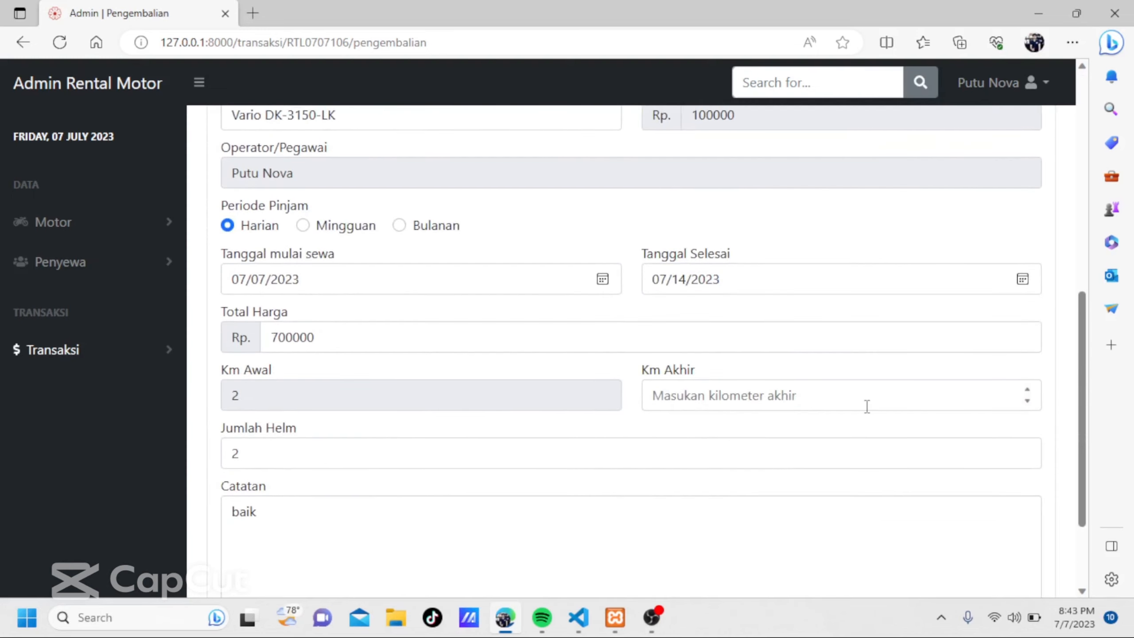
pyautogui.click(1027, 389)
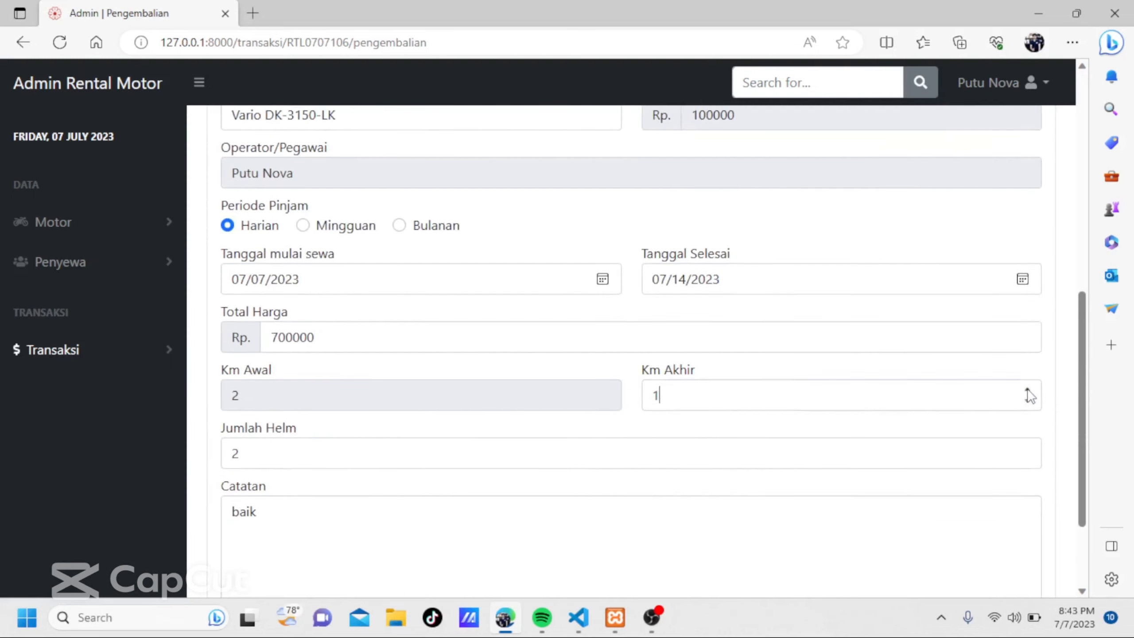
pyautogui.click(1027, 390)
pyautogui.click(1027, 389)
pyautogui.click(1027, 390)
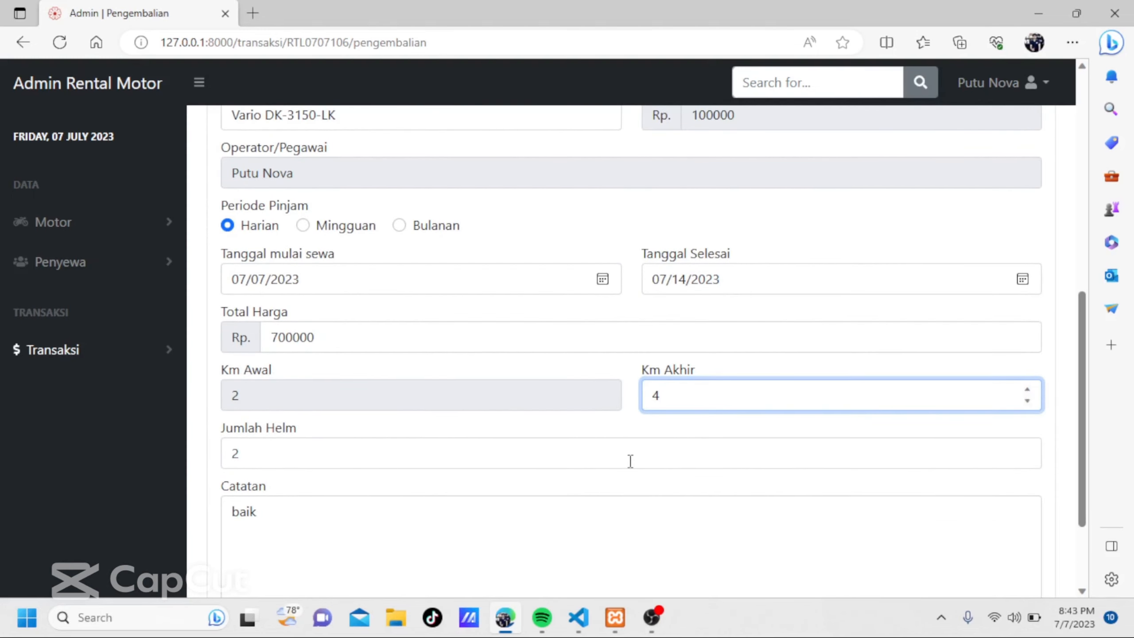
pyautogui.scroll(-3, 630, 460)
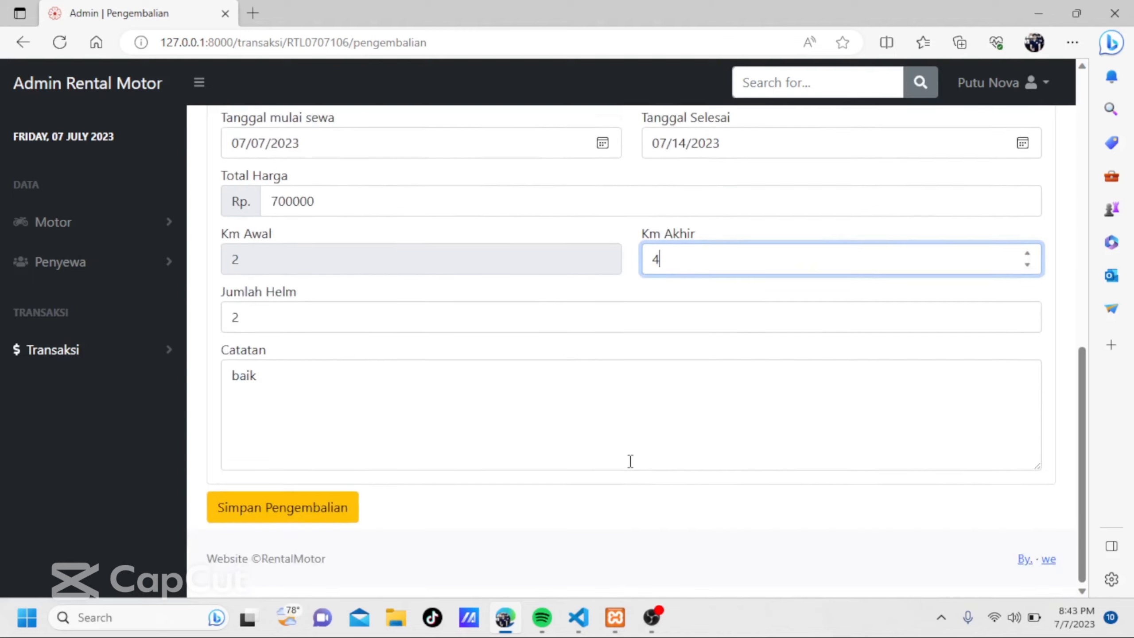
pyautogui.click(302, 530)
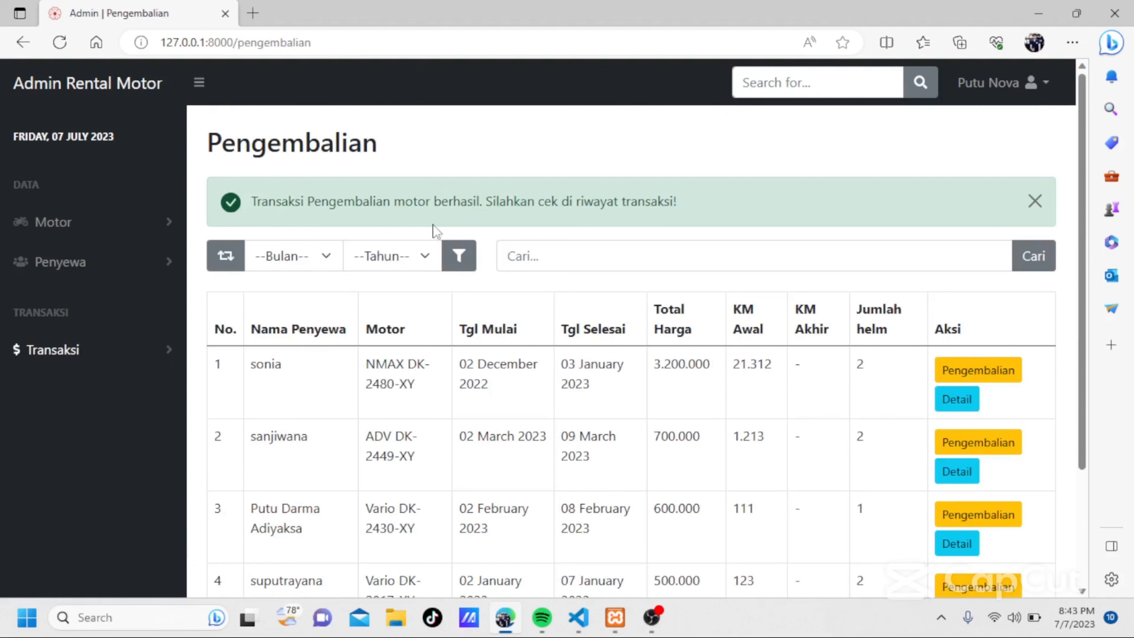
# Open the transaction history (Riwayat Transaksi) and look through its entries for the returned Vario DK-3150-LK.
pyautogui.click(152, 354)
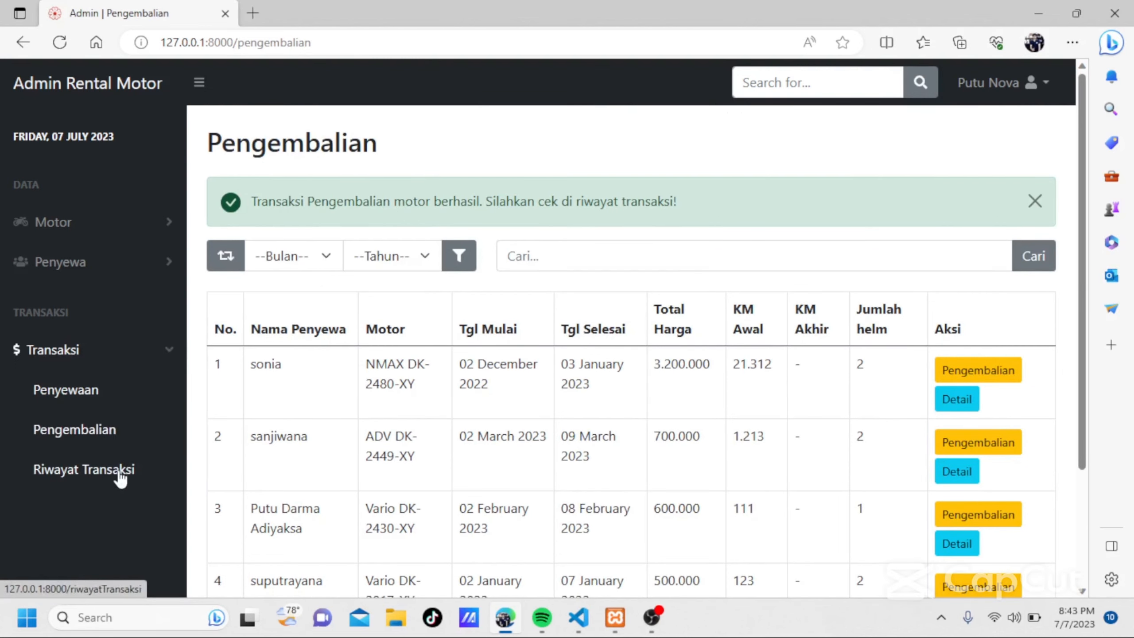
pyautogui.click(119, 475)
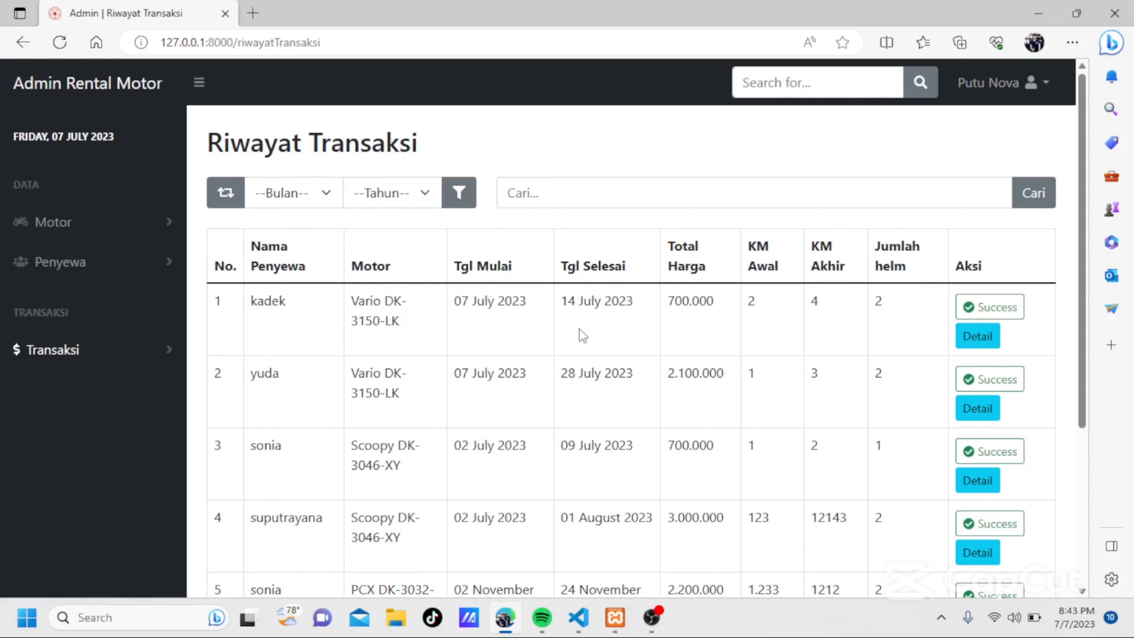
pyautogui.scroll(-1, 580, 334)
pyautogui.scroll(1, 422, 322)
# Filter the transaction history by the month Februari and the year 2022, and reset the filter.
pyautogui.click(461, 200)
pyautogui.click(422, 196)
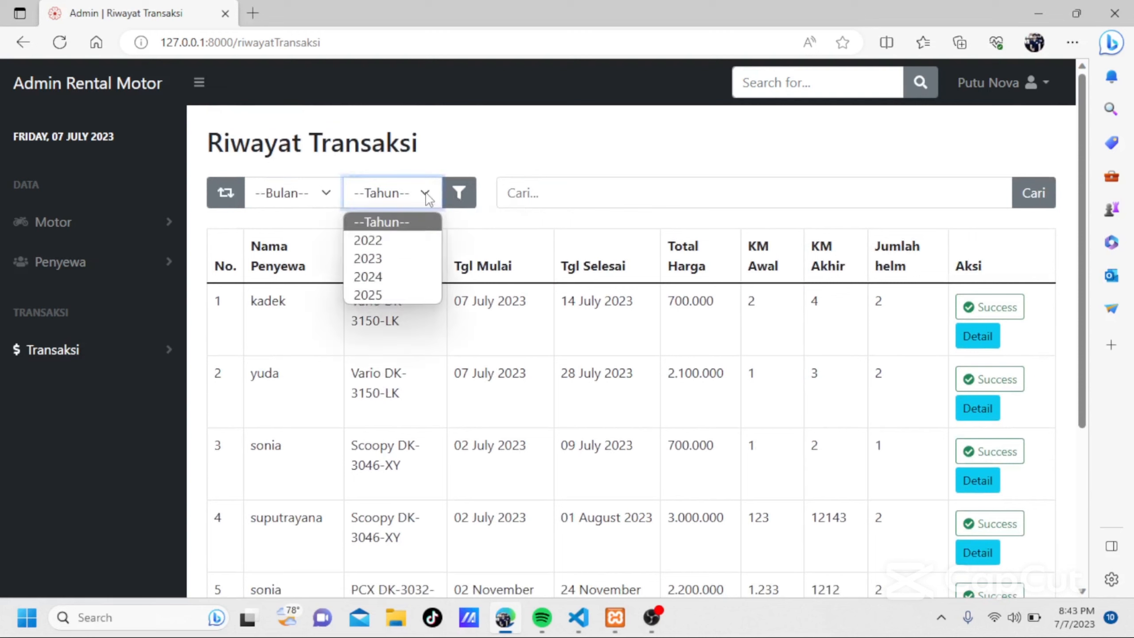
pyautogui.click(407, 249)
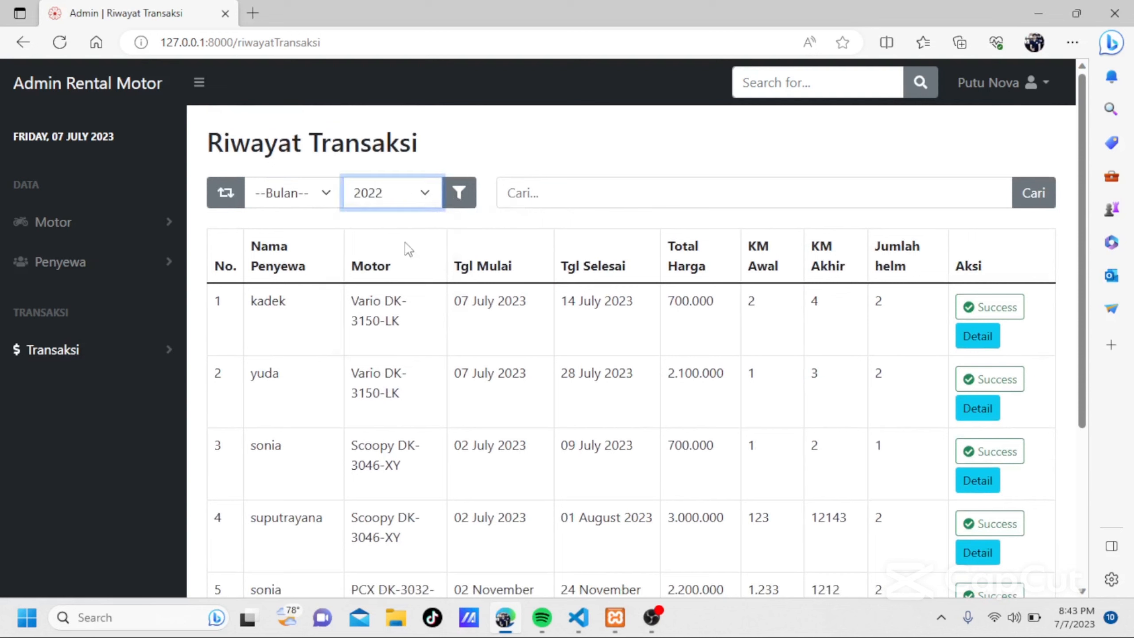
pyautogui.click(333, 197)
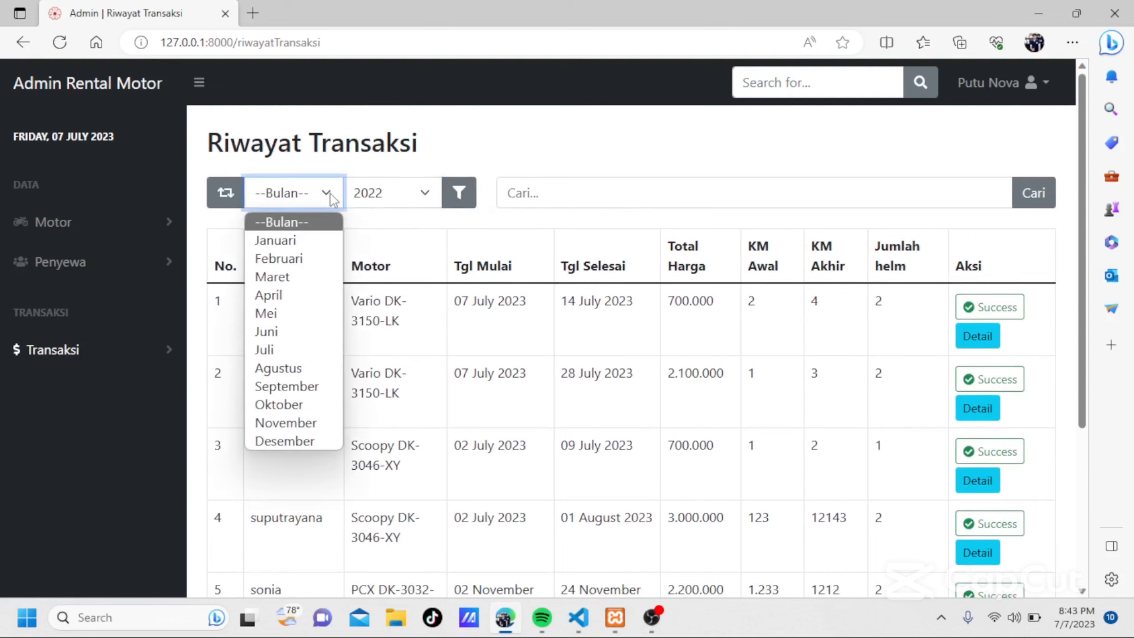
pyautogui.click(306, 258)
pyautogui.click(459, 199)
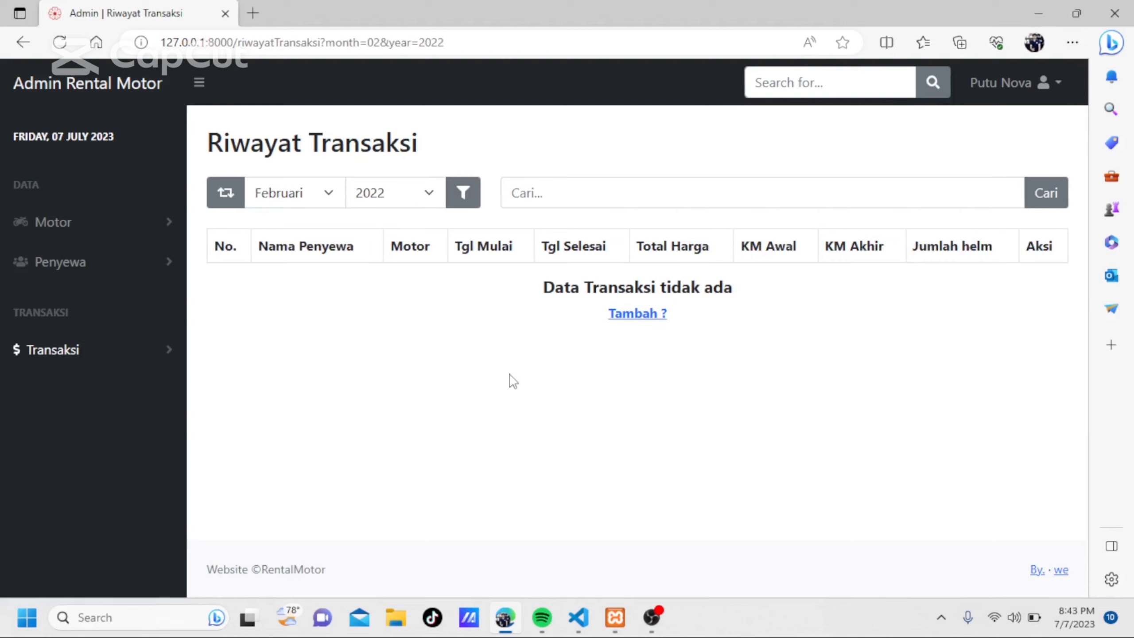
pyautogui.click(227, 203)
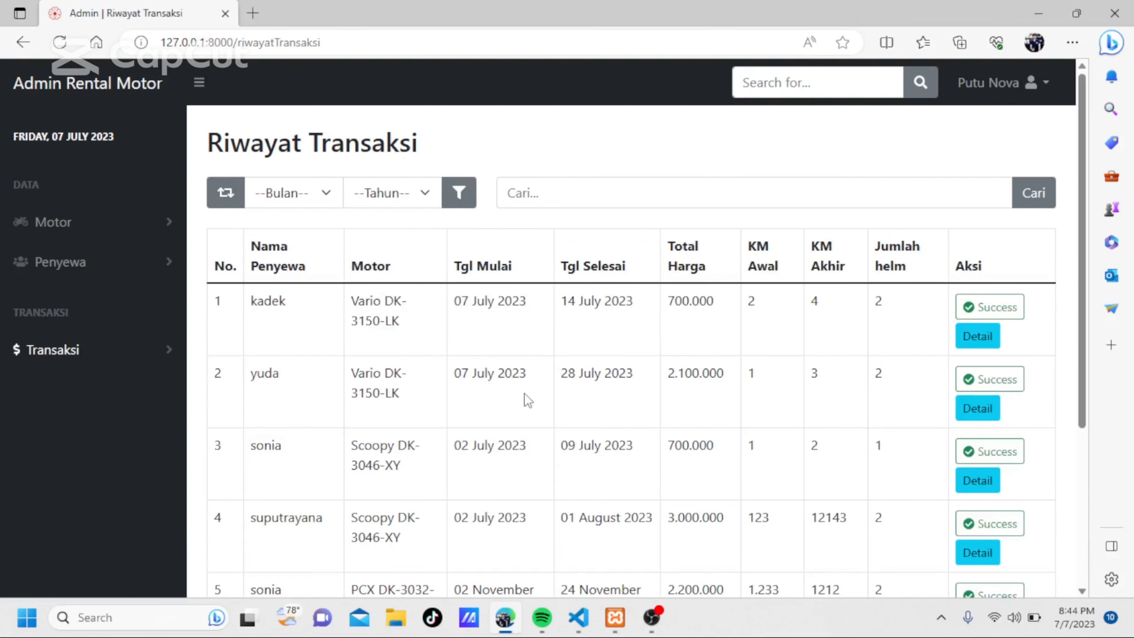
# Expand the Transaksi section of the navigation.
pyautogui.click(135, 352)
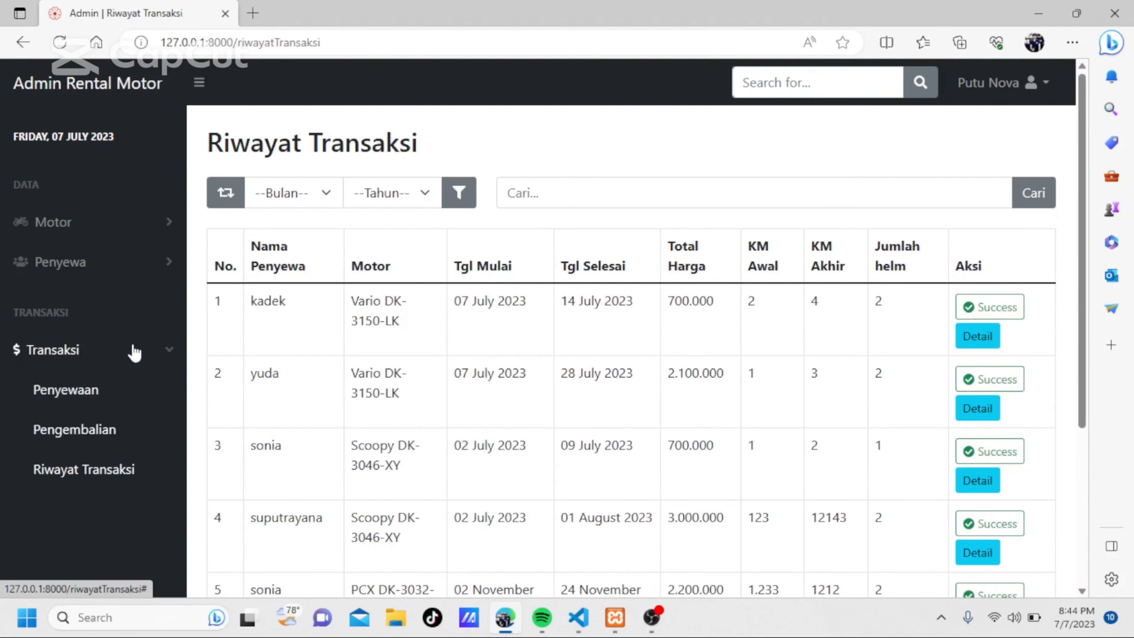